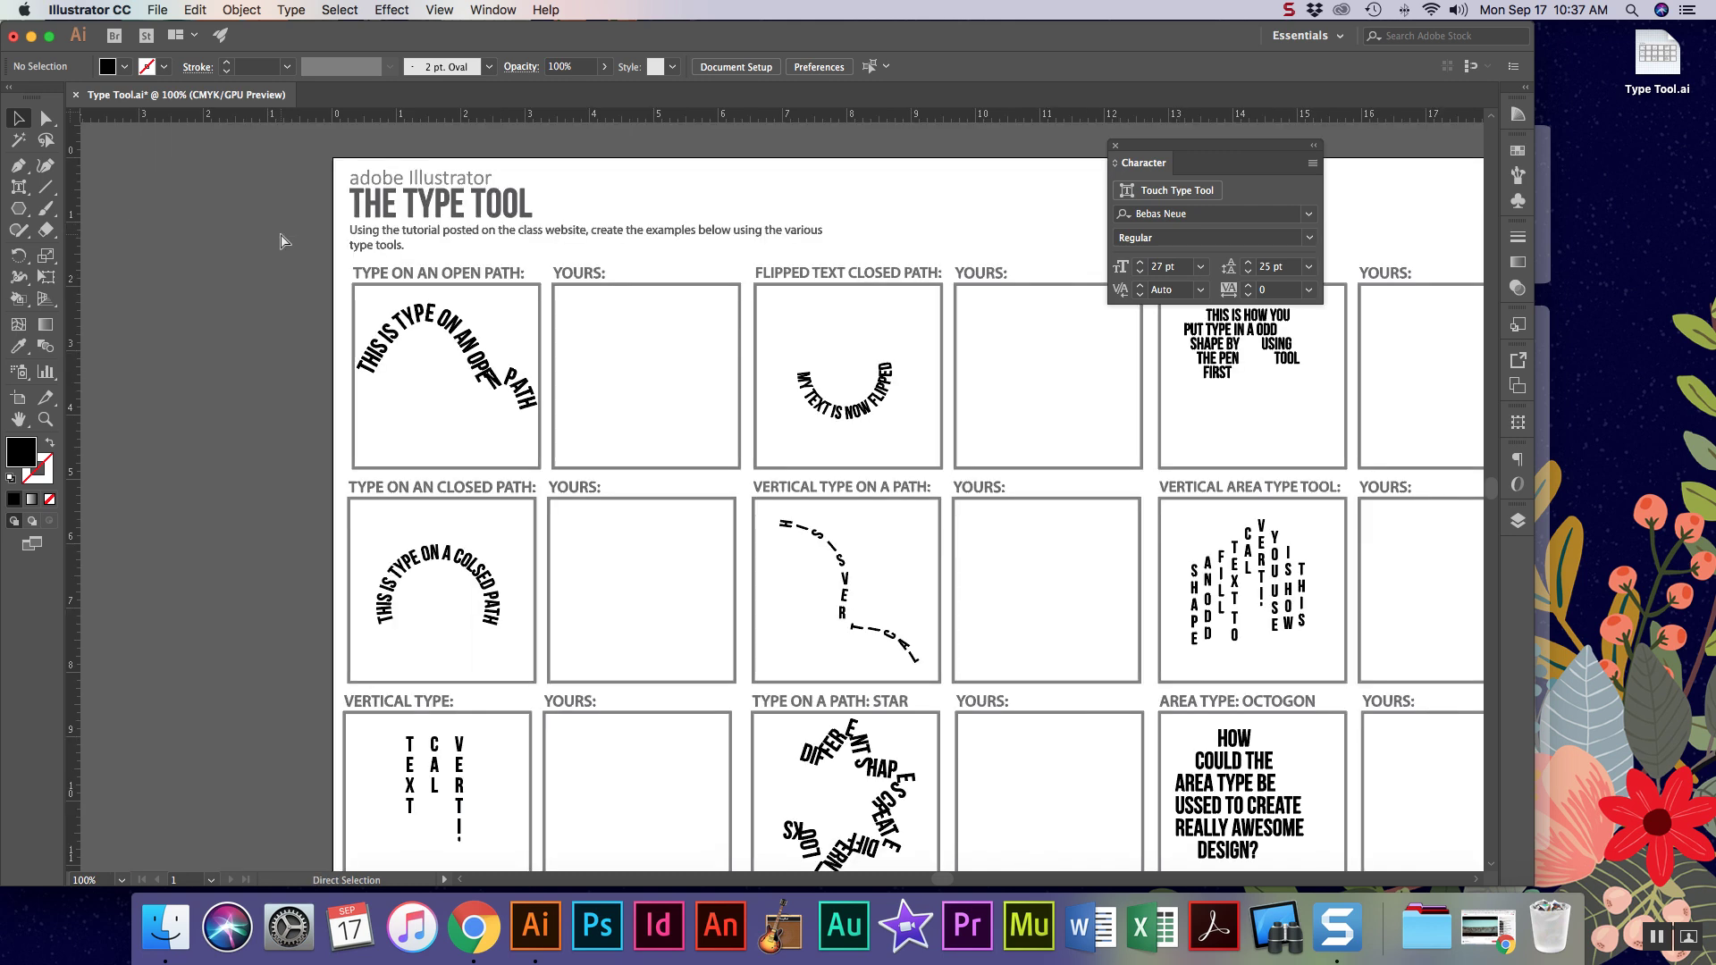
Hide the floating character settings and make the working layer the active layer.
{"action": "scroll", "coordinate": [558, 250], "scroll_direction": "right", "scroll_amount": 5}
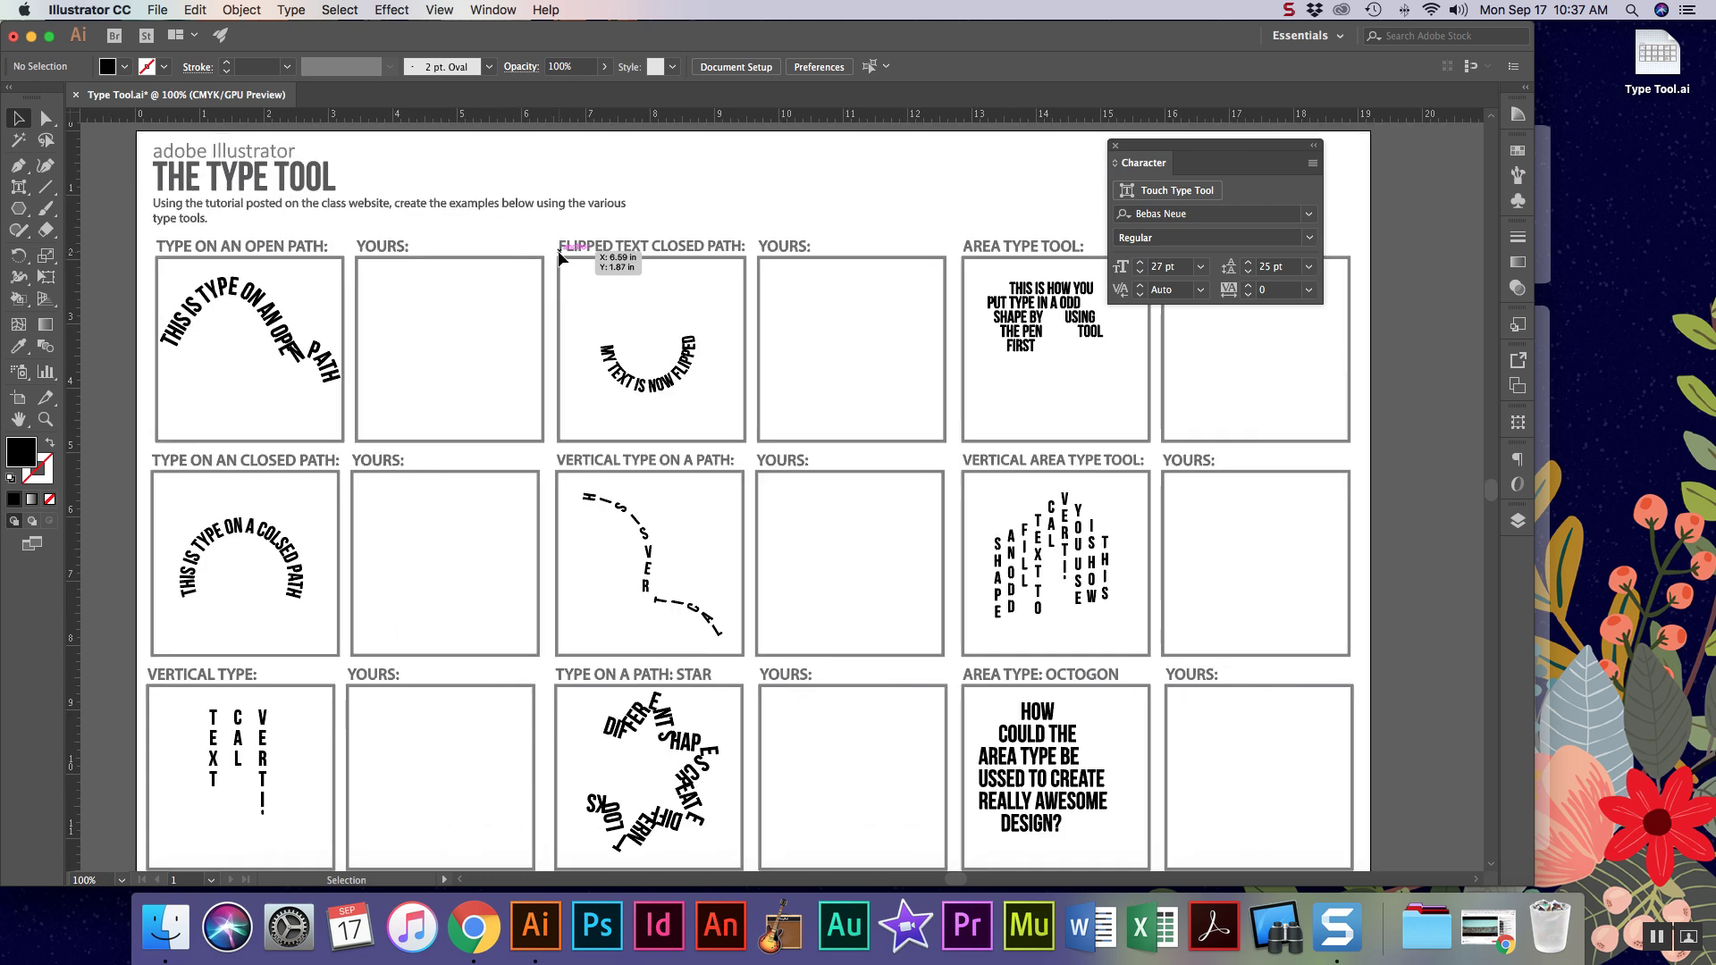
{"action": "left_click", "coordinate": [1115, 147]}
{"action": "left_click_drag", "start_coordinate": [15, 186], "coordinate": [64, 192]}
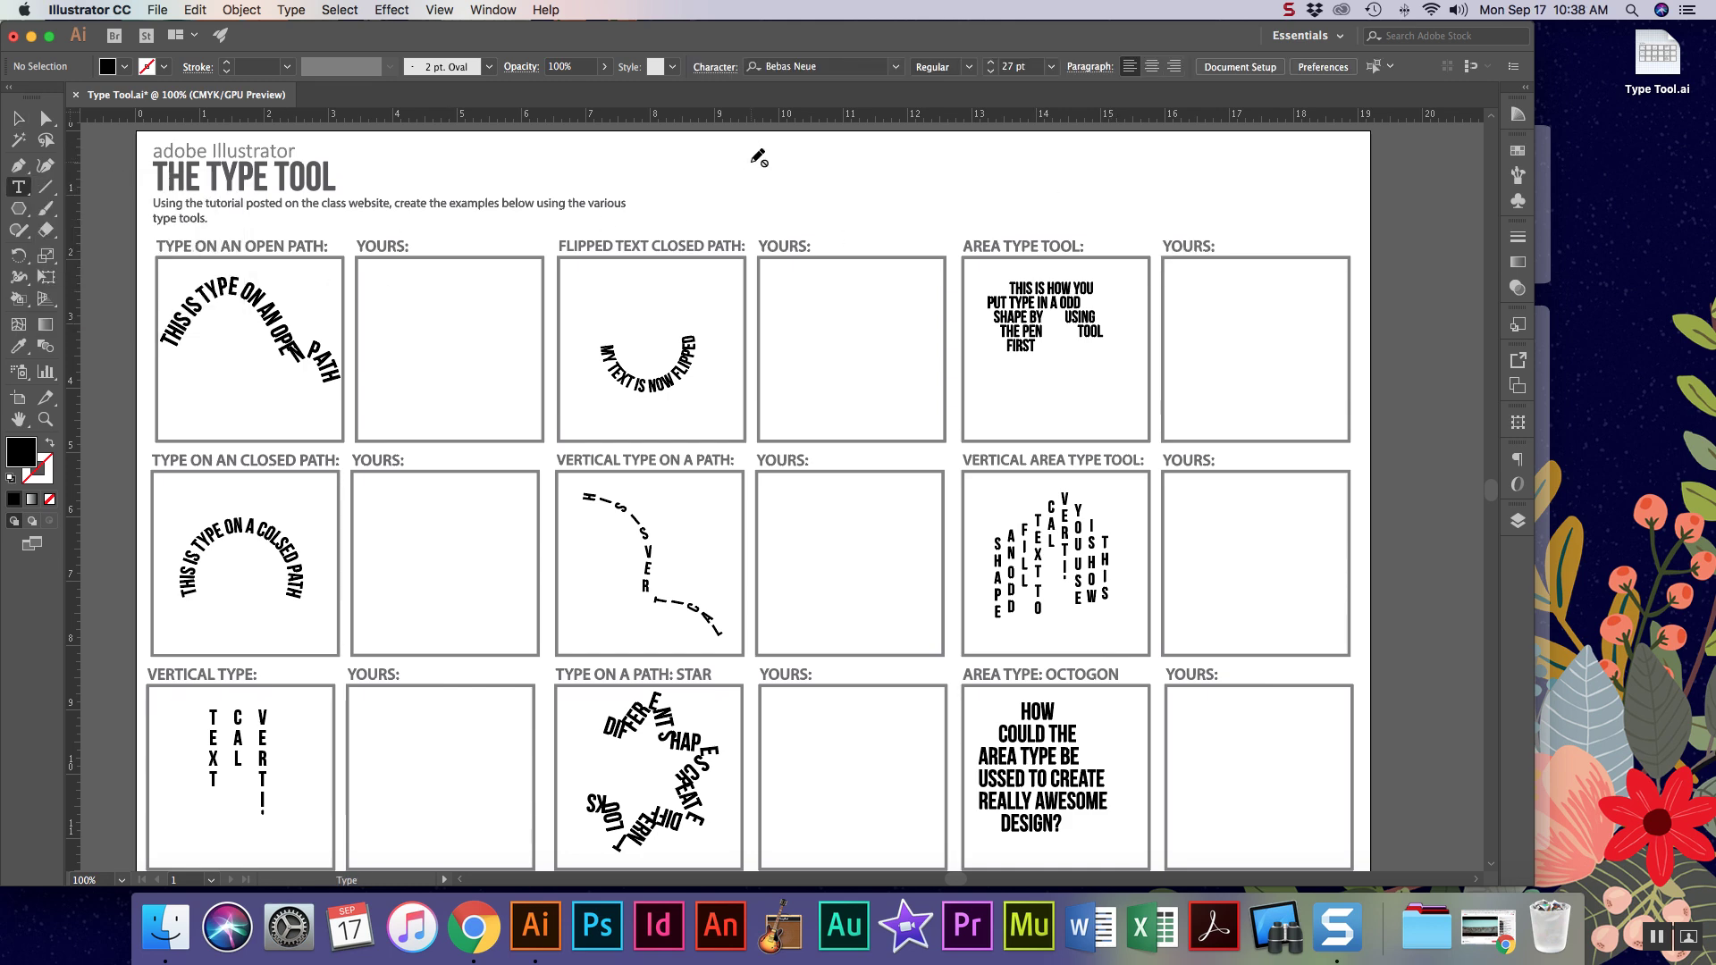
{"action": "left_click", "coordinate": [1518, 521]}
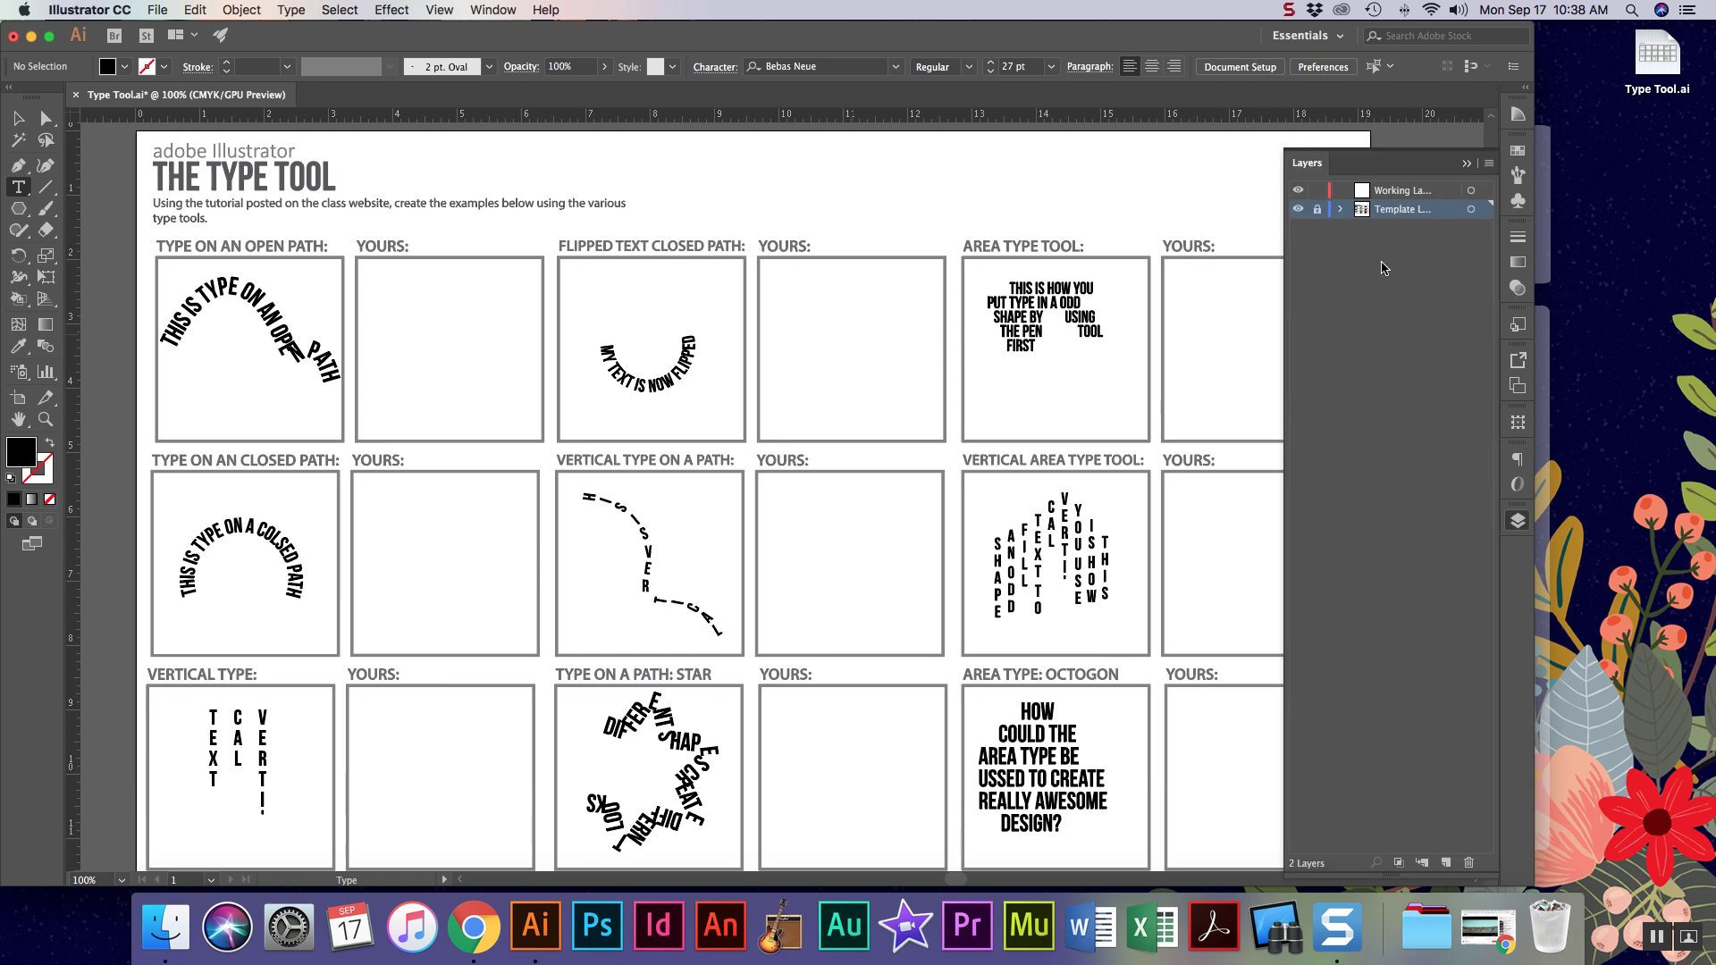
{"action": "left_click", "coordinate": [1395, 190]}
{"action": "left_click_drag", "start_coordinate": [710, 158], "coordinate": [980, 397]}
{"action": "type", "text": "JSFJASLDKFJALJS"}
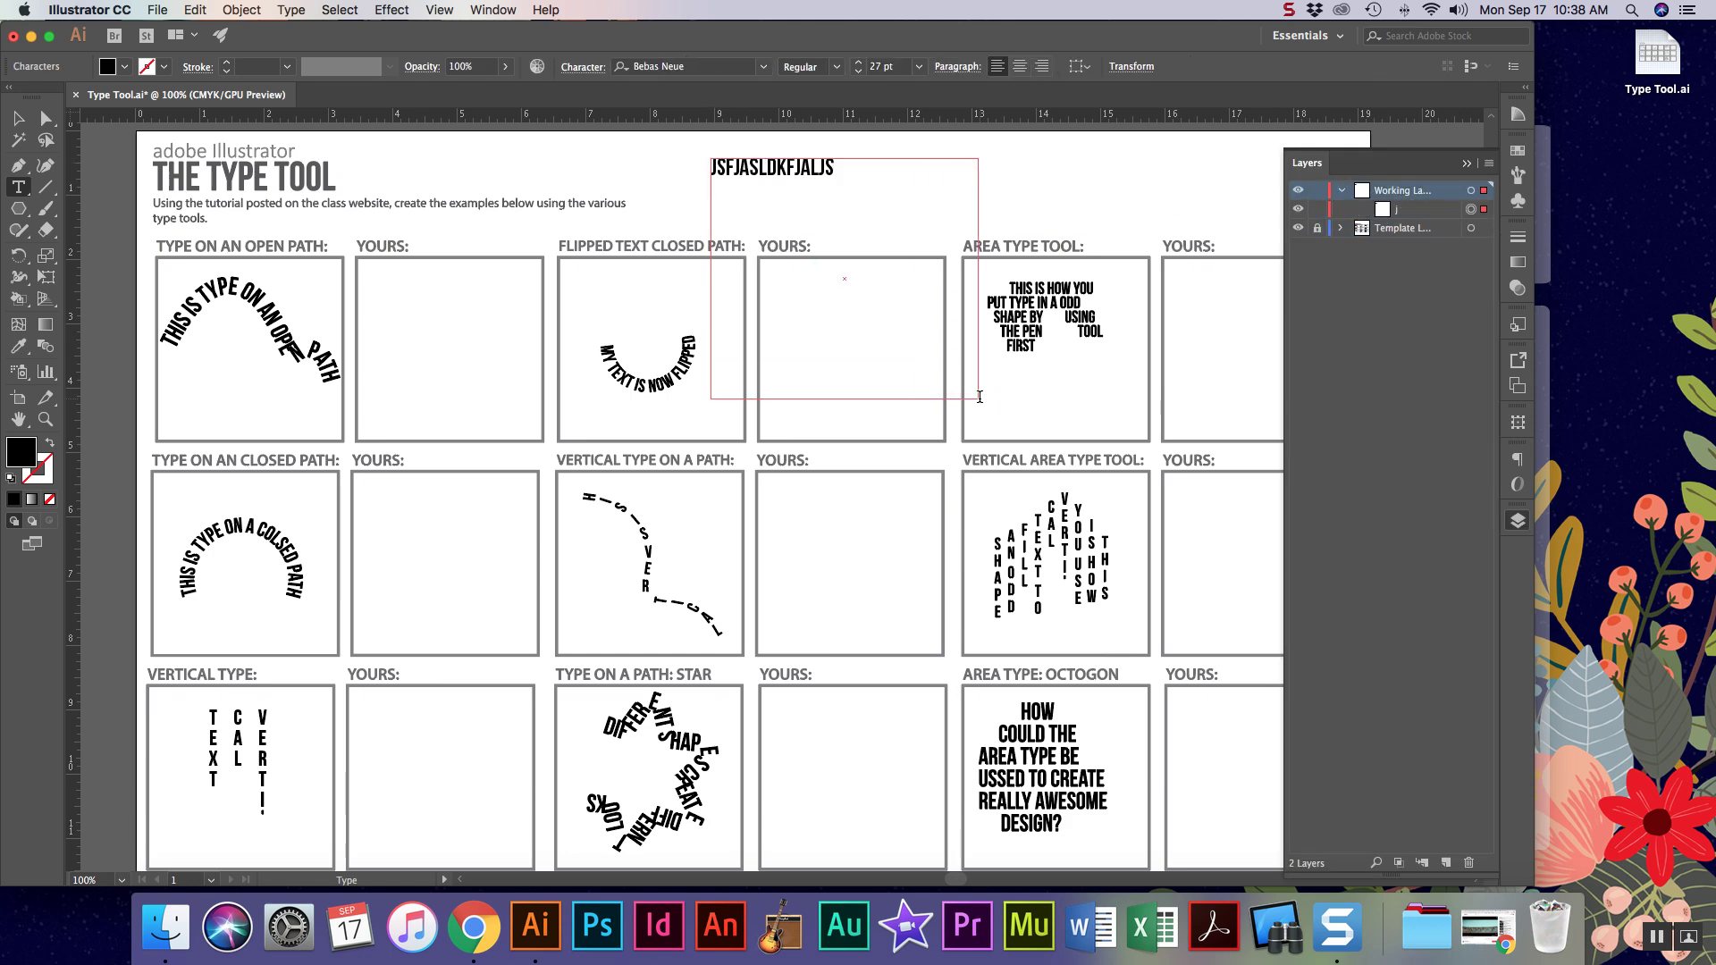
{"action": "key", "text": "Escape"}
{"action": "key", "text": "BackSpace"}
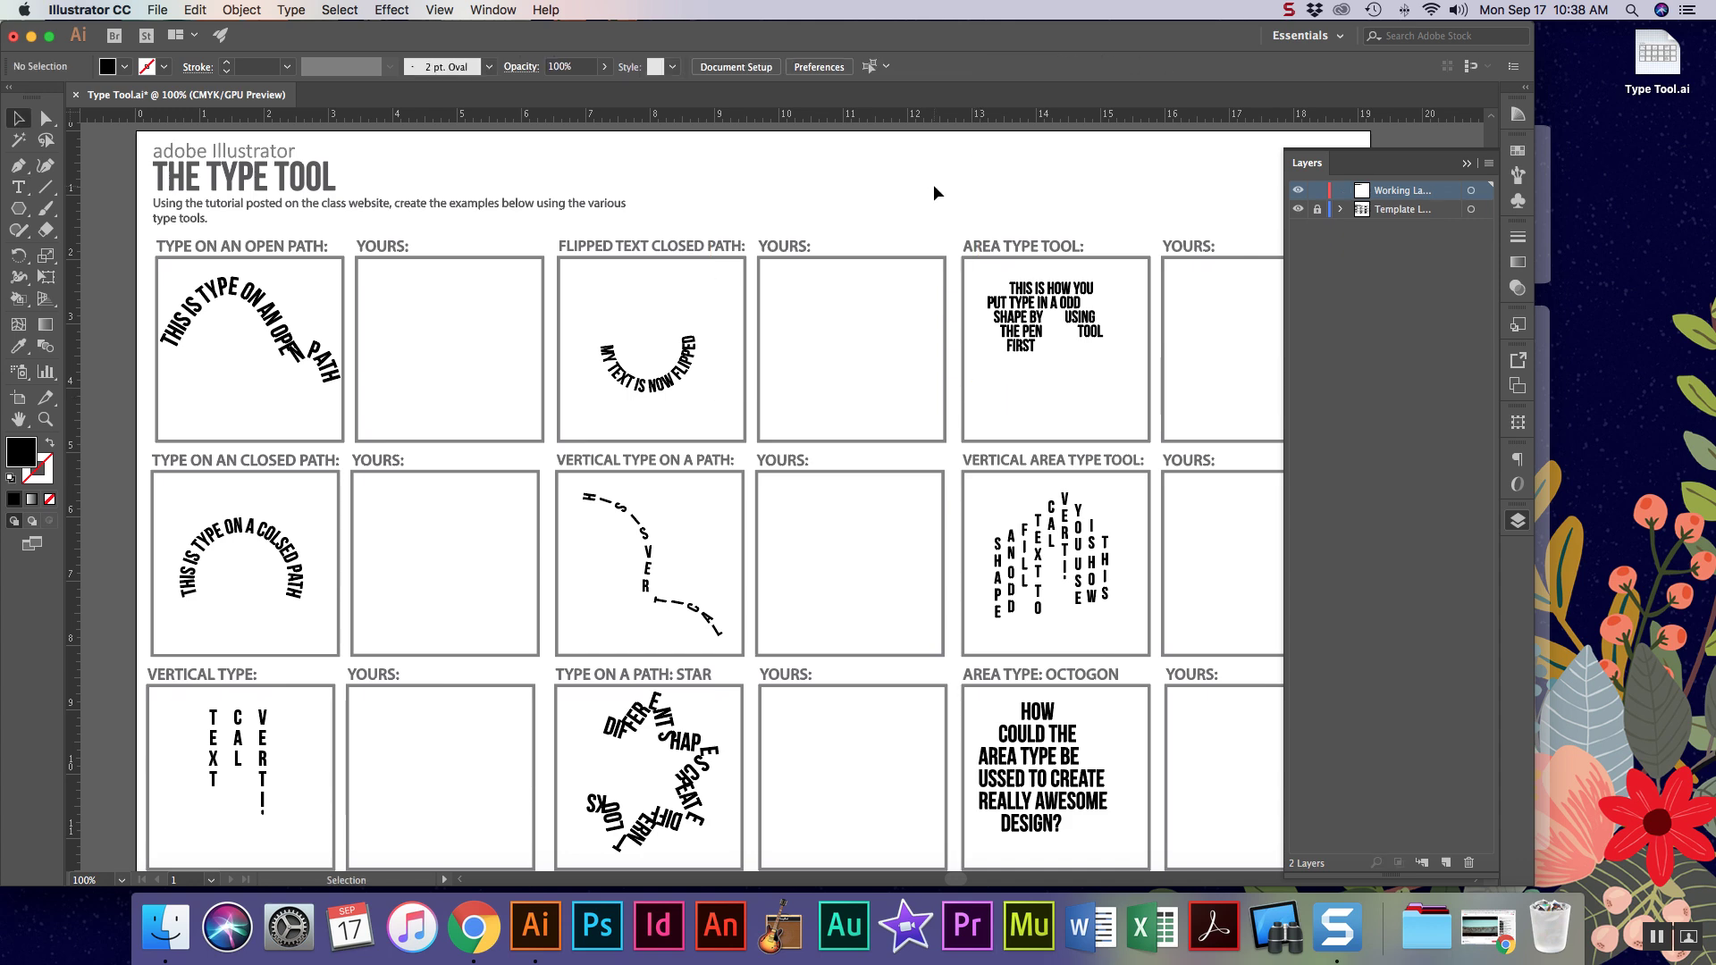
{"action": "left_click", "coordinate": [1466, 163]}
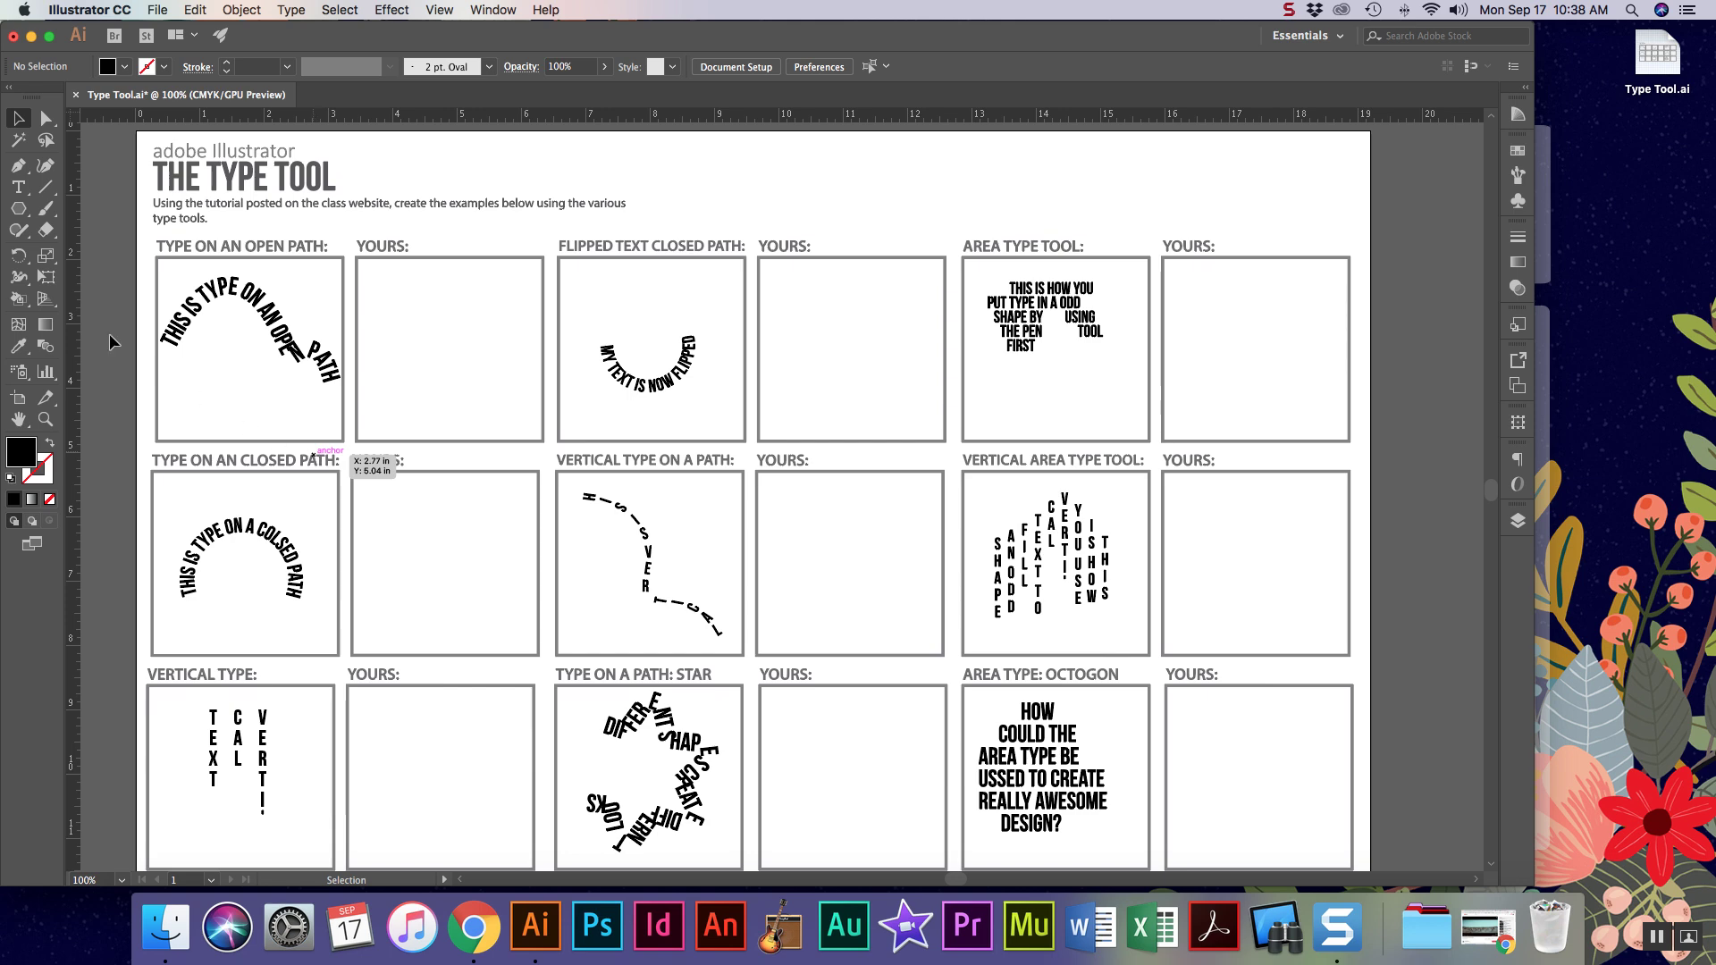
{"action": "left_click", "coordinate": [20, 188]}
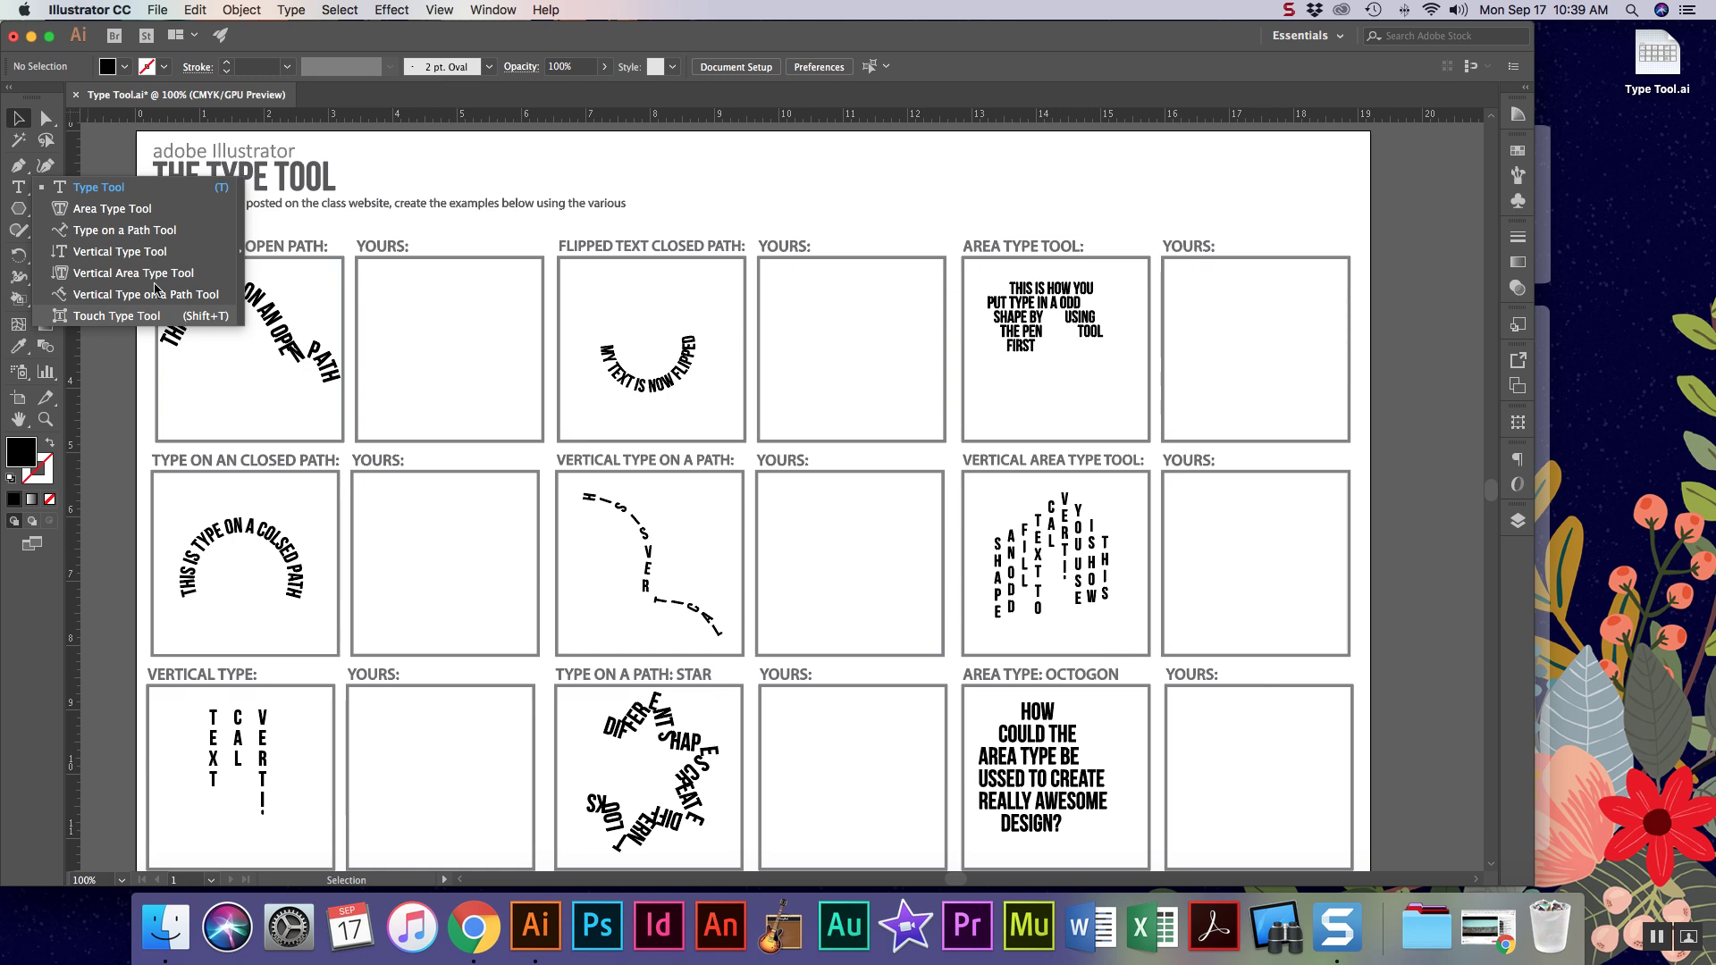
{"action": "left_click", "coordinate": [101, 193]}
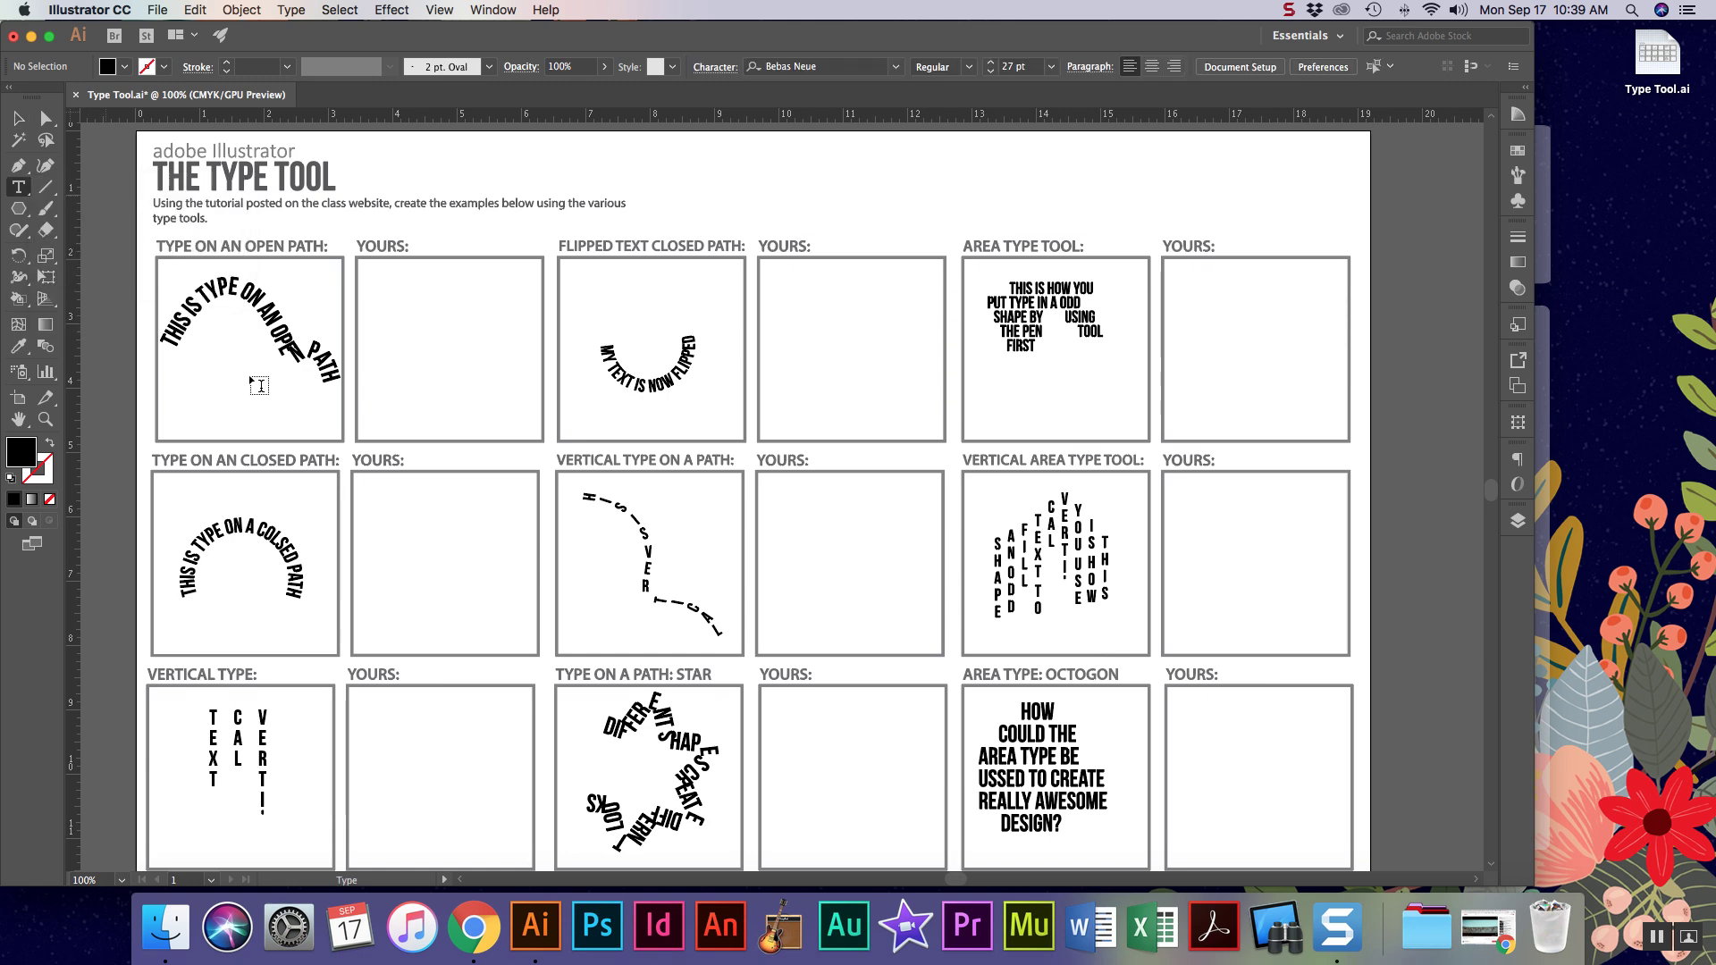
Draw an open, S-shaped curve with the Pen tool in the empty YOURS box beside the TYPE ON AN OPEN PATH example.
{"action": "key", "text": "super+equal"}
{"action": "key", "text": "super+equal"}
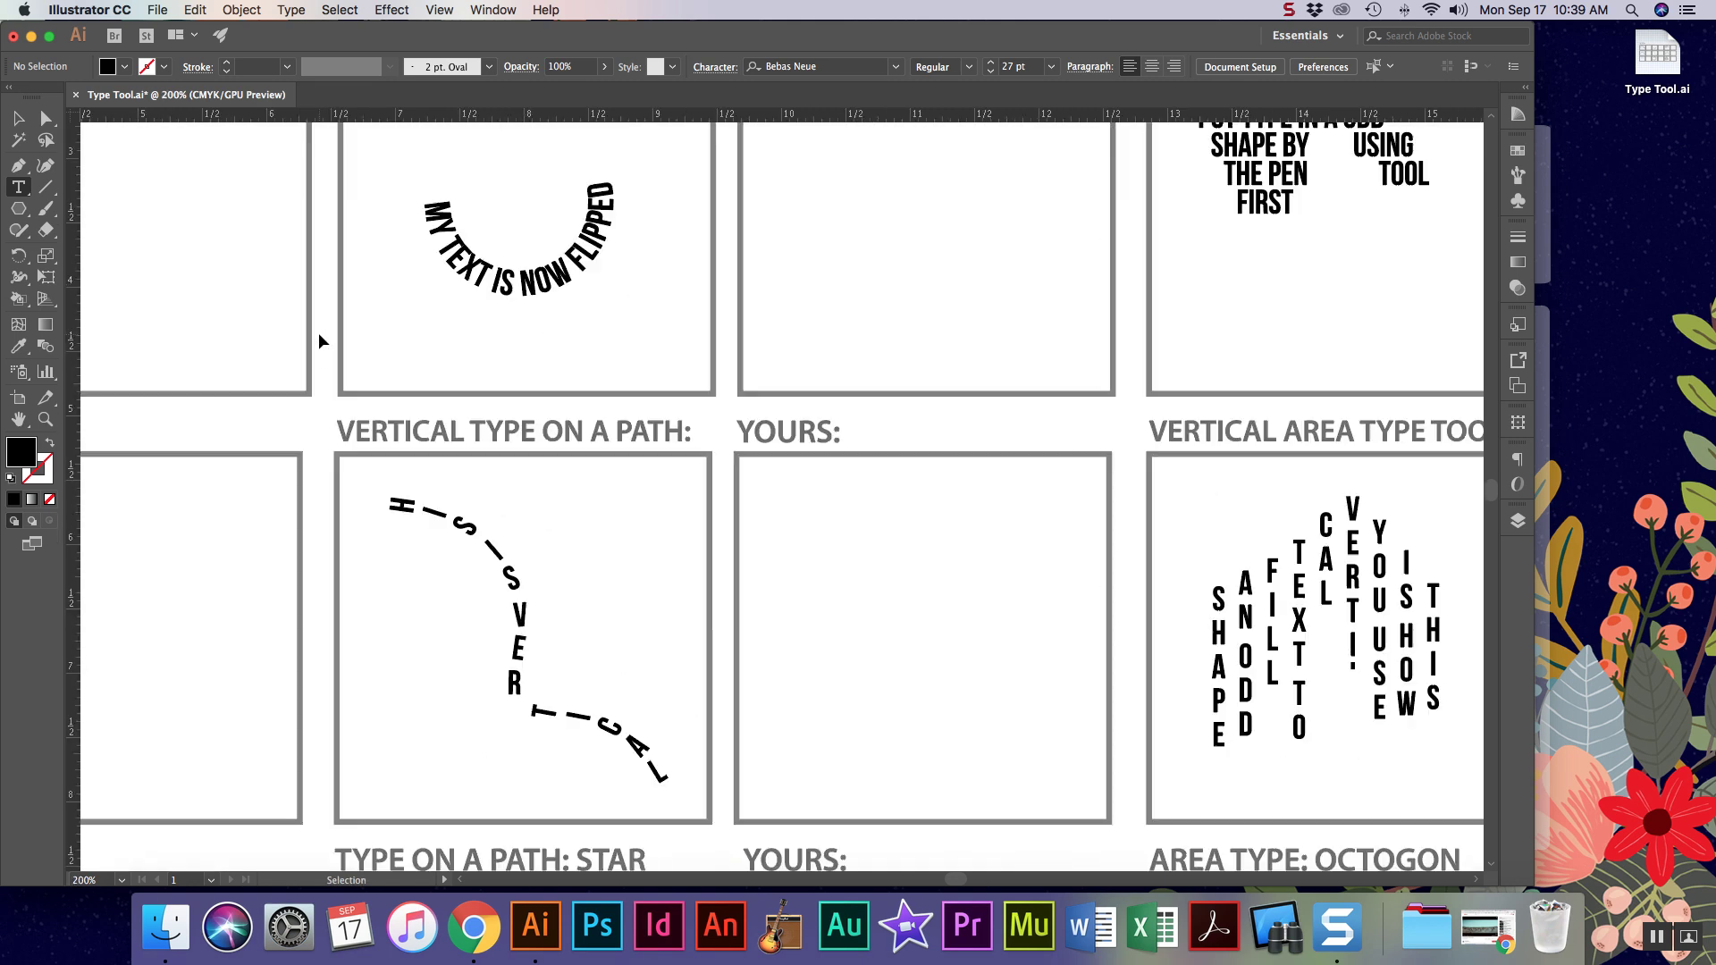
{"action": "key", "text": "space"}
{"action": "left_click_drag", "start_coordinate": [275, 318], "coordinate": [797, 556]}
{"action": "left_click_drag", "start_coordinate": [286, 376], "coordinate": [946, 530]}
{"action": "left_click_drag", "start_coordinate": [436, 382], "coordinate": [981, 603]}
{"action": "key", "text": "super+minus"}
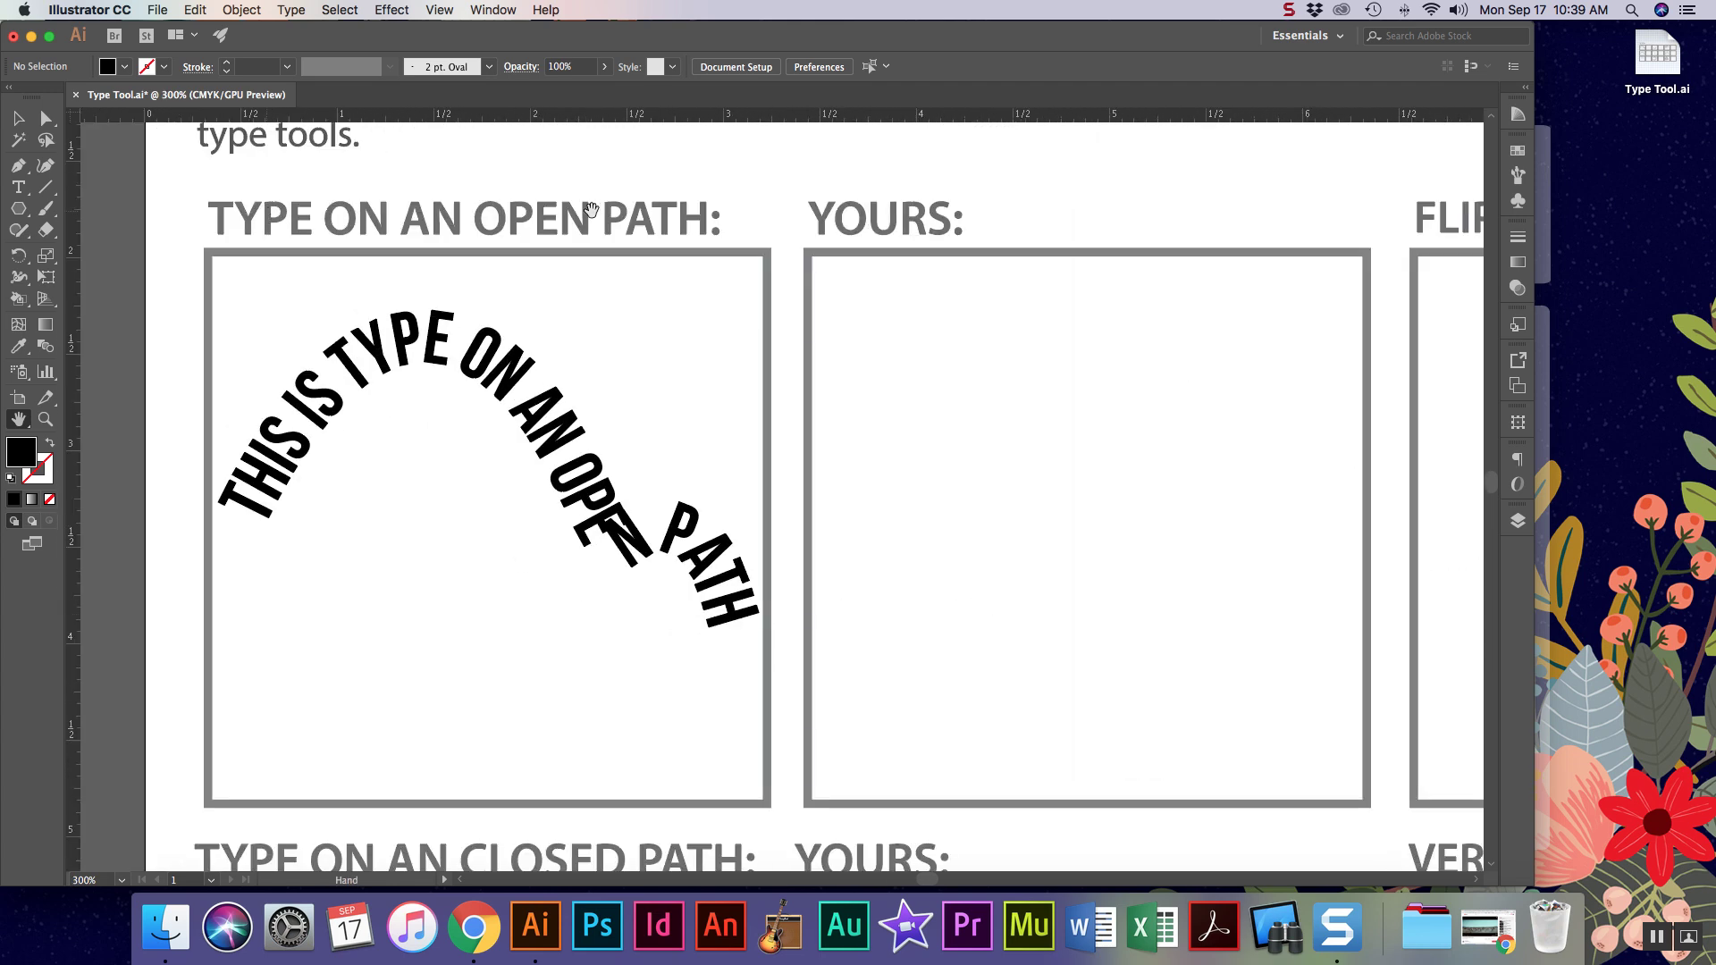
{"action": "left_click", "coordinate": [18, 166]}
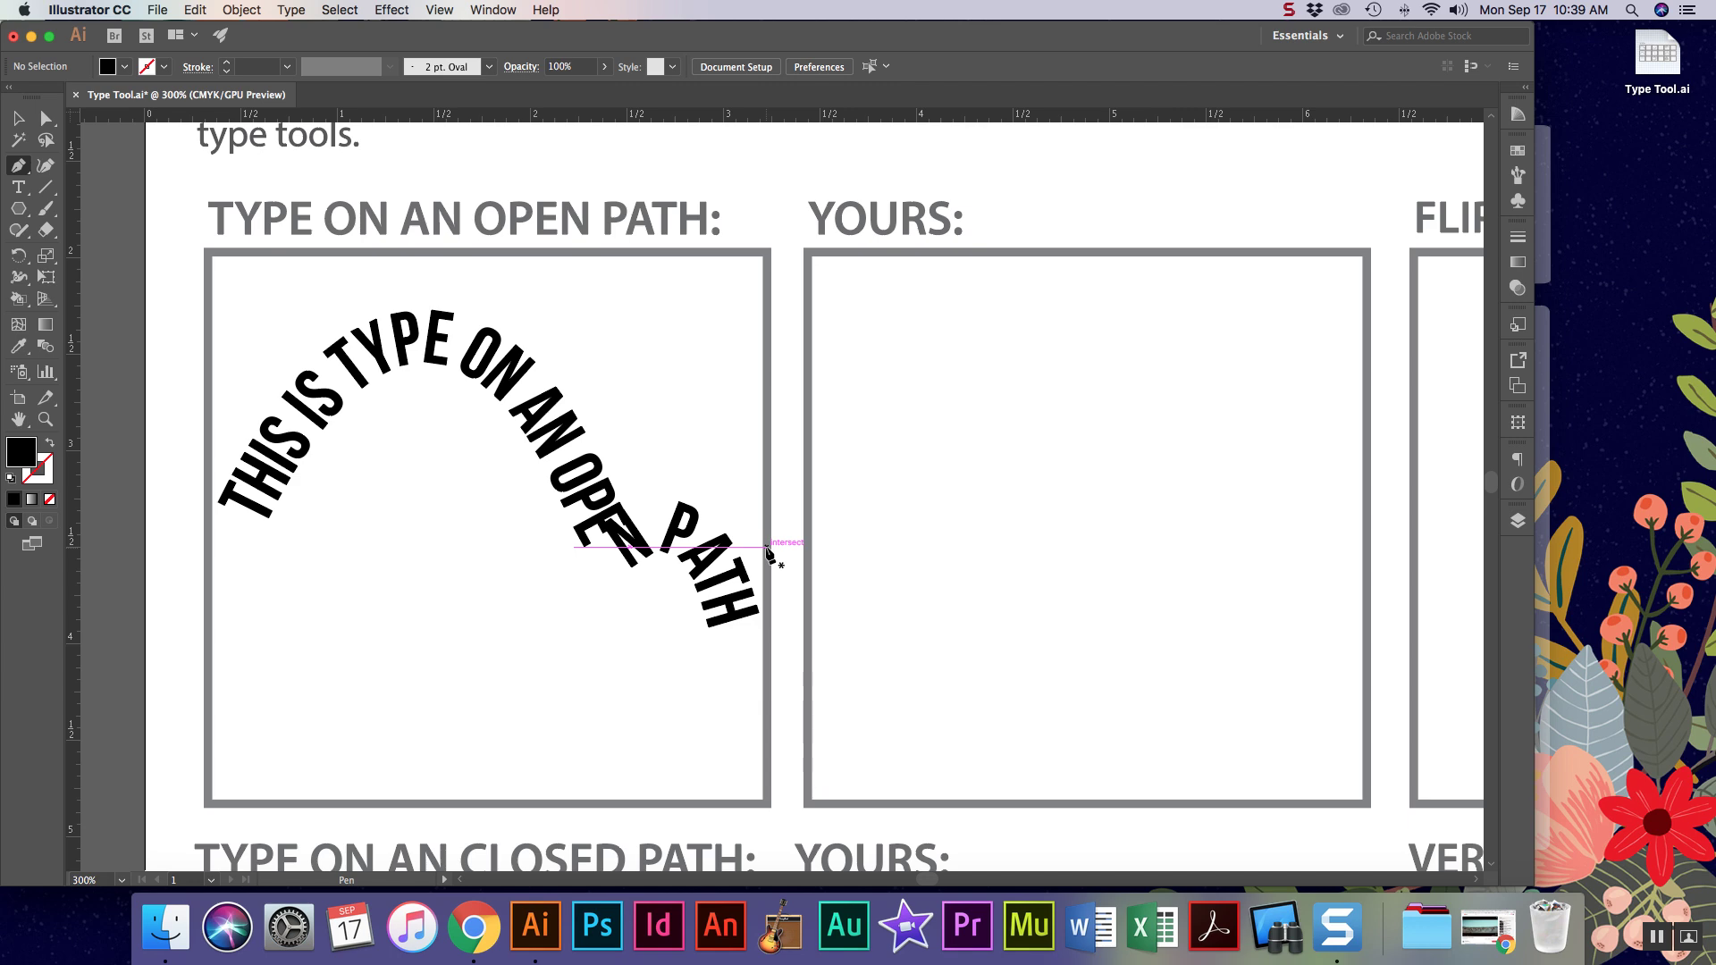
{"action": "scroll", "coordinate": [572, 447], "scroll_direction": "right", "scroll_amount": 3}
{"action": "scroll", "coordinate": [572, 447], "scroll_direction": "down", "scroll_amount": 1}
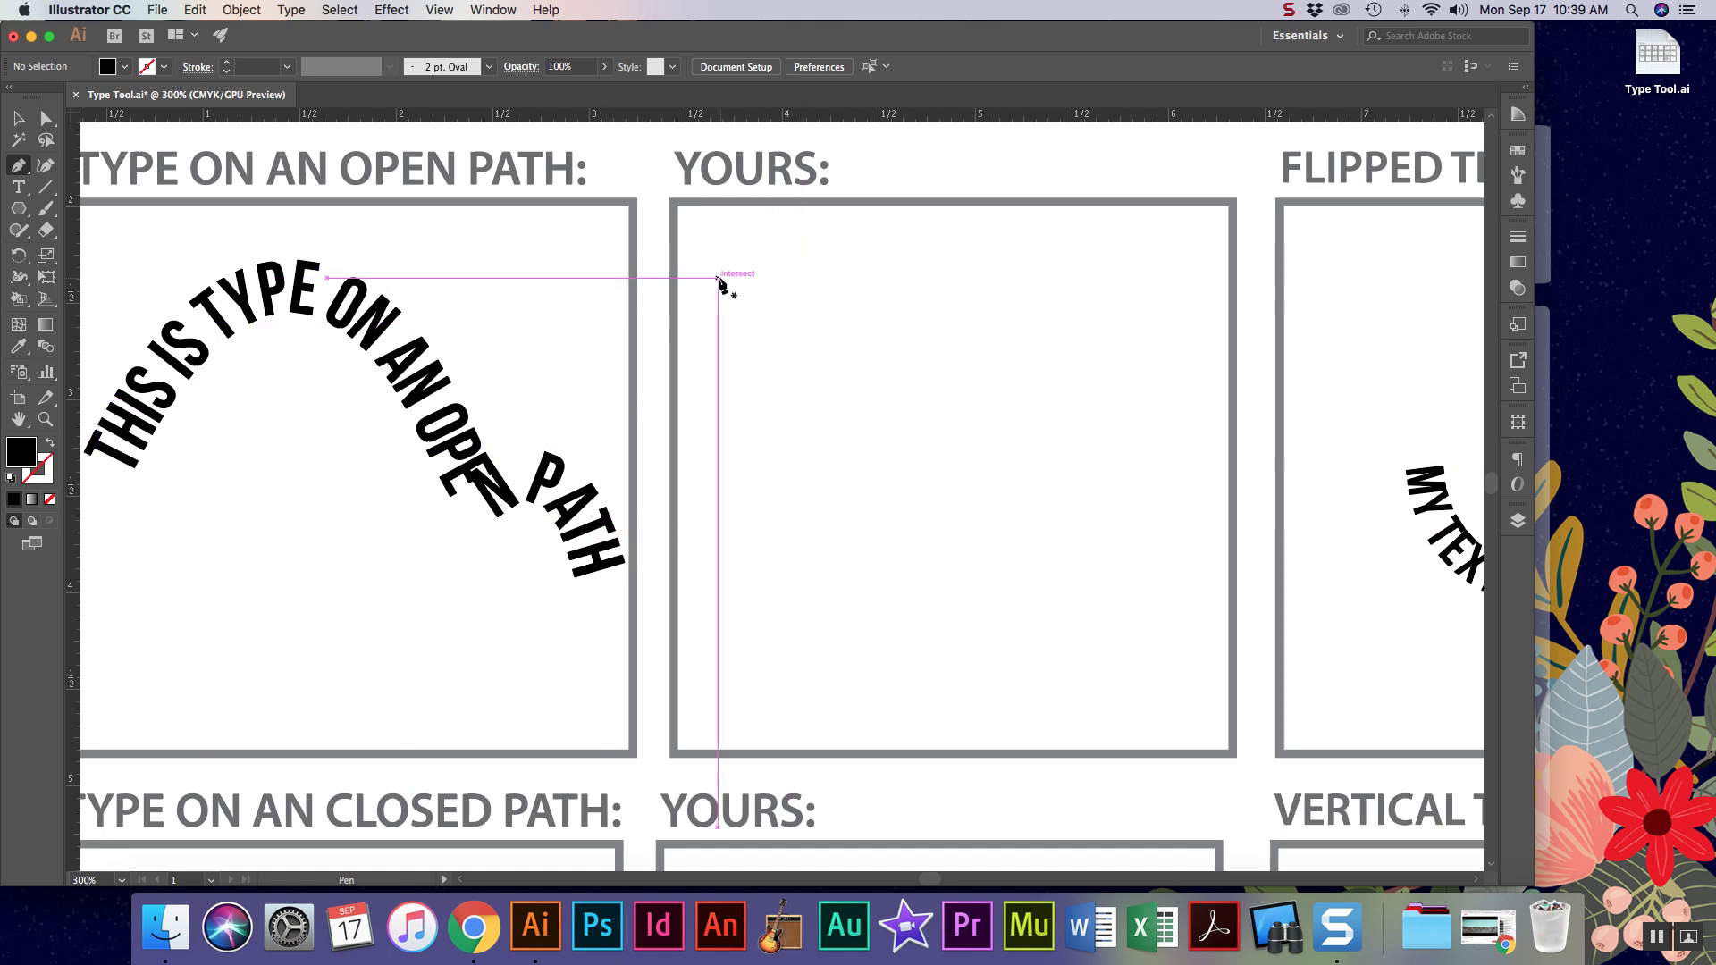
{"action": "left_click", "coordinate": [737, 637]}
{"action": "left_click_drag", "start_coordinate": [842, 384], "coordinate": [1006, 384]}
{"action": "left_click_drag", "start_coordinate": [1138, 518], "coordinate": [1195, 421]}
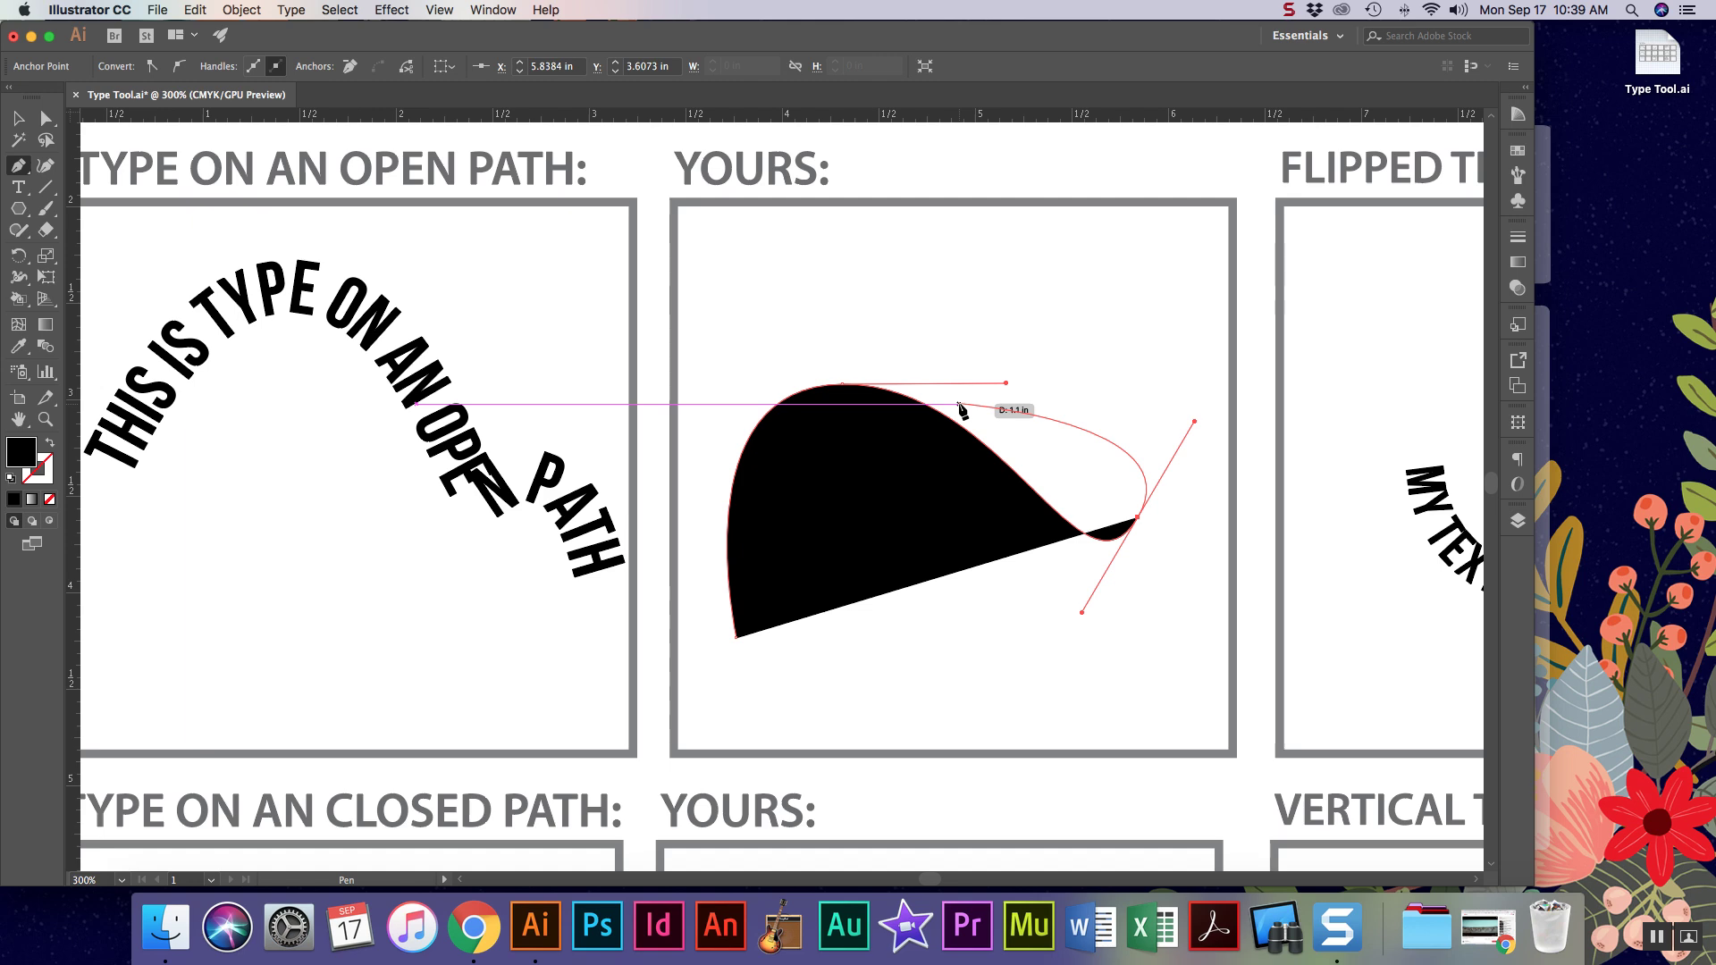
{"action": "key", "text": "Escape"}
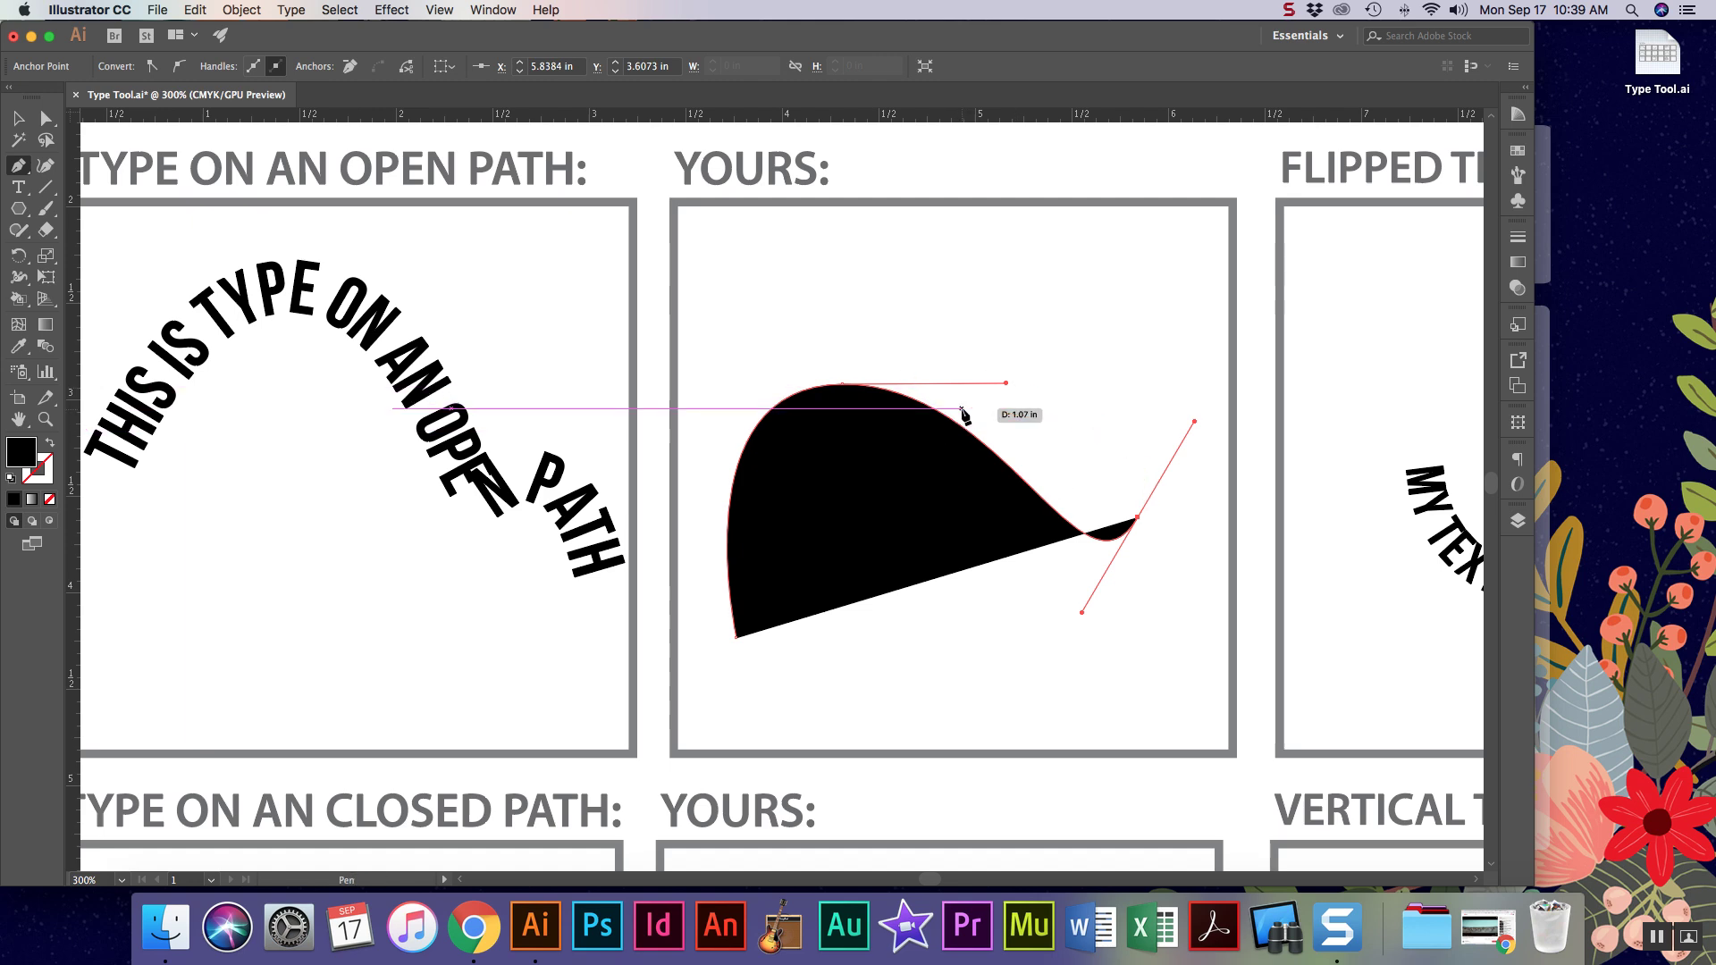
Add the text "SO NOW I CAN TYPE ON A PATH" along the new curve using the Type on a Path tool.
{"action": "left_click", "coordinate": [20, 168]}
{"action": "left_click", "coordinate": [19, 187]}
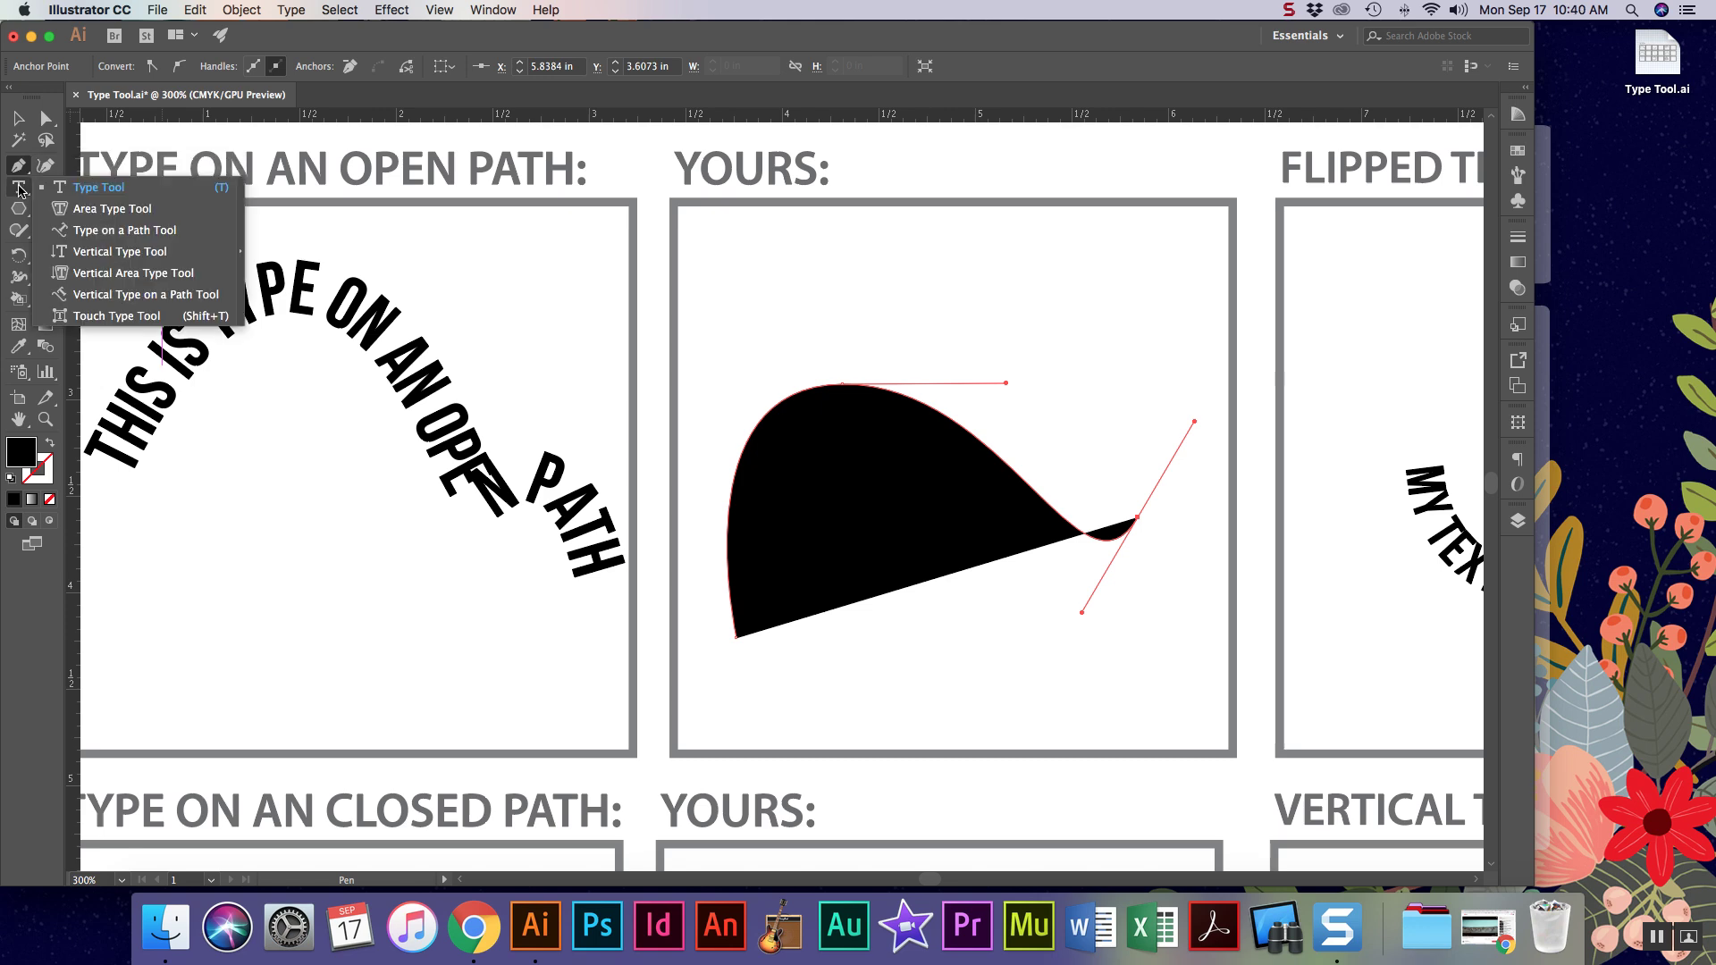
{"action": "left_click", "coordinate": [134, 231]}
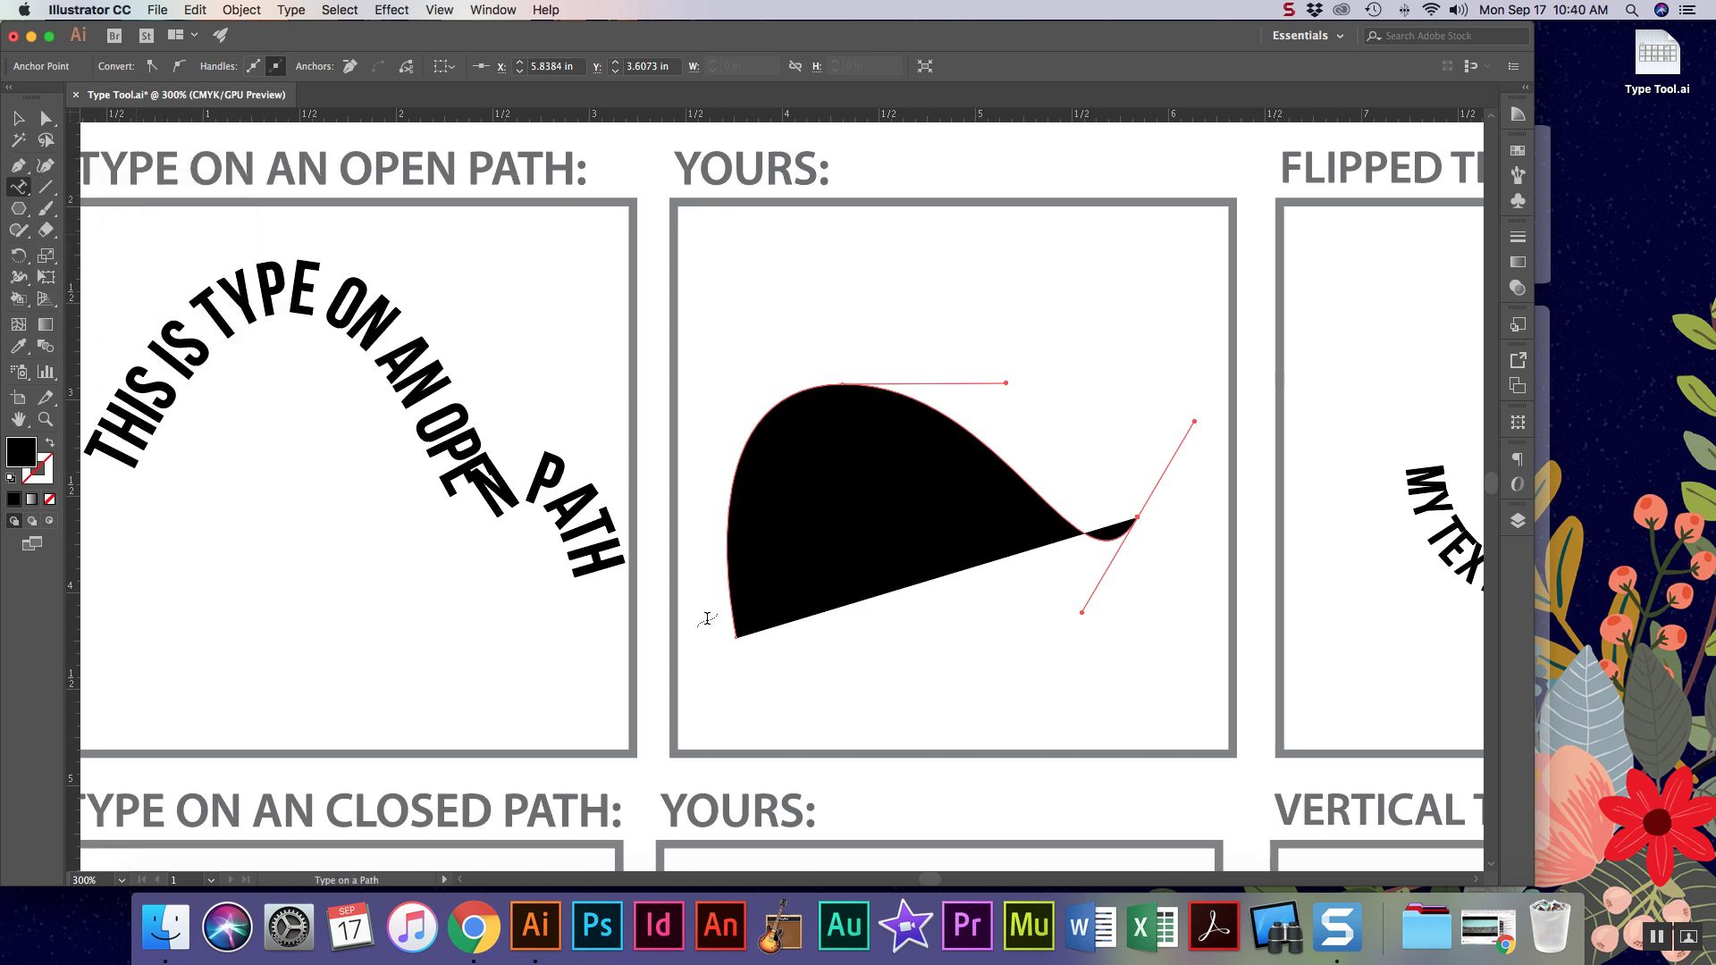
{"action": "left_click", "coordinate": [731, 622]}
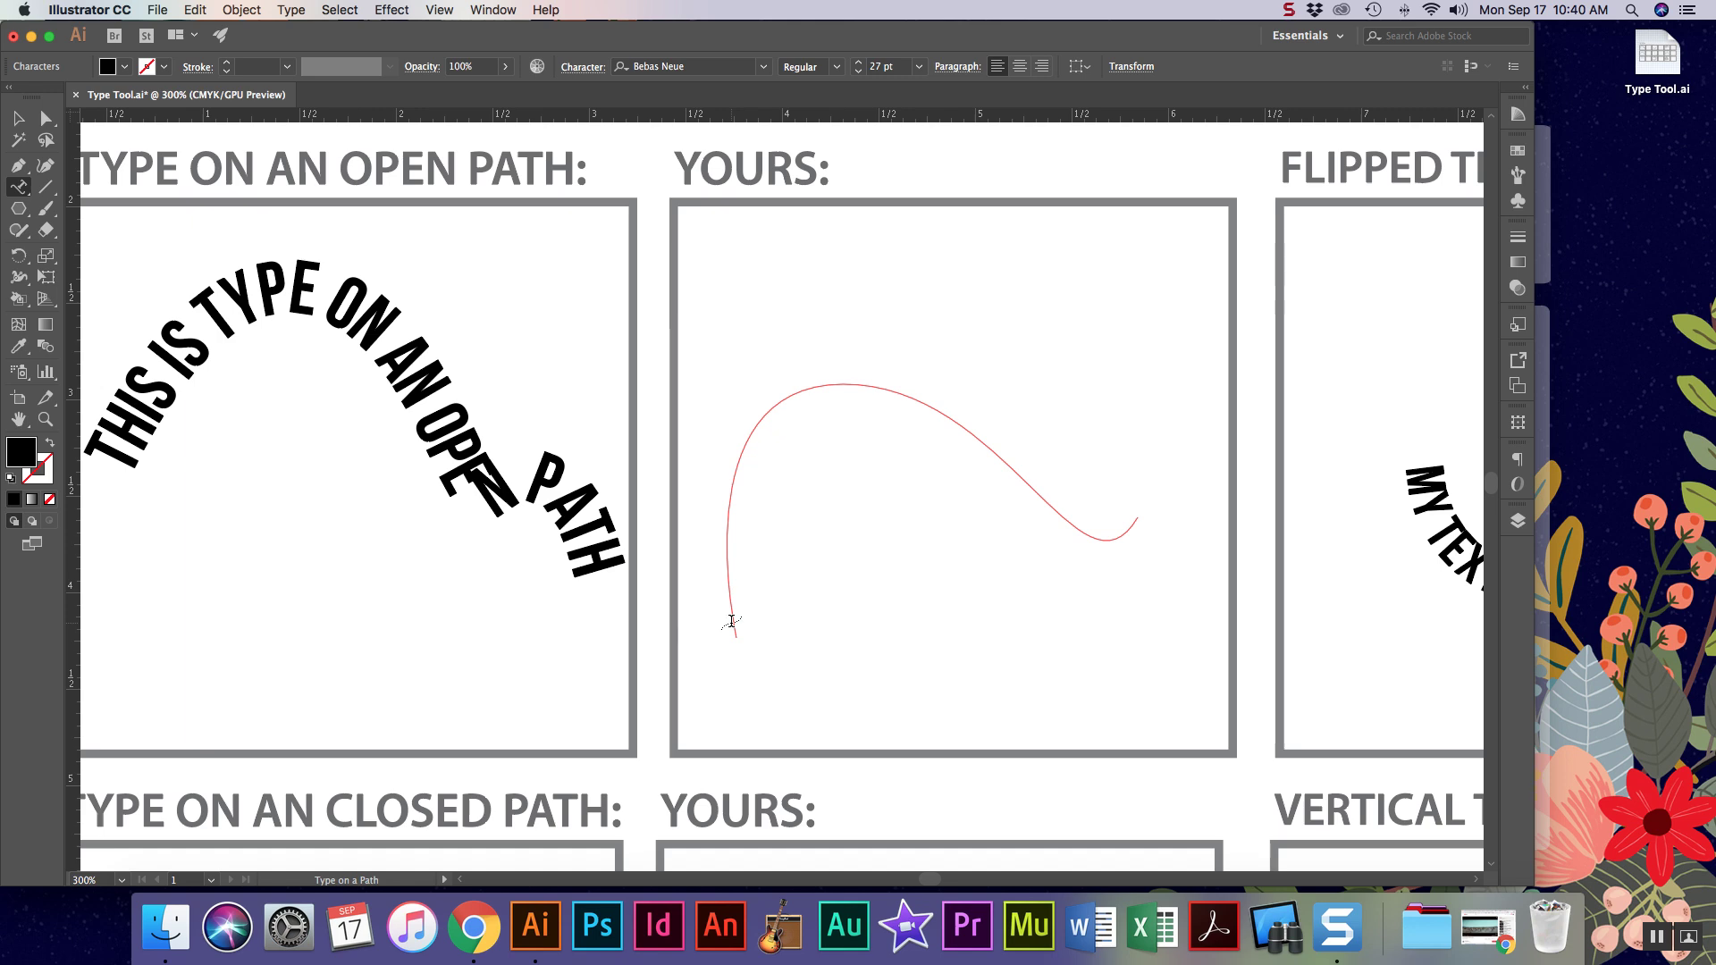
{"action": "type", "text": "SO NOW I"}
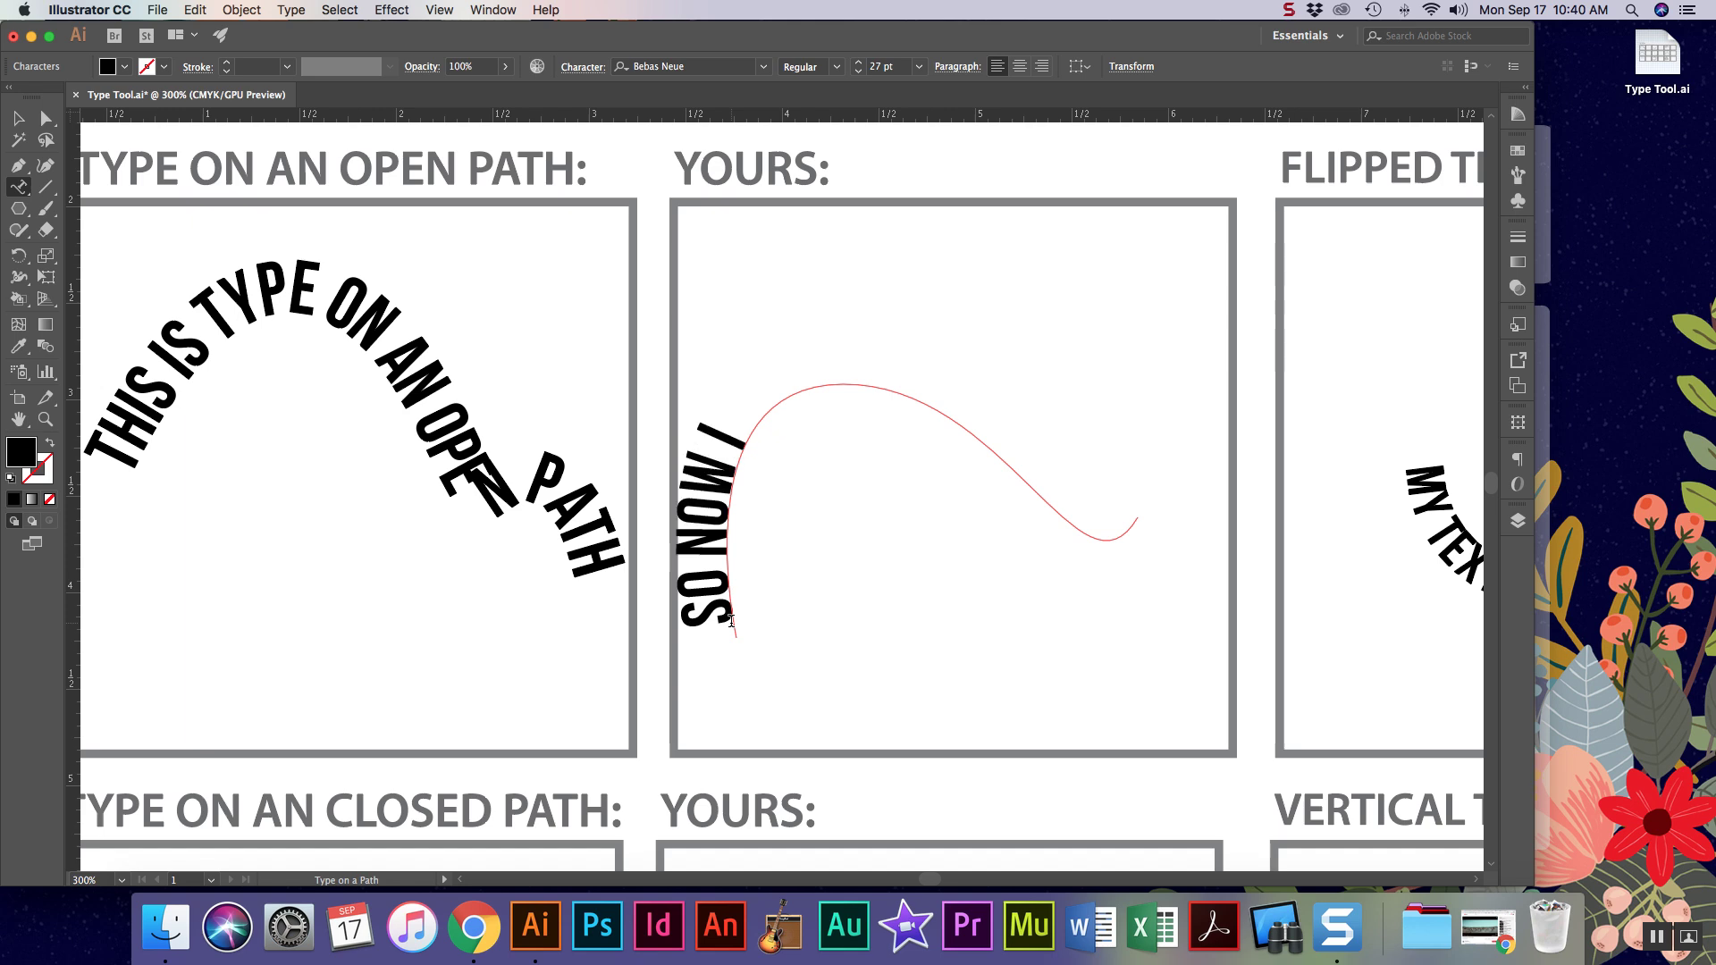
{"action": "type", "text": " CAN TYPE ON"}
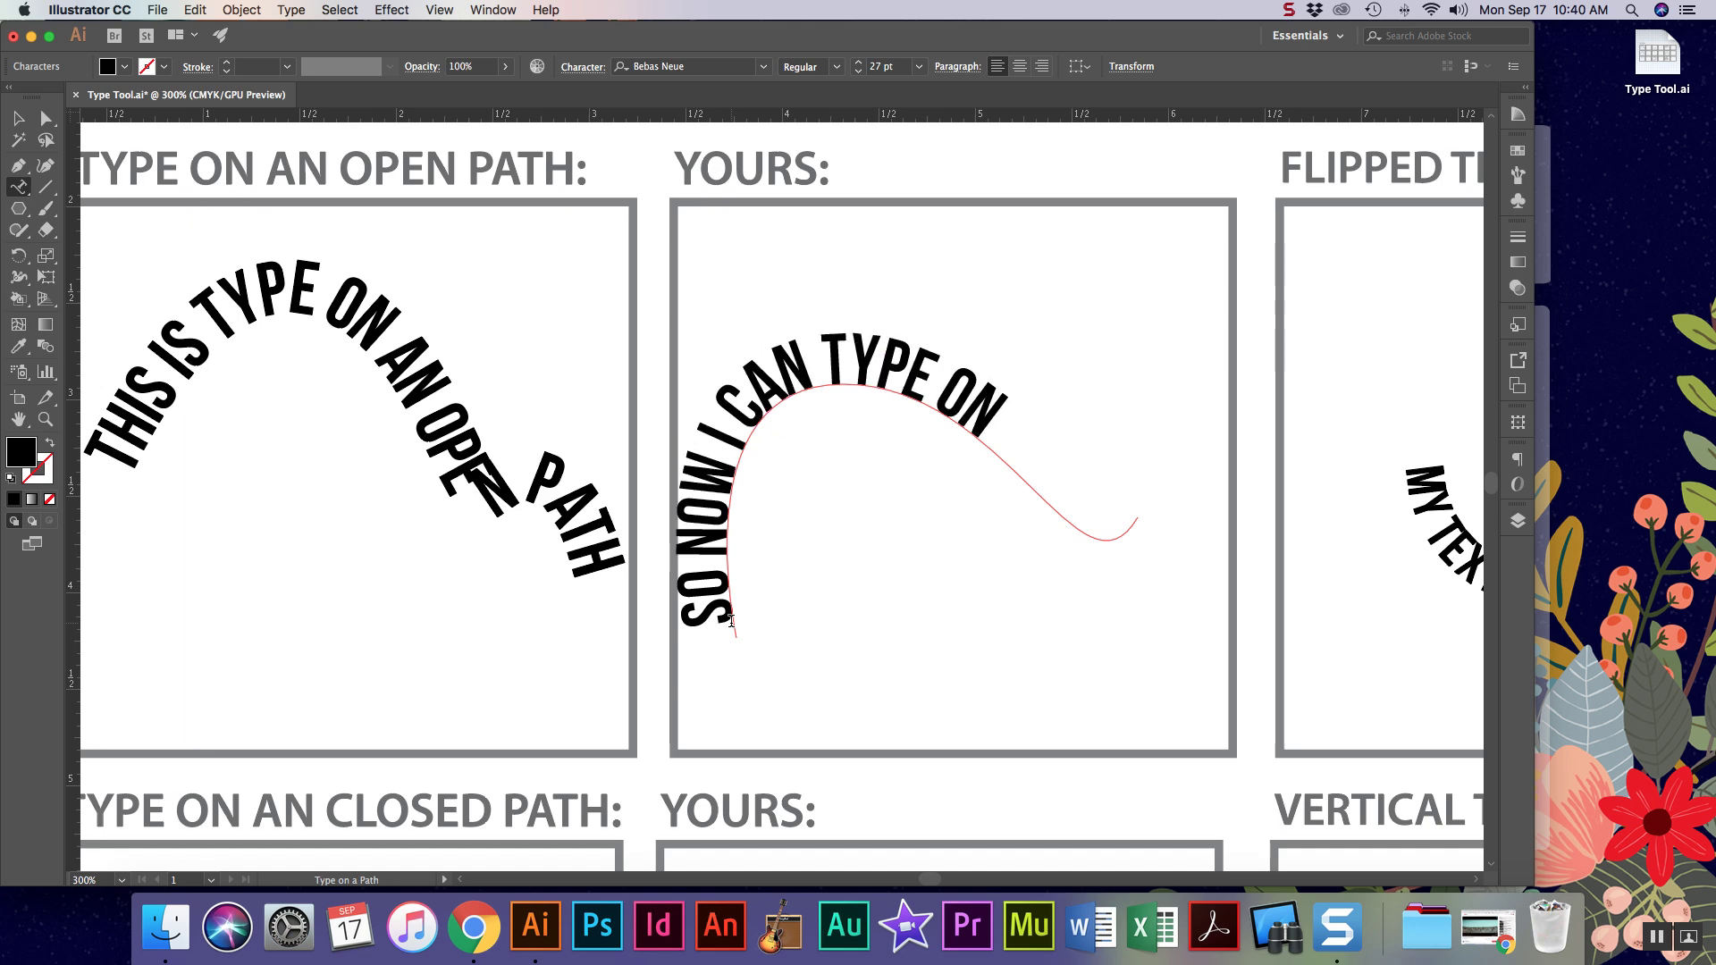
{"action": "type", "text": " A"}
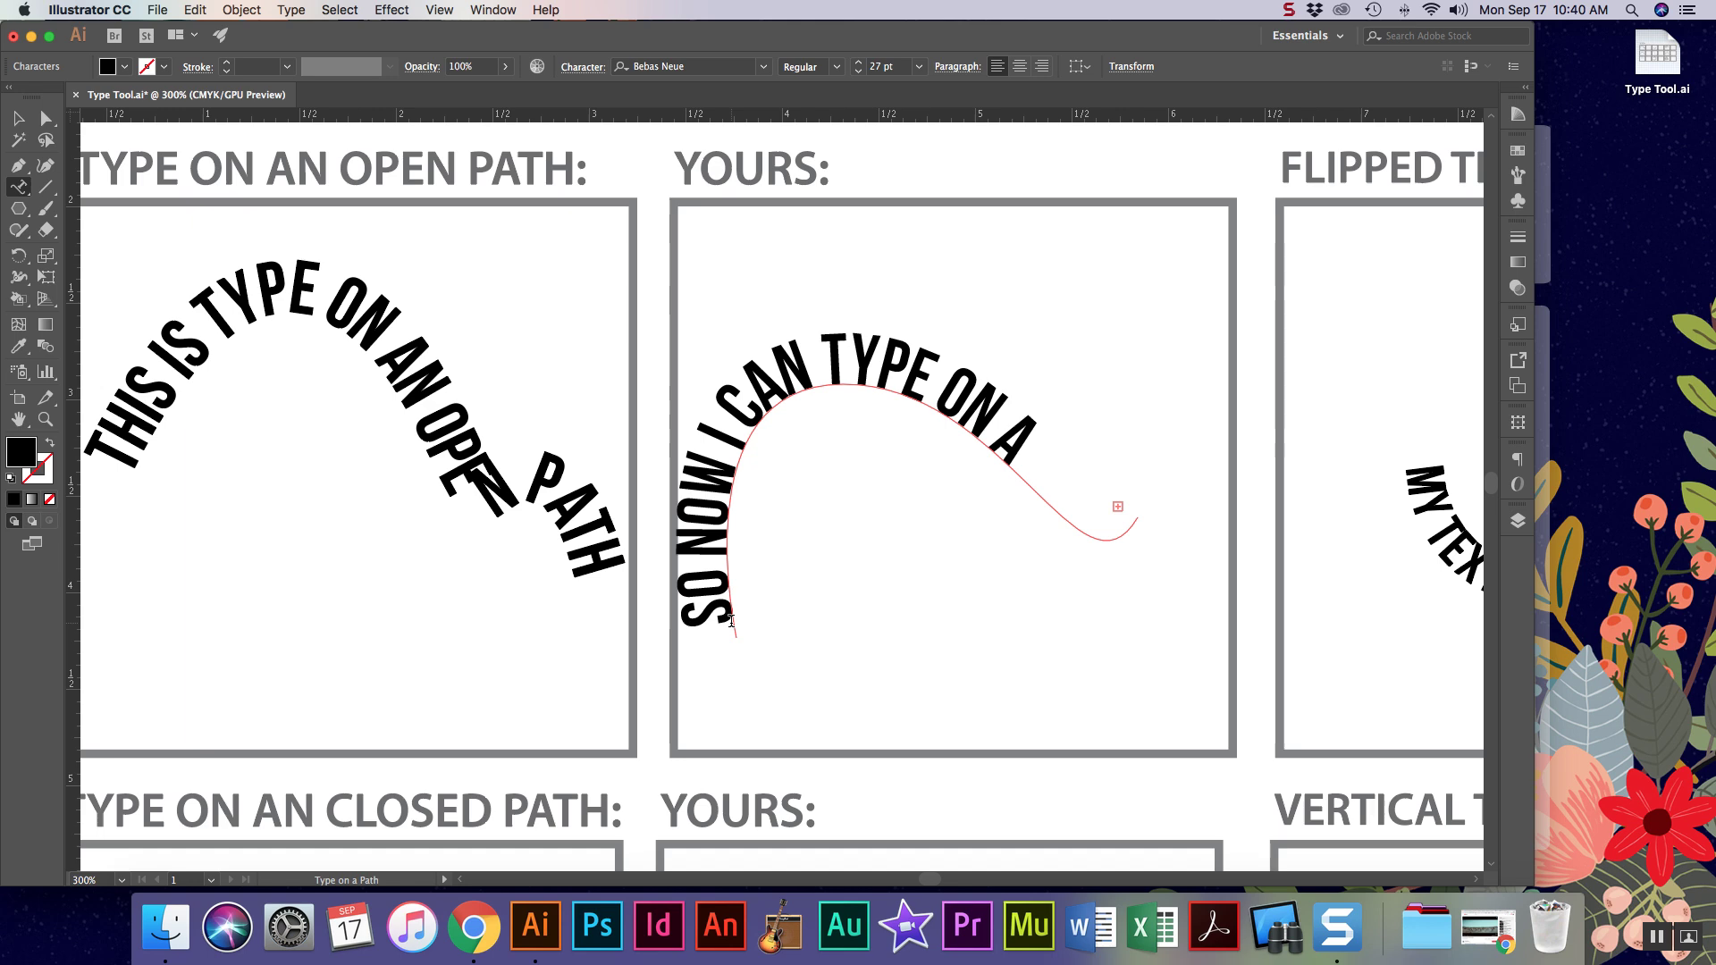
Set all the text on the curve to 25 pt and change its font to Baskerville.
{"action": "triple_click", "coordinate": [988, 418]}
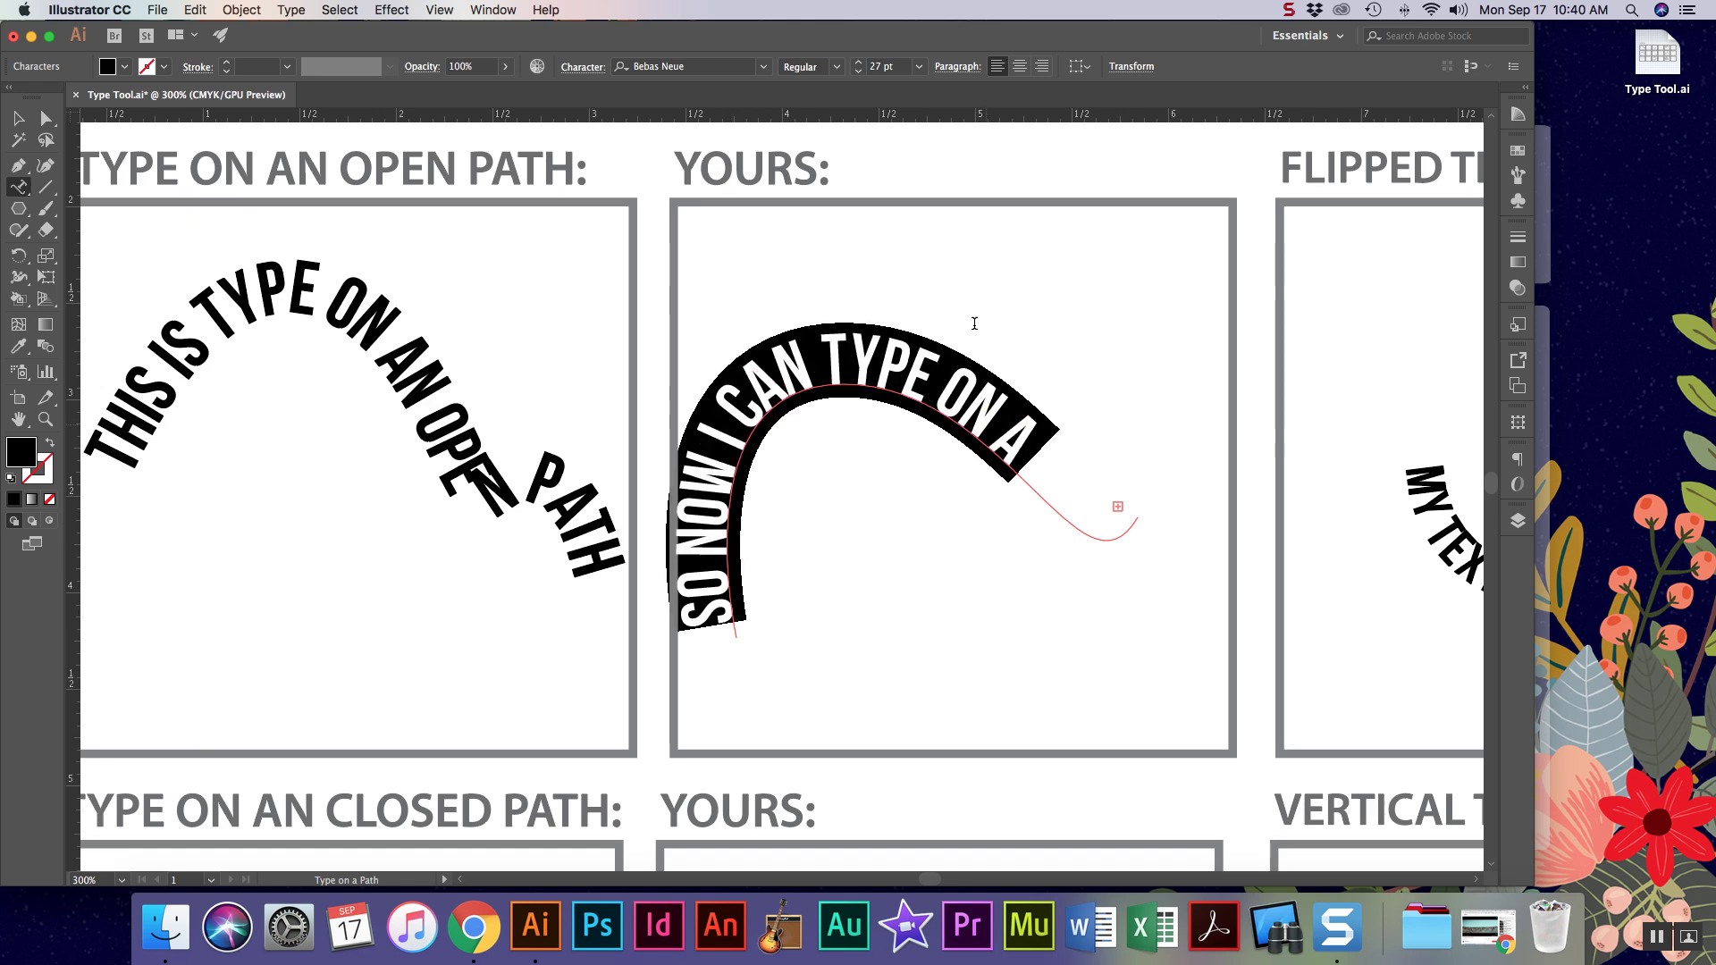
{"action": "left_click", "coordinate": [859, 78]}
{"action": "left_click", "coordinate": [859, 78]}
{"action": "left_click", "coordinate": [859, 77]}
{"action": "left_click", "coordinate": [859, 78]}
{"action": "left_click", "coordinate": [858, 62]}
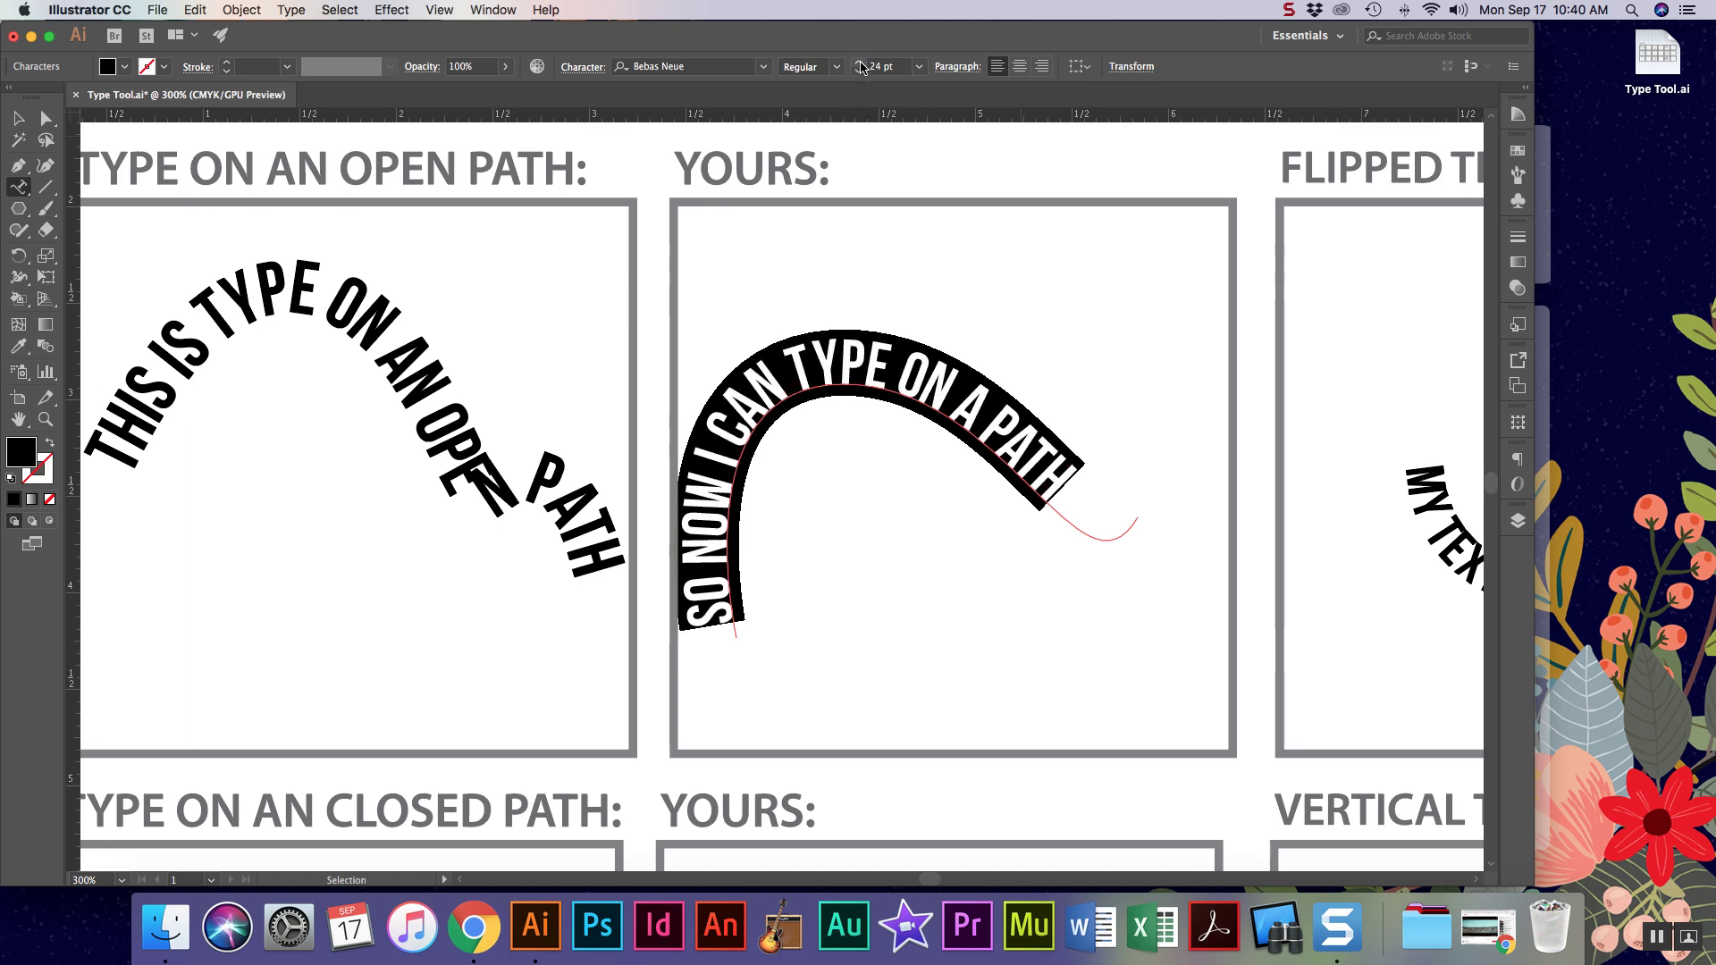
{"action": "left_click", "coordinate": [858, 61]}
{"action": "left_click", "coordinate": [765, 67]}
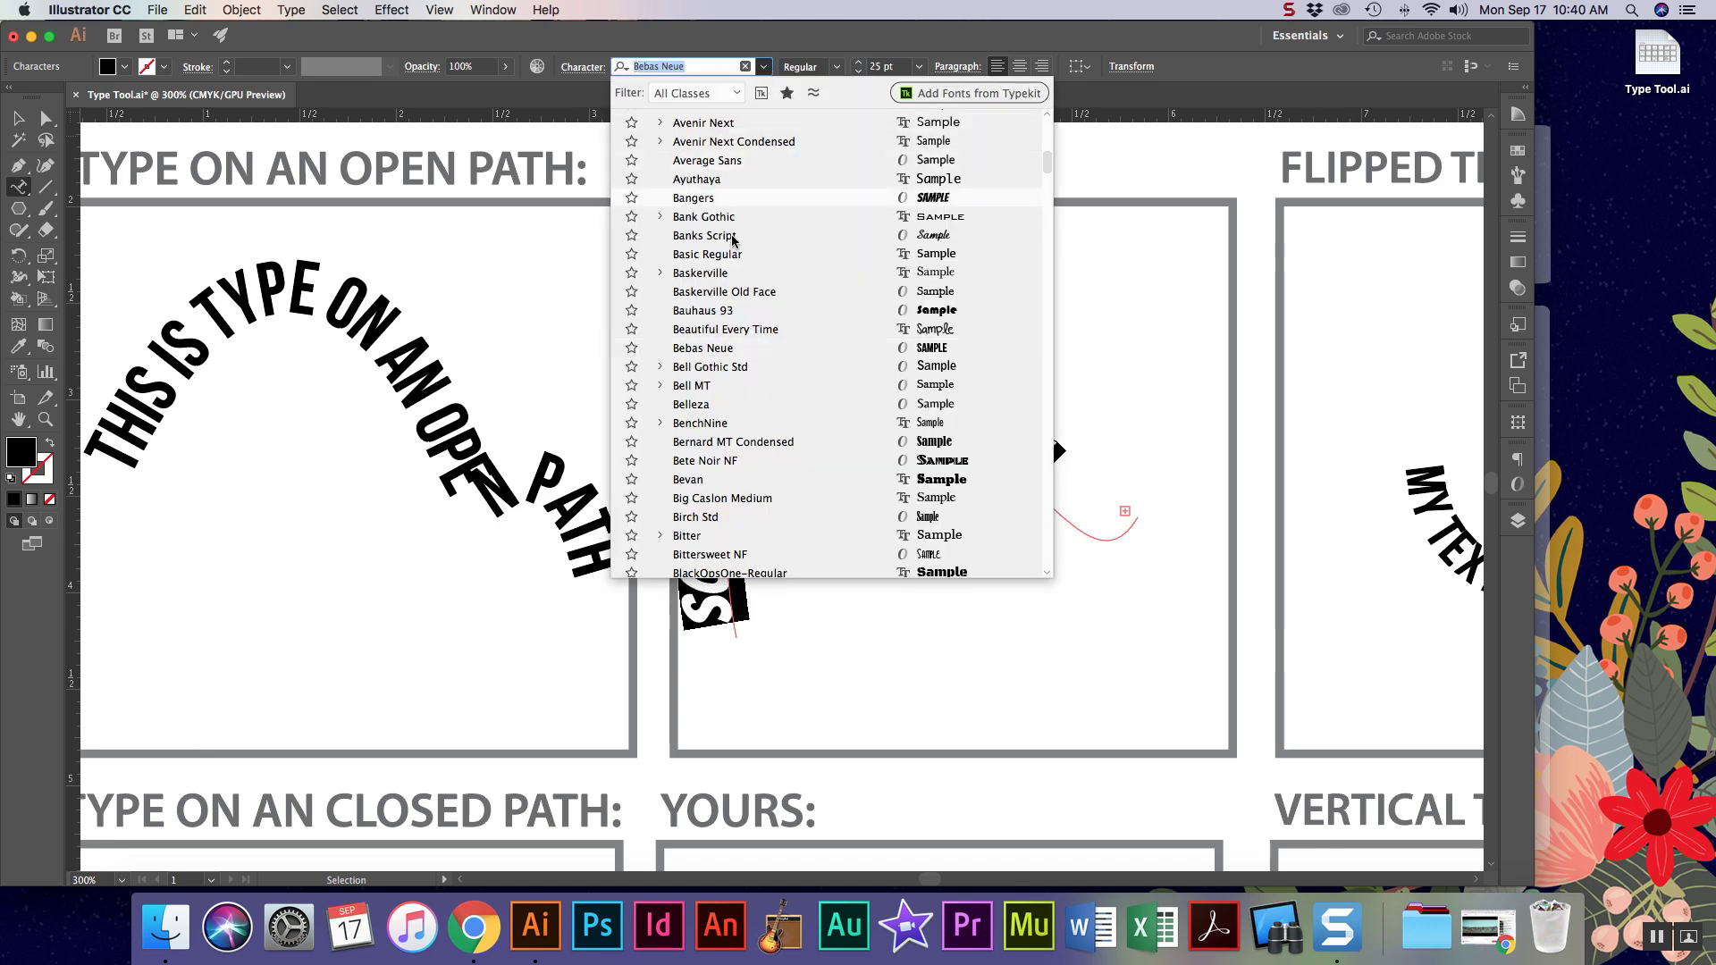
{"action": "left_click", "coordinate": [722, 270]}
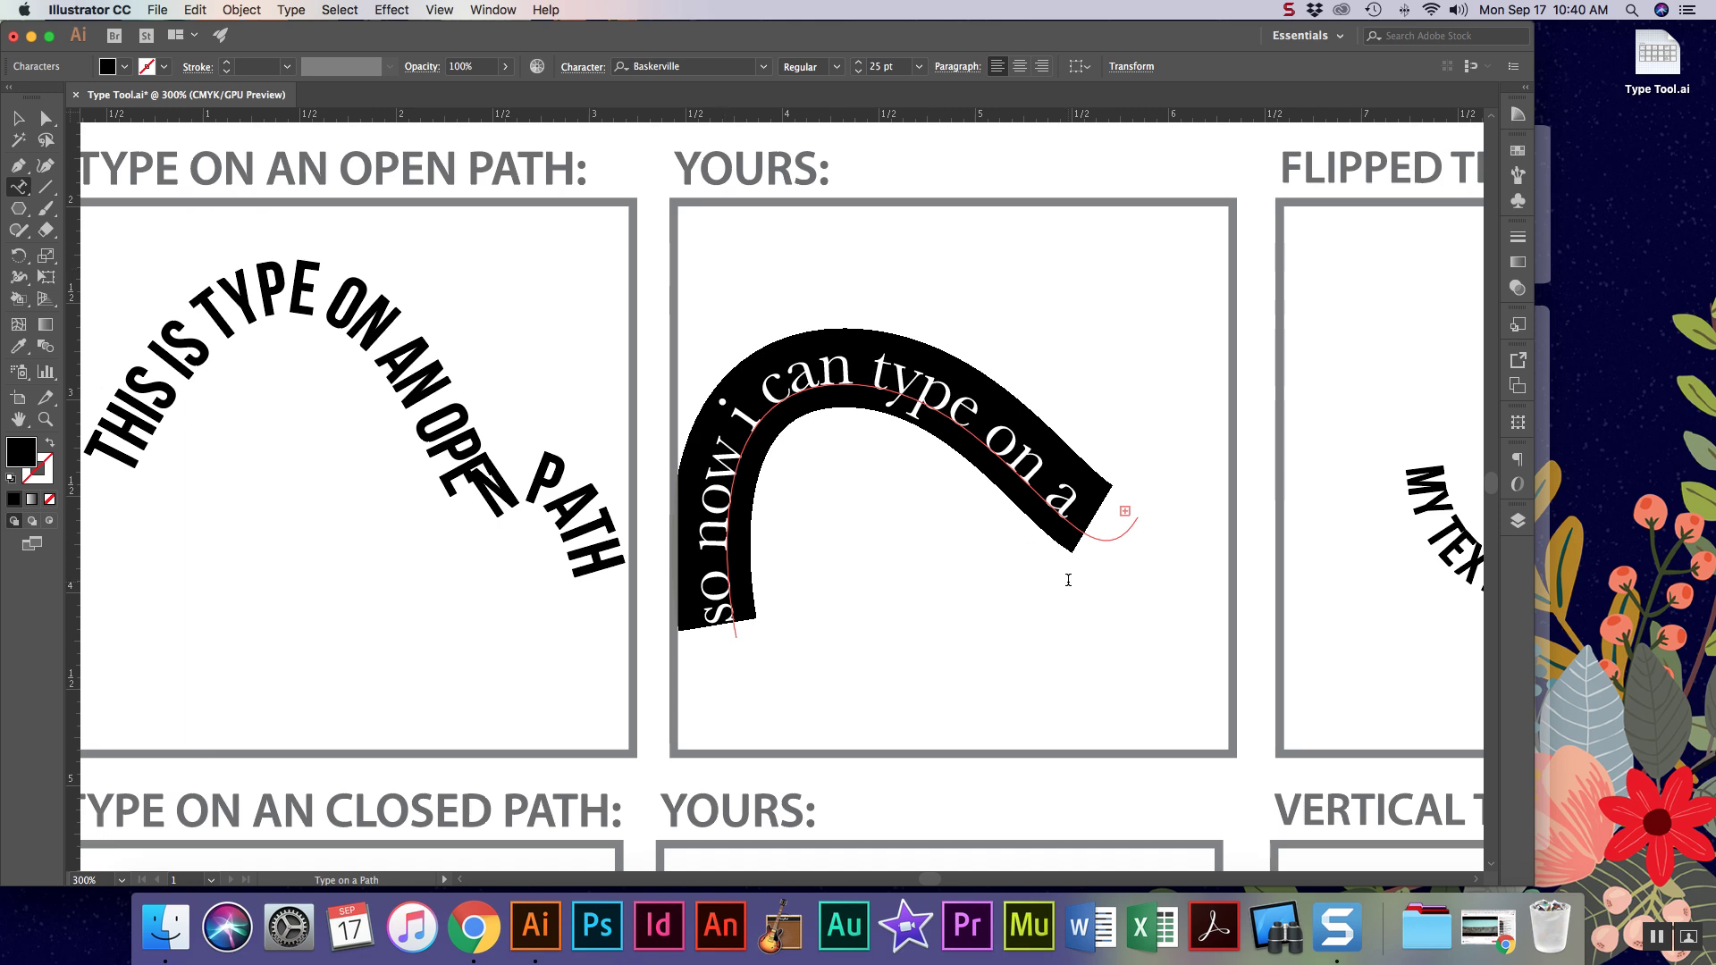
Move the path text slightly up and right, and reposition its start bracket at the curve's beginning and its end bracket partway down the slope.
{"action": "left_click", "coordinate": [21, 126]}
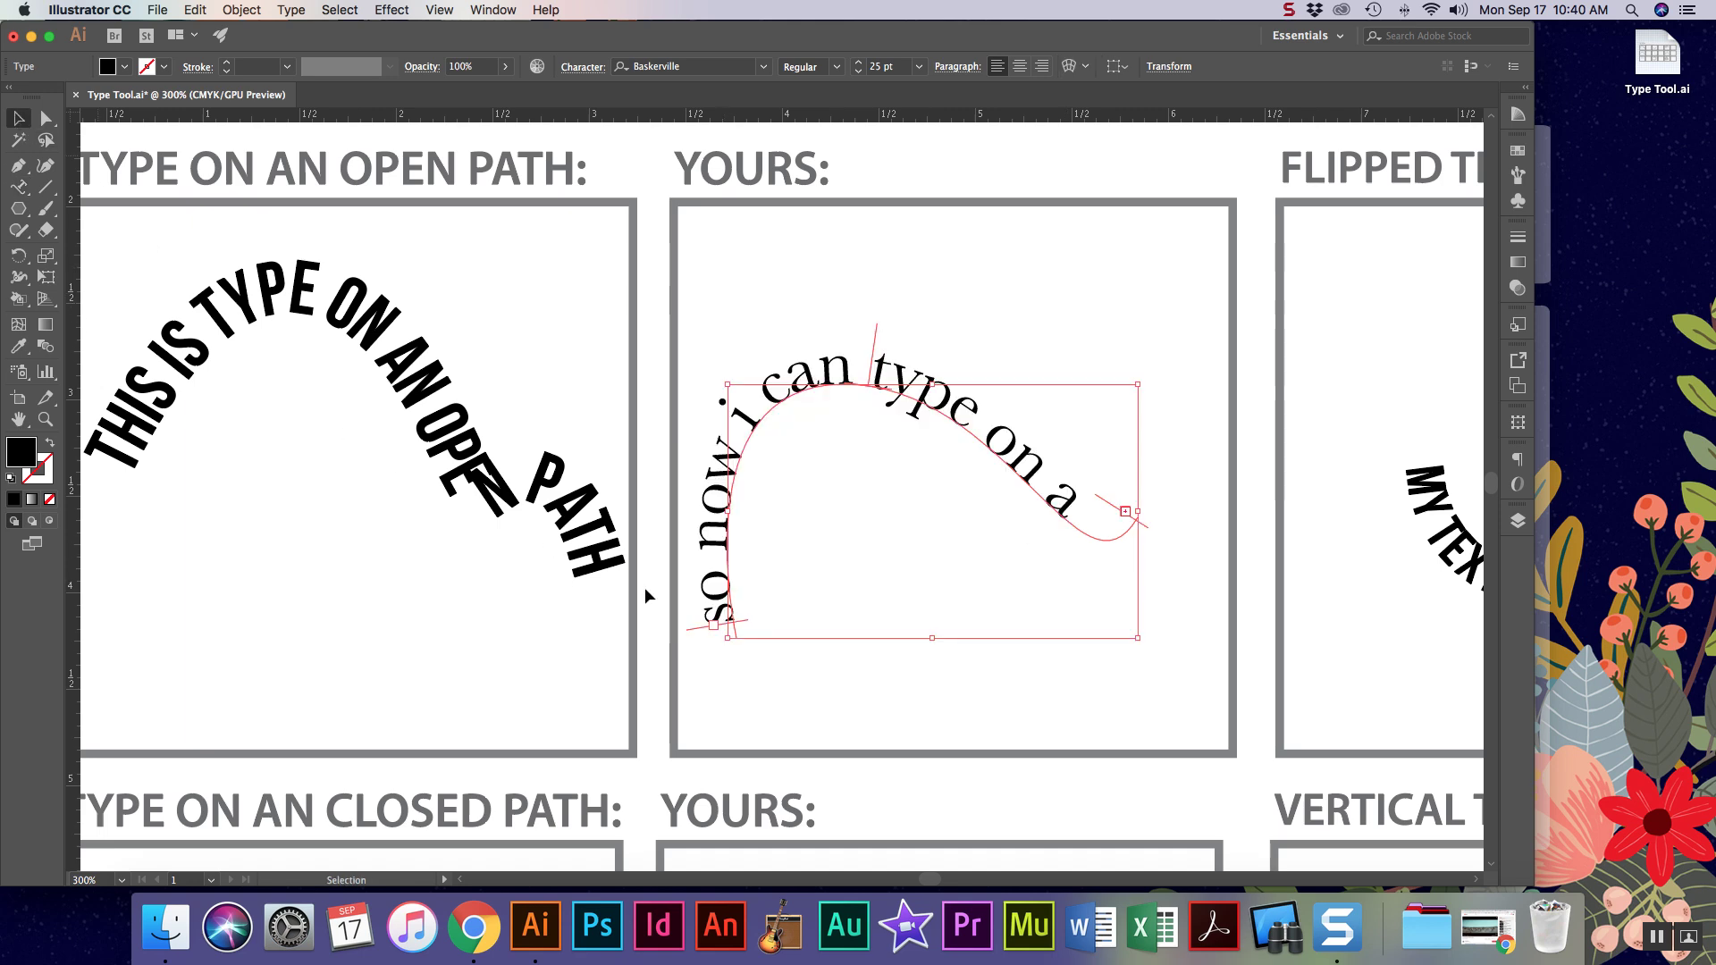
{"action": "left_click_drag", "start_coordinate": [911, 376], "coordinate": [963, 354]}
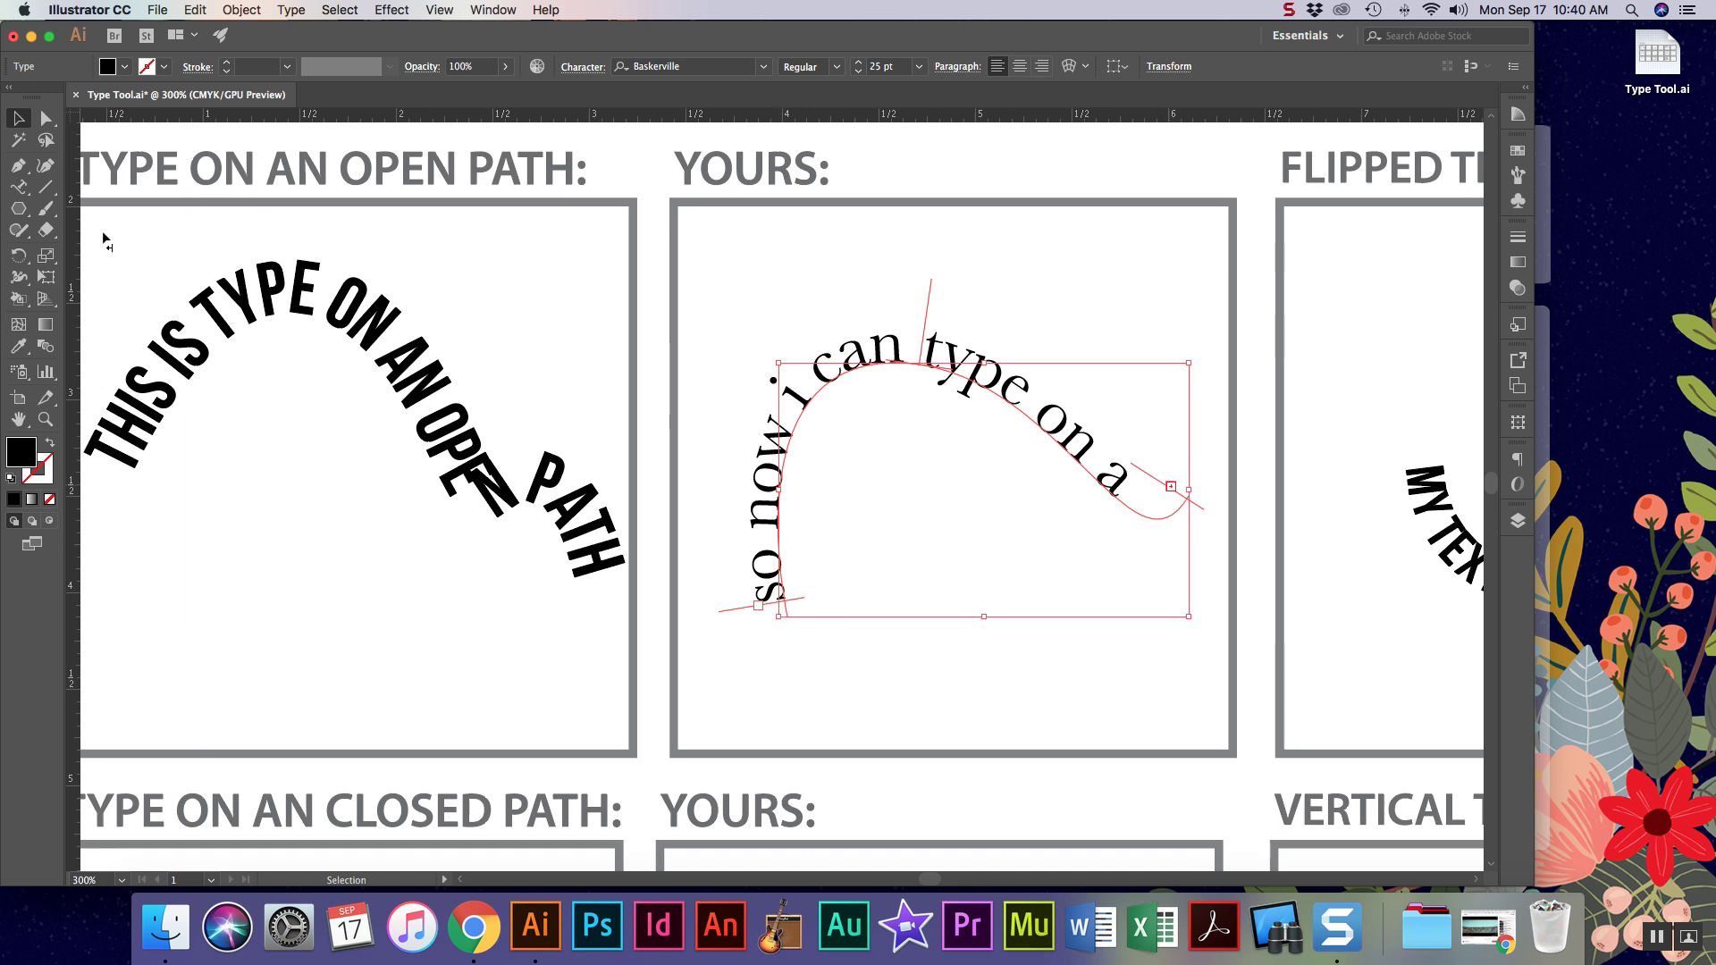
{"action": "left_click", "coordinate": [45, 118]}
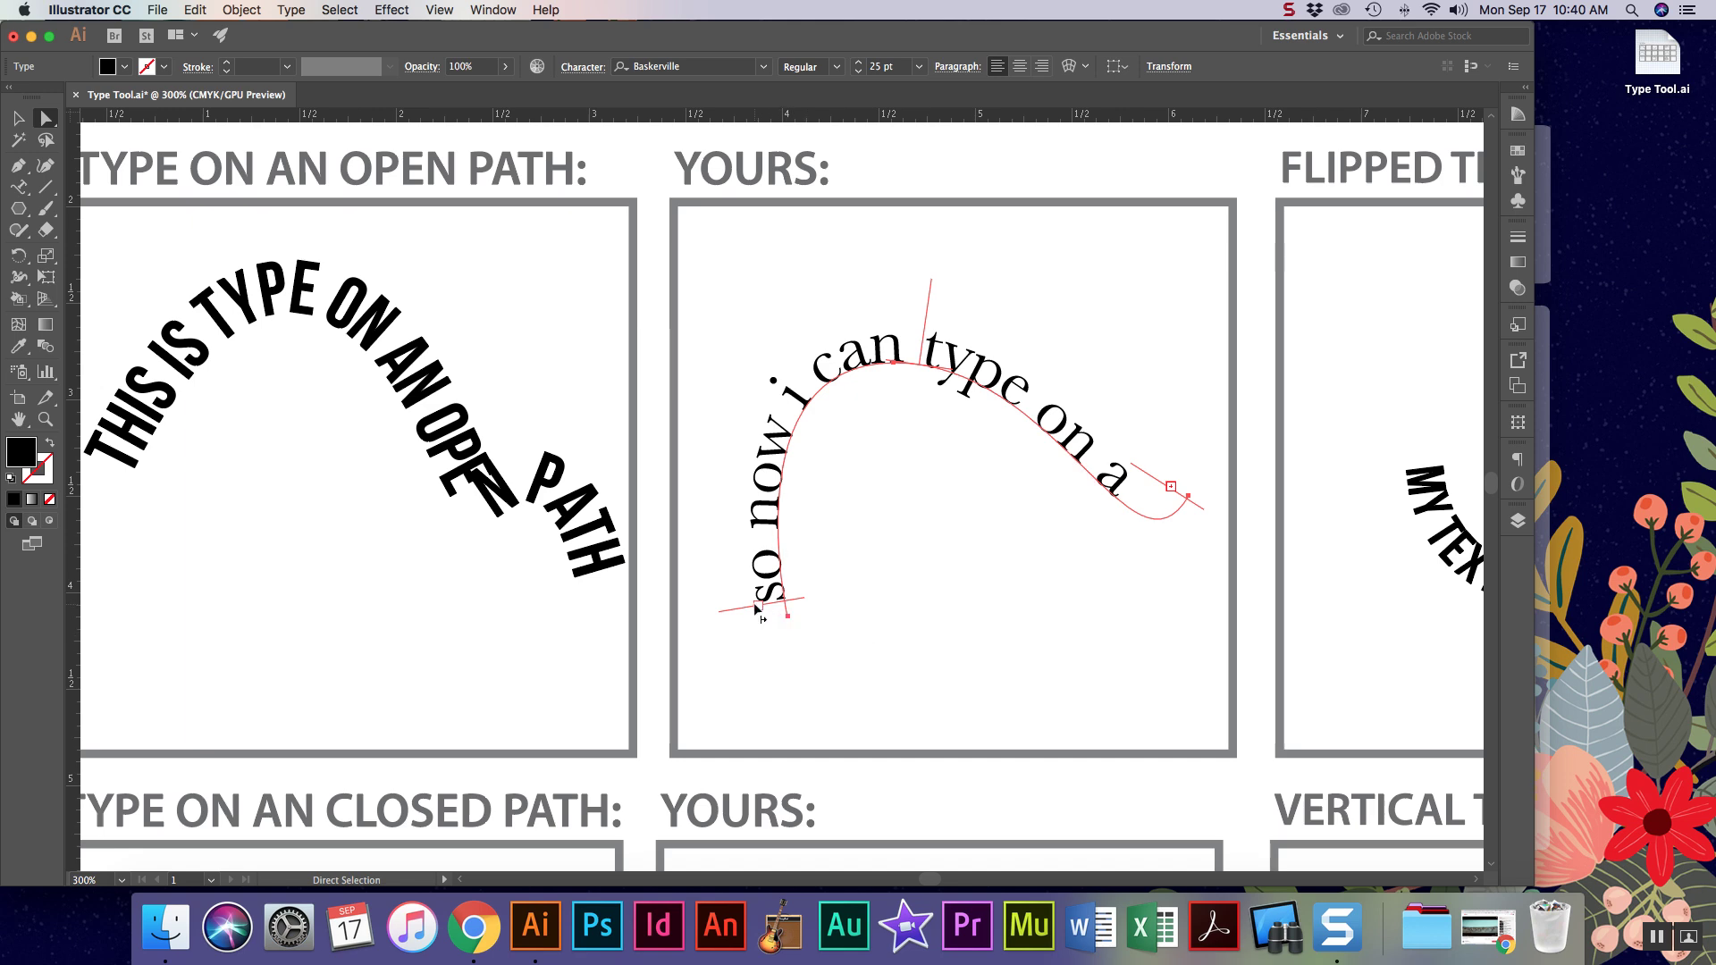
{"action": "left_click_drag", "start_coordinate": [754, 602], "coordinate": [777, 635]}
{"action": "left_click_drag", "start_coordinate": [1176, 492], "coordinate": [1021, 434]}
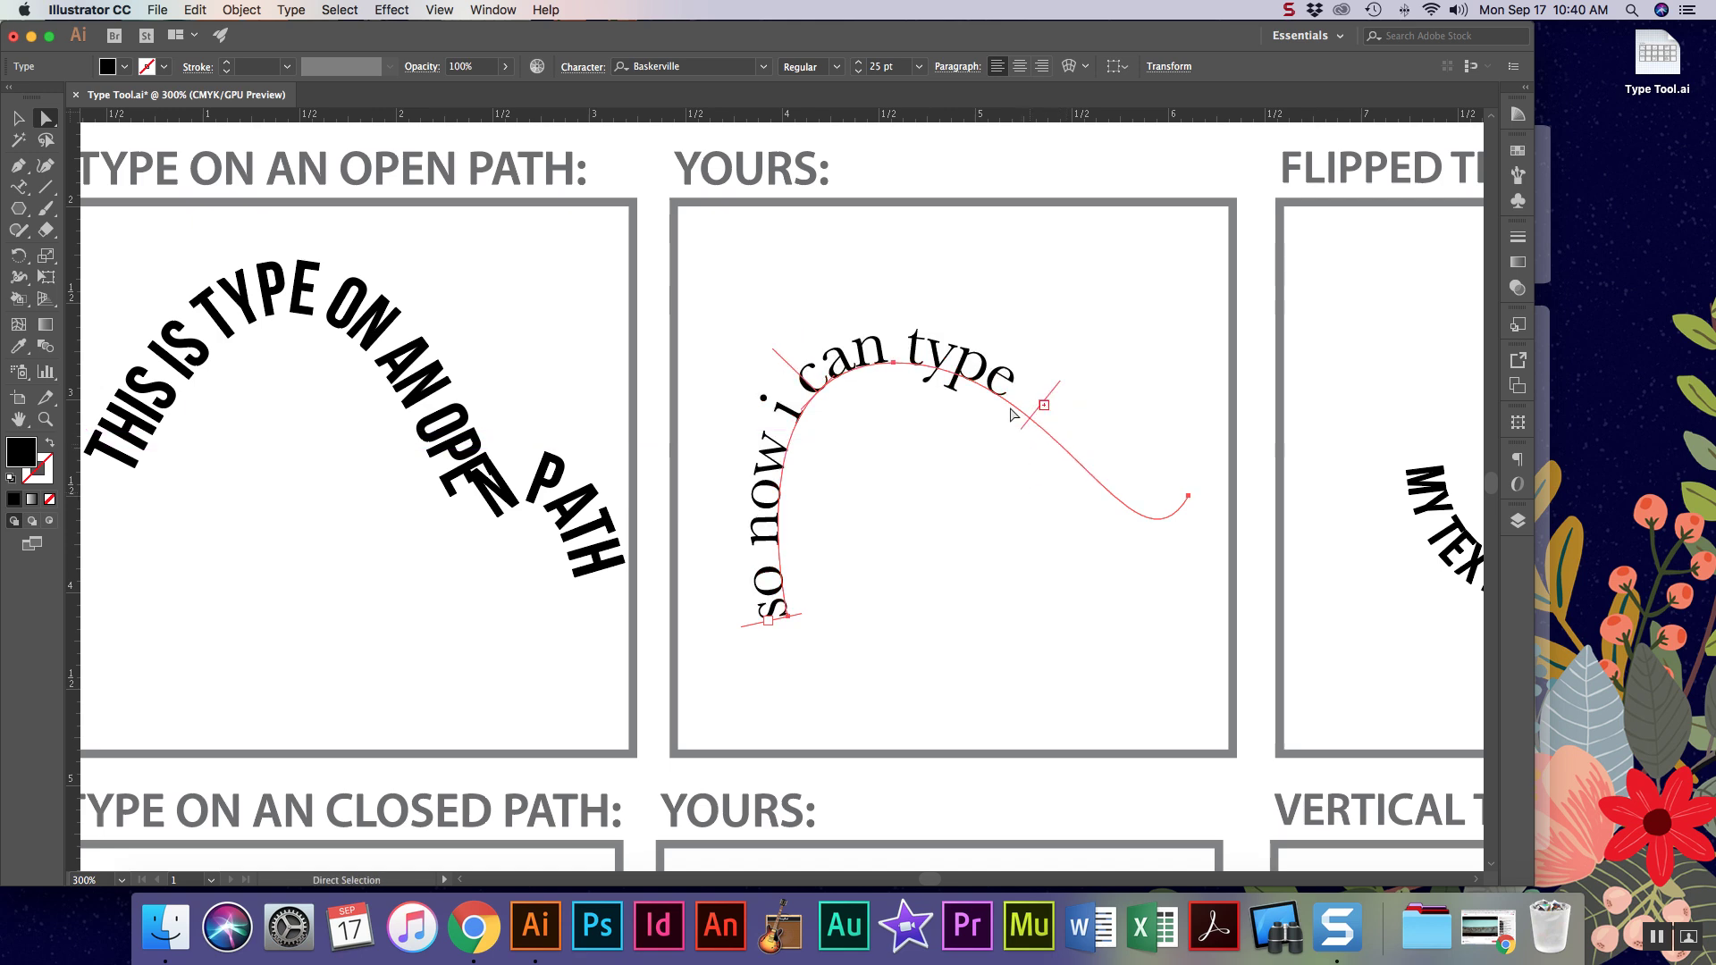
Reduce the font size of all the text on the curve to 16 pt.
{"action": "triple_click", "coordinate": [913, 352]}
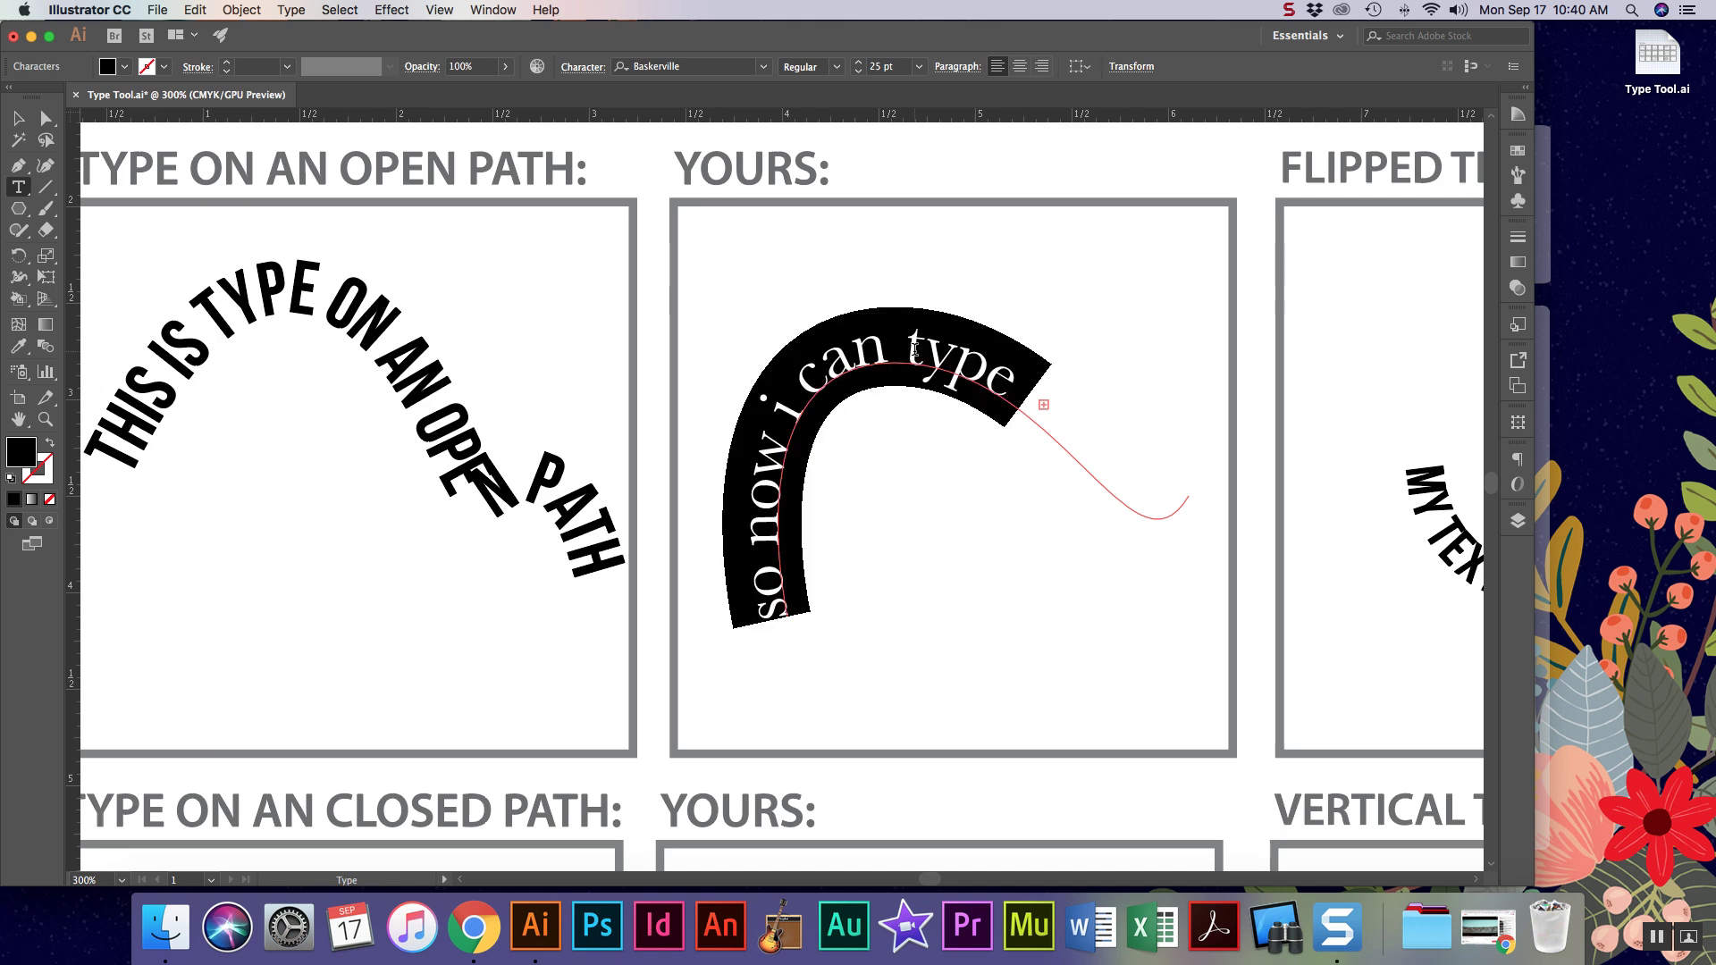
{"action": "left_click", "coordinate": [860, 71]}
{"action": "left_click", "coordinate": [860, 71]}
{"action": "left_click", "coordinate": [860, 72]}
{"action": "left_click", "coordinate": [859, 72]}
{"action": "left_click", "coordinate": [860, 72]}
{"action": "left_click", "coordinate": [860, 72]}
{"action": "left_click", "coordinate": [859, 72]}
{"action": "left_click", "coordinate": [859, 71]}
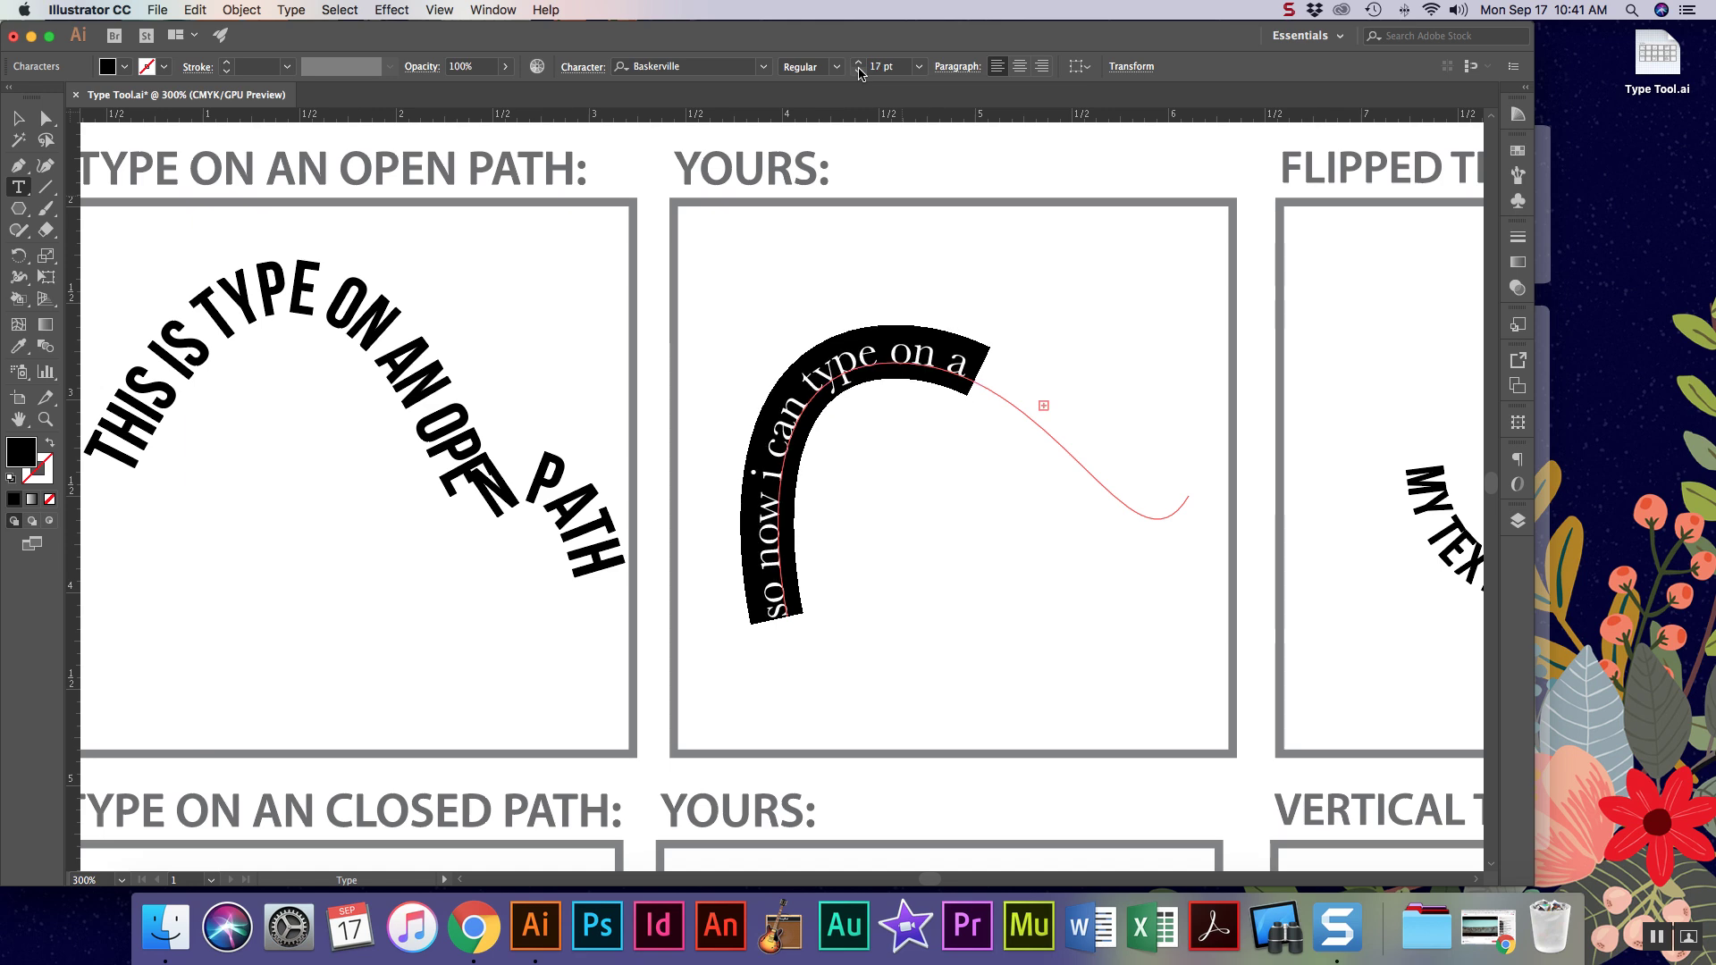
{"action": "left_click", "coordinate": [860, 72]}
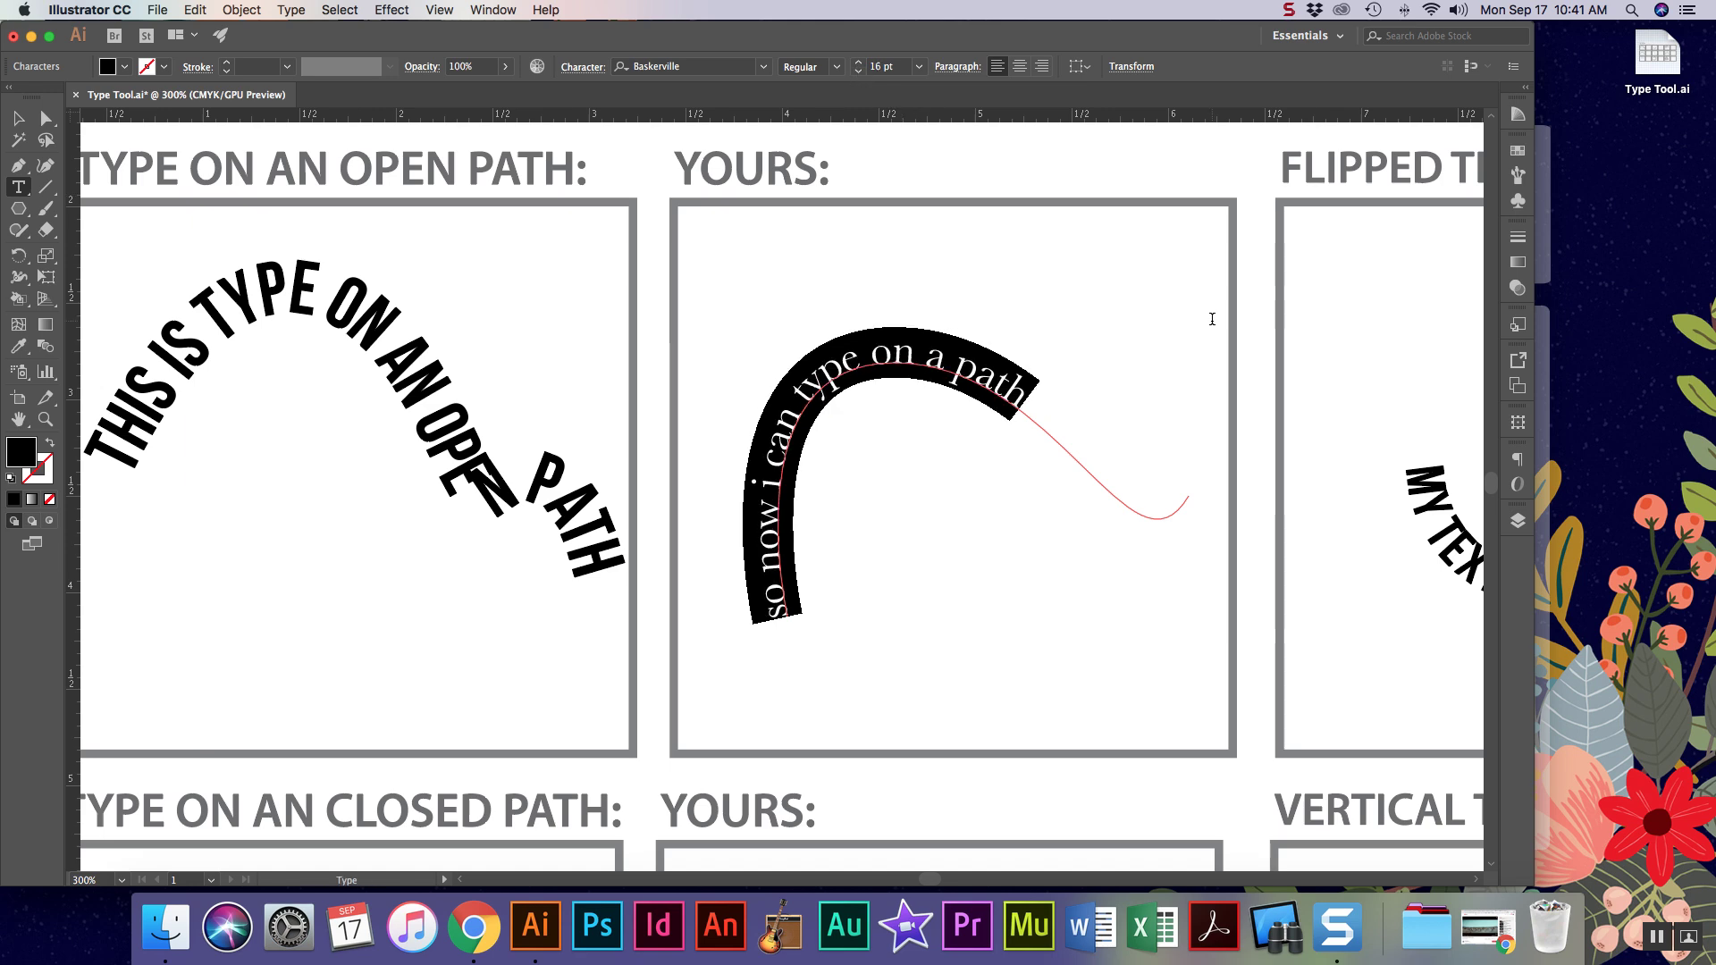
Undo the accidental overwriting of the path text and return to the Direct Selection tool with the curve selected.
{"action": "type", "text": "a"}
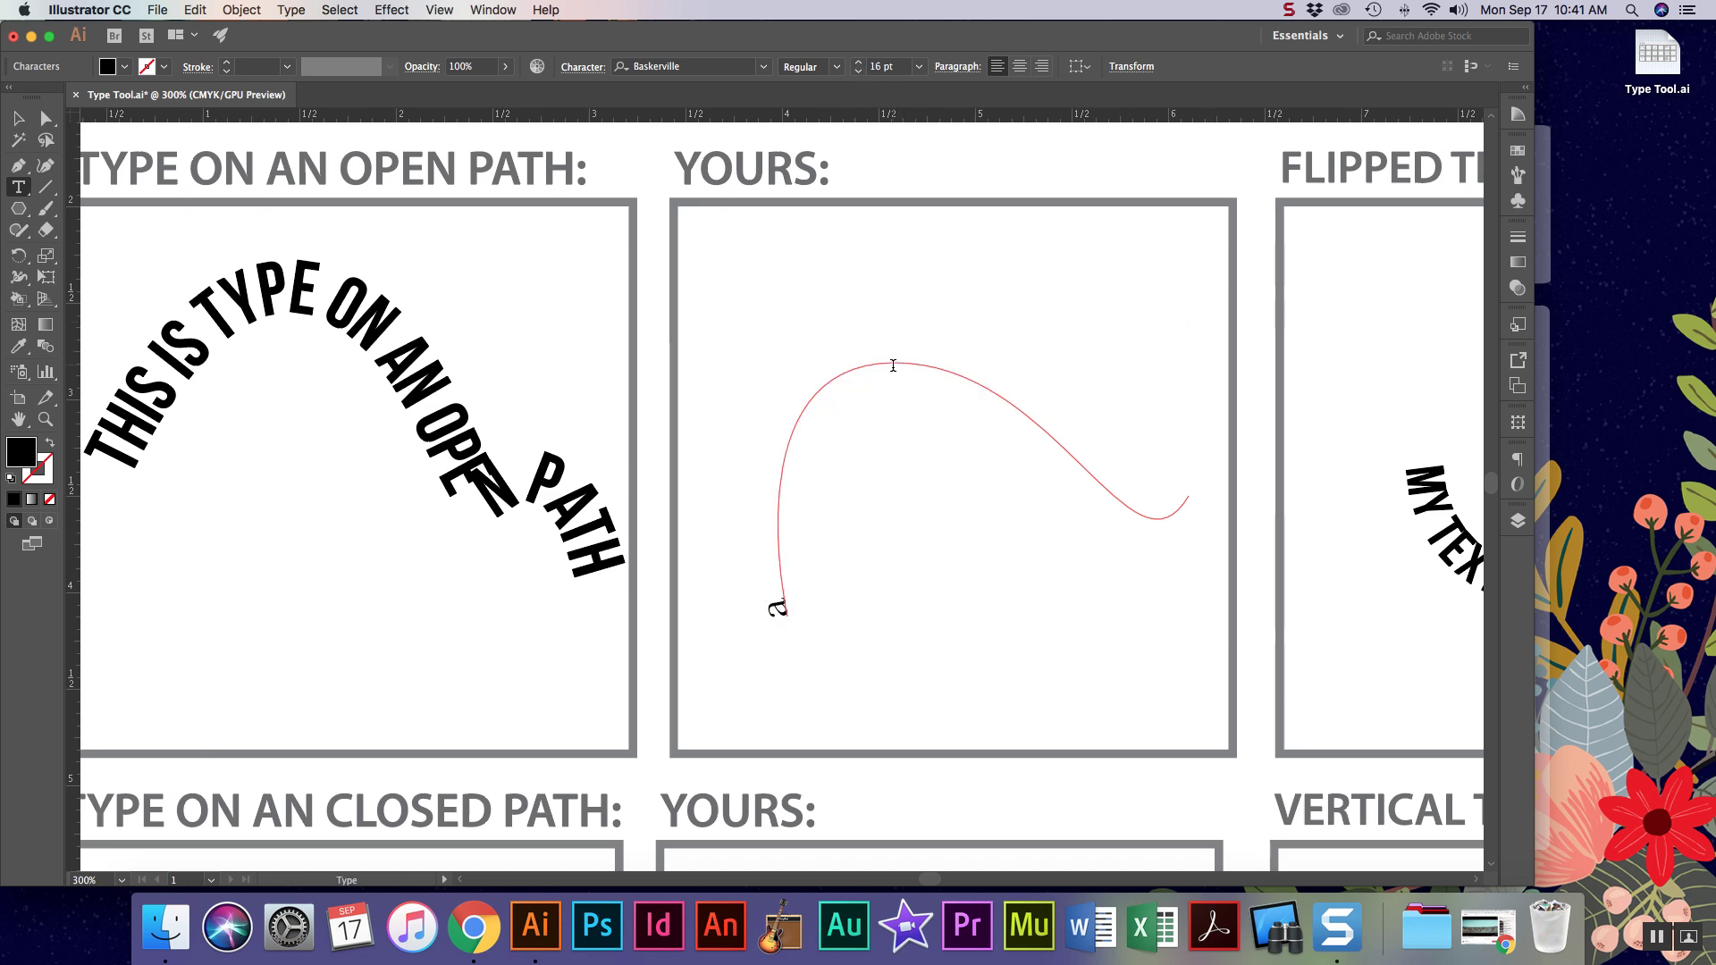
{"action": "key", "text": "super+z"}
{"action": "left_click", "coordinate": [18, 117]}
{"action": "left_click", "coordinate": [50, 119]}
{"action": "double_click", "coordinate": [786, 357]}
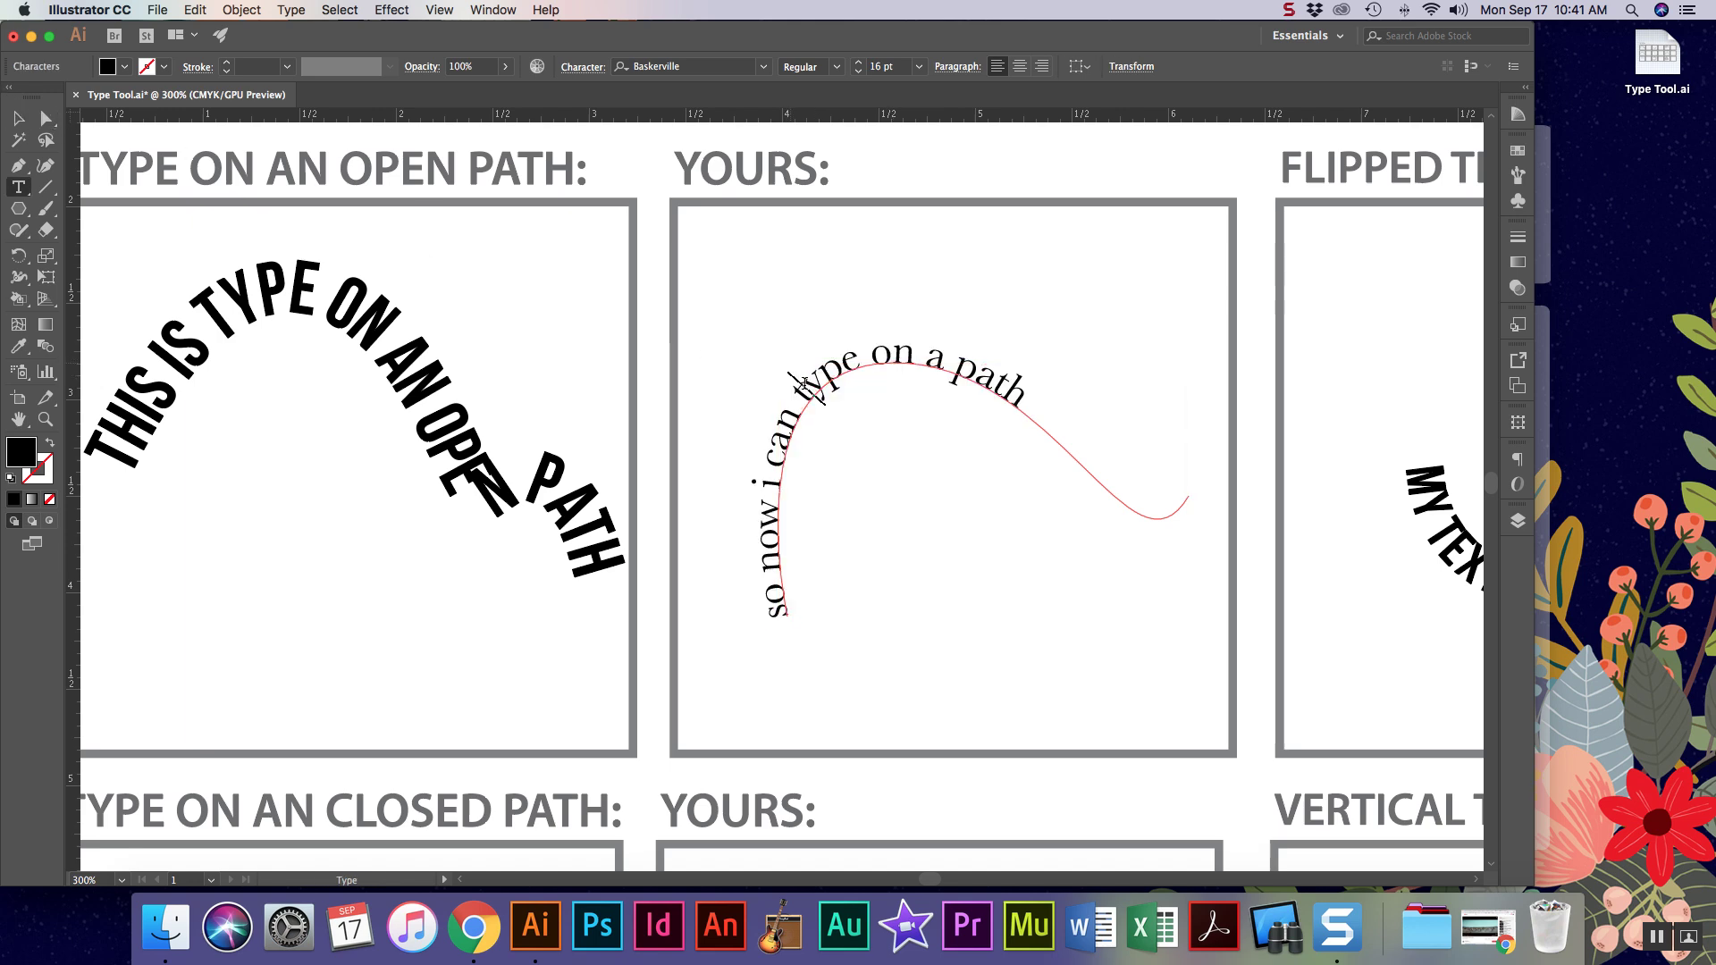
{"action": "key", "text": "super+z"}
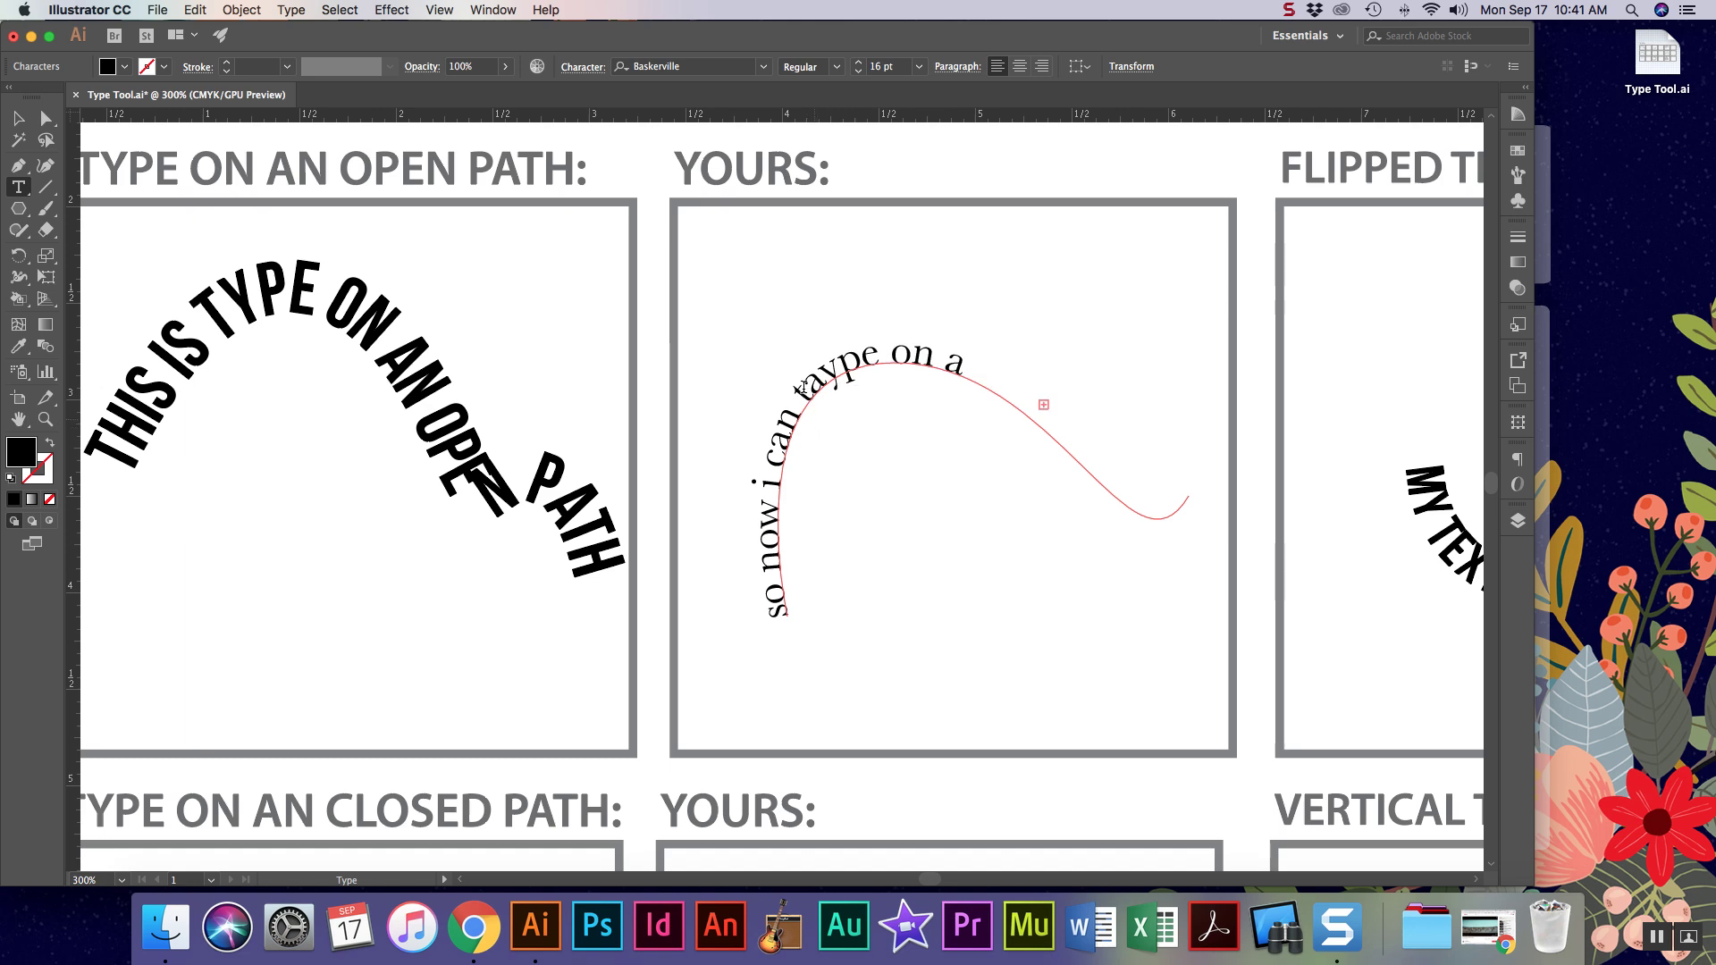
{"action": "left_click", "coordinate": [46, 118]}
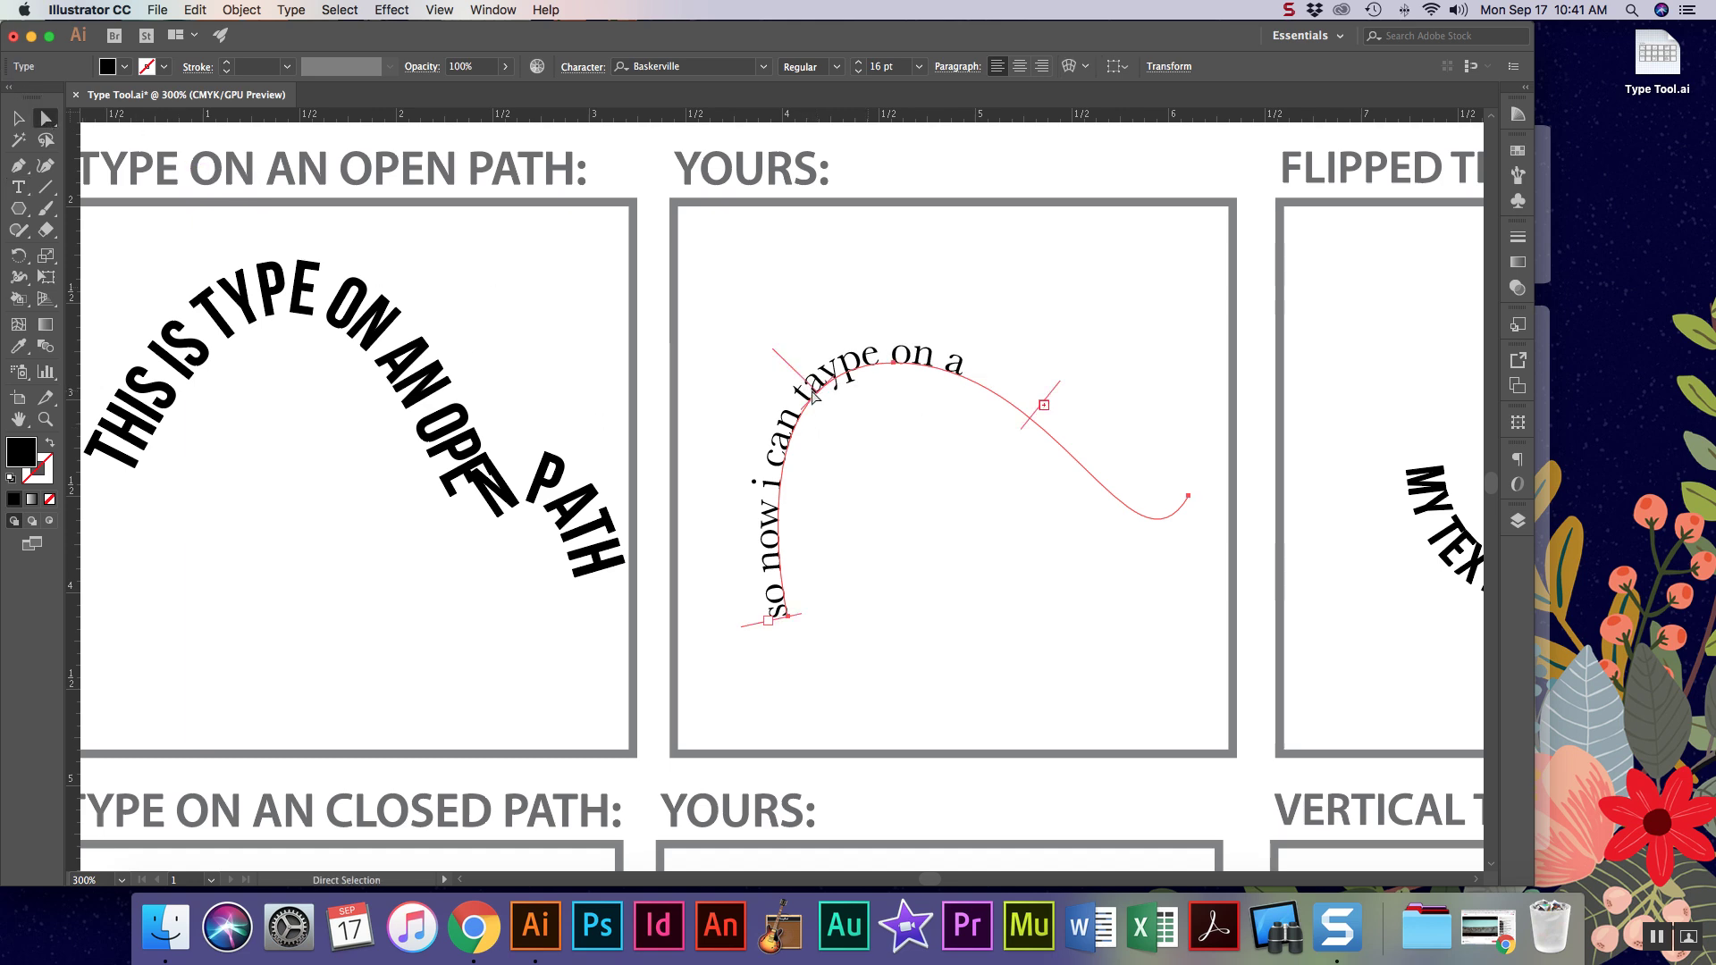
Try flipping the text to the inside of the curve with its middle bracket, and undo the flip.
{"action": "left_click_drag", "start_coordinate": [823, 402], "coordinate": [827, 322]}
{"action": "left_click", "coordinate": [942, 534]}
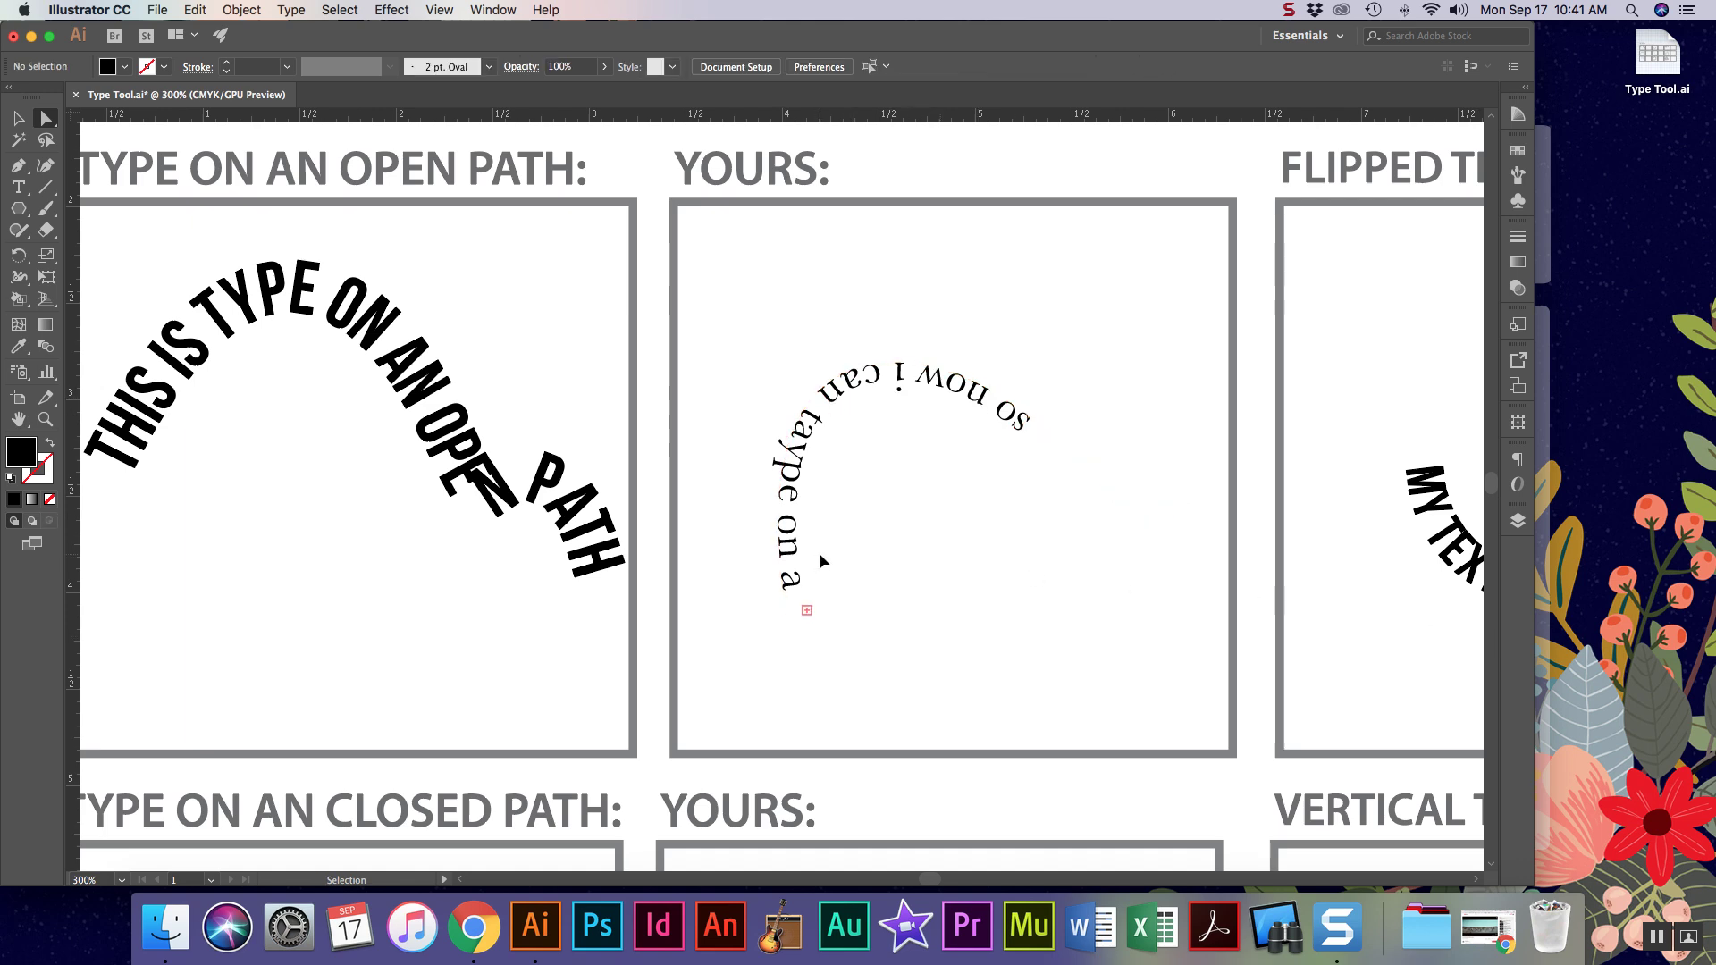
{"action": "key", "text": "super+z"}
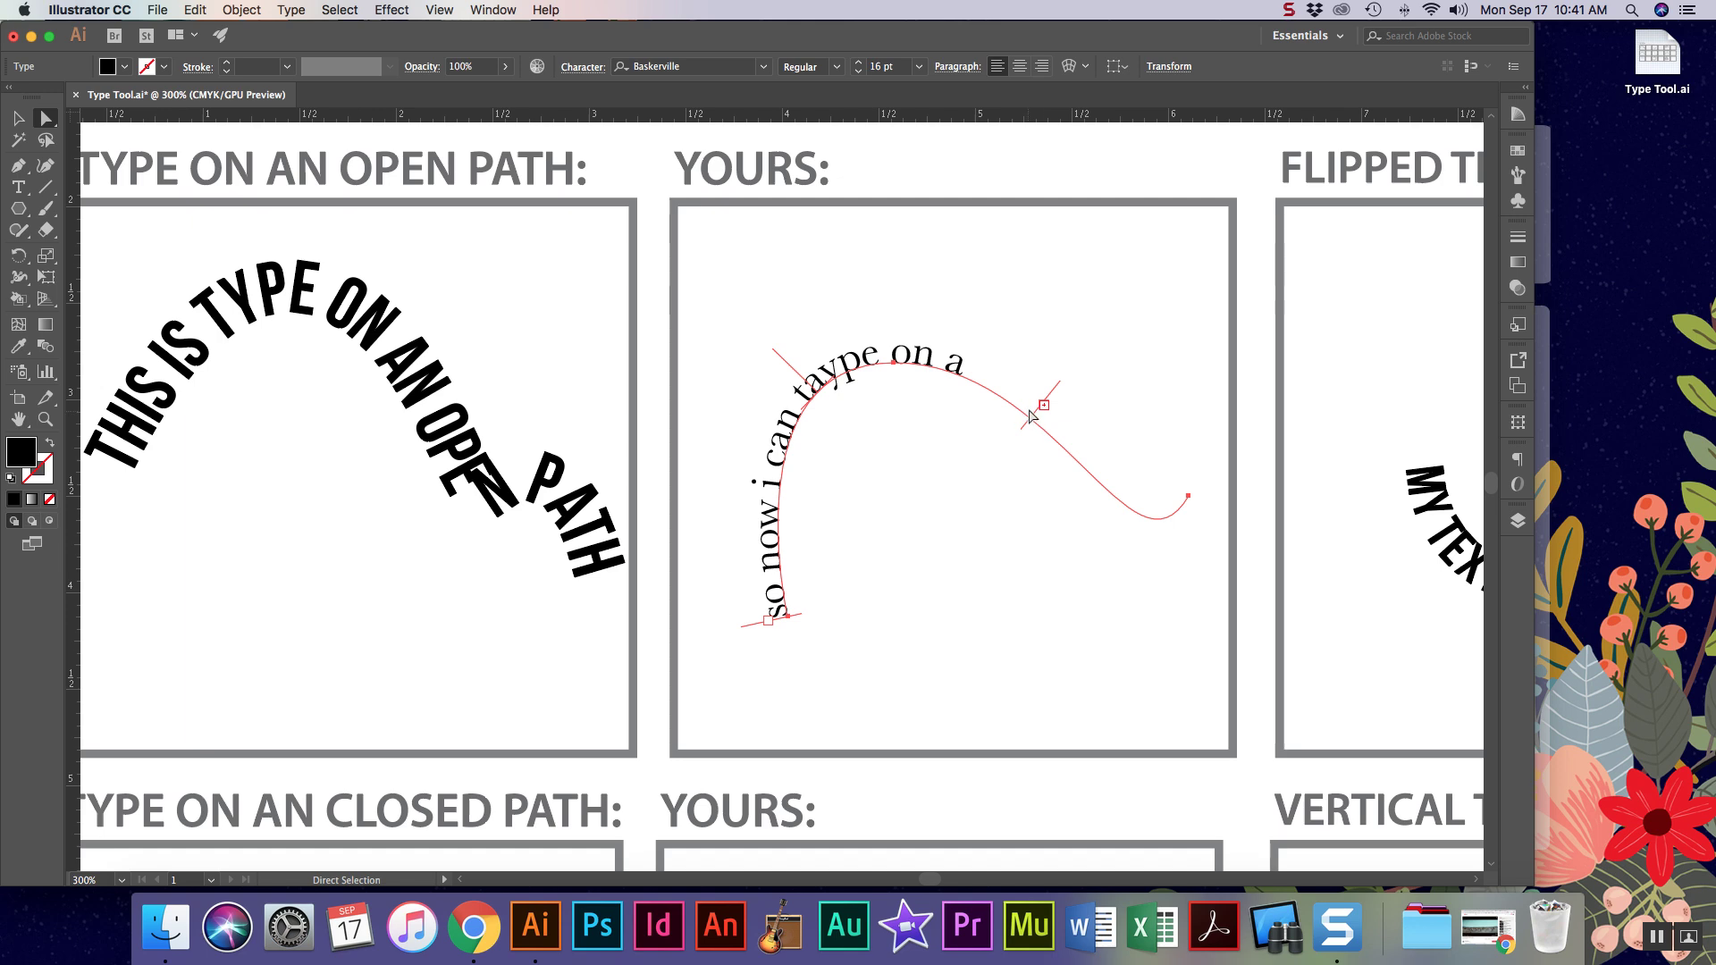
Move the path text's end bracket further down the curve, close to its end, and insert "a" before "so".
{"action": "left_click_drag", "start_coordinate": [1040, 411], "coordinate": [1132, 487]}
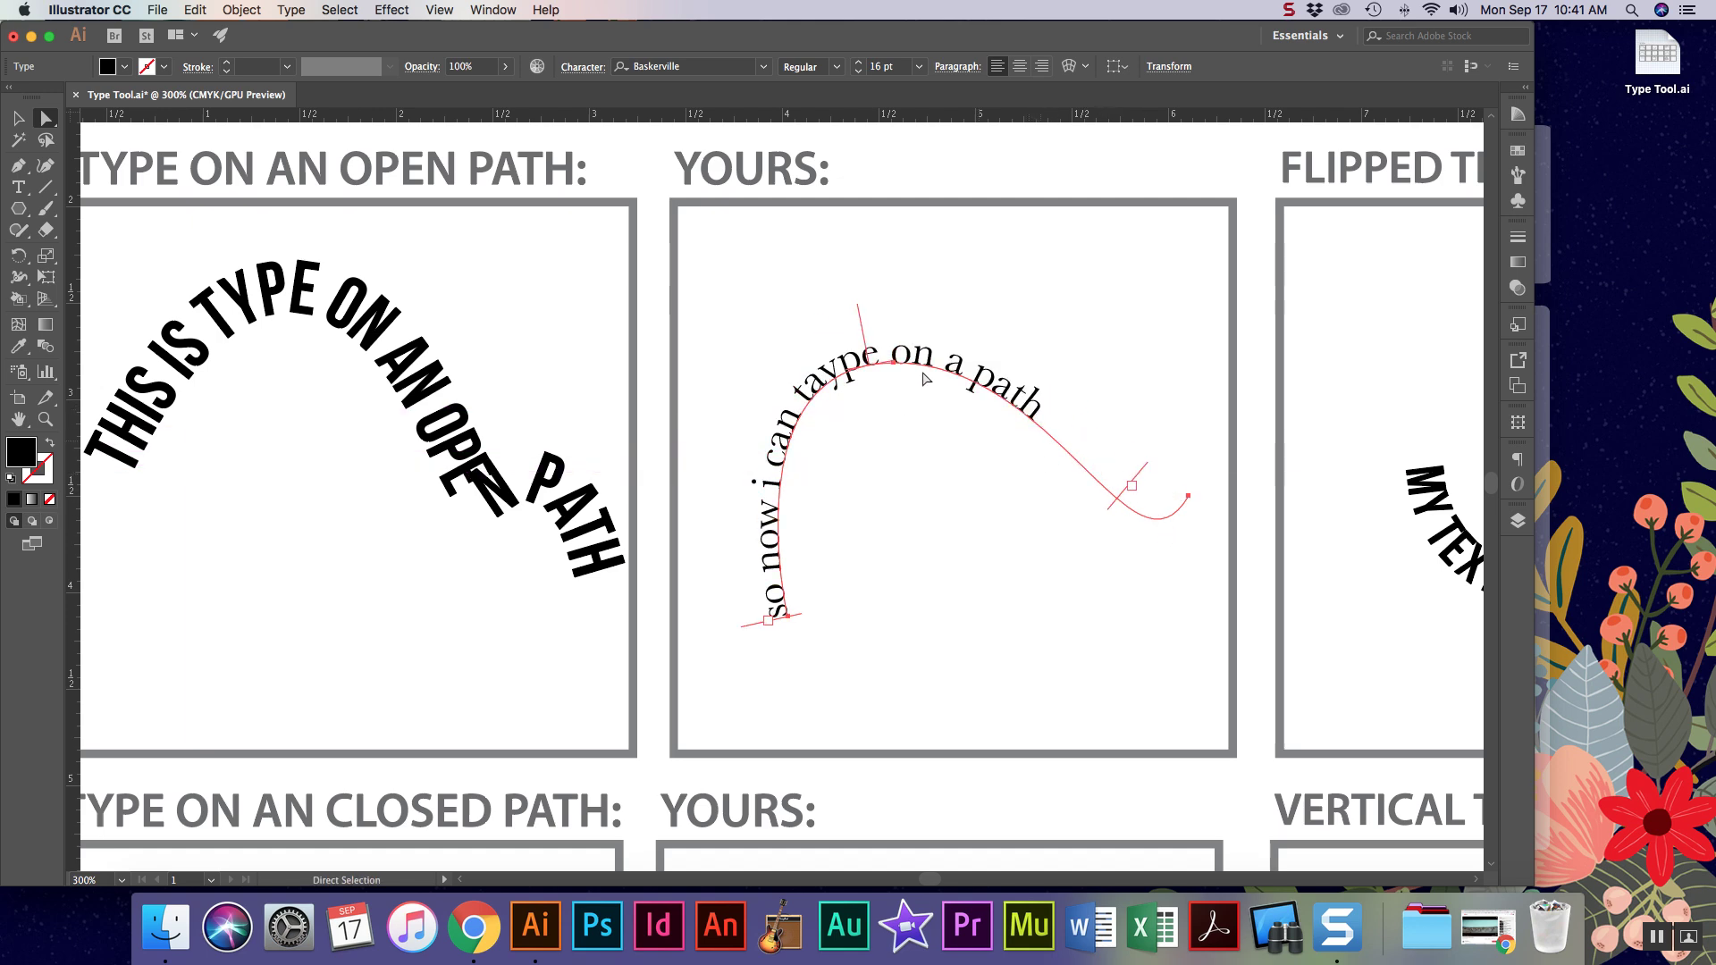
{"action": "double_click", "coordinate": [784, 619]}
{"action": "type", "text": "a"}
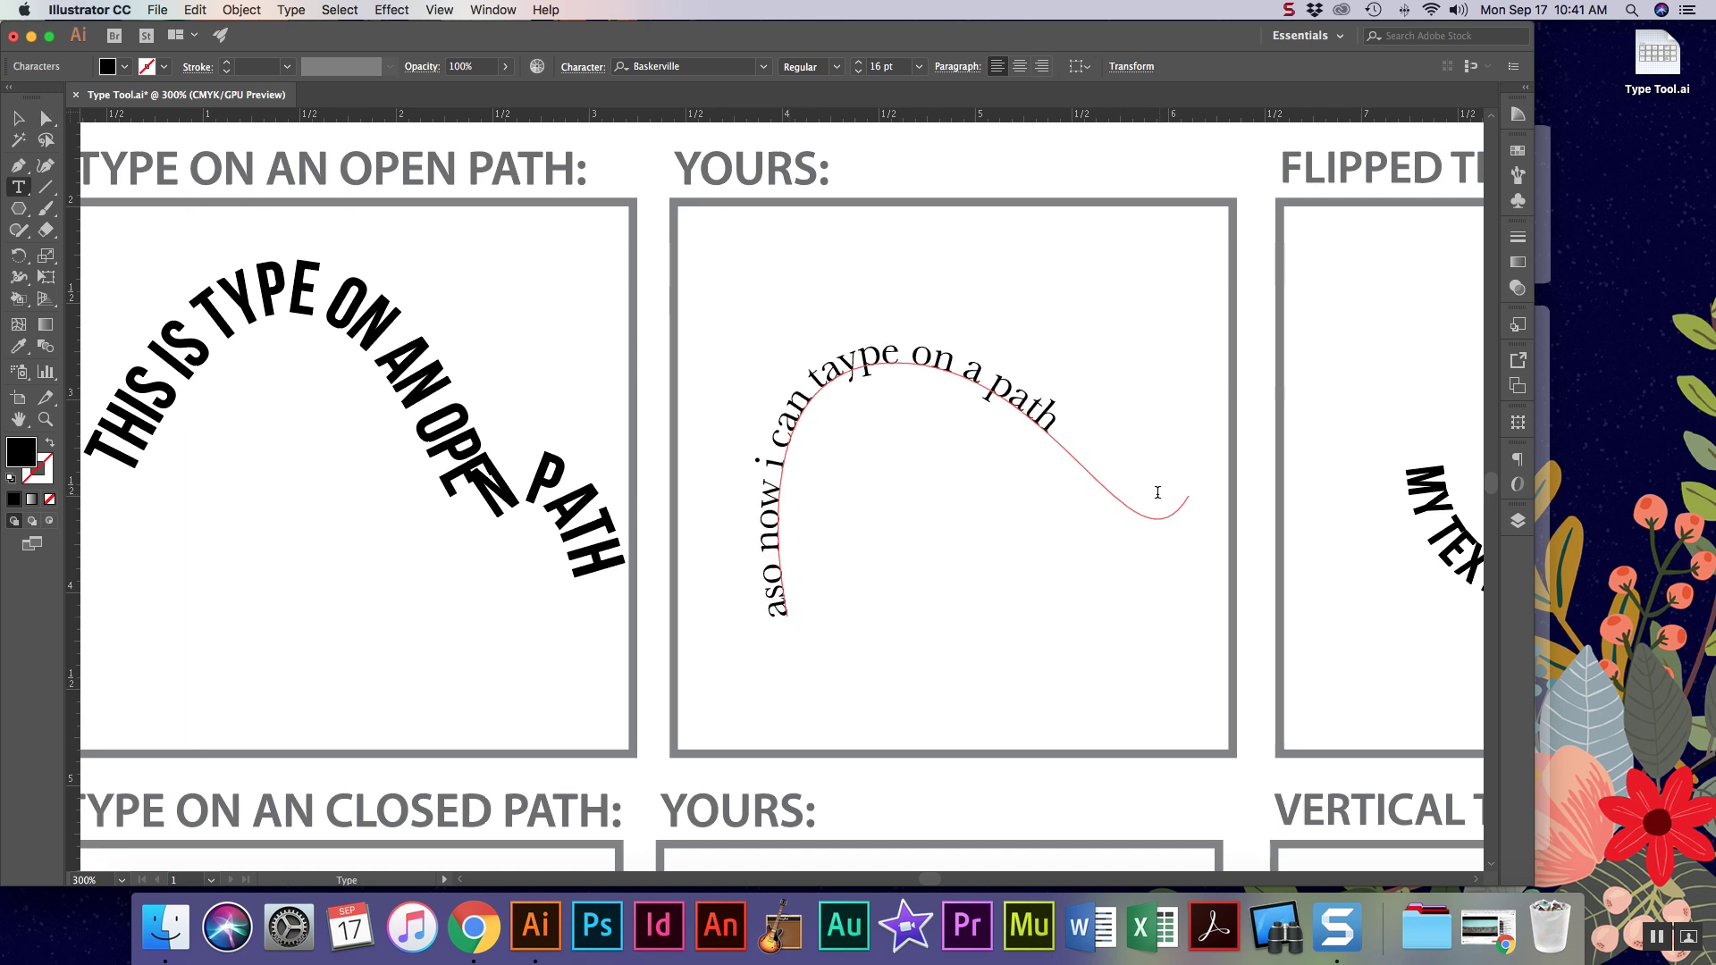
Reshape the text's curve by moving its end anchor slightly down and extending the top anchor's handle up and to the right, and deselect it.
{"action": "key", "text": "Escape"}
{"action": "key", "text": "a"}
{"action": "mouse_move", "coordinate": [1189, 501]}
{"action": "left_mouse_down"}
{"action": "mouse_move", "coordinate": [1193, 540]}
{"action": "mouse_move", "coordinate": [1189, 478]}
{"action": "mouse_move", "coordinate": [1190, 508]}
{"action": "left_mouse_up"}
{"action": "left_click", "coordinate": [1189, 472]}
{"action": "left_click_drag", "start_coordinate": [1058, 336], "coordinate": [1171, 300]}
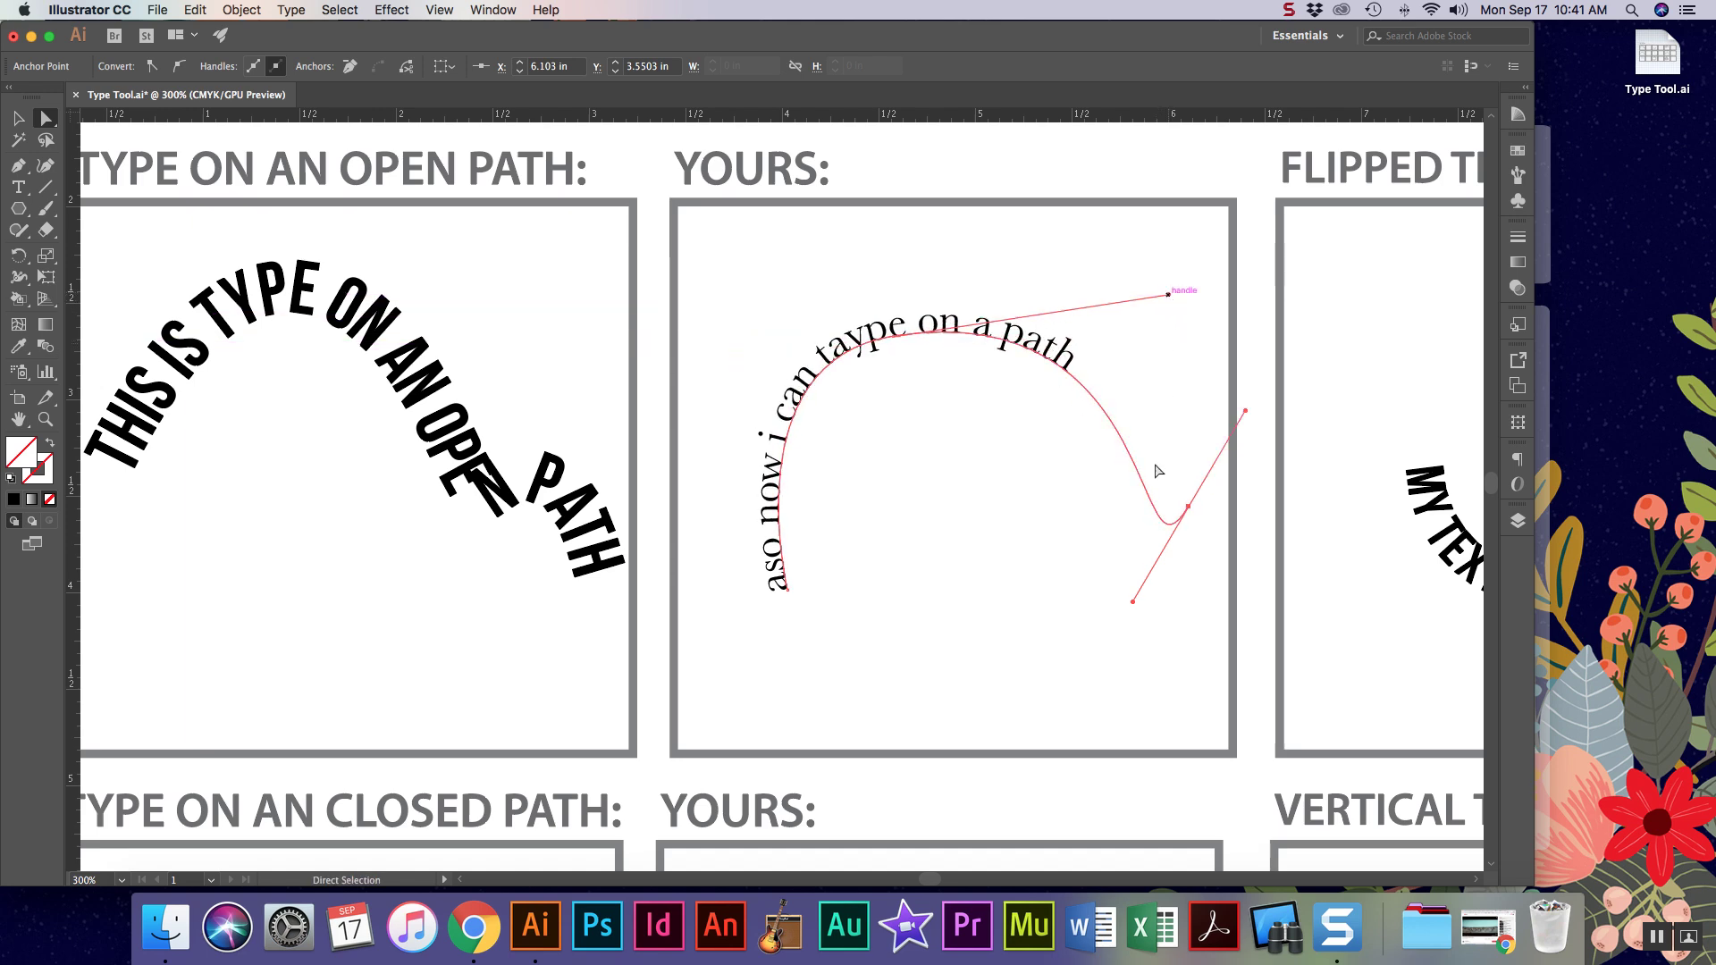
{"action": "left_click", "coordinate": [1054, 608]}
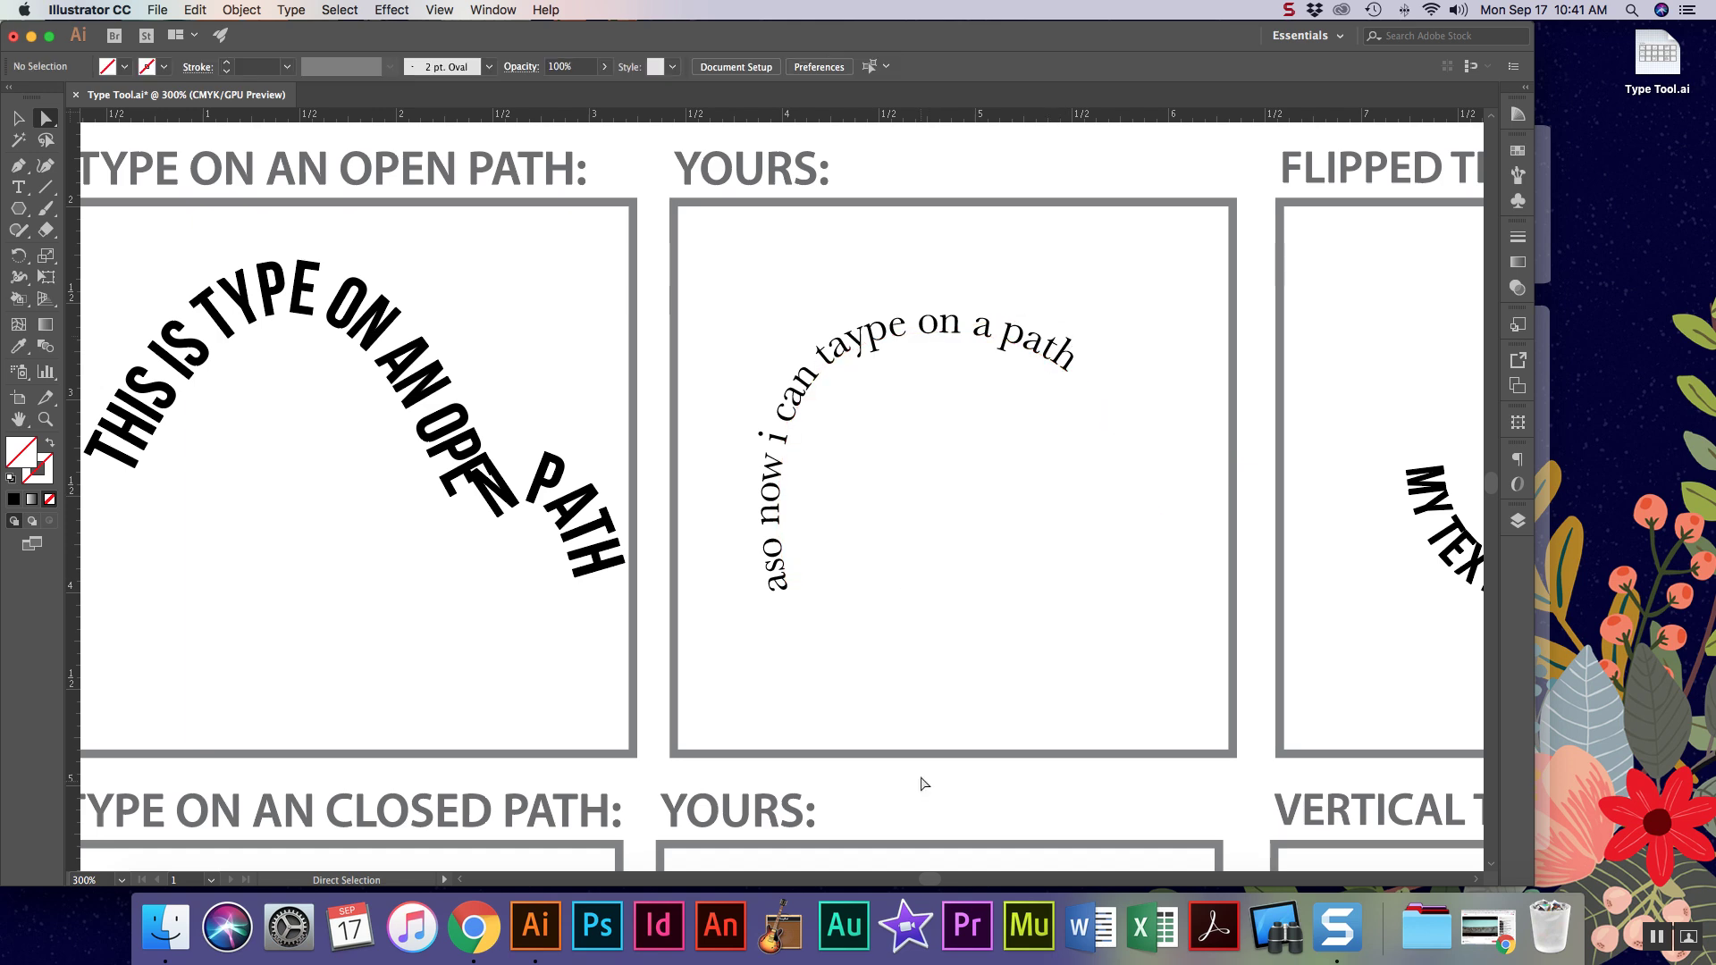
Draw a circle about 1.82 in wide in the closed path YOURS box and move it slightly up and left.
{"action": "scroll", "coordinate": [901, 640], "scroll_direction": "down", "scroll_amount": 3}
{"action": "scroll", "coordinate": [901, 640], "scroll_direction": "down", "scroll_amount": 7}
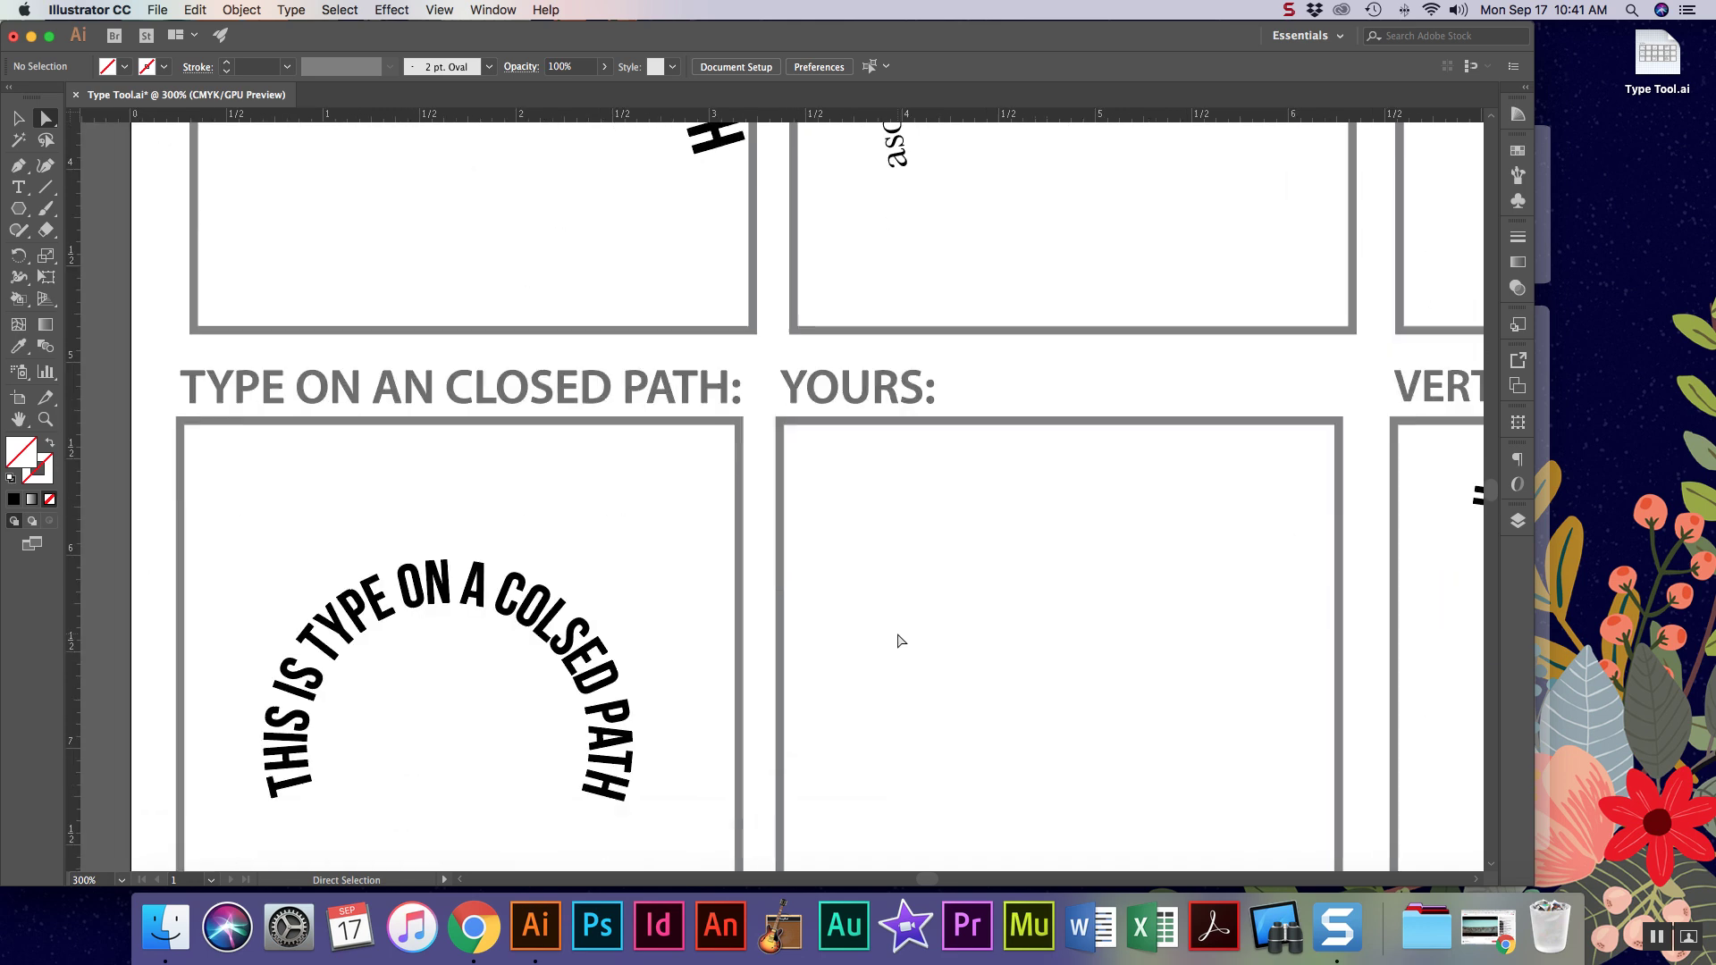
{"action": "left_click_drag", "start_coordinate": [18, 208], "coordinate": [107, 254]}
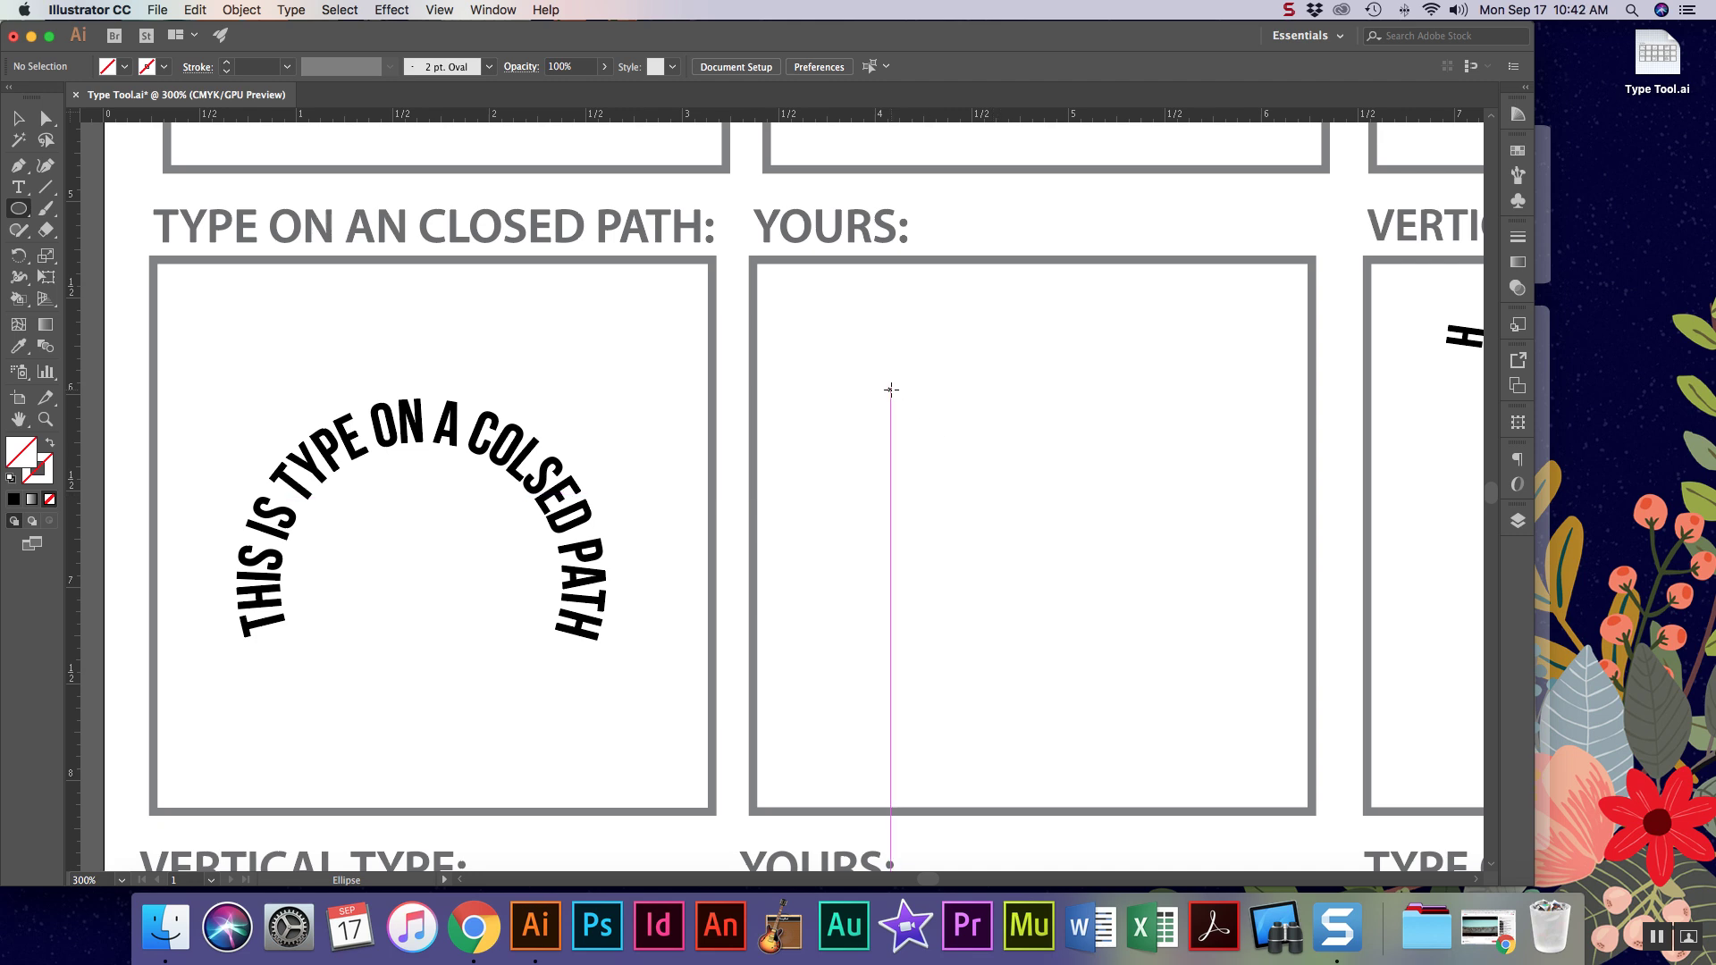
{"action": "left_click_drag", "start_coordinate": [881, 373], "coordinate": [1234, 722]}
{"action": "key", "text": "c"}
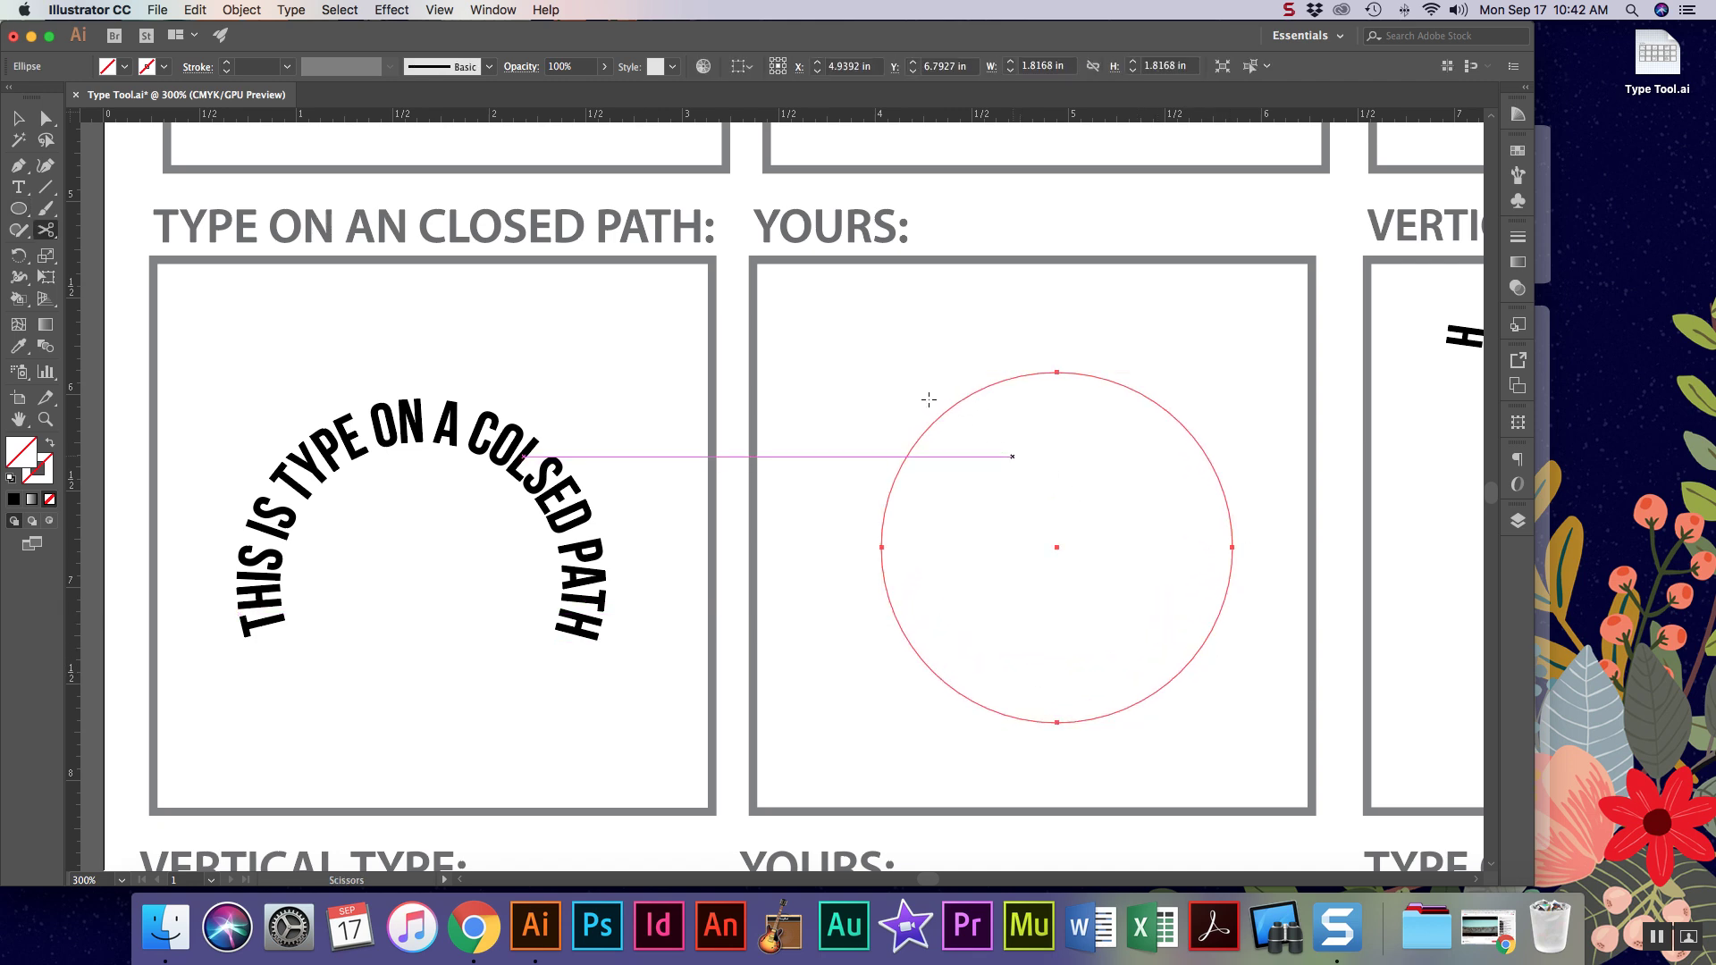
{"action": "key", "text": "v"}
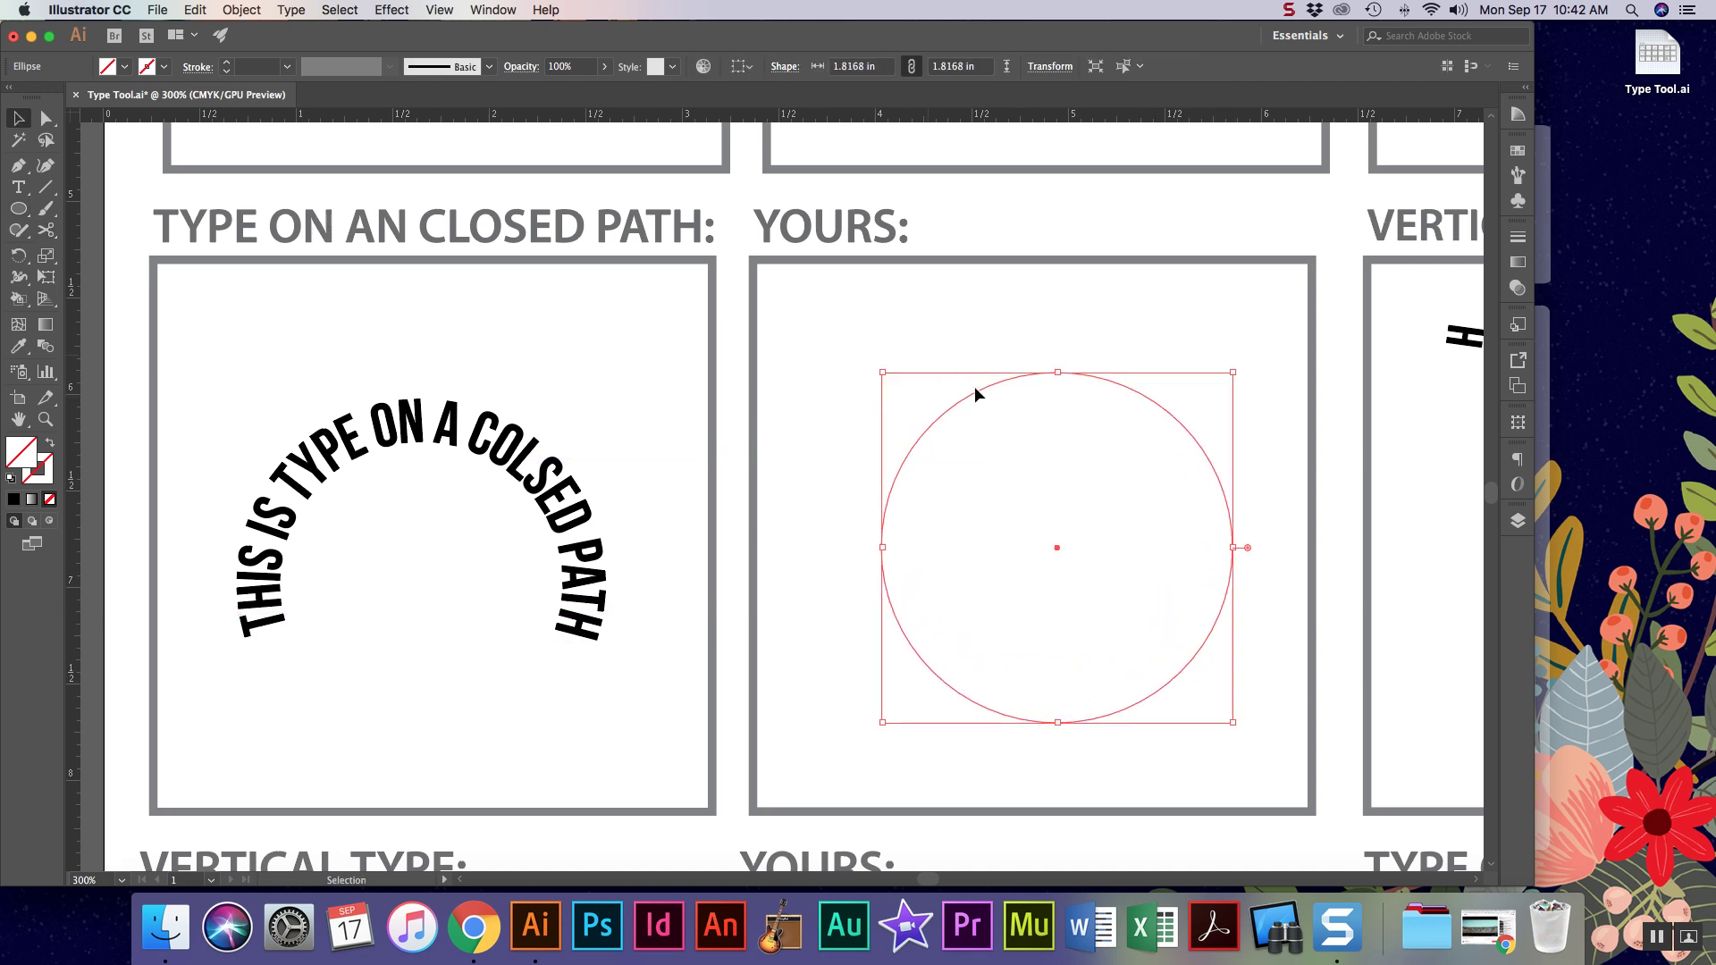
{"action": "left_click_drag", "start_coordinate": [989, 387], "coordinate": [941, 351]}
Add type on the circle's path reading "so now i can type along the edge of my circle.", starting at its upper left.
{"action": "left_click_drag", "start_coordinate": [18, 186], "coordinate": [89, 233]}
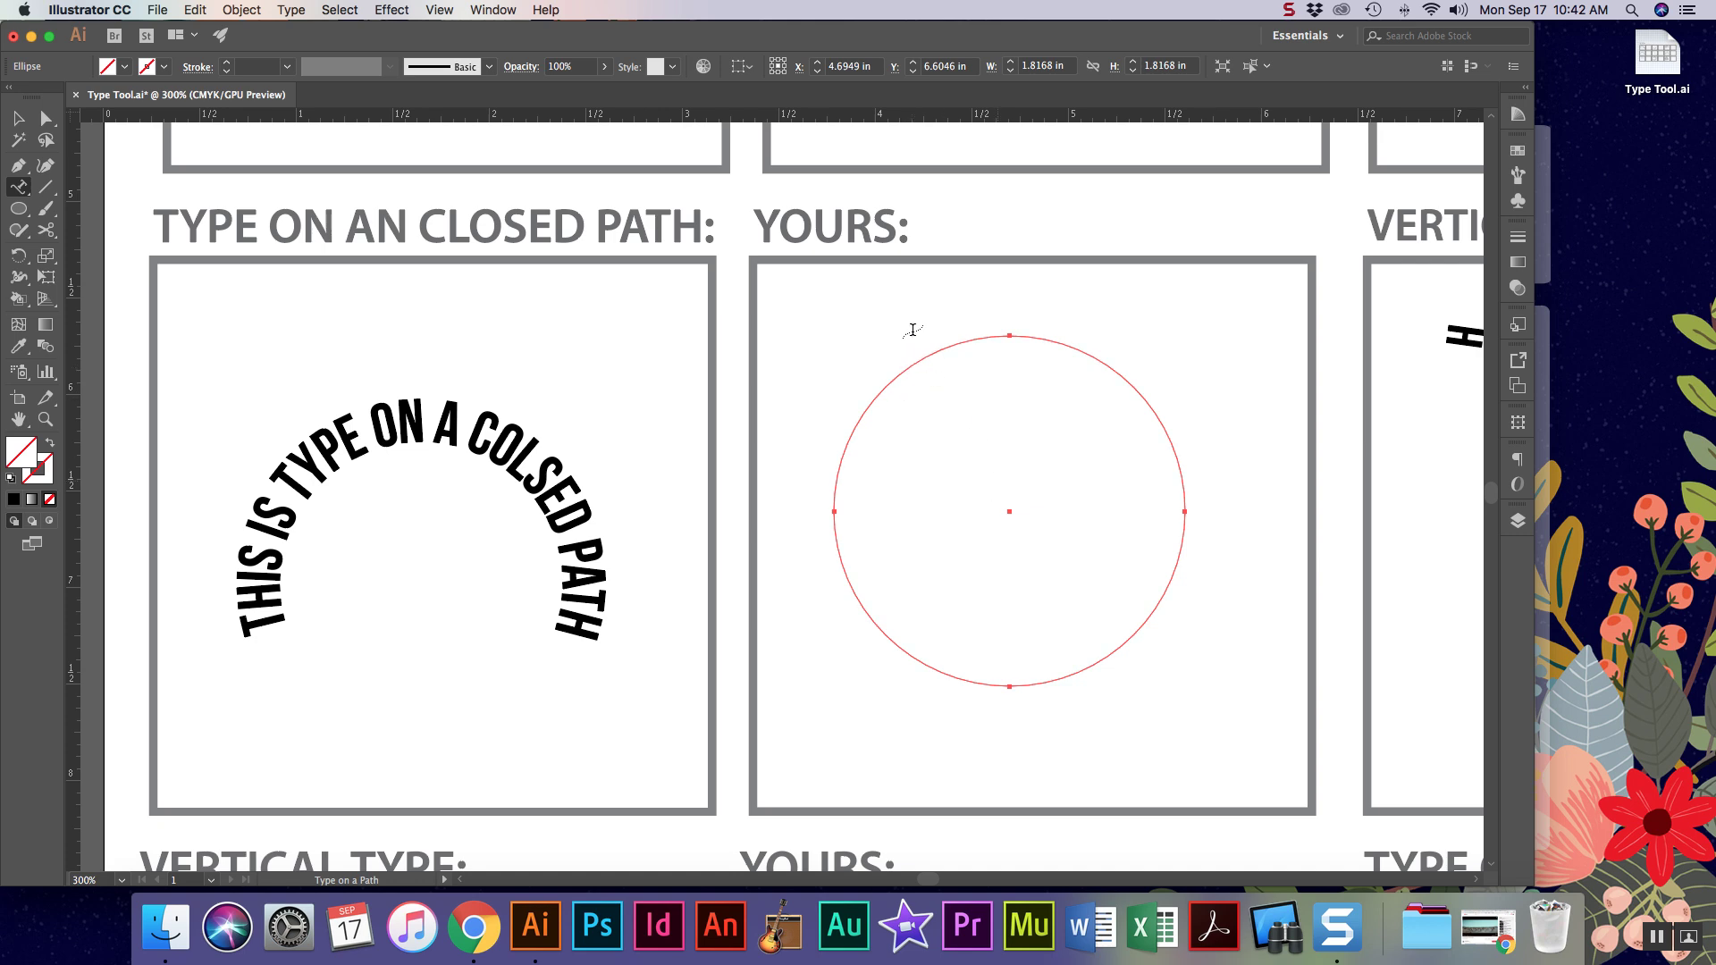
{"action": "left_click", "coordinate": [925, 357]}
{"action": "type", "text": "so now i can"}
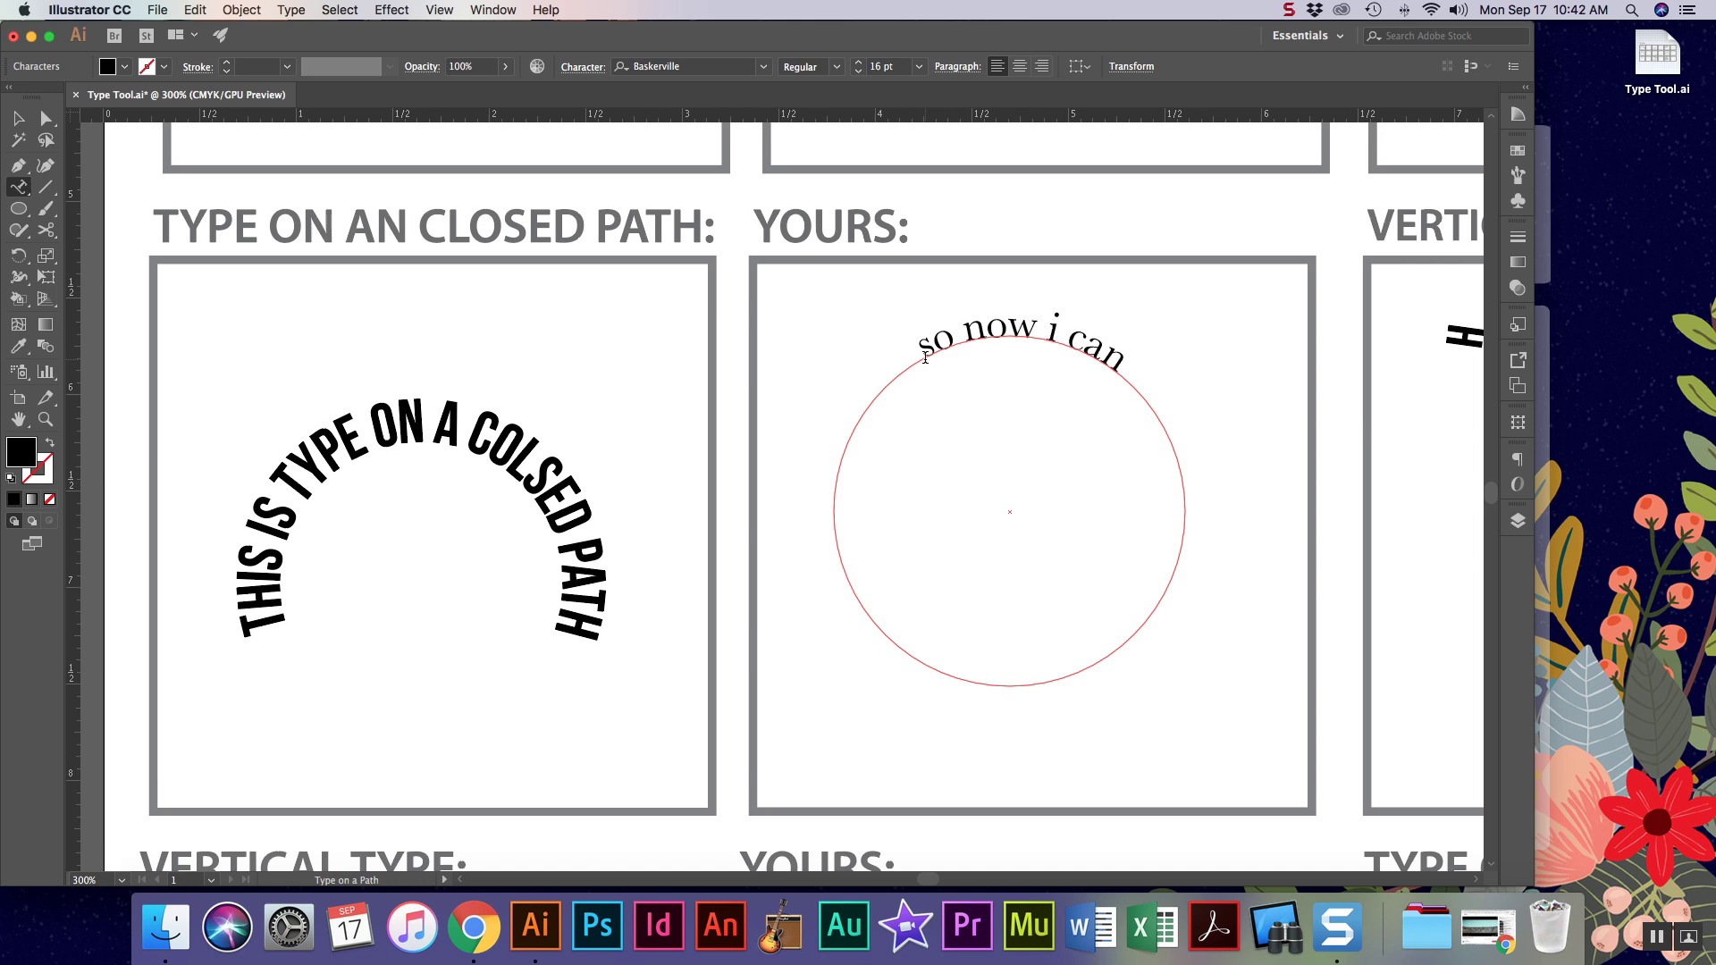
{"action": "type", "text": " type along t"}
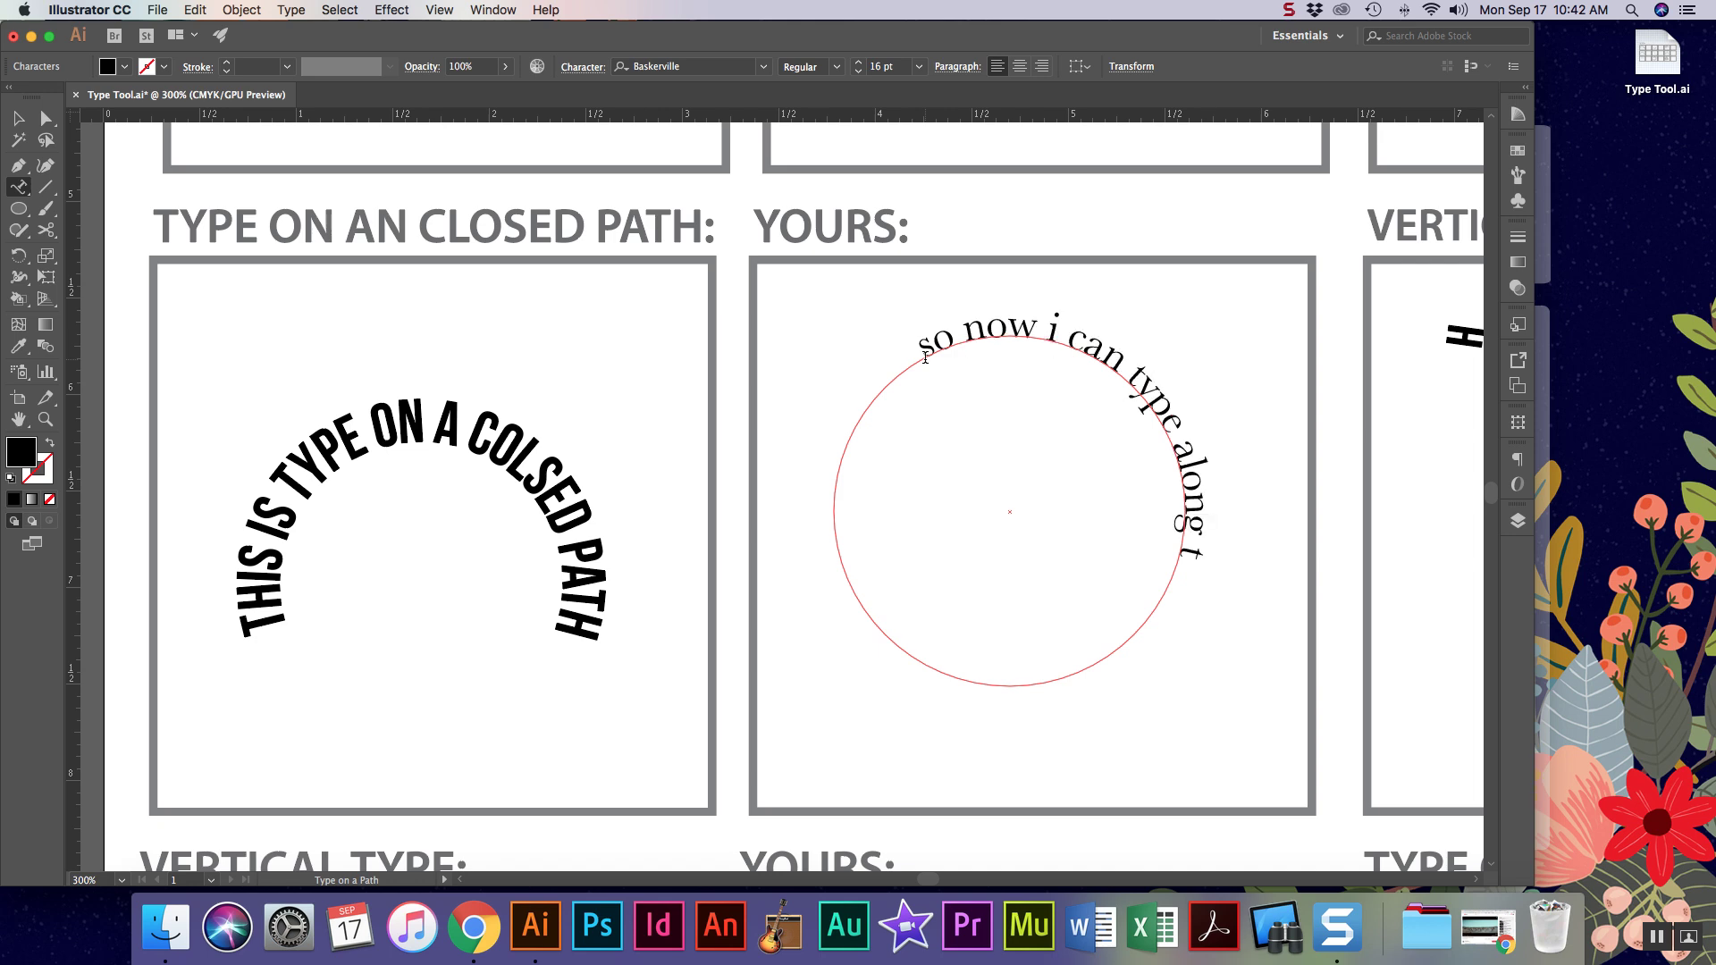
{"action": "type", "text": "he edge of my"}
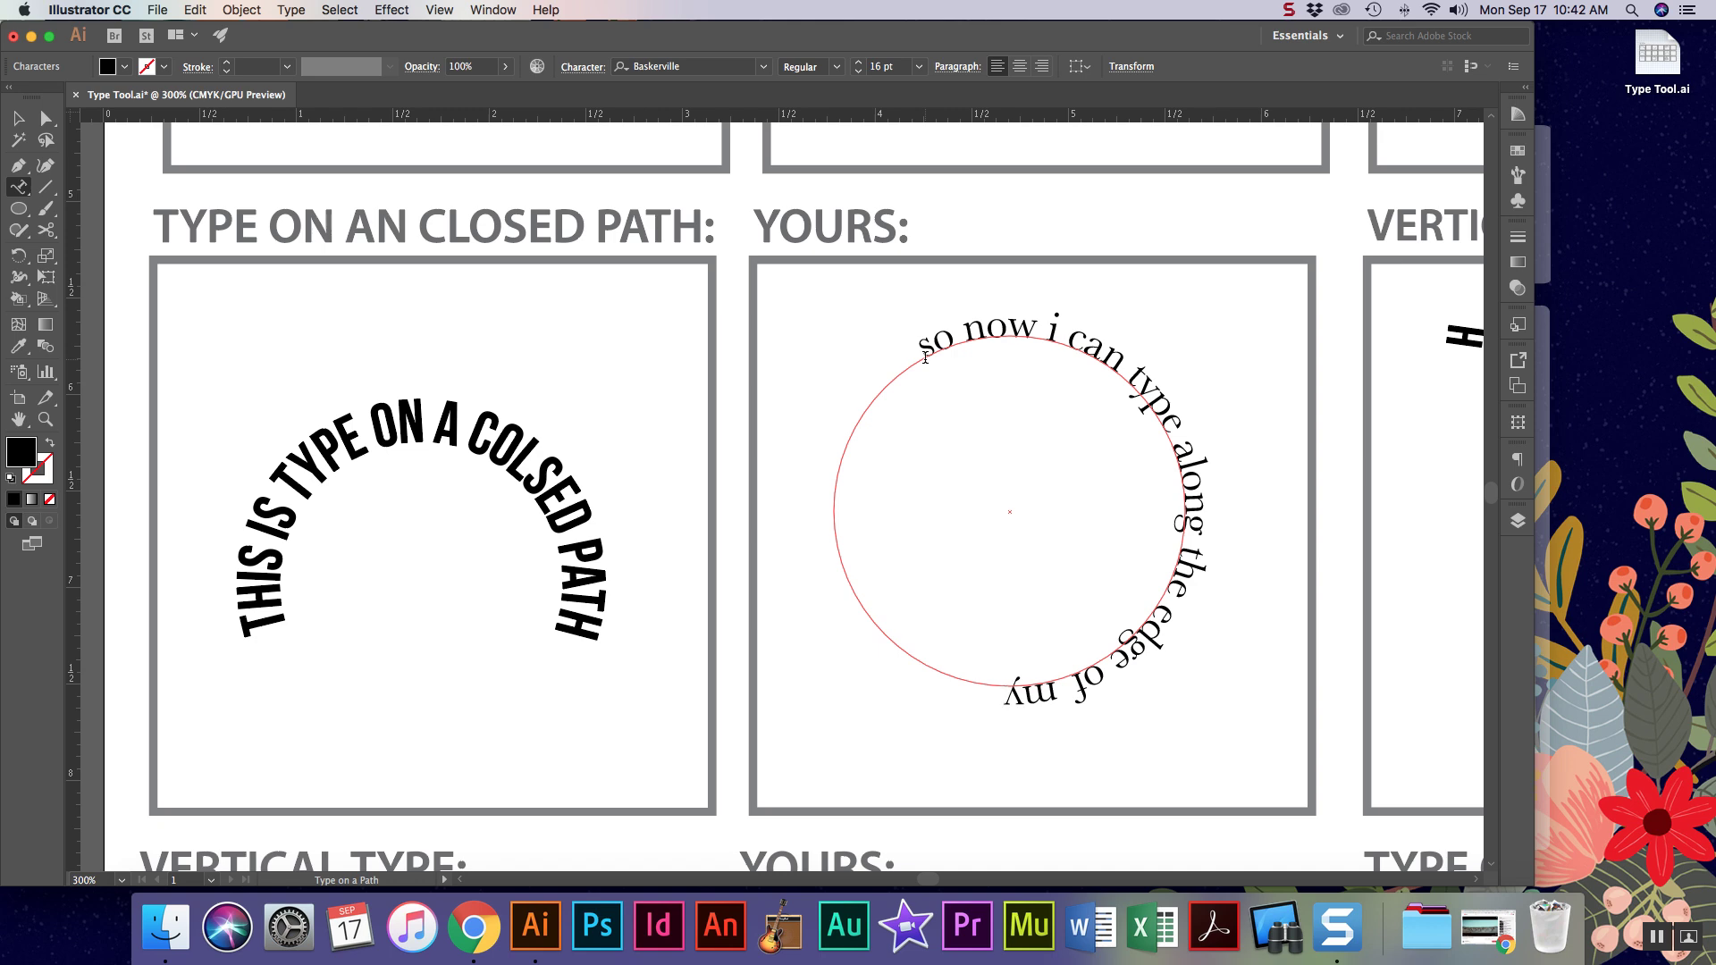
{"action": "type", "text": " circle."}
Slide the circle text's start bracket clockwise toward the top, and bring it partway back toward the end bracket.
{"action": "left_click", "coordinate": [45, 118]}
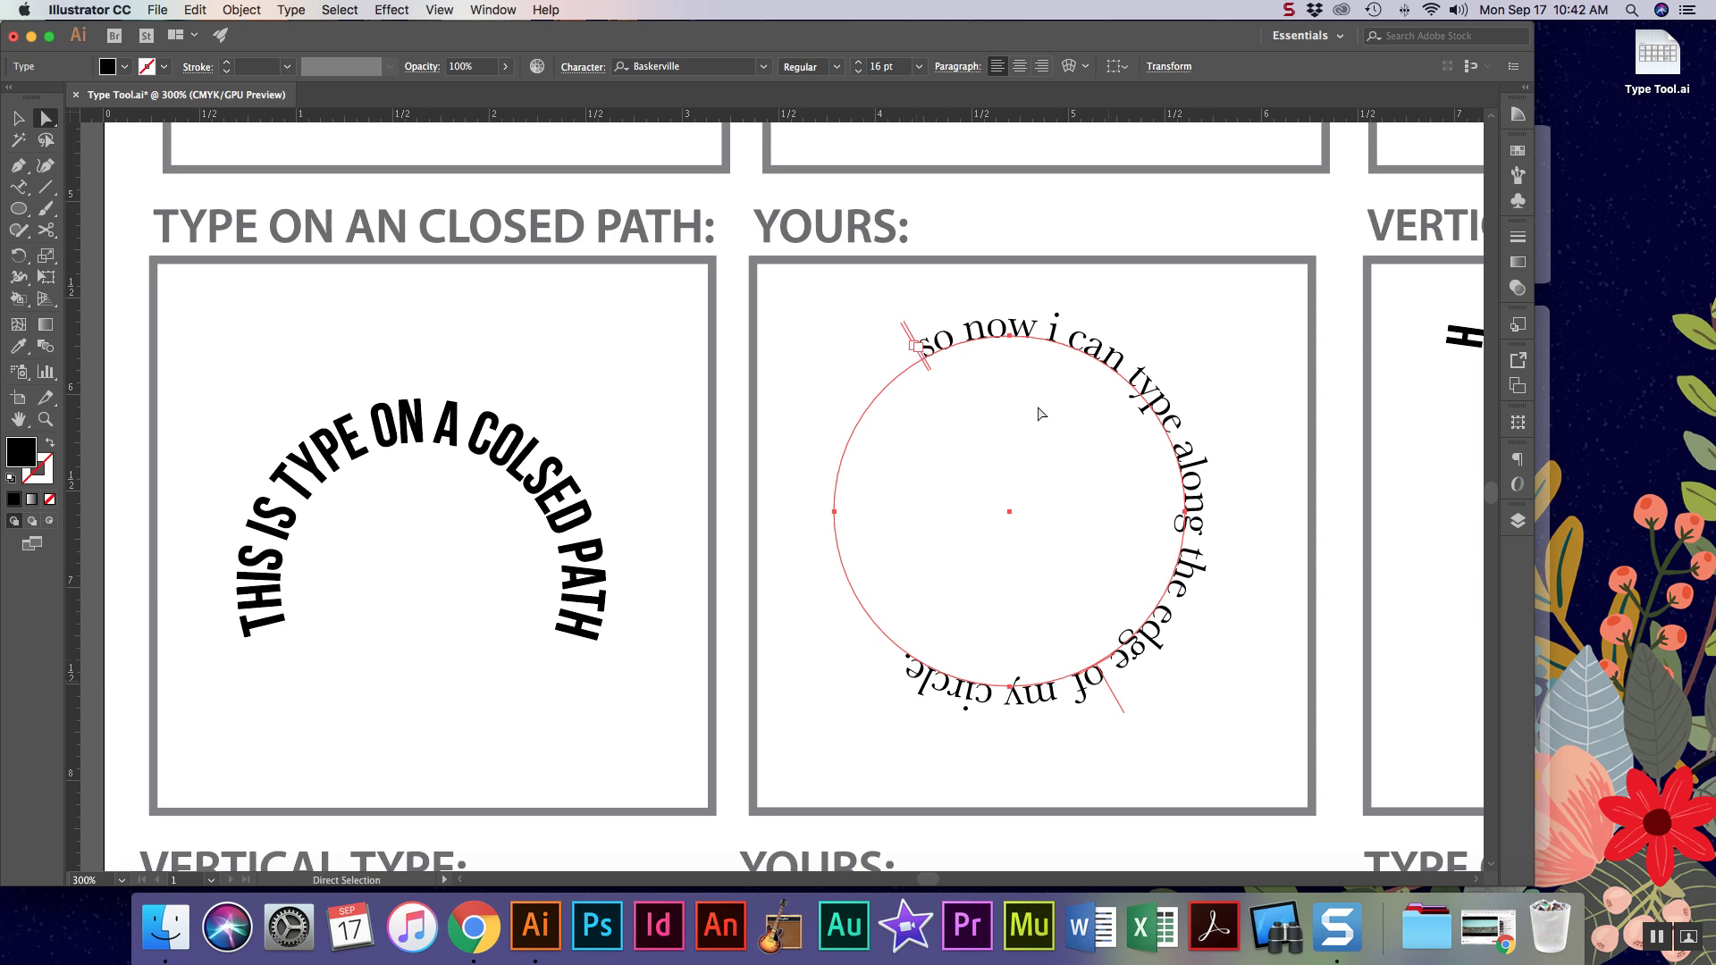
{"action": "left_click_drag", "start_coordinate": [920, 348], "coordinate": [983, 323]}
{"action": "key", "text": "t"}
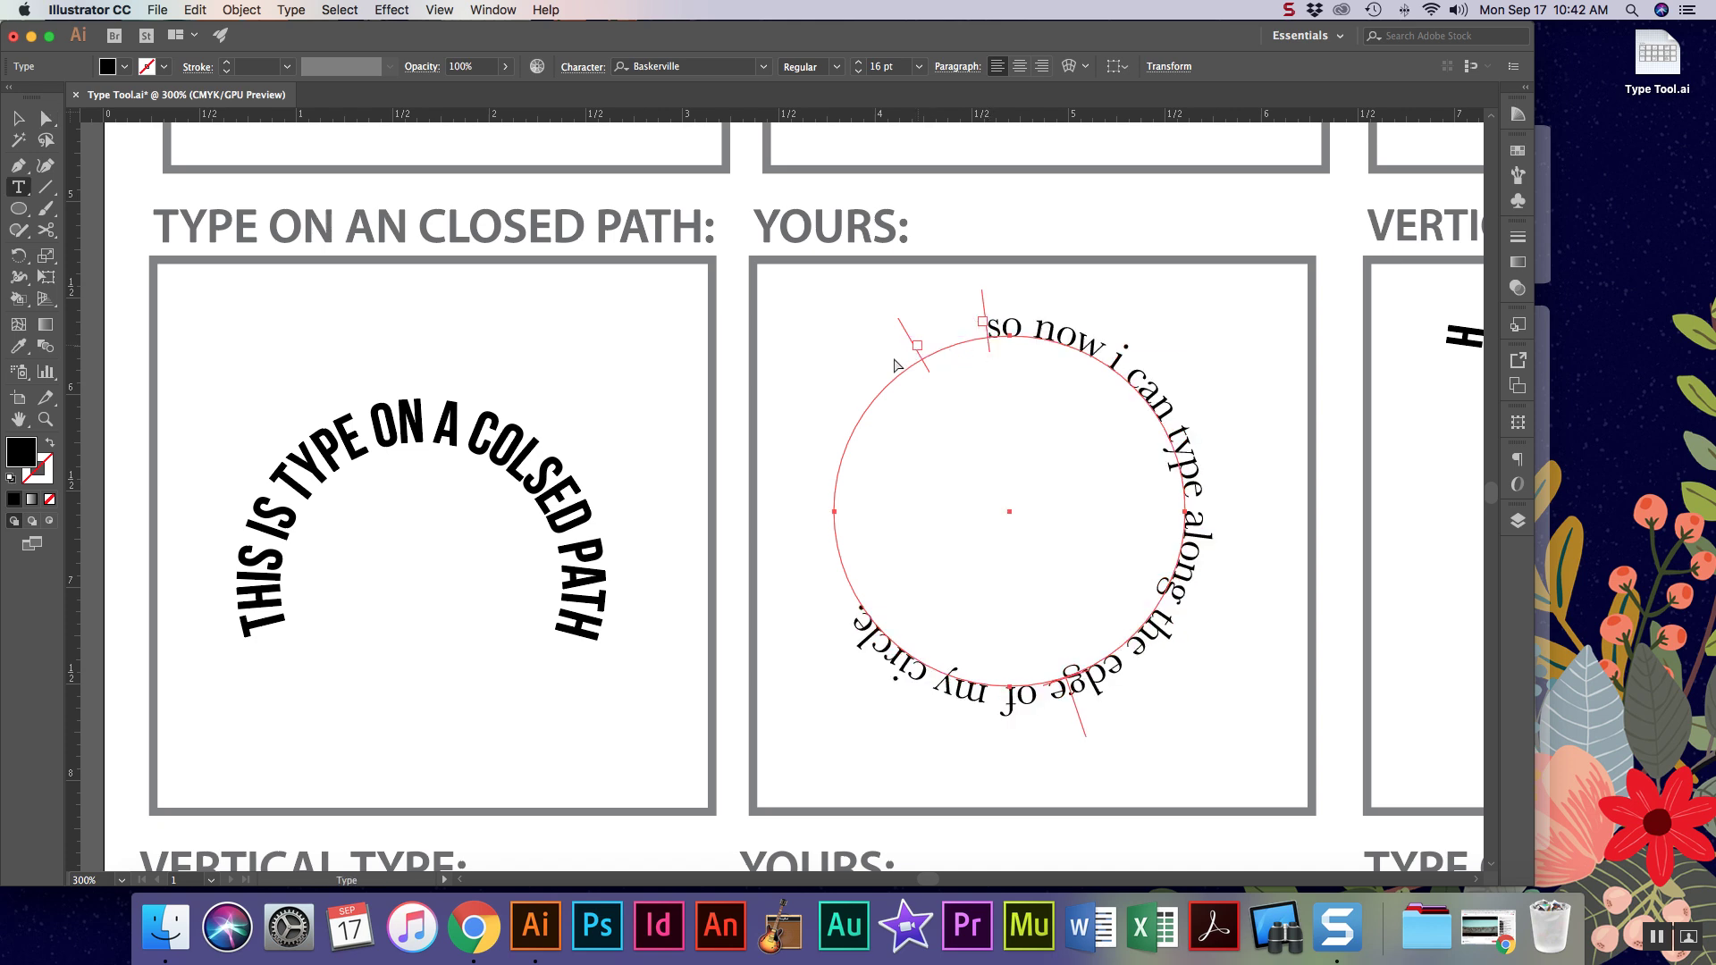
{"action": "key", "text": "a"}
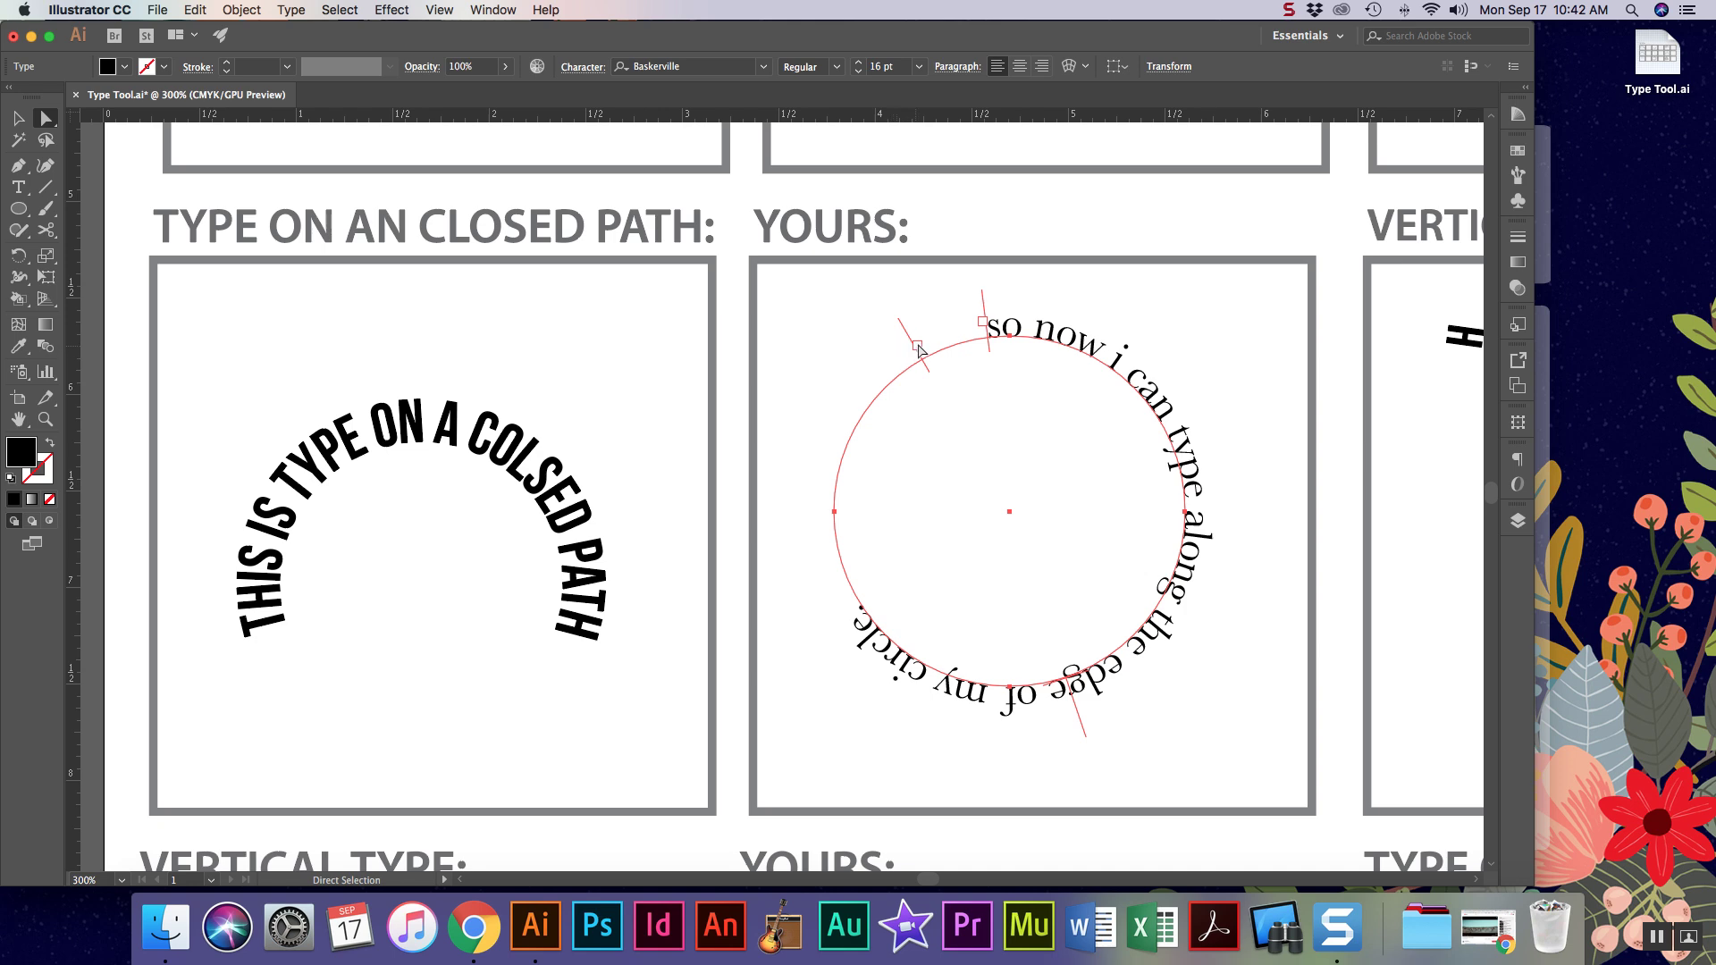
{"action": "left_click_drag", "start_coordinate": [991, 328], "coordinate": [908, 331]}
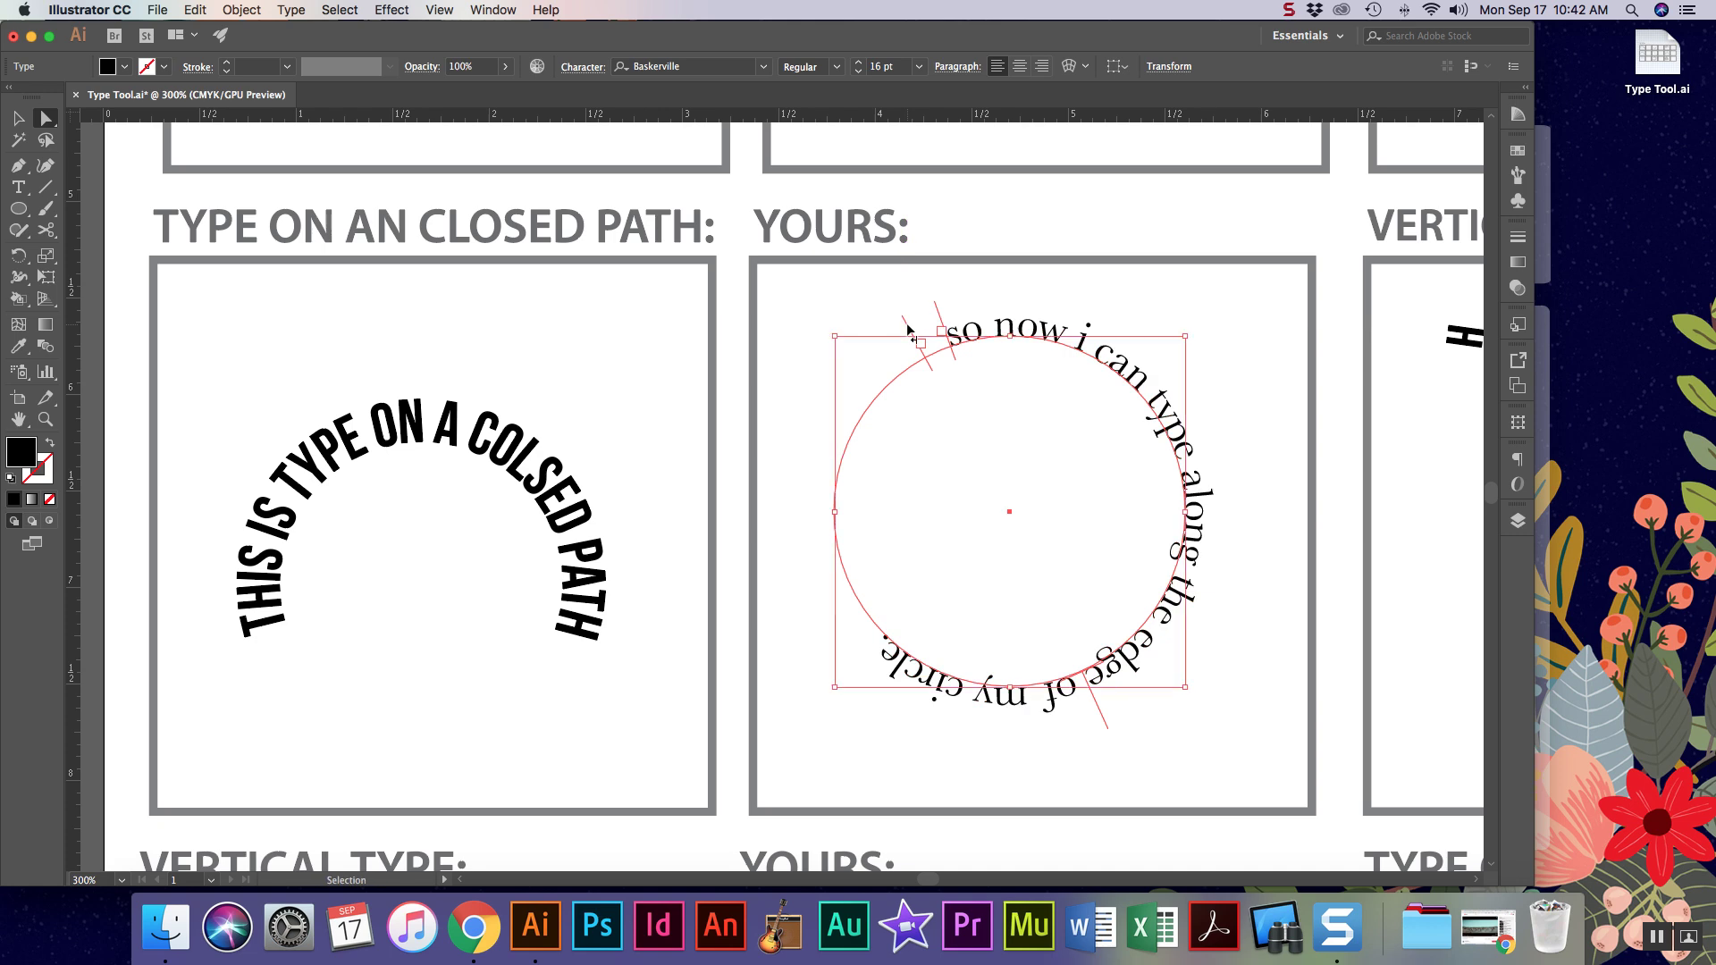
{"action": "key", "text": "super+equal"}
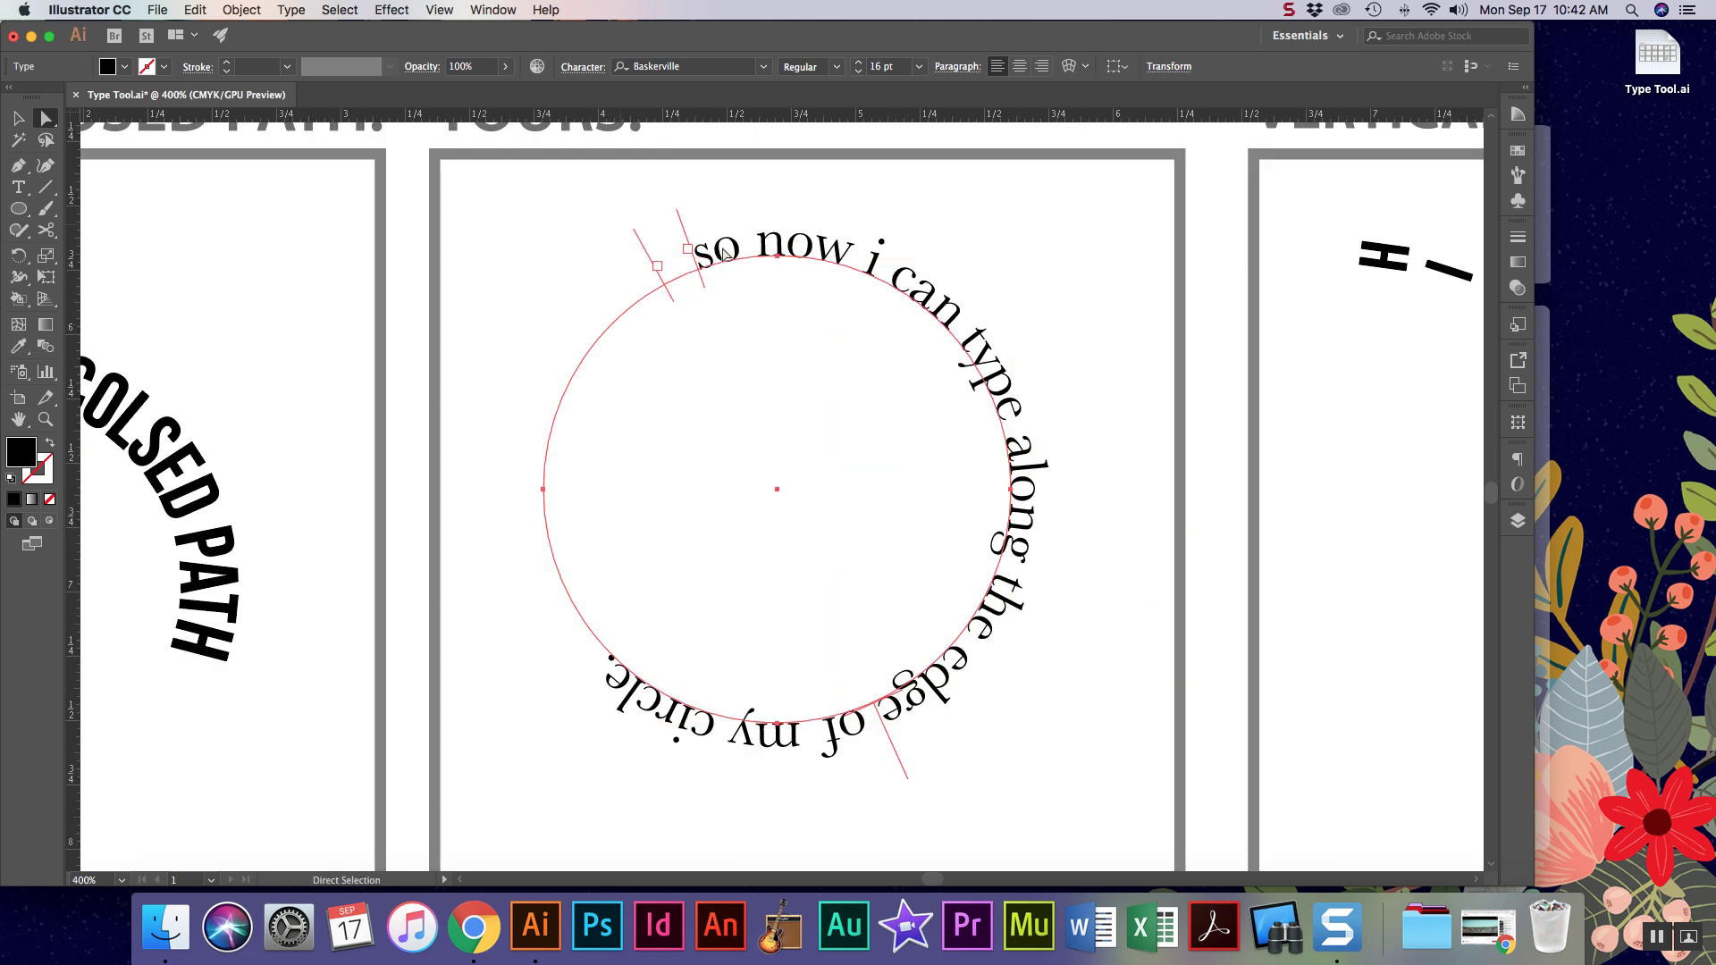
{"action": "mouse_move", "coordinate": [696, 255]}
{"action": "left_mouse_down"}
{"action": "mouse_move", "coordinate": [769, 239]}
{"action": "mouse_move", "coordinate": [923, 304]}
{"action": "mouse_move", "coordinate": [862, 272]}
{"action": "mouse_move", "coordinate": [695, 259]}
{"action": "left_mouse_up"}
Try center and right alignment on all of the circle text, and return it to left alignment.
{"action": "double_click", "coordinate": [695, 260]}
{"action": "key", "text": "super+a"}
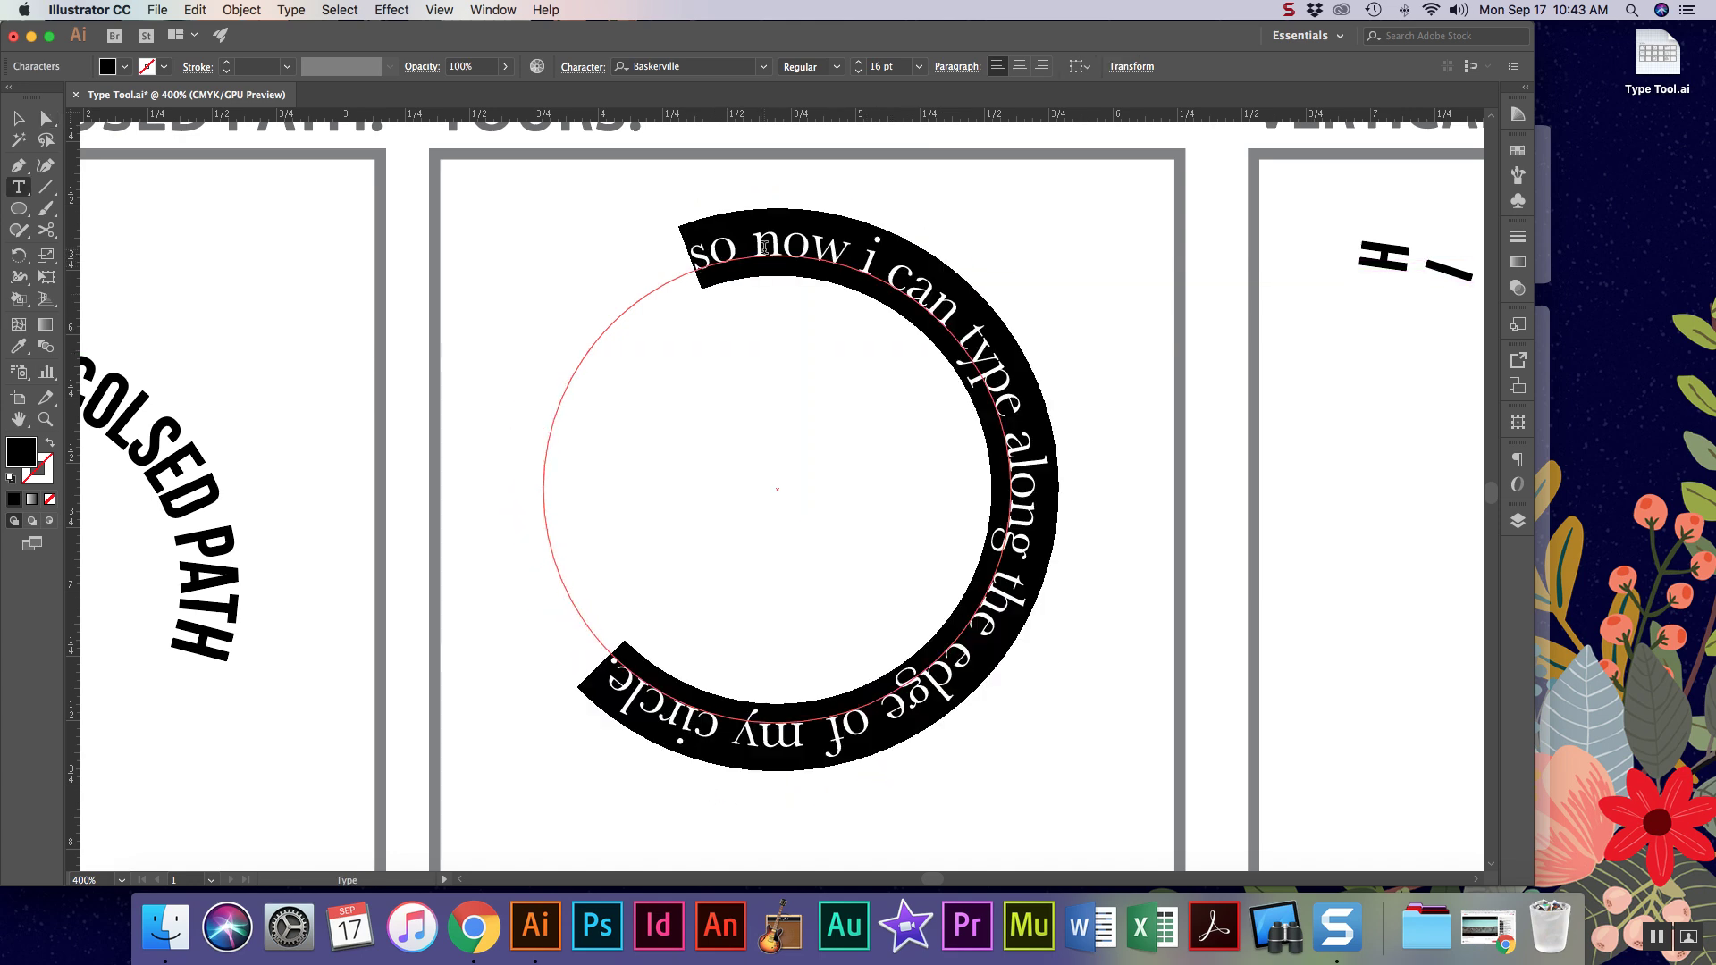
{"action": "left_click", "coordinate": [1021, 75]}
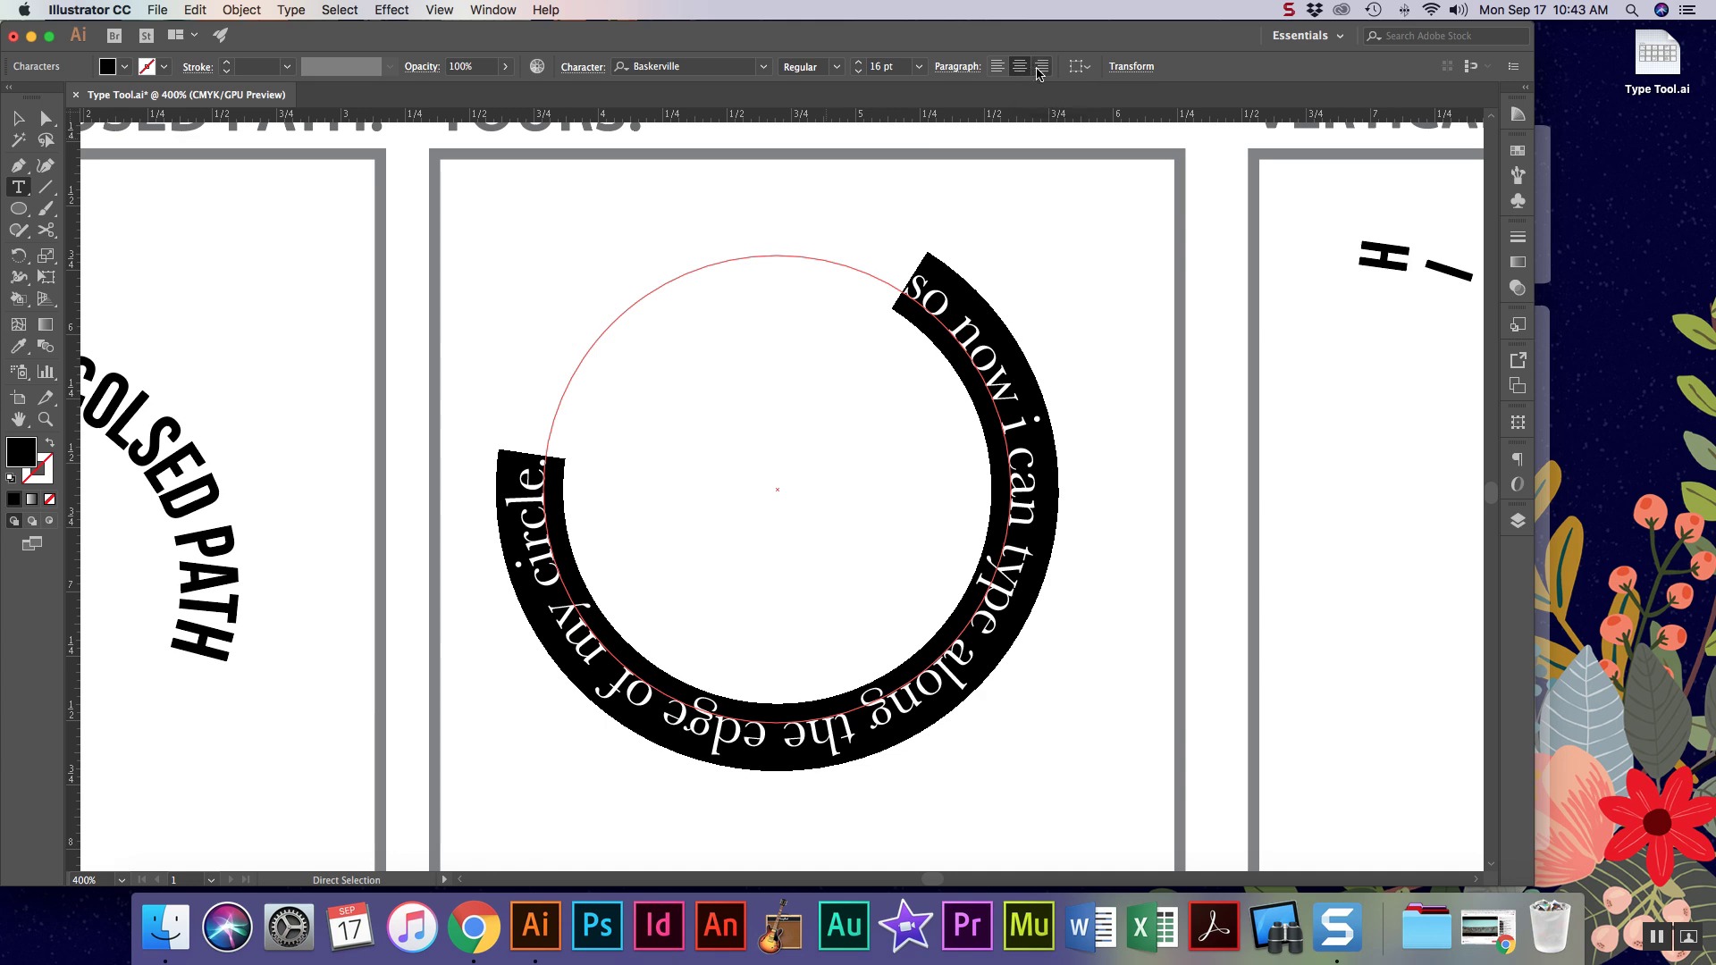
{"action": "left_click", "coordinate": [1041, 73]}
{"action": "left_click", "coordinate": [1013, 72]}
{"action": "left_click", "coordinate": [998, 67]}
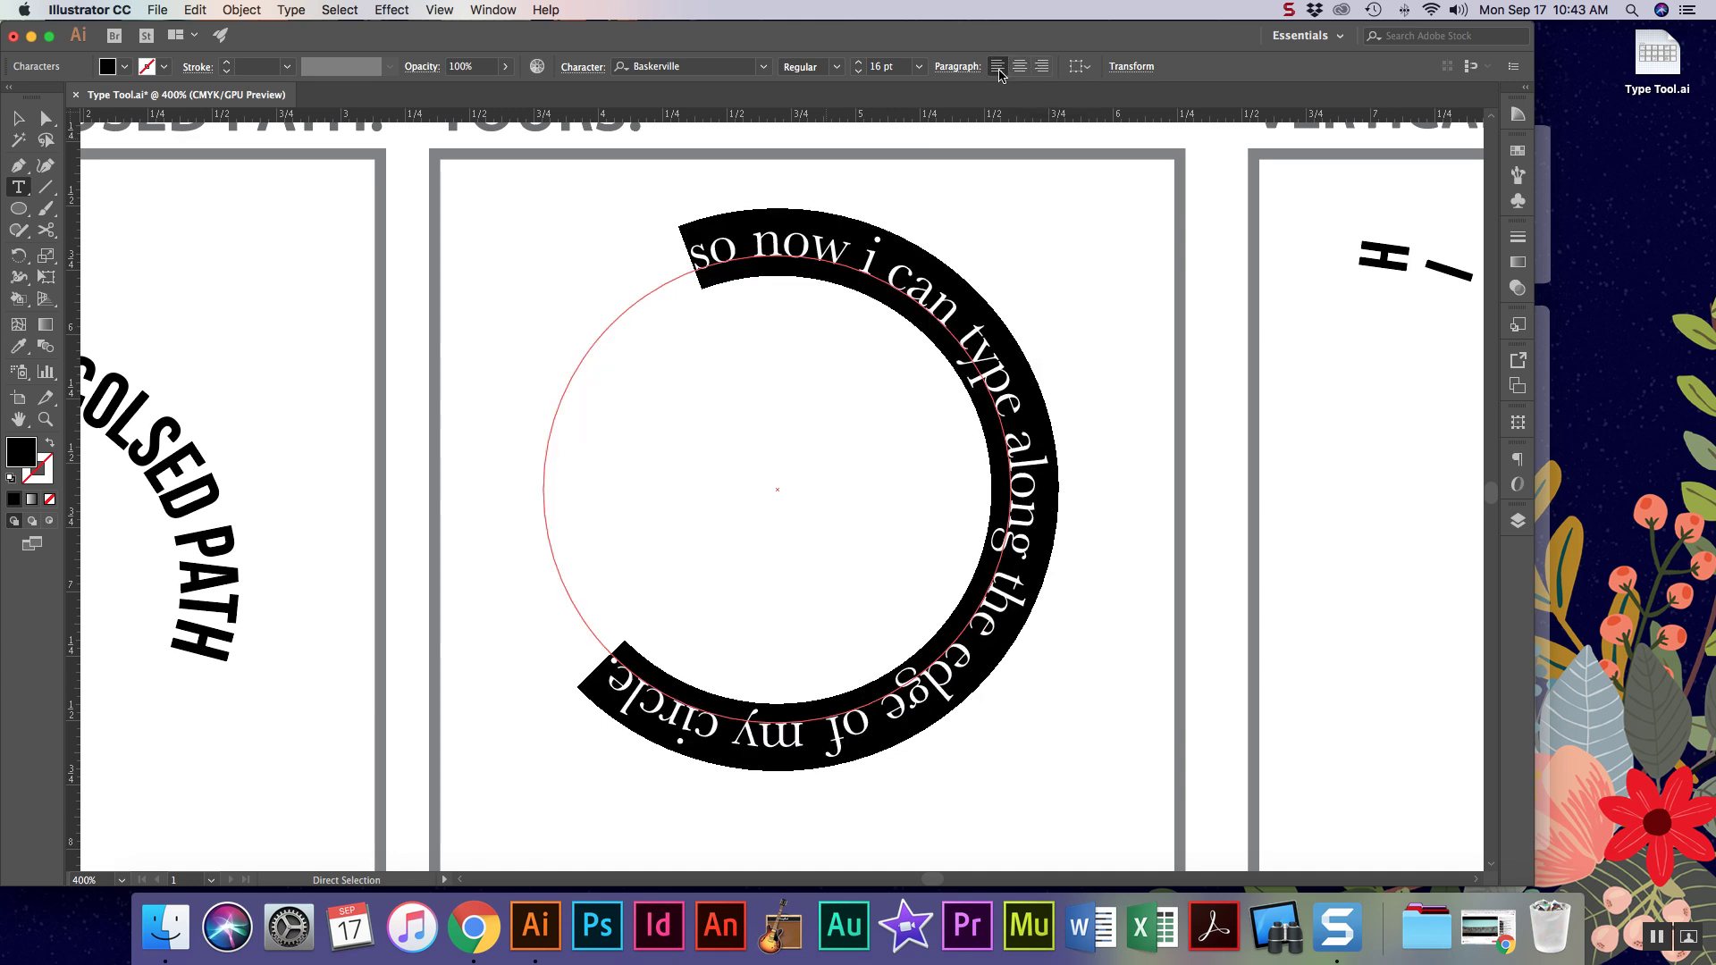
Rotate the circle text counterclockwise so the sentence starts at the circle's lower left and arches over the top.
{"action": "left_click", "coordinate": [18, 119]}
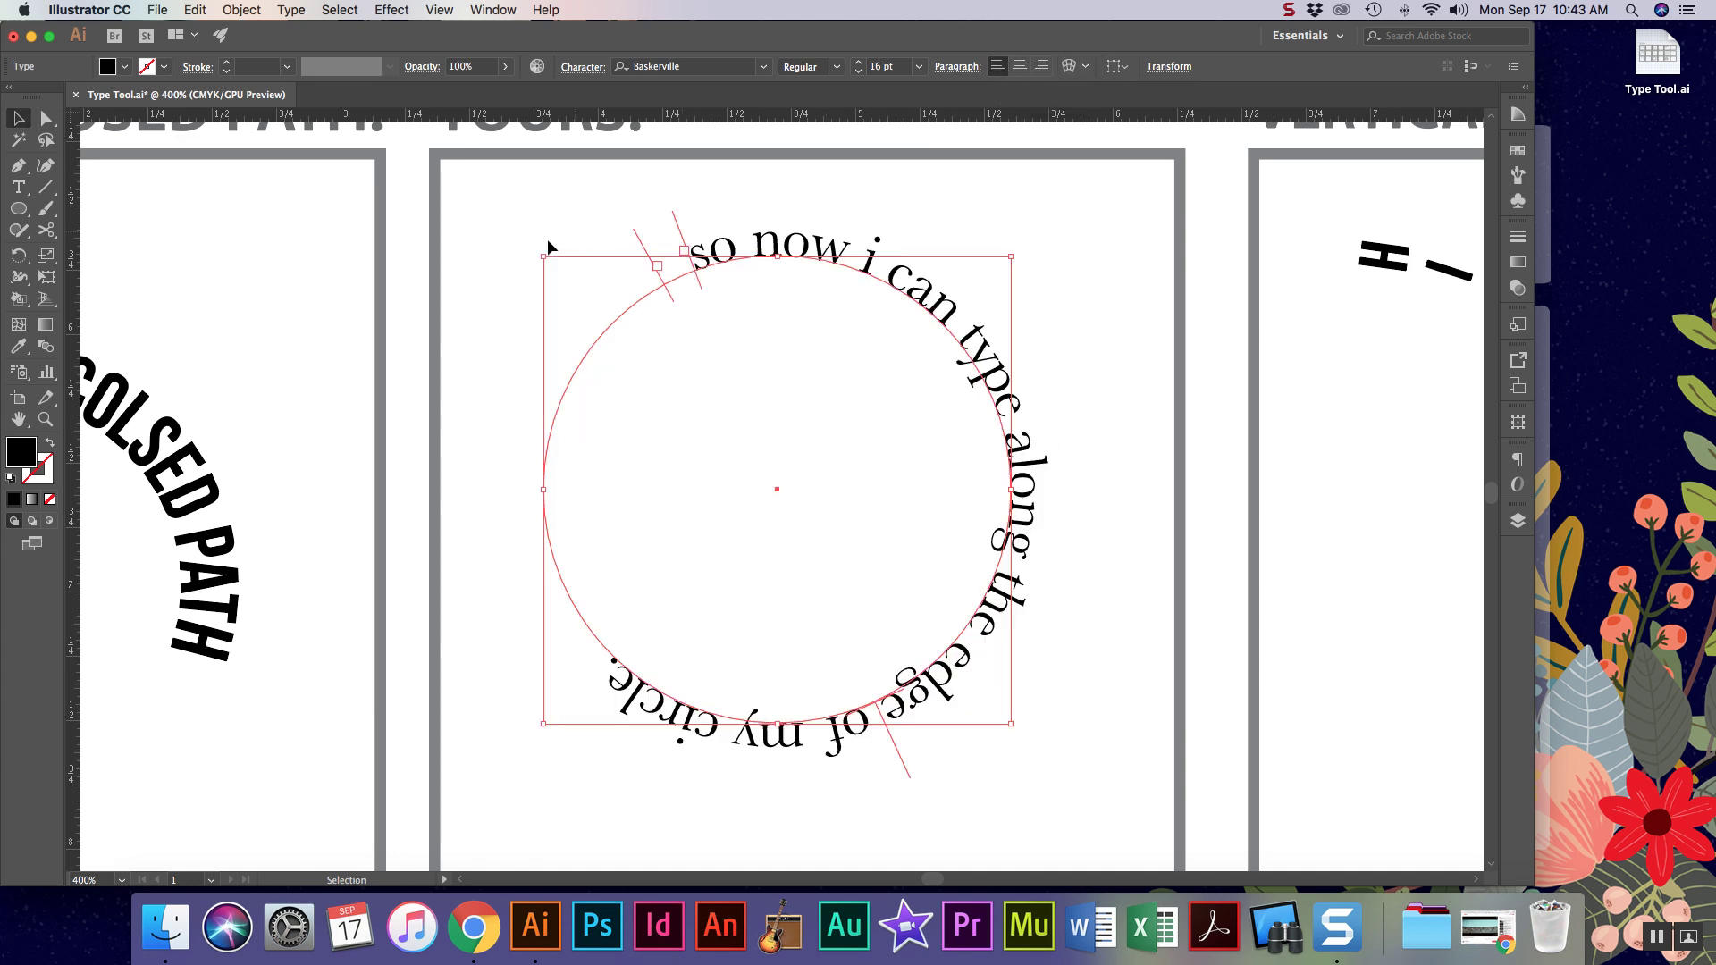
{"action": "left_click_drag", "start_coordinate": [540, 244], "coordinate": [464, 512]}
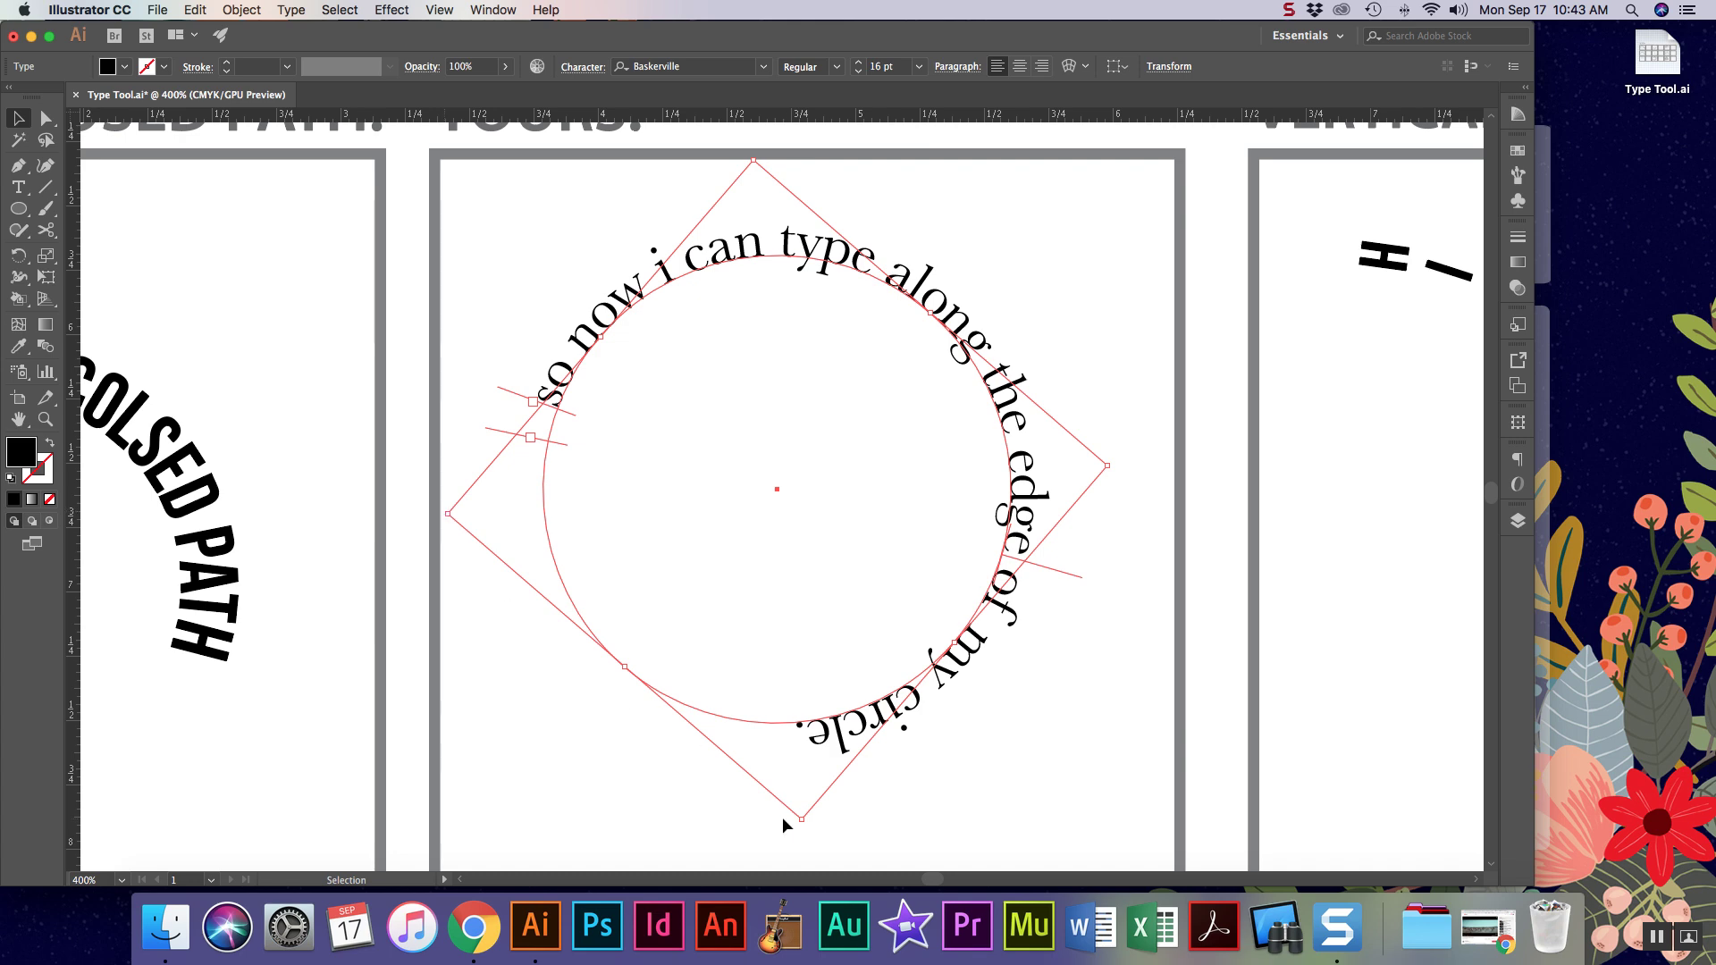
{"action": "left_click_drag", "start_coordinate": [796, 817], "coordinate": [983, 762]}
{"action": "key", "text": "a"}
{"action": "left_click", "coordinate": [526, 554]}
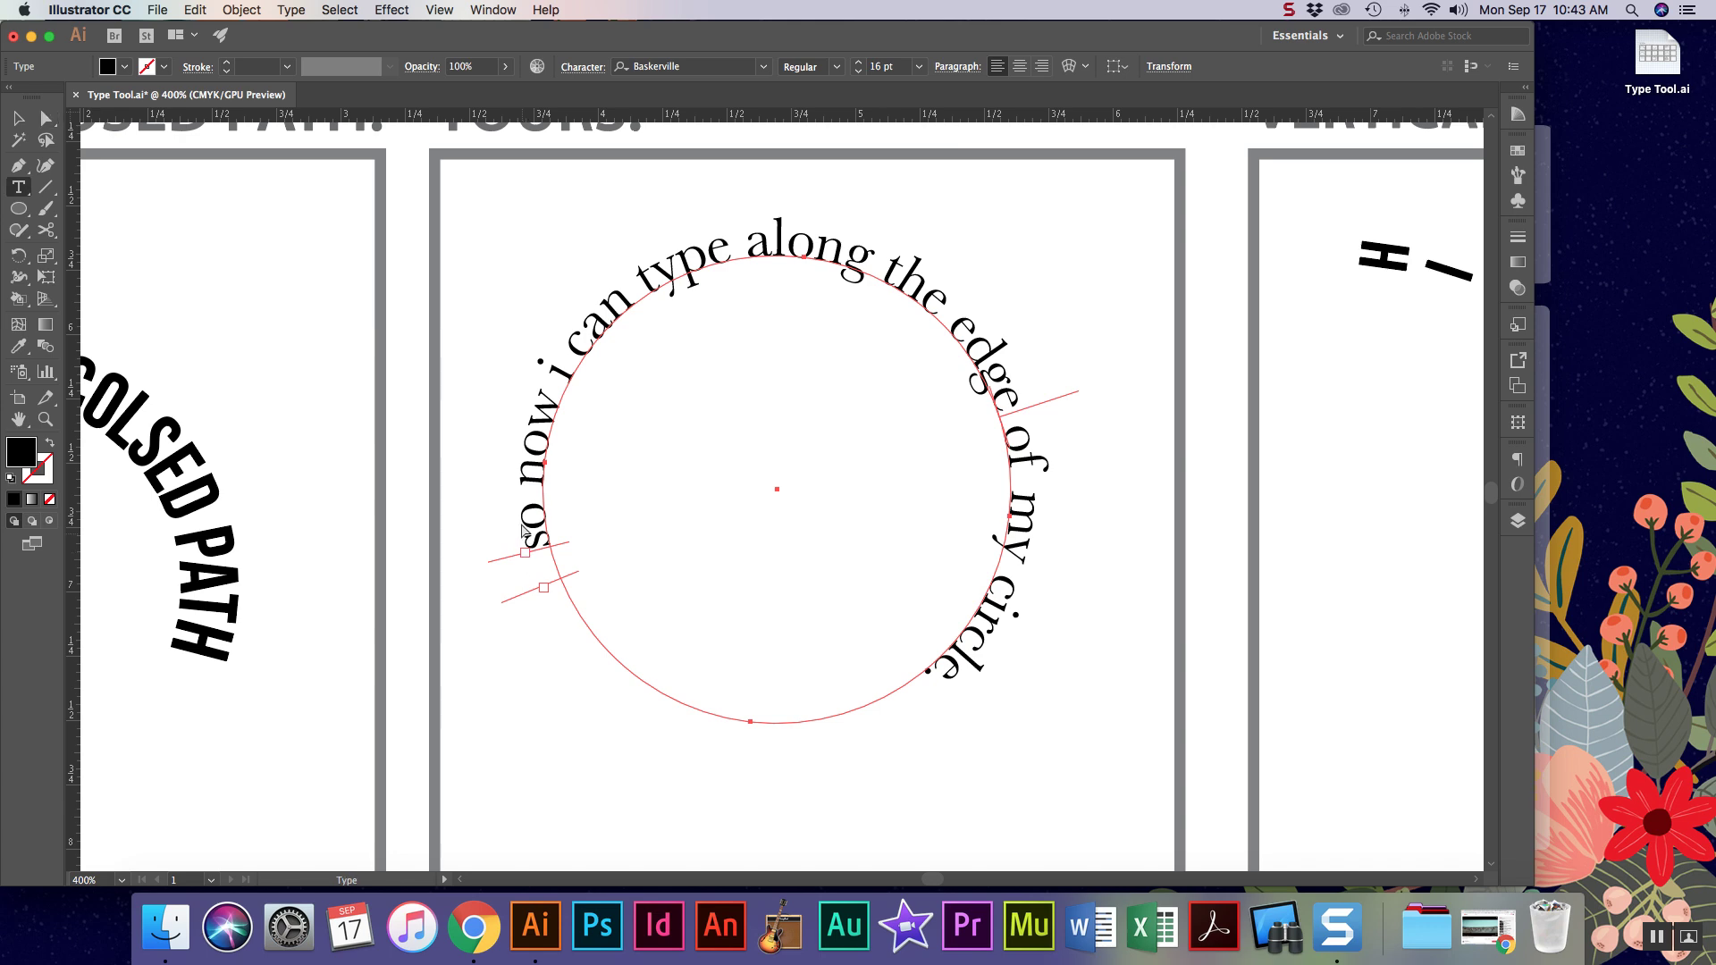
{"action": "left_click", "coordinate": [621, 556]}
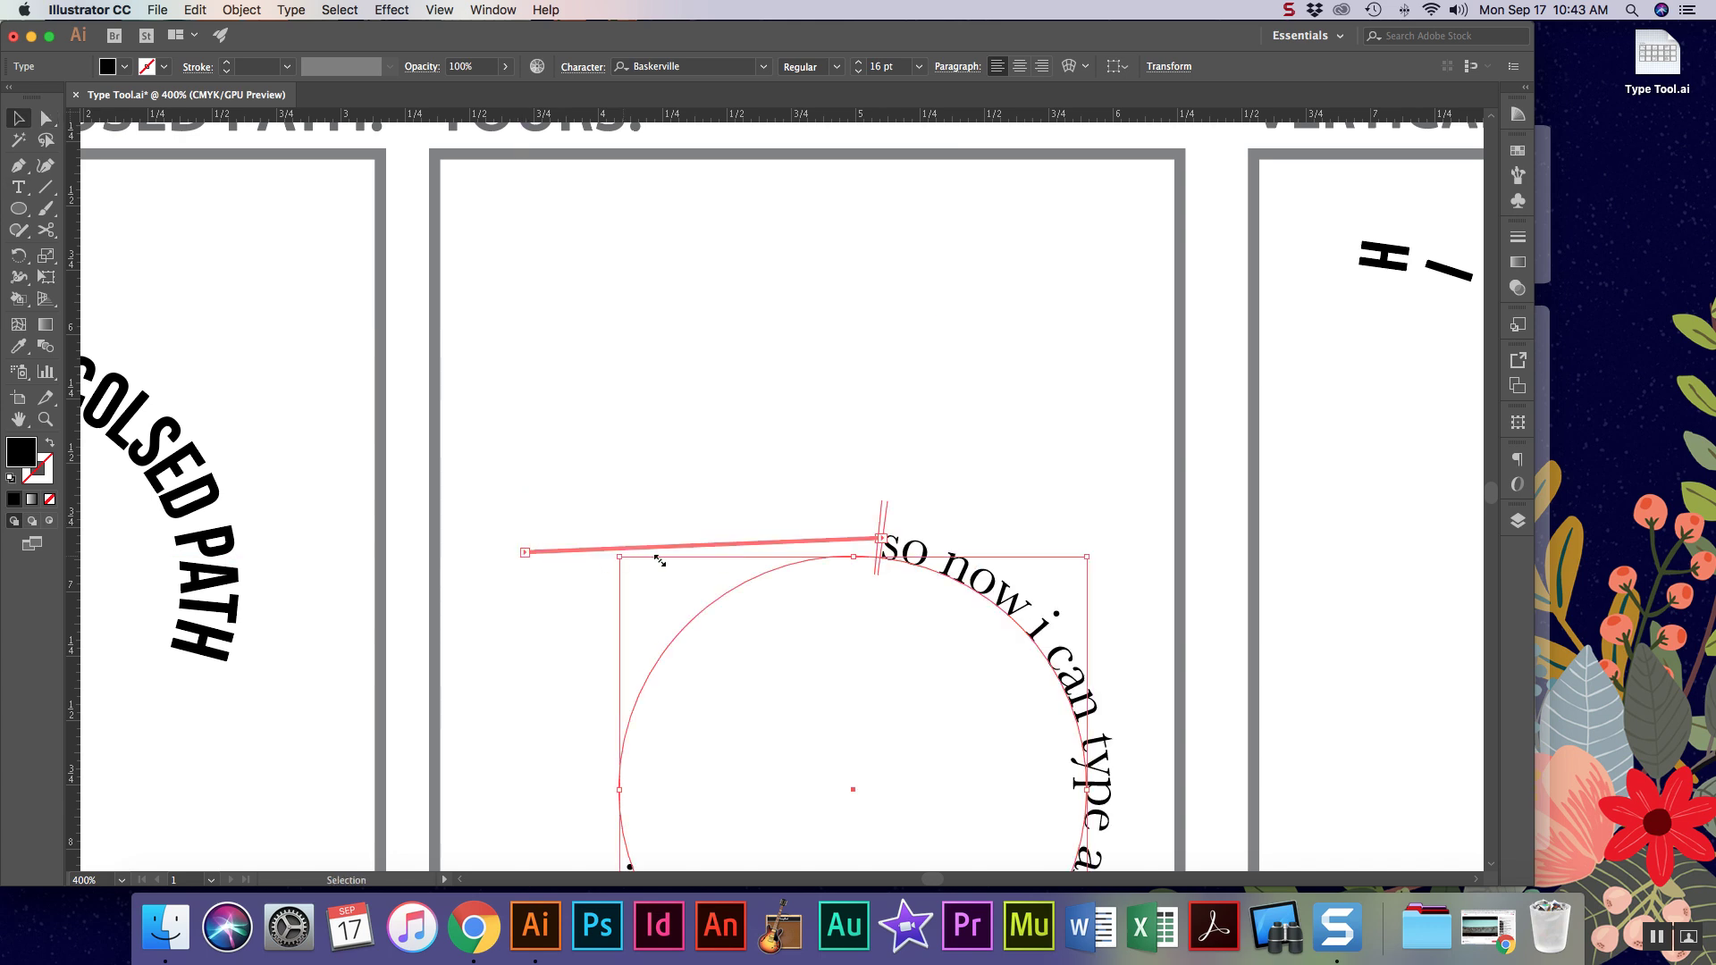
{"action": "key", "text": "super+z"}
{"action": "key", "text": "t"}
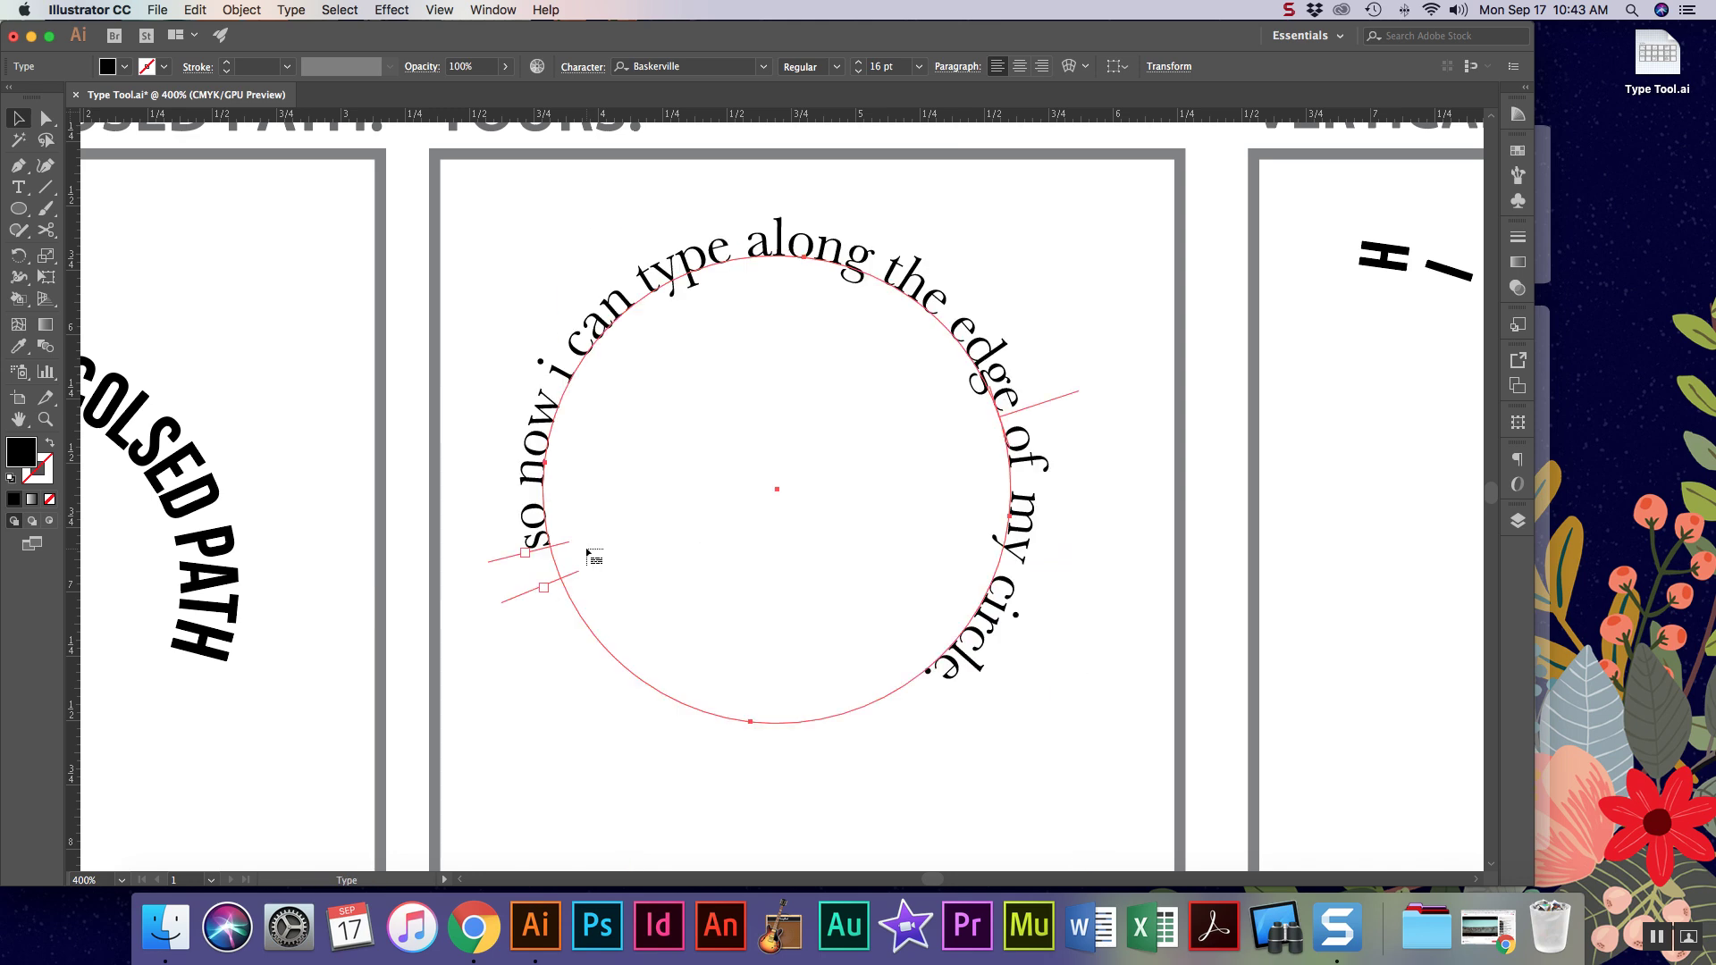
Move the circle text's start bracket from the lower left to just left of the circle's top point.
{"action": "key", "text": "a"}
{"action": "left_click_drag", "start_coordinate": [521, 560], "coordinate": [758, 234]}
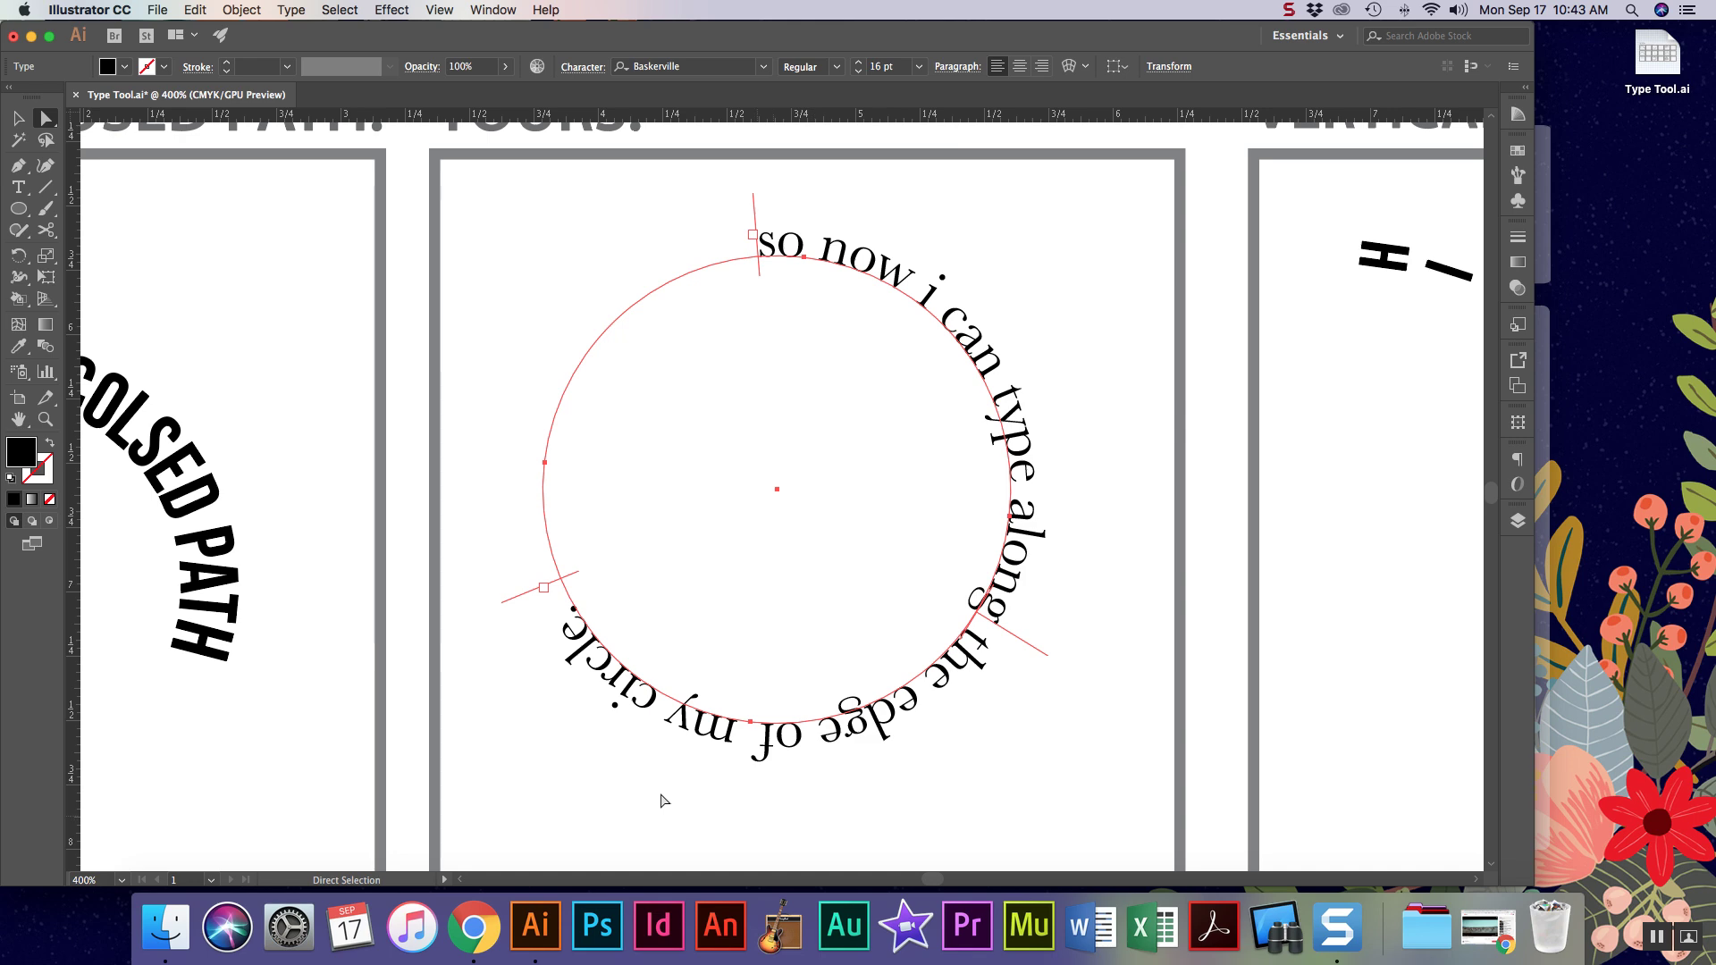
Look over the remaining worksheet examples, including the flipped, vertical and star path type boxes.
{"action": "scroll", "coordinate": [573, 586], "scroll_direction": "down", "scroll_amount": 10}
{"action": "scroll", "coordinate": [573, 585], "scroll_direction": "left", "scroll_amount": 7}
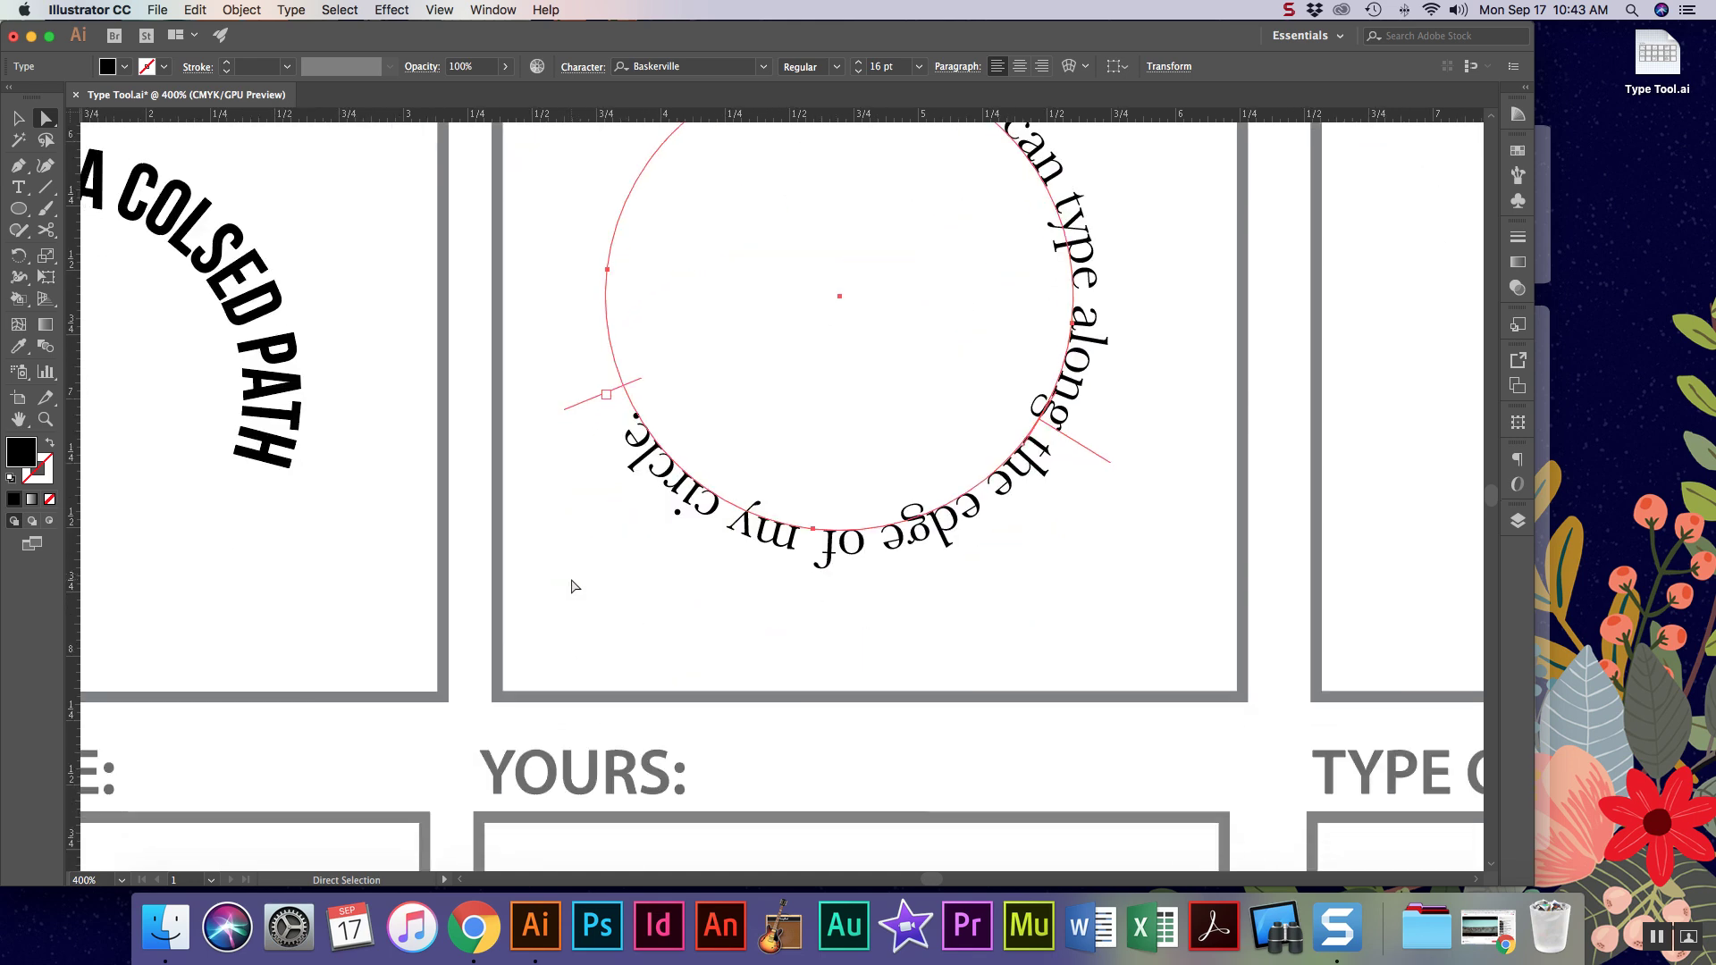
{"action": "key", "text": "super+minus"}
{"action": "key", "text": "super+minus"}
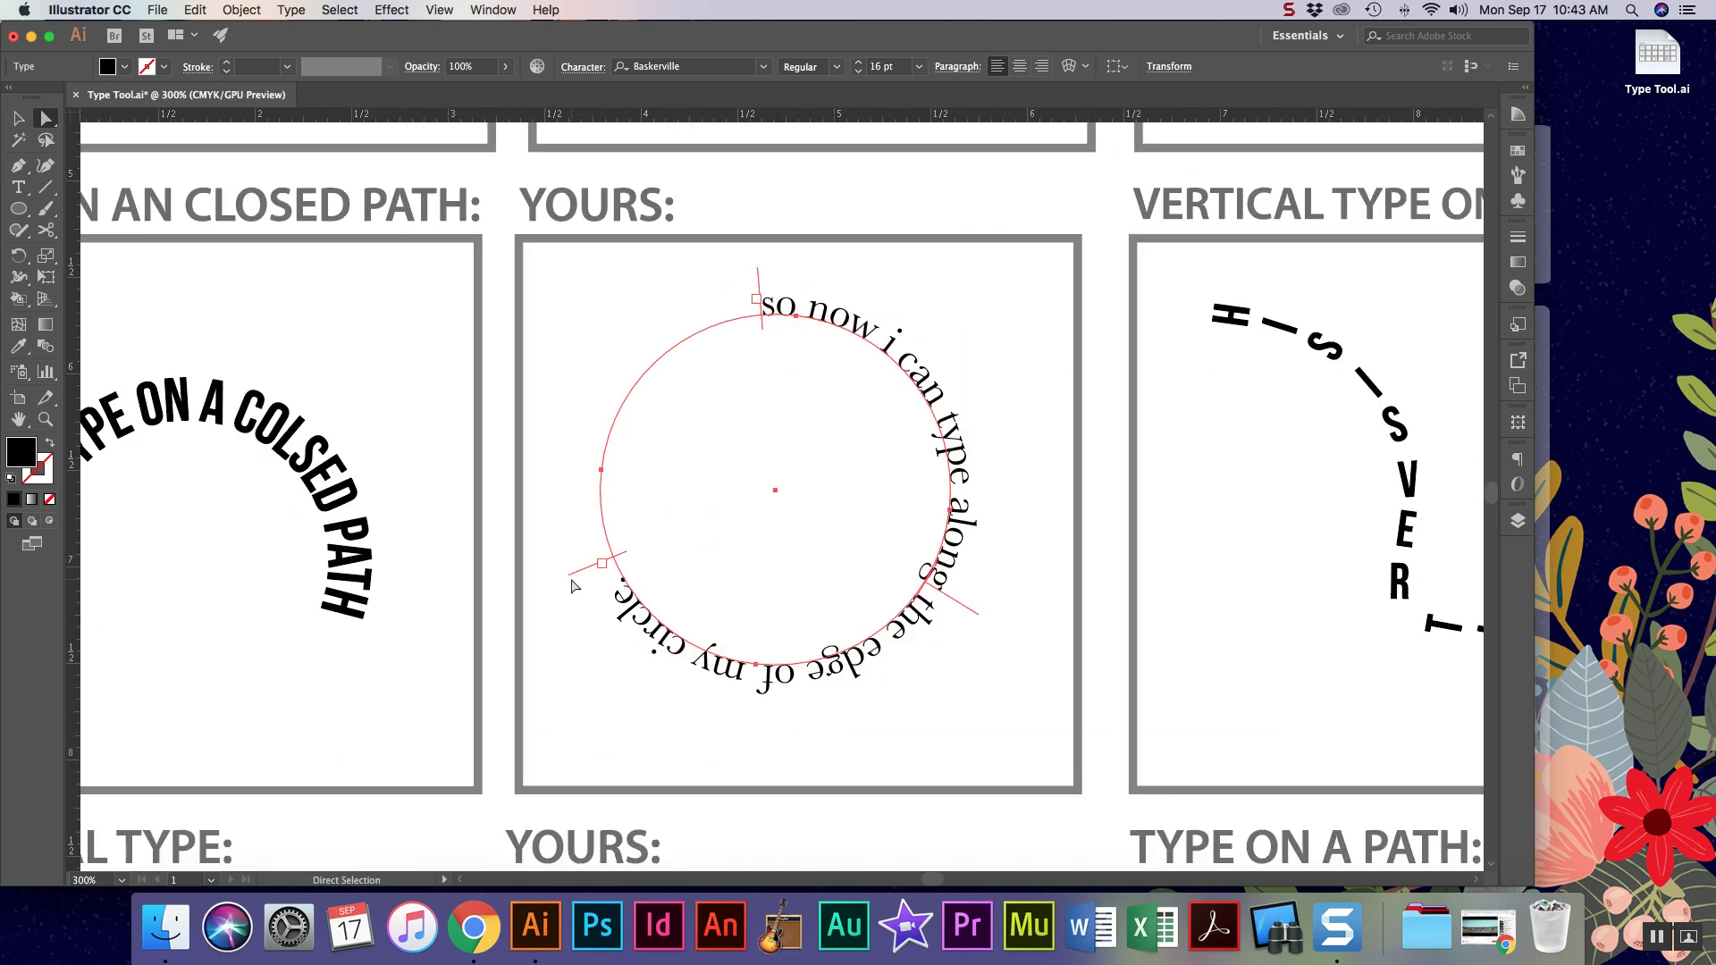
{"action": "scroll", "coordinate": [573, 585], "scroll_direction": "right", "scroll_amount": 8}
{"action": "scroll", "coordinate": [573, 585], "scroll_direction": "up", "scroll_amount": 3}
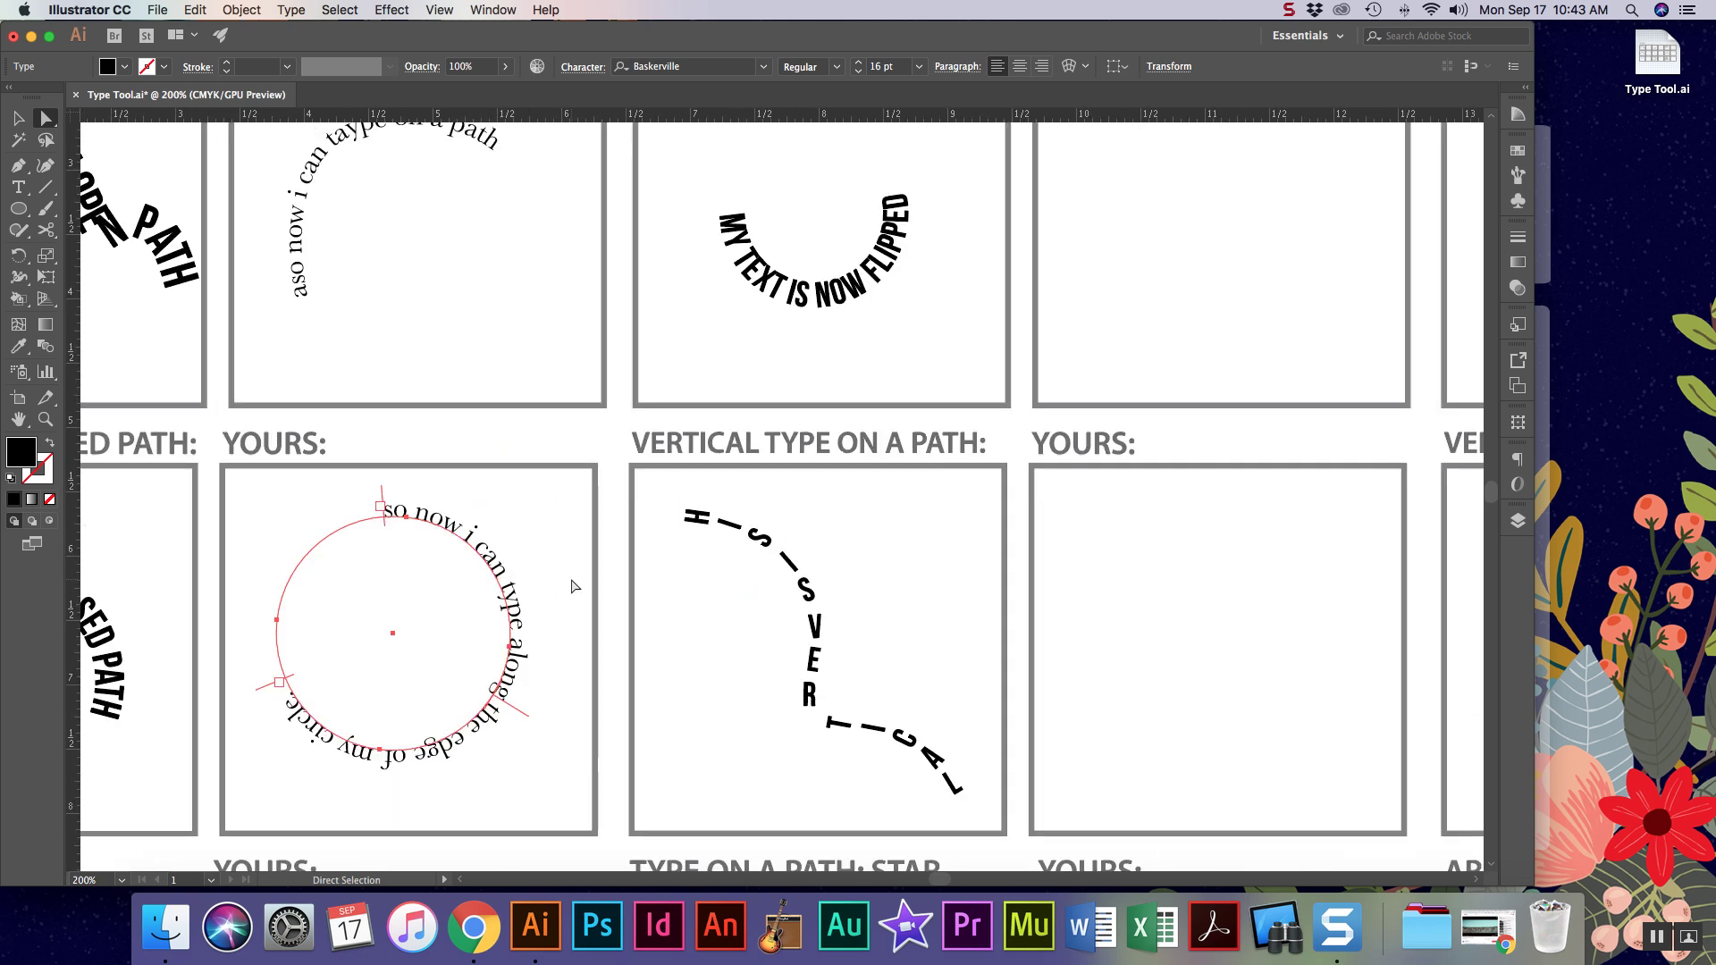
{"action": "scroll", "coordinate": [573, 586], "scroll_direction": "down", "scroll_amount": 4}
{"action": "scroll", "coordinate": [573, 585], "scroll_direction": "left", "scroll_amount": 2}
{"action": "scroll", "coordinate": [573, 585], "scroll_direction": "down", "scroll_amount": 5}
{"action": "scroll", "coordinate": [573, 586], "scroll_direction": "left", "scroll_amount": 3}
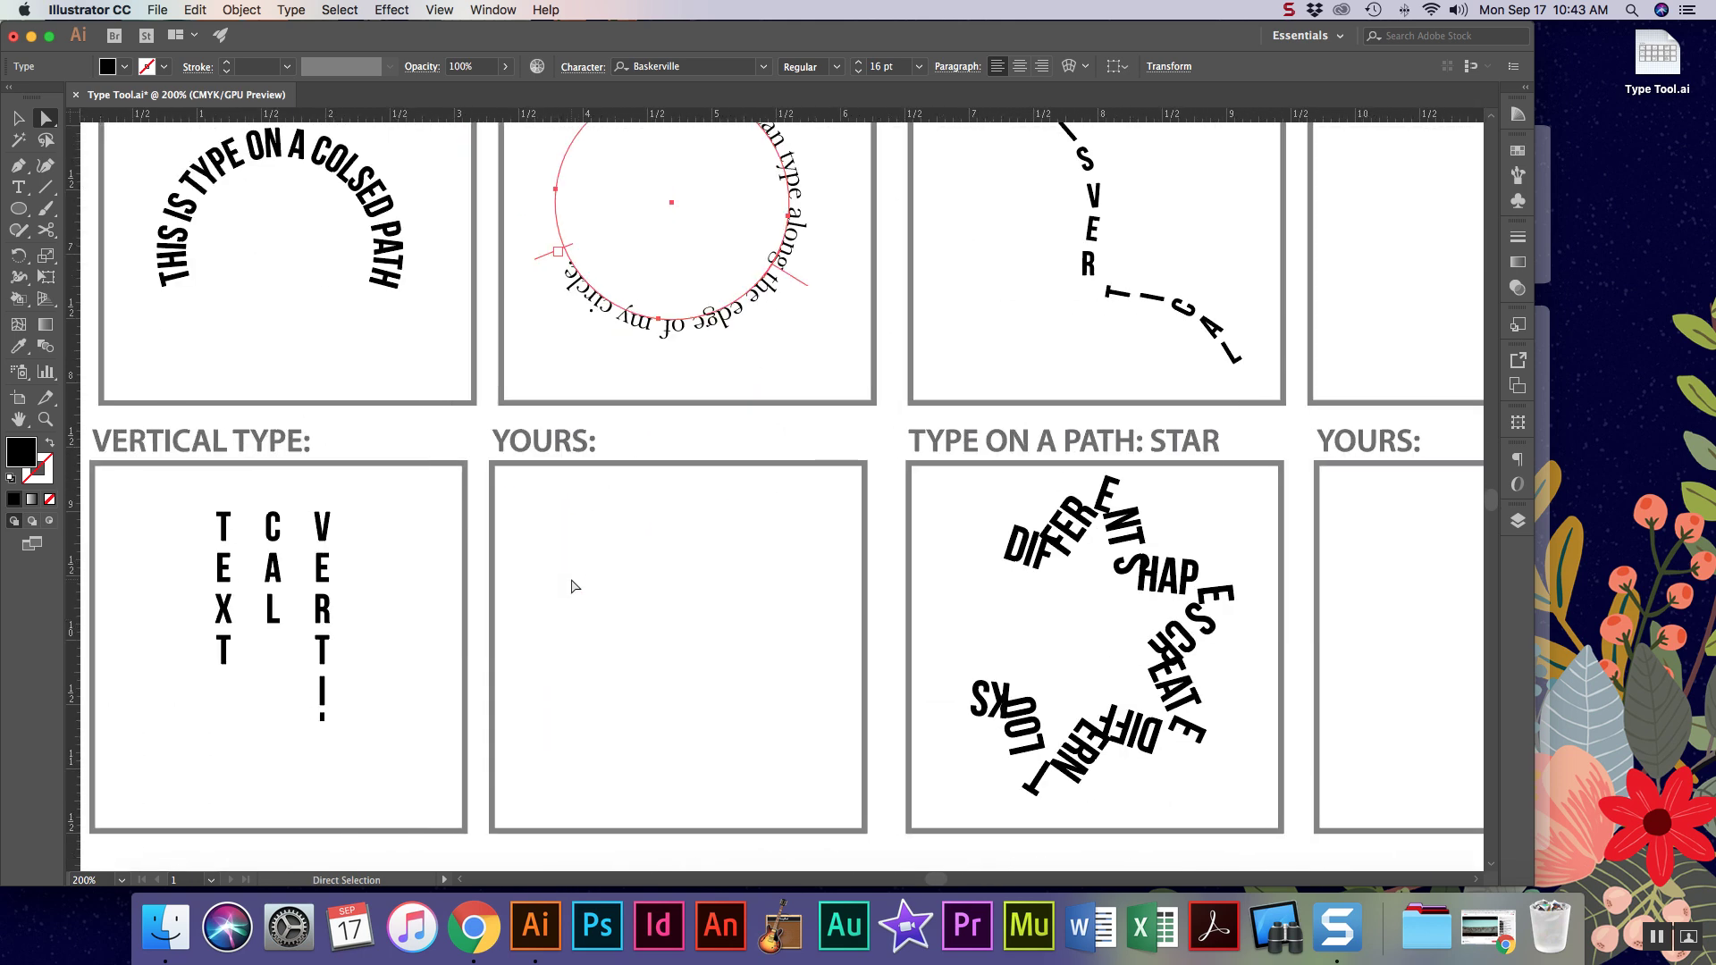
Draw a circle in the middle of the YOURS box for the flipped text closed path example.
{"action": "scroll", "coordinate": [575, 585], "scroll_direction": "right", "scroll_amount": 10}
{"action": "scroll", "coordinate": [575, 586], "scroll_direction": "up", "scroll_amount": 10}
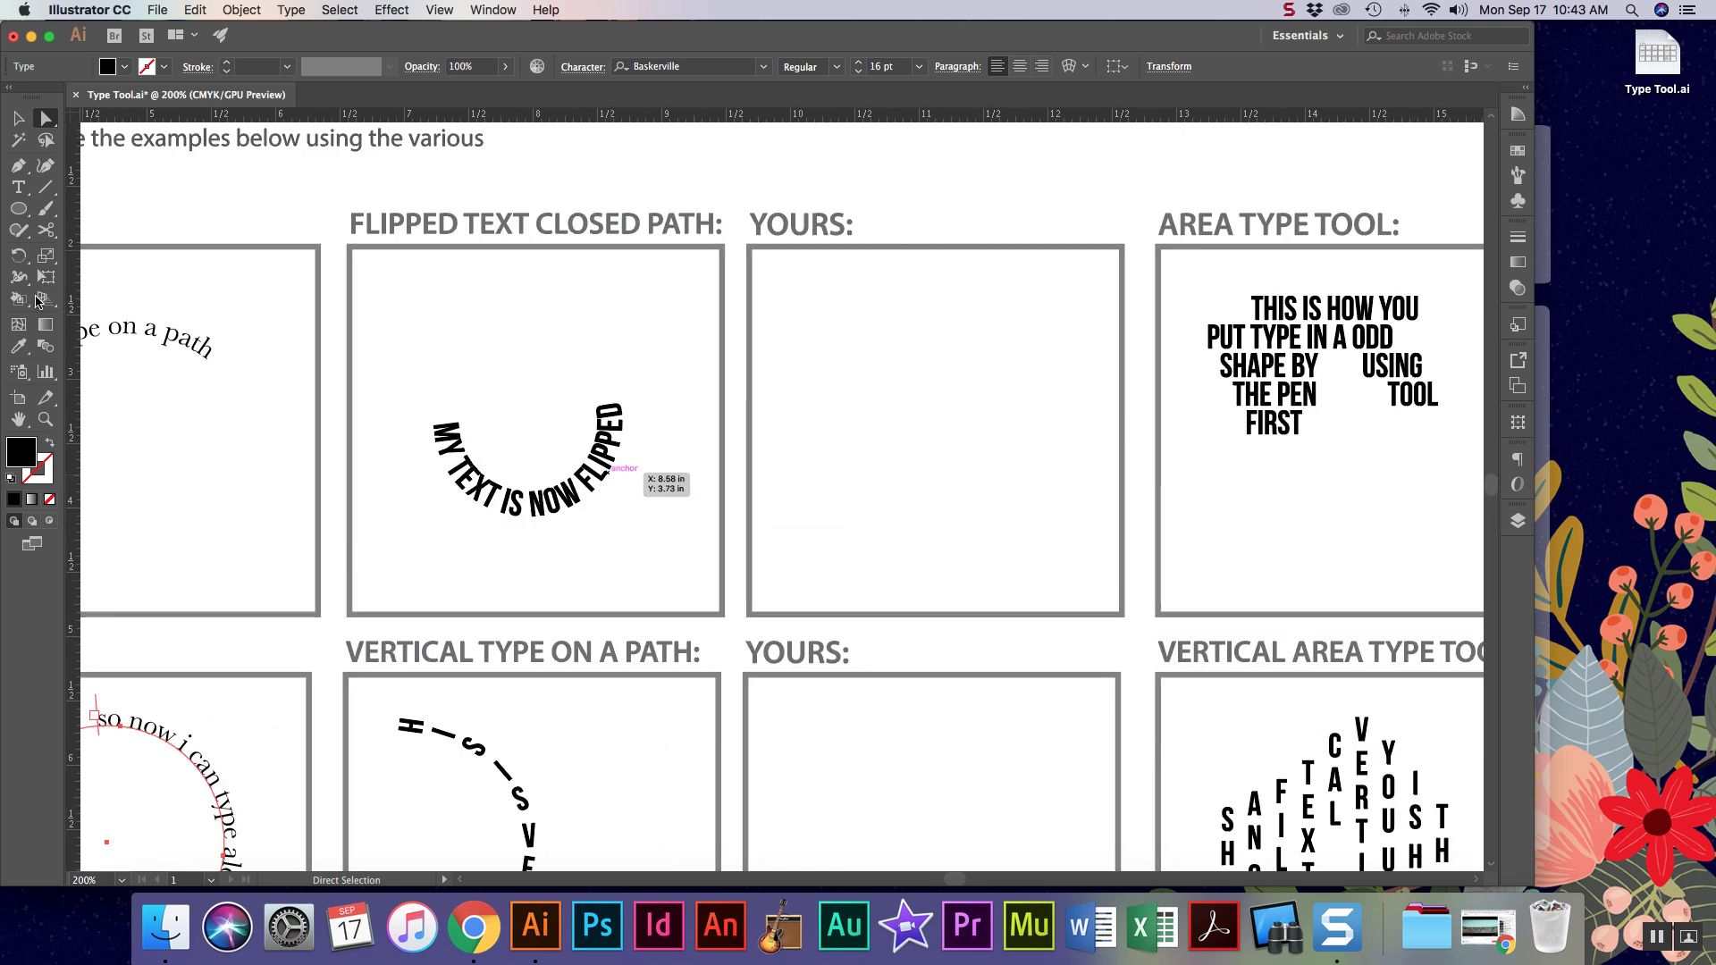
{"action": "left_click", "coordinate": [19, 211]}
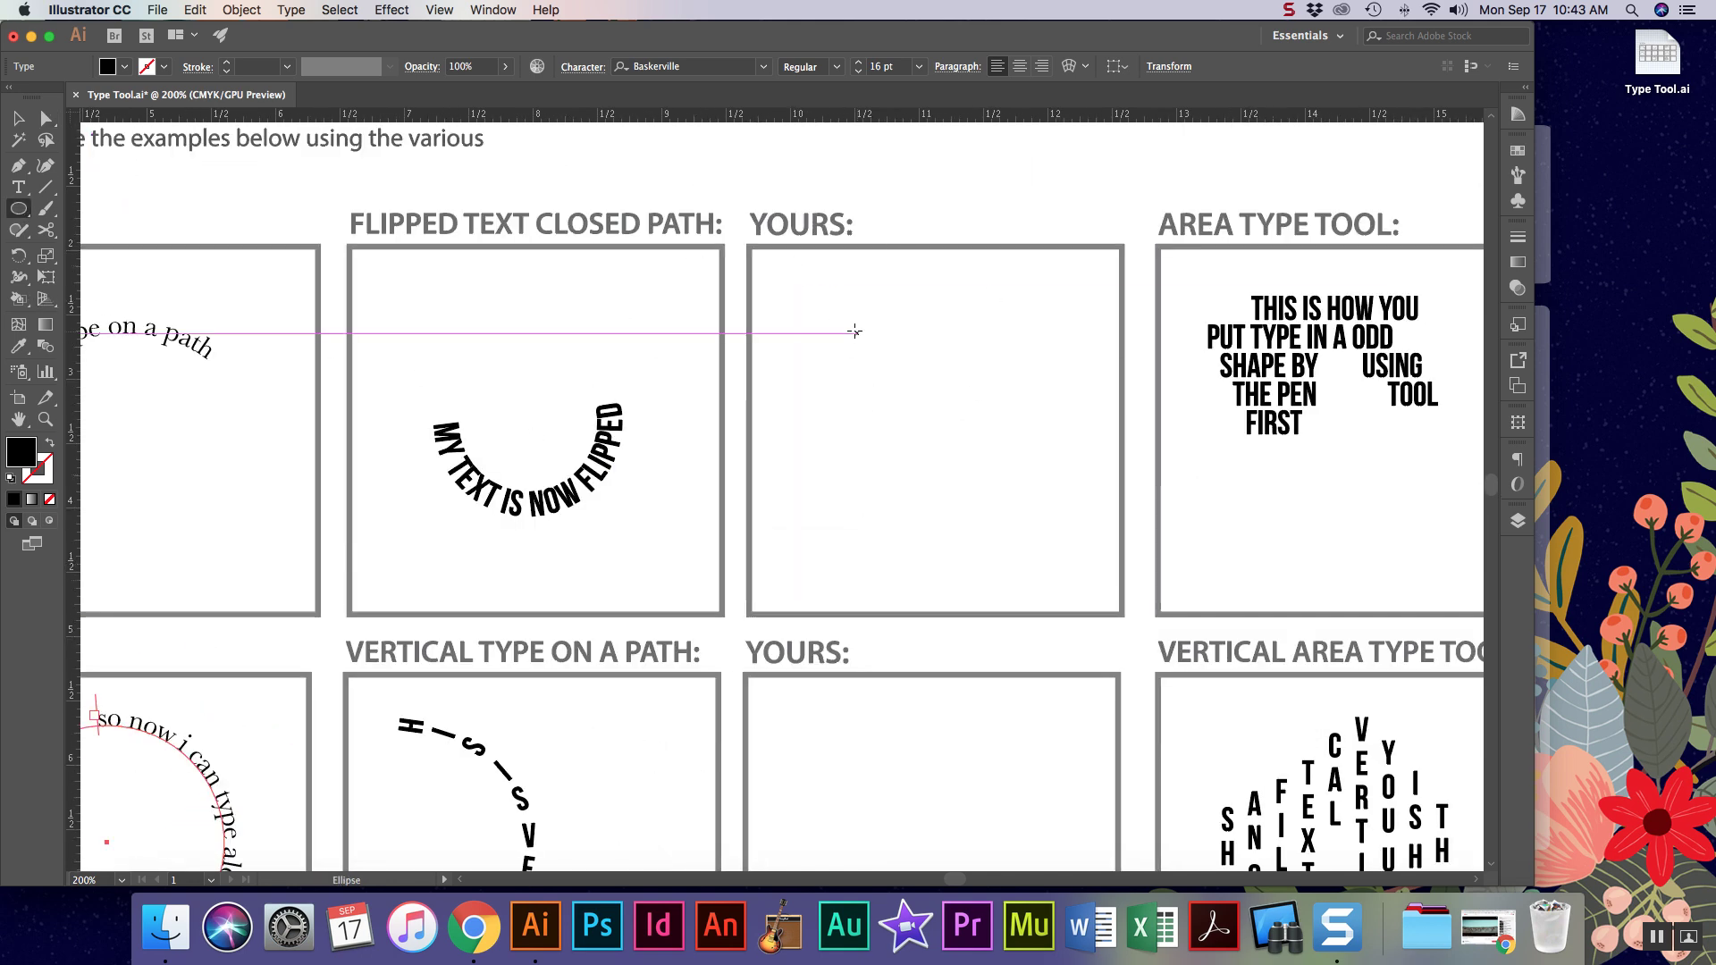
{"action": "left_click_drag", "start_coordinate": [851, 331], "coordinate": [1034, 512]}
Add path type around the circle in the flipped text YOURS box reading "but this time i want to flip my words to the inside".
{"action": "left_click", "coordinate": [19, 187]}
{"action": "left_click", "coordinate": [73, 236]}
{"action": "left_click", "coordinate": [939, 328]}
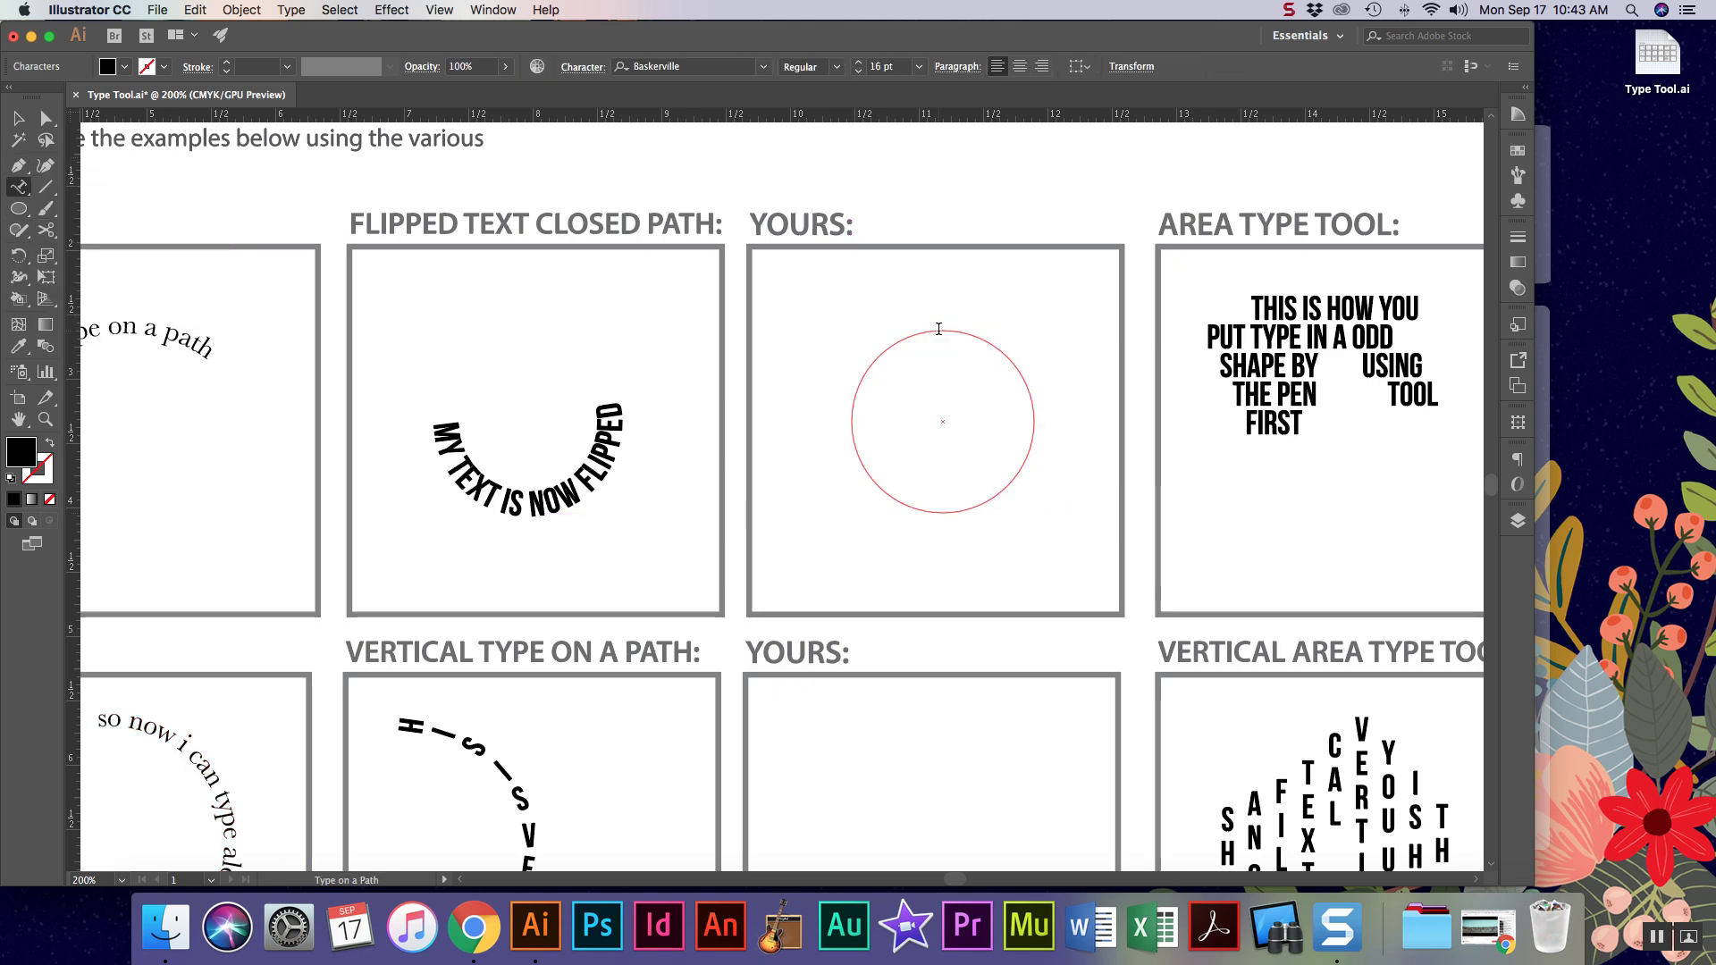
{"action": "type", "text": "but"}
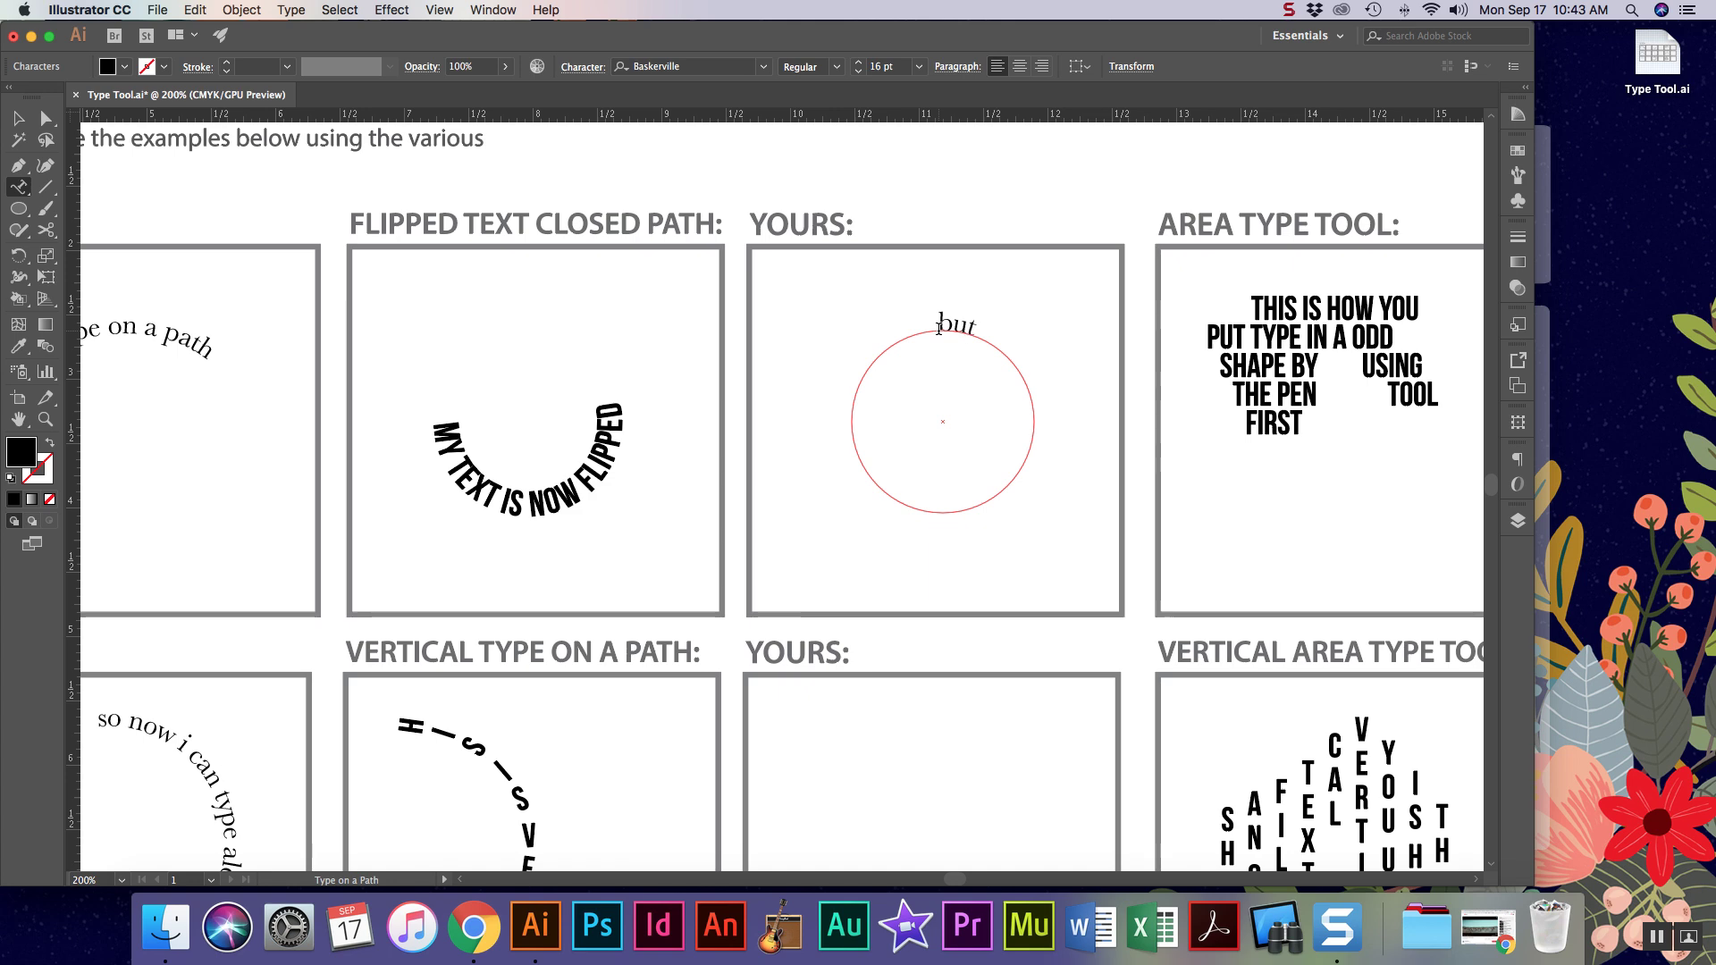
{"action": "type", "text": " thsis time i want to"}
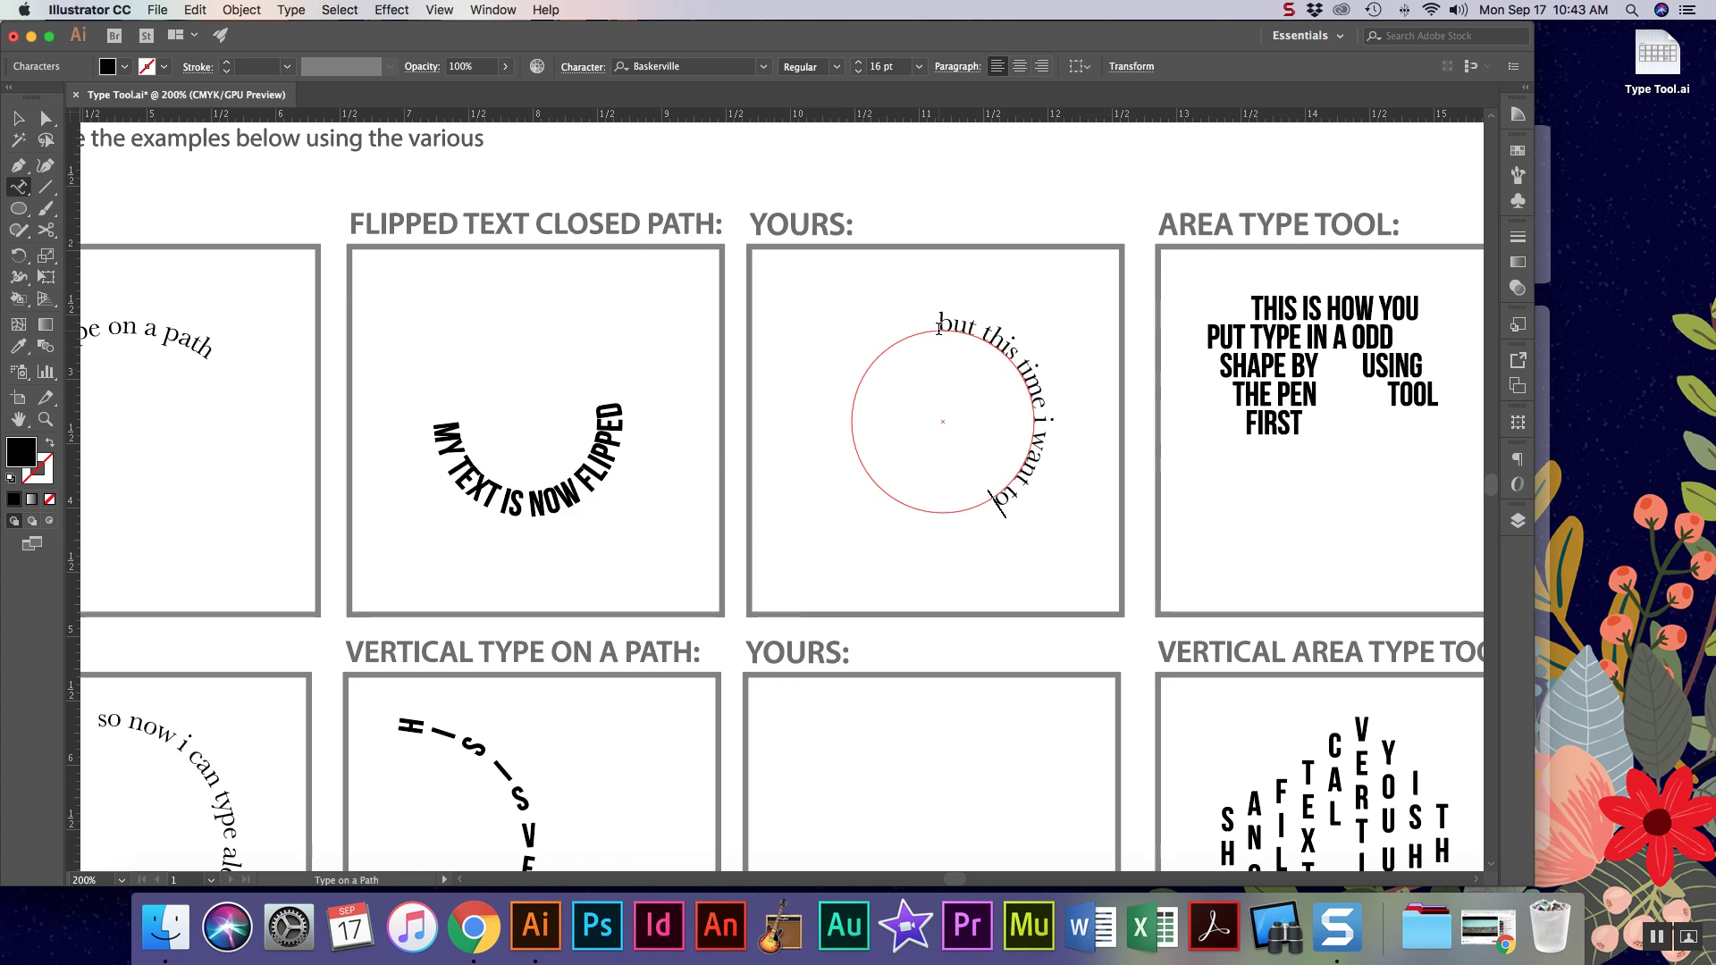
{"action": "type", "text": " flip my words to the inside"}
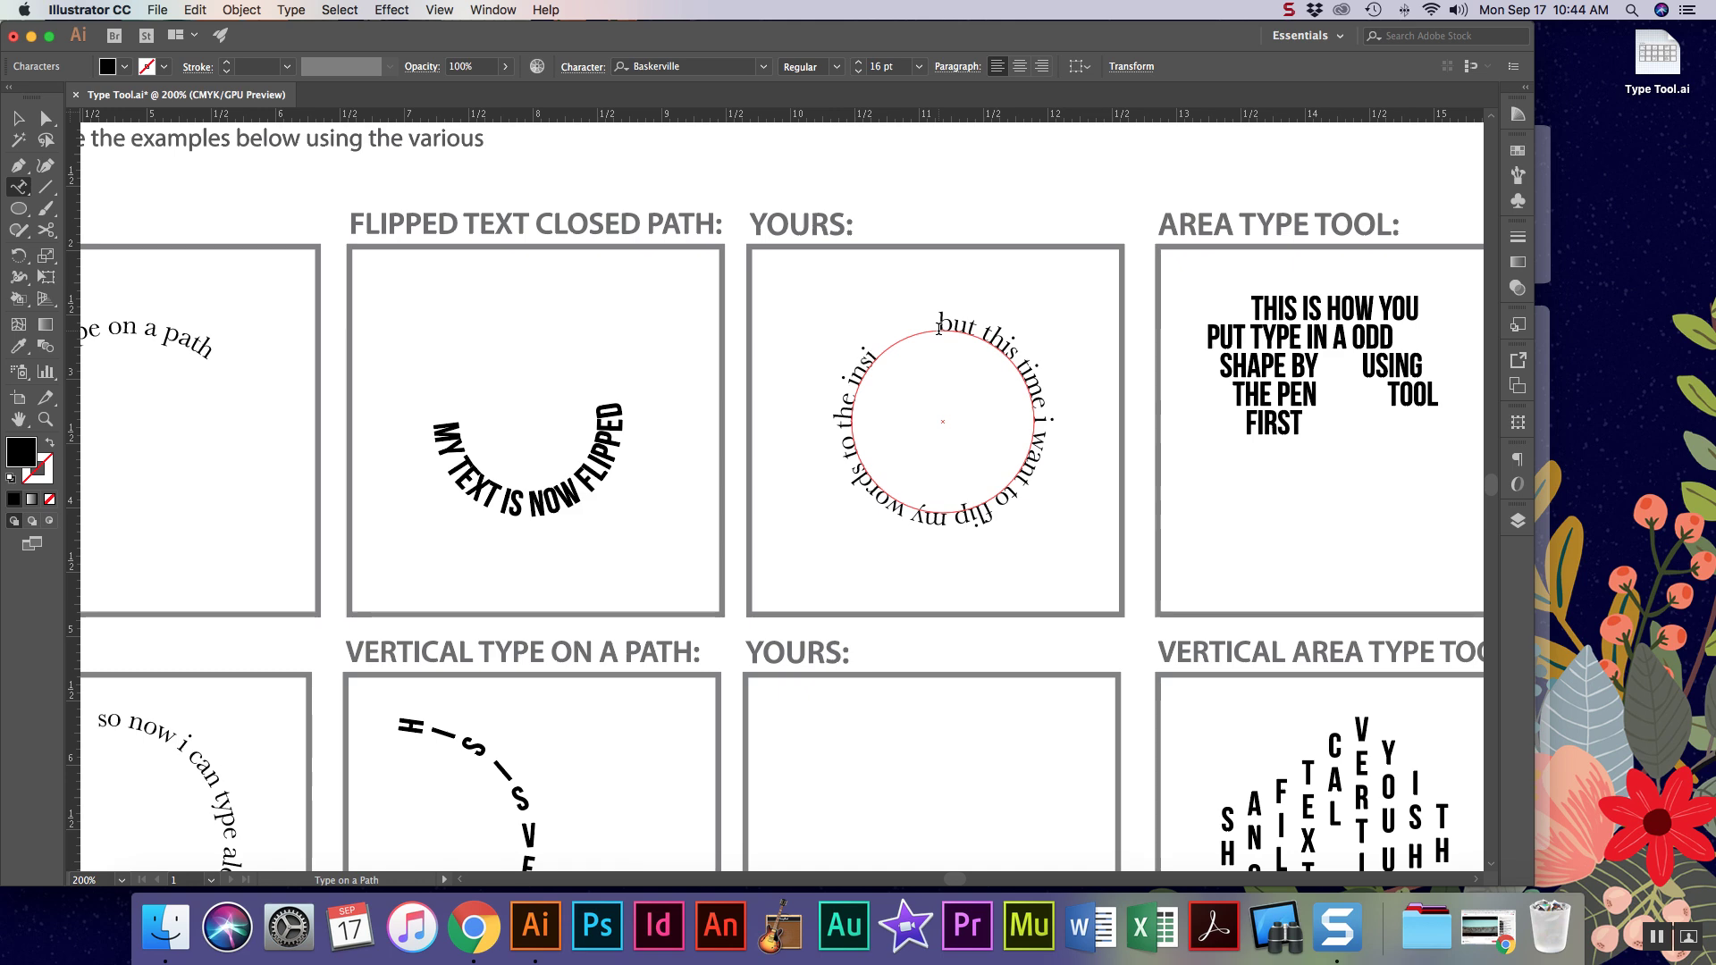
Flip the circle's text to the inside of the path by moving its bottom center bracket across the circle's edge.
{"action": "left_click", "coordinate": [46, 117]}
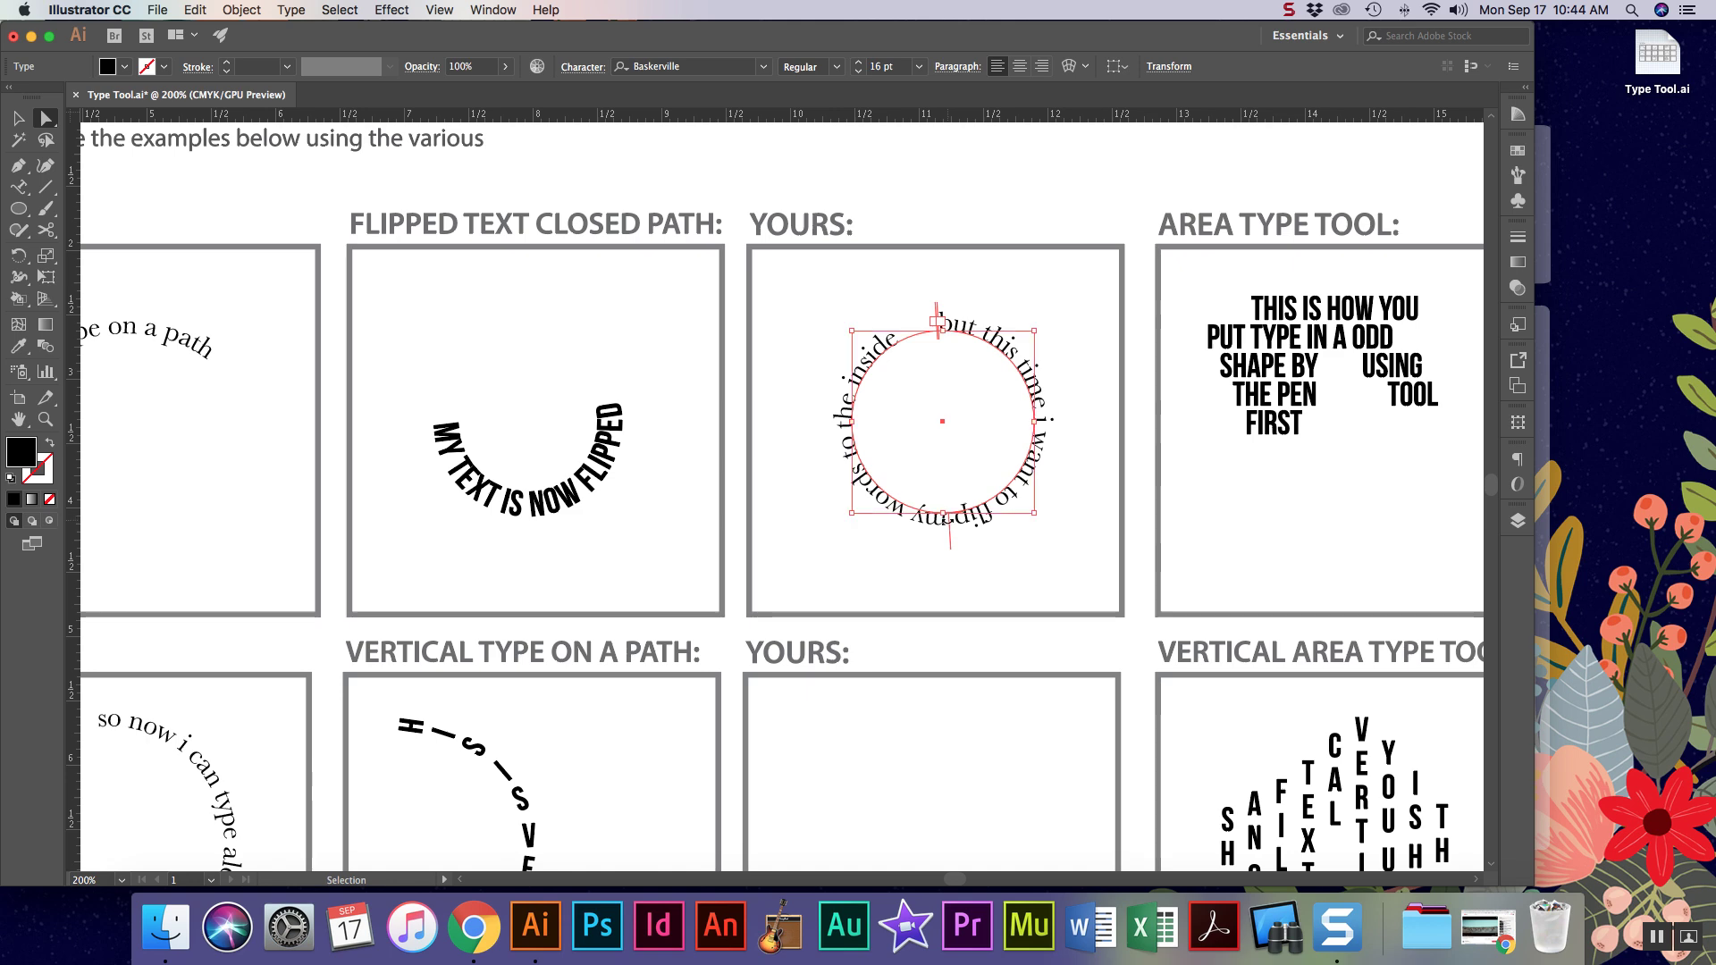
{"action": "key", "text": "super+equal"}
{"action": "key", "text": "super+equal"}
{"action": "key", "text": "super+equal"}
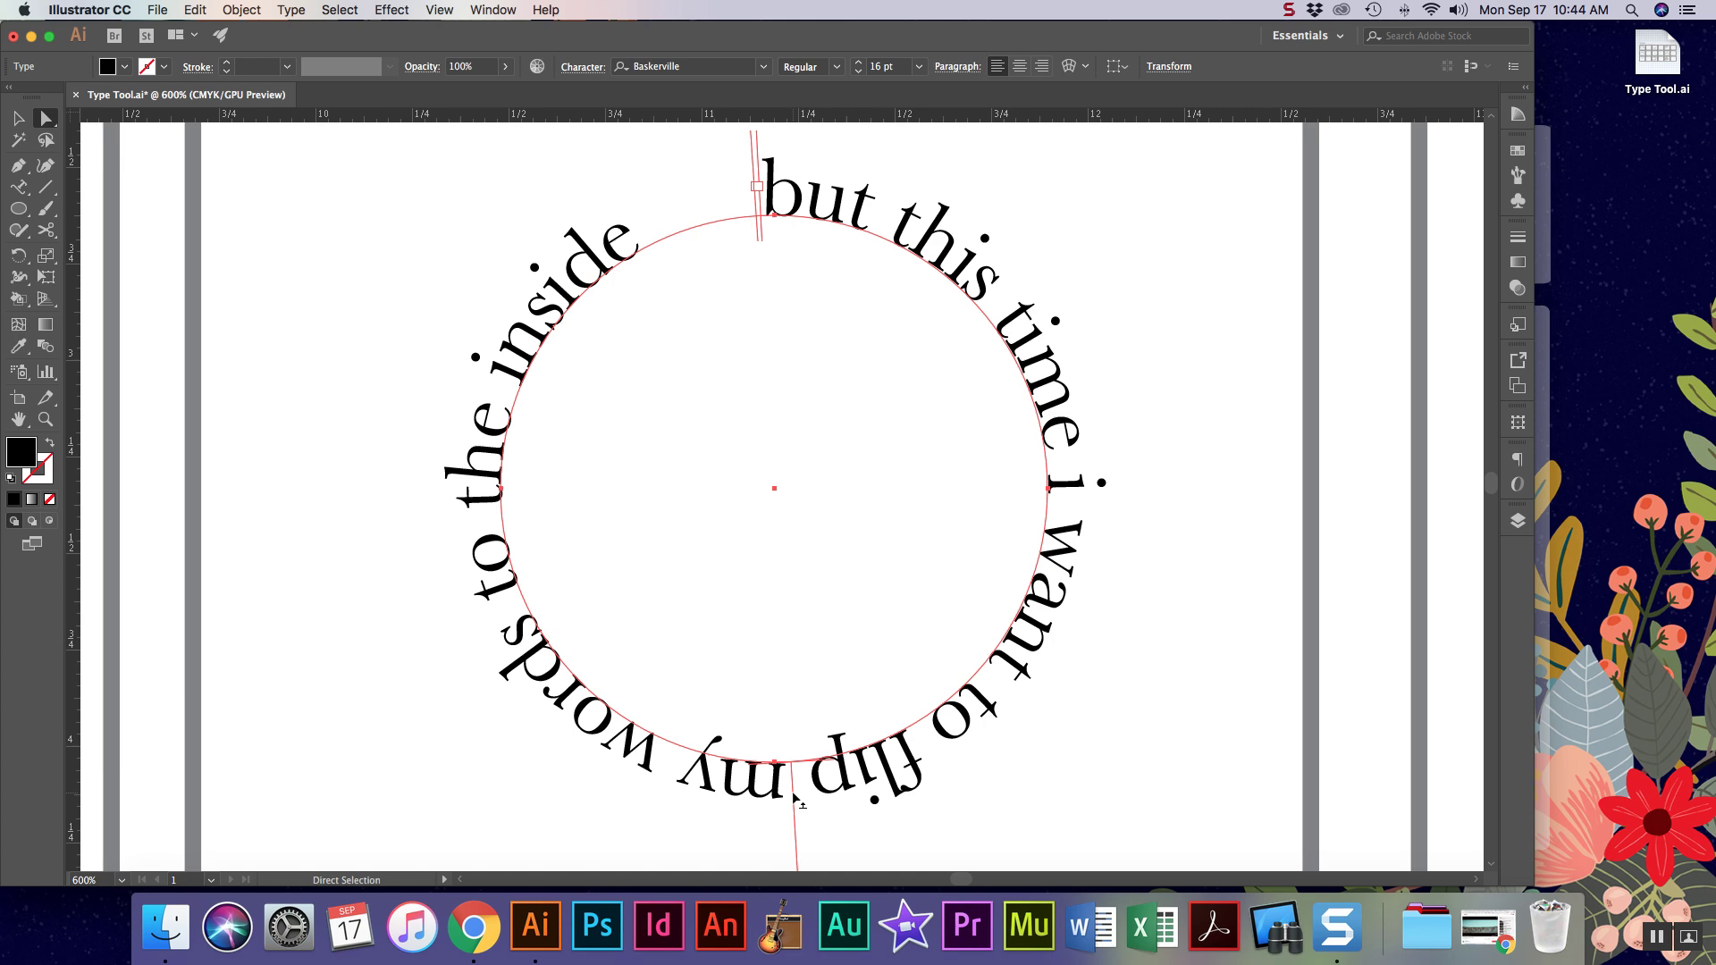
{"action": "left_click_drag", "start_coordinate": [795, 796], "coordinate": [792, 720]}
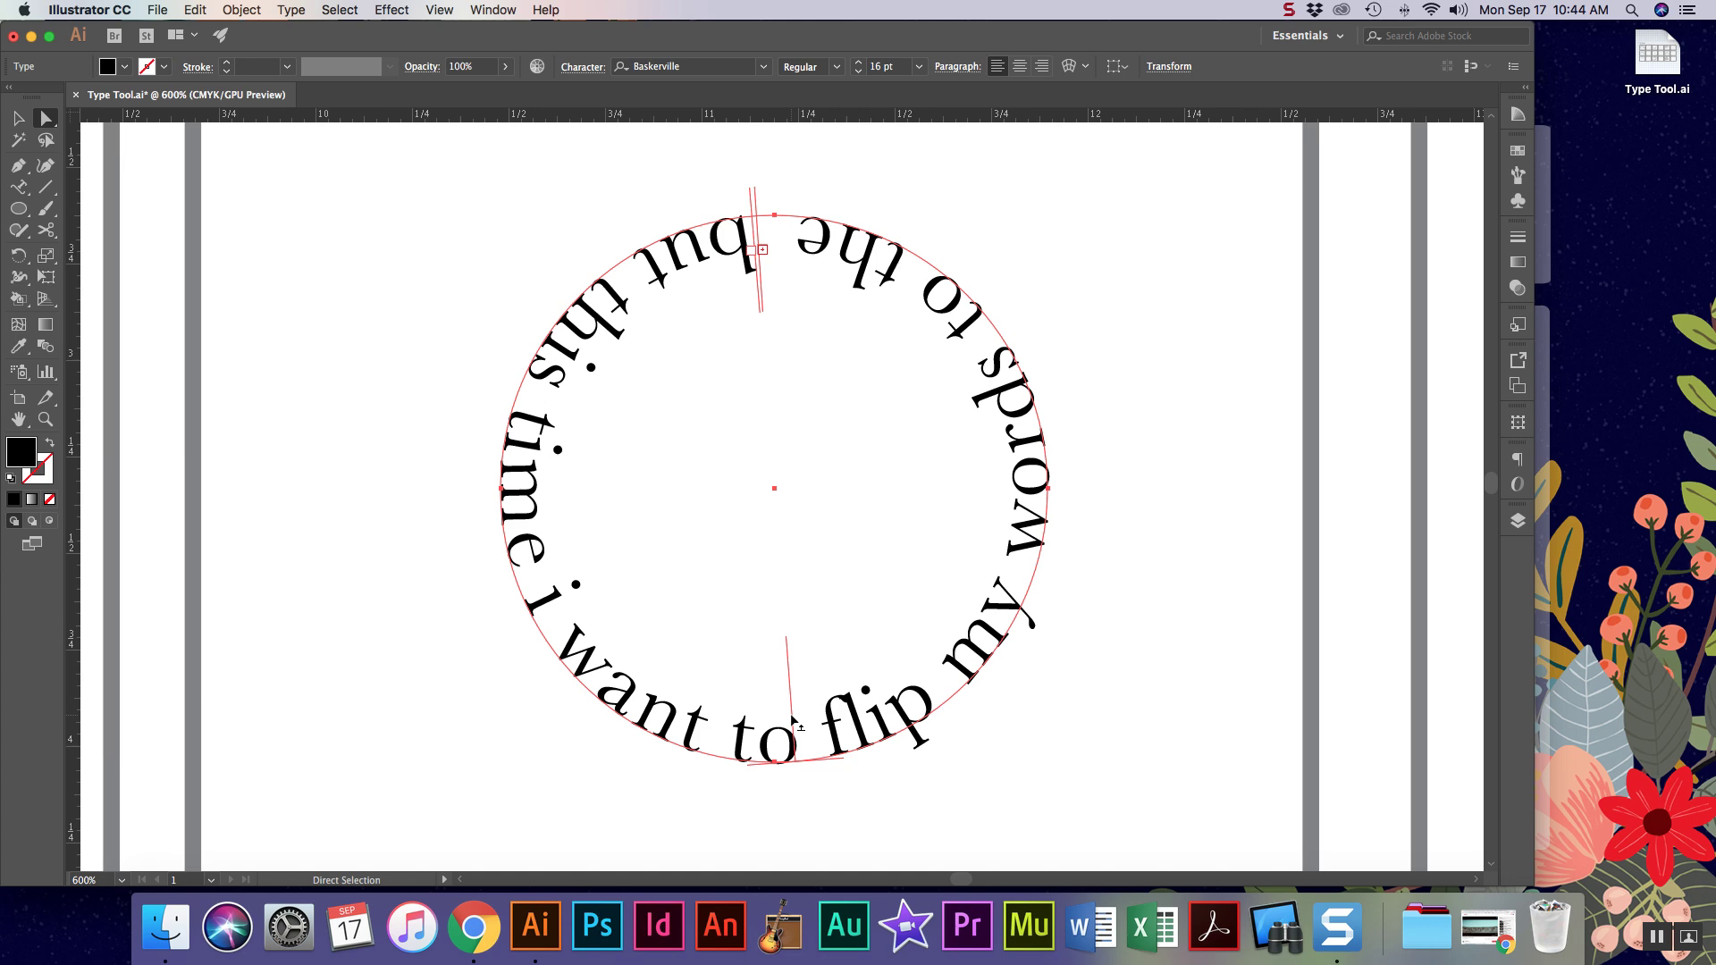
Reduce the font size of all the flipped circle text to 8 pt.
{"action": "key", "text": "super+a"}
{"action": "key", "text": "t"}
{"action": "triple_click", "coordinate": [607, 291]}
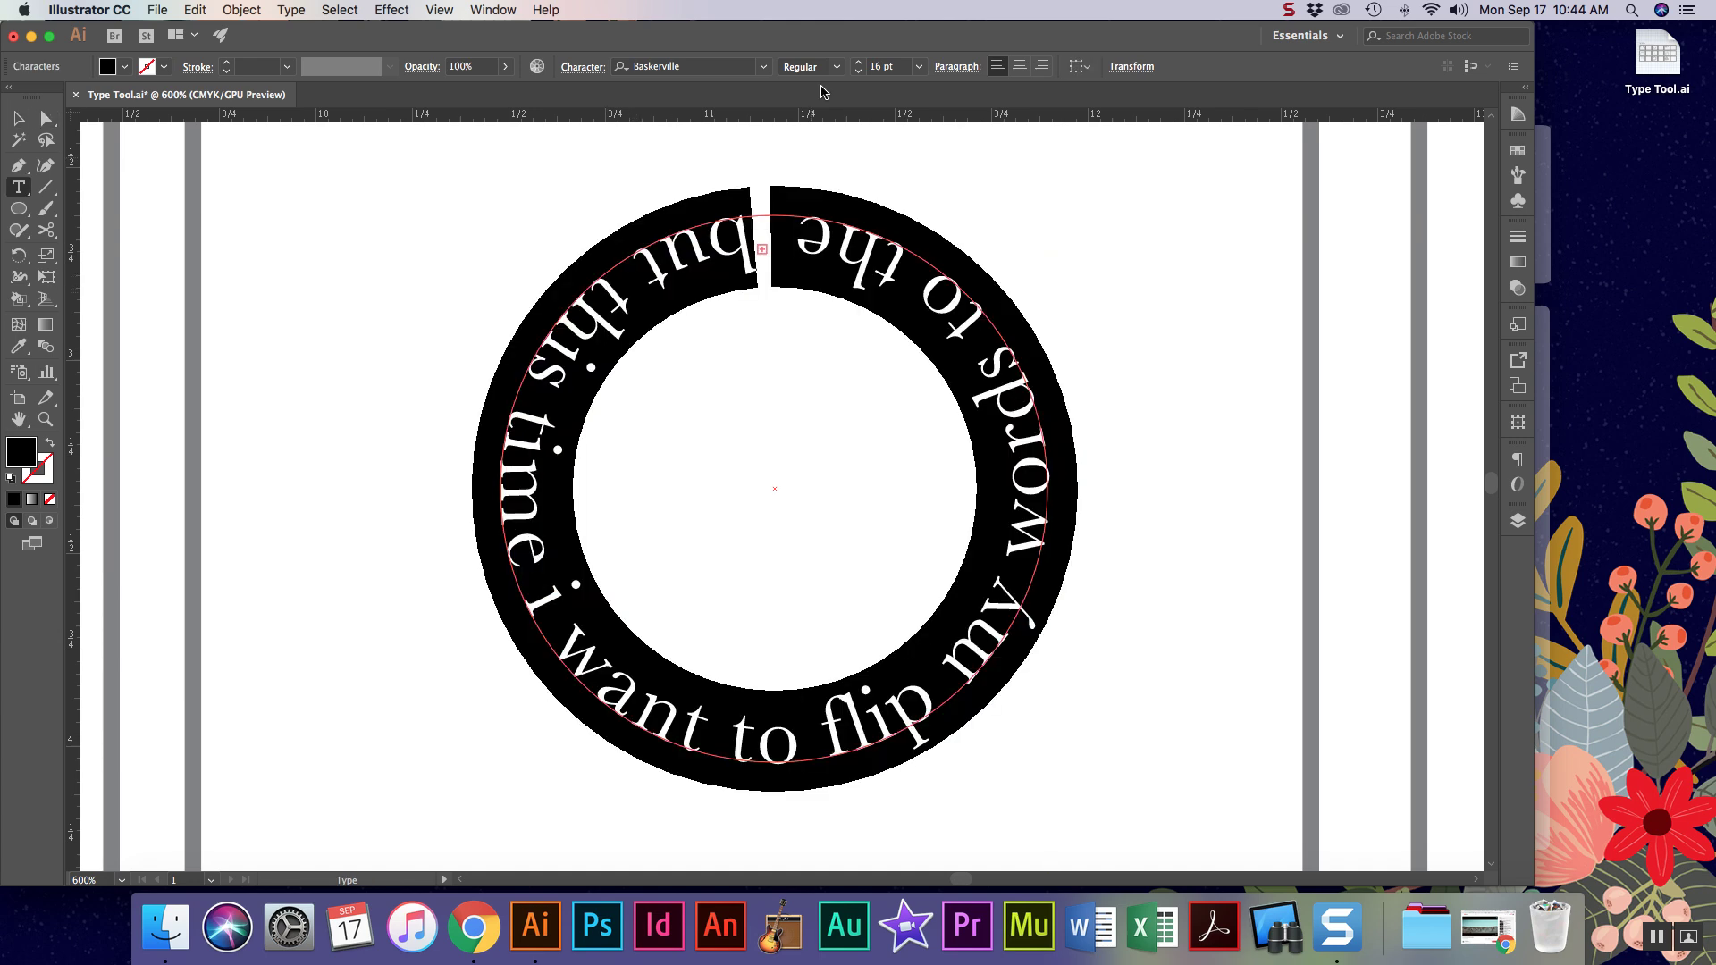
{"action": "left_click", "coordinate": [858, 70]}
{"action": "left_click", "coordinate": [858, 70]}
{"action": "left_click", "coordinate": [858, 71]}
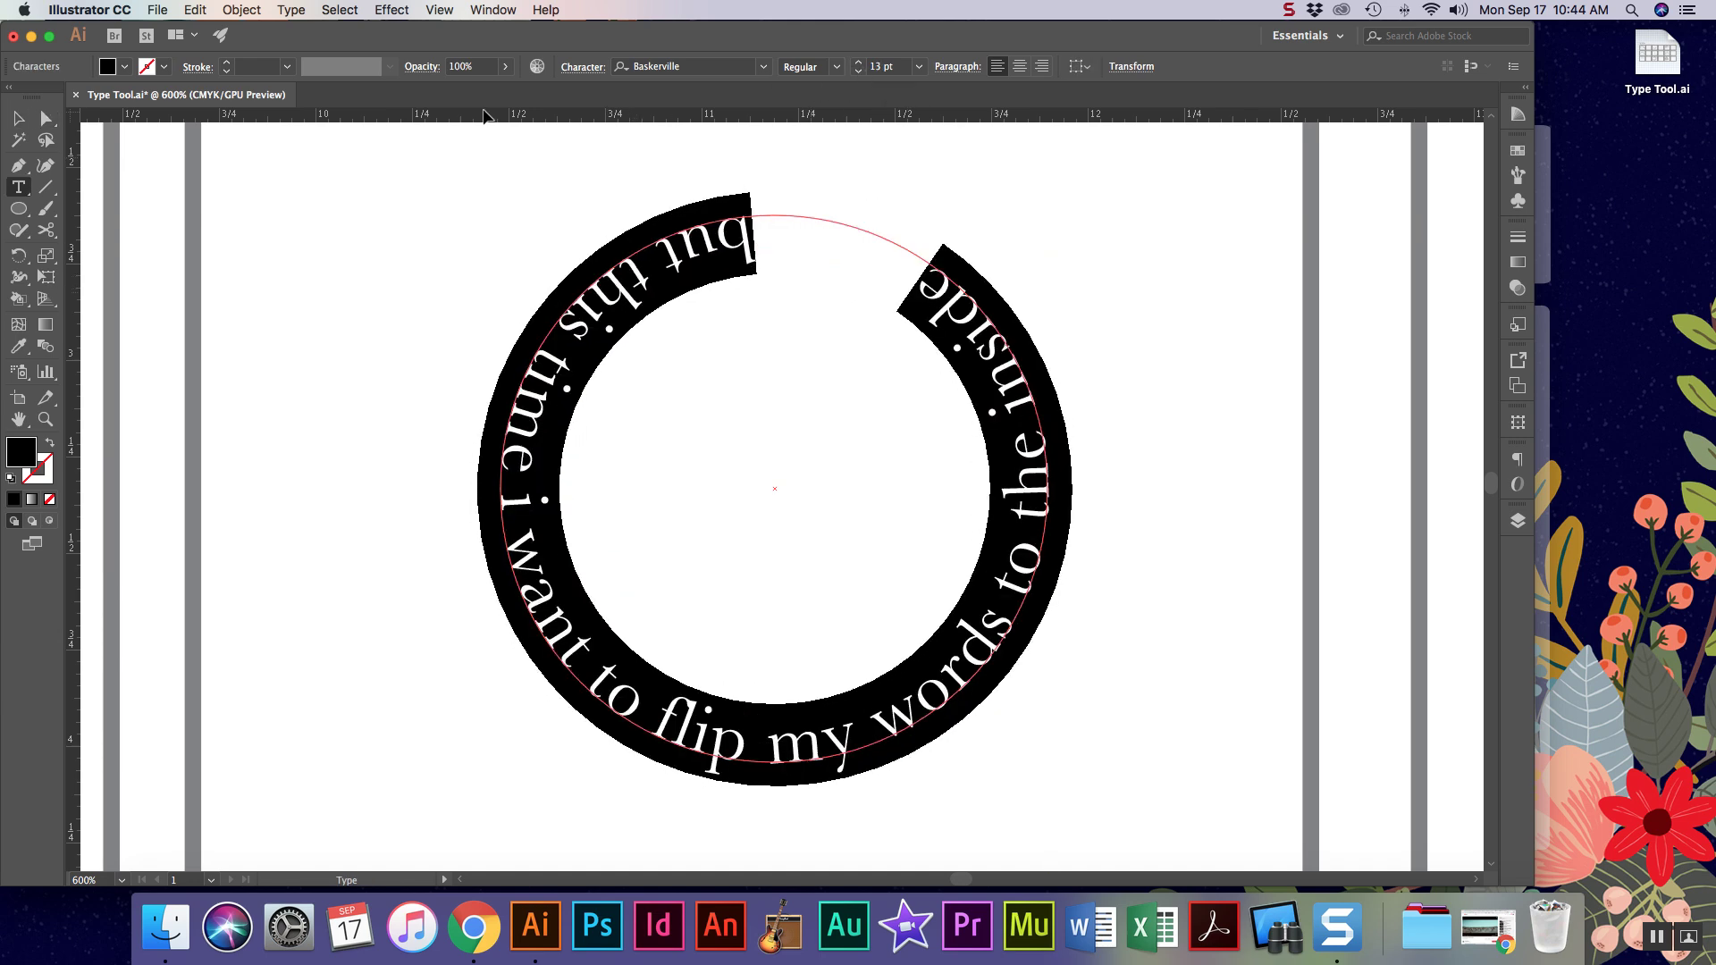
{"action": "left_click", "coordinate": [857, 71]}
{"action": "left_click", "coordinate": [858, 71]}
{"action": "left_click", "coordinate": [858, 72]}
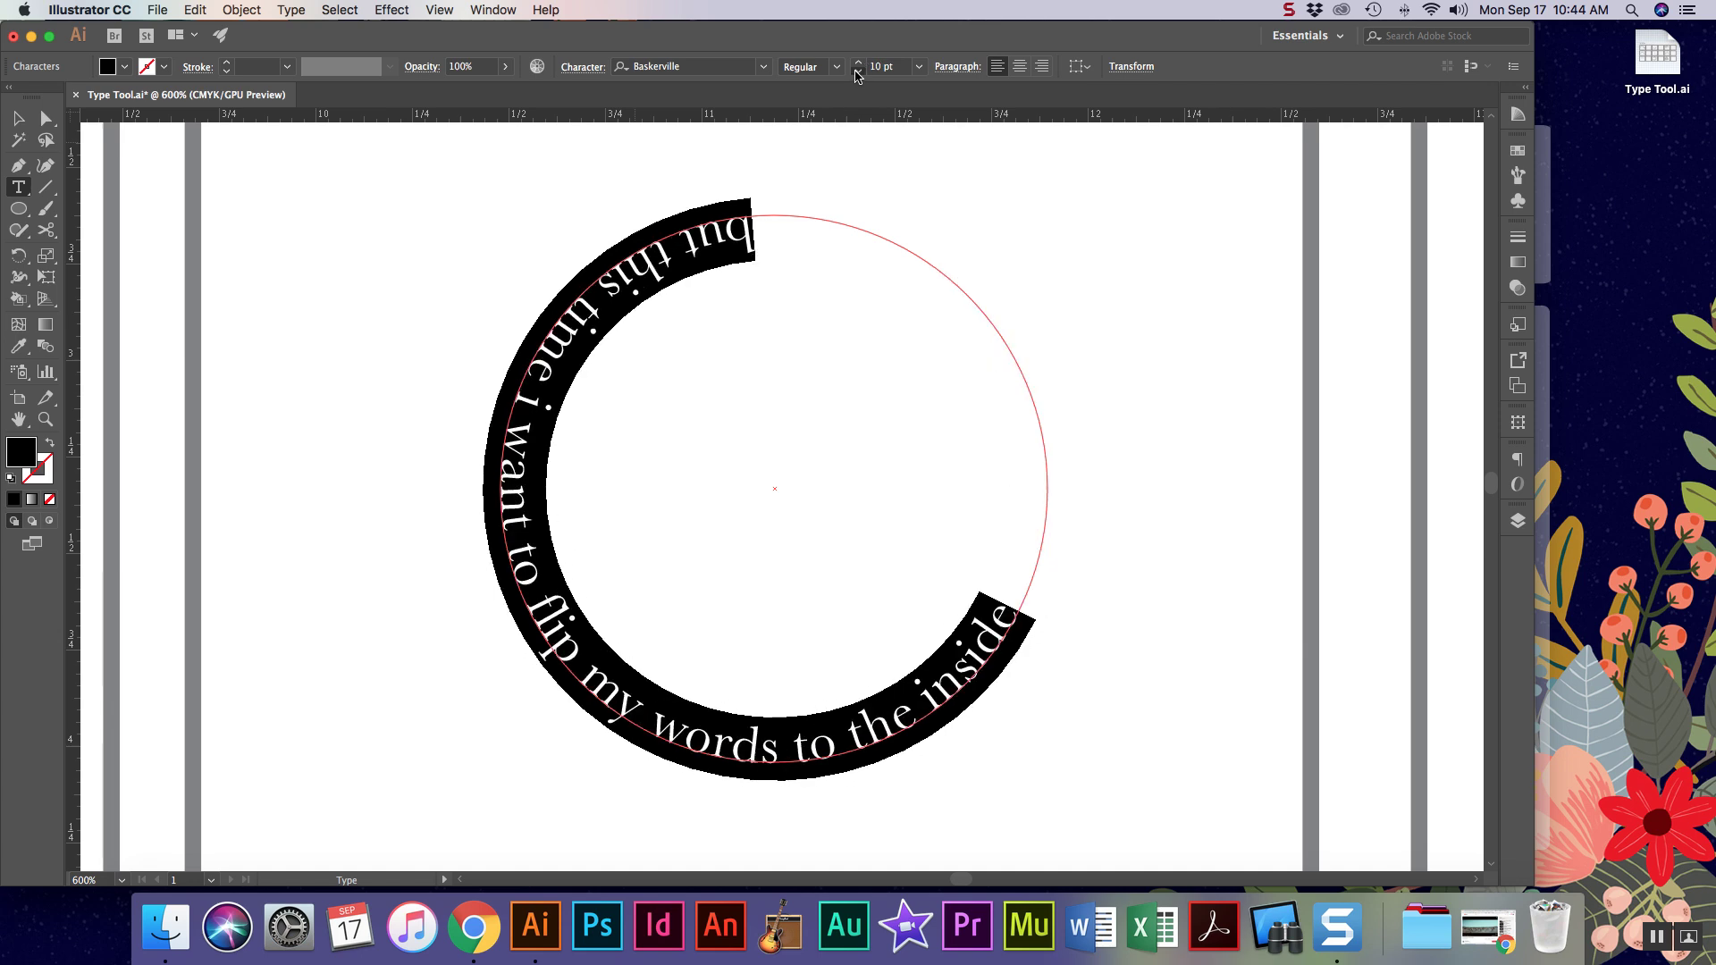
{"action": "left_click", "coordinate": [858, 71]}
{"action": "left_click", "coordinate": [857, 72]}
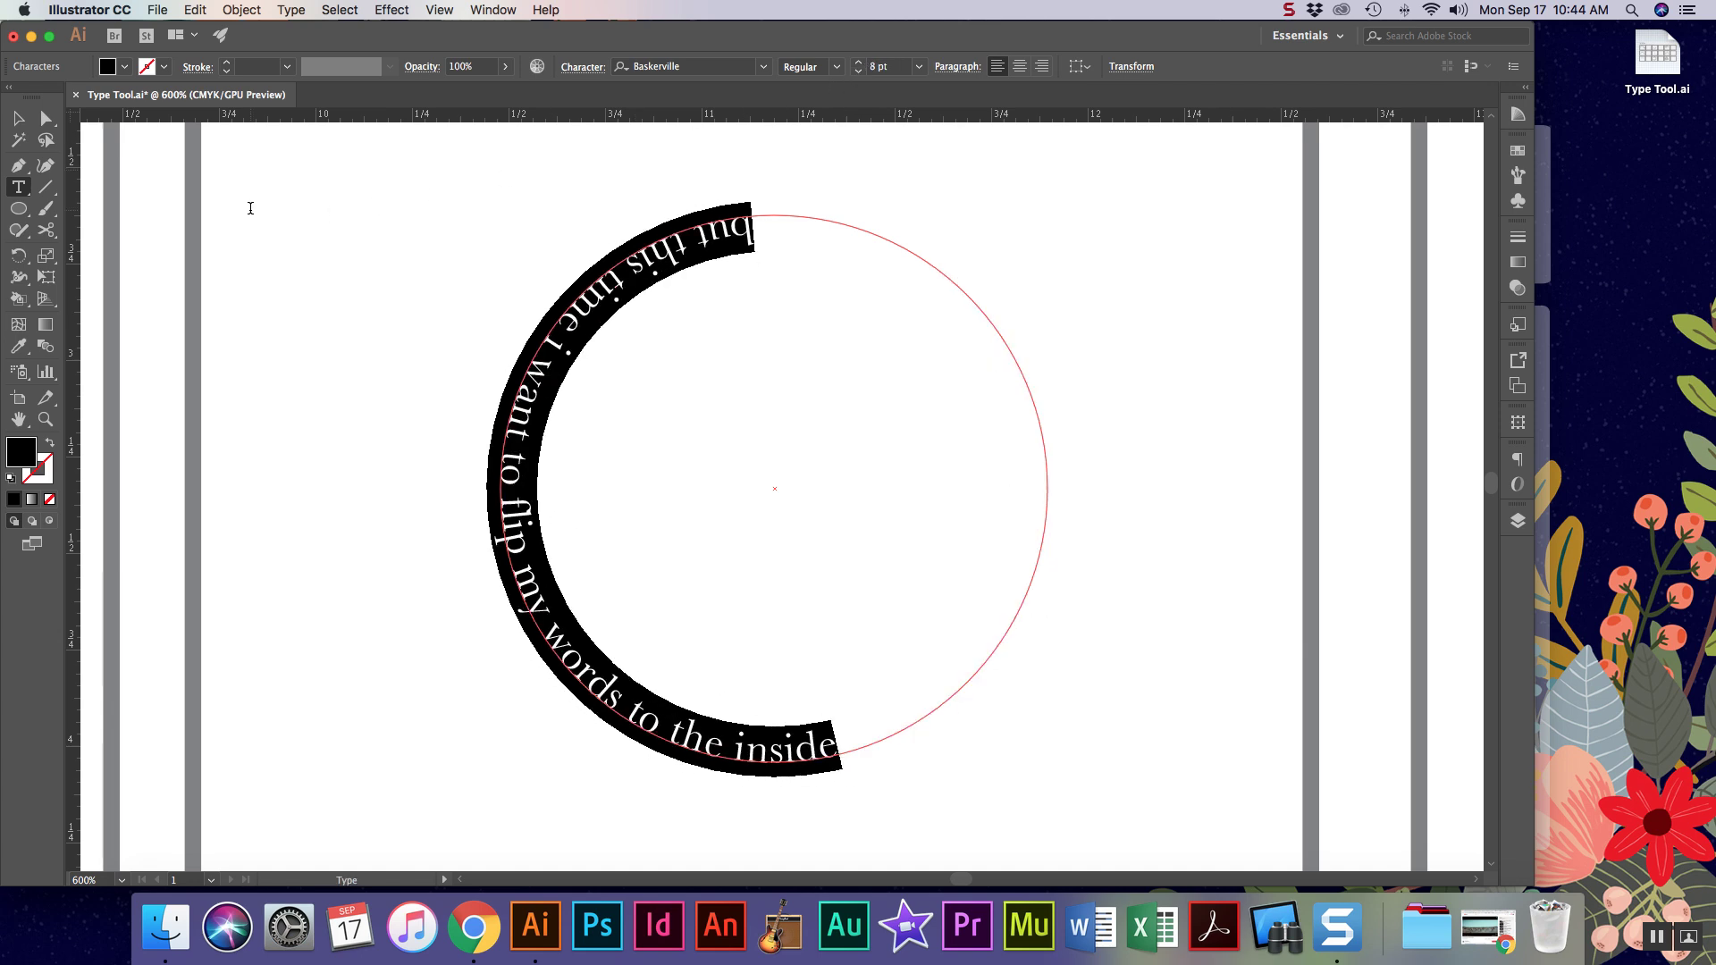
Move the flipped text's start bracket to the circle's left edge so the sentence curves along the lower half, and deselect it.
{"action": "left_click", "coordinate": [46, 118]}
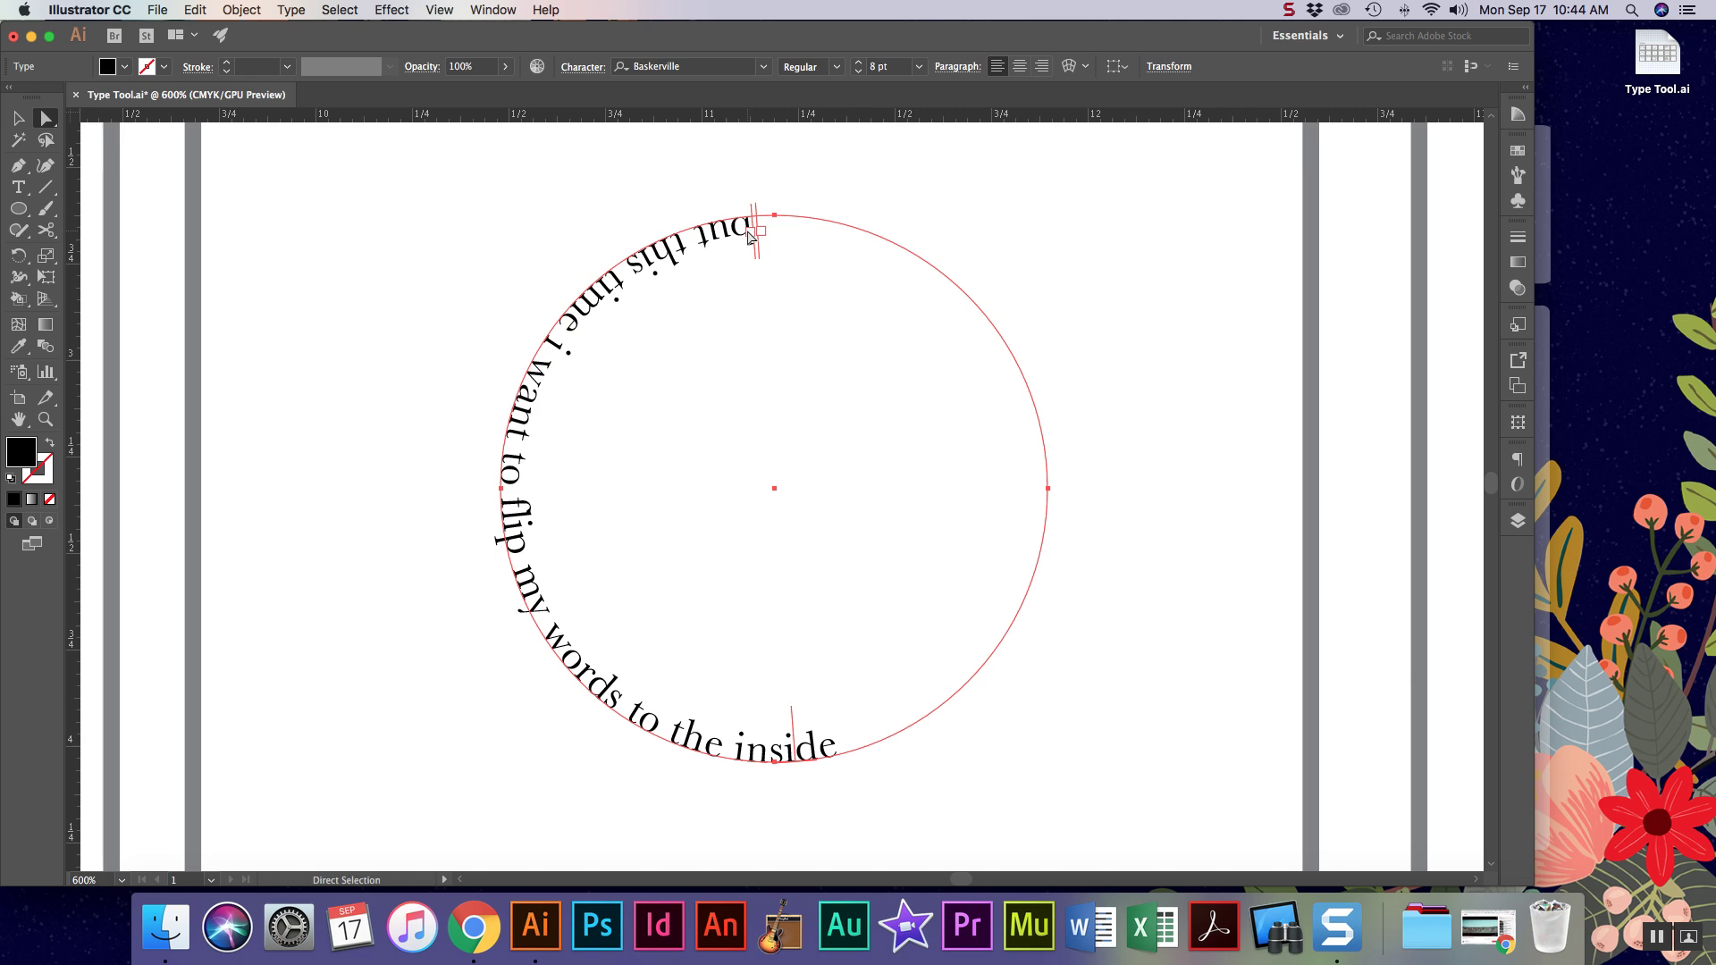
{"action": "key", "text": "t"}
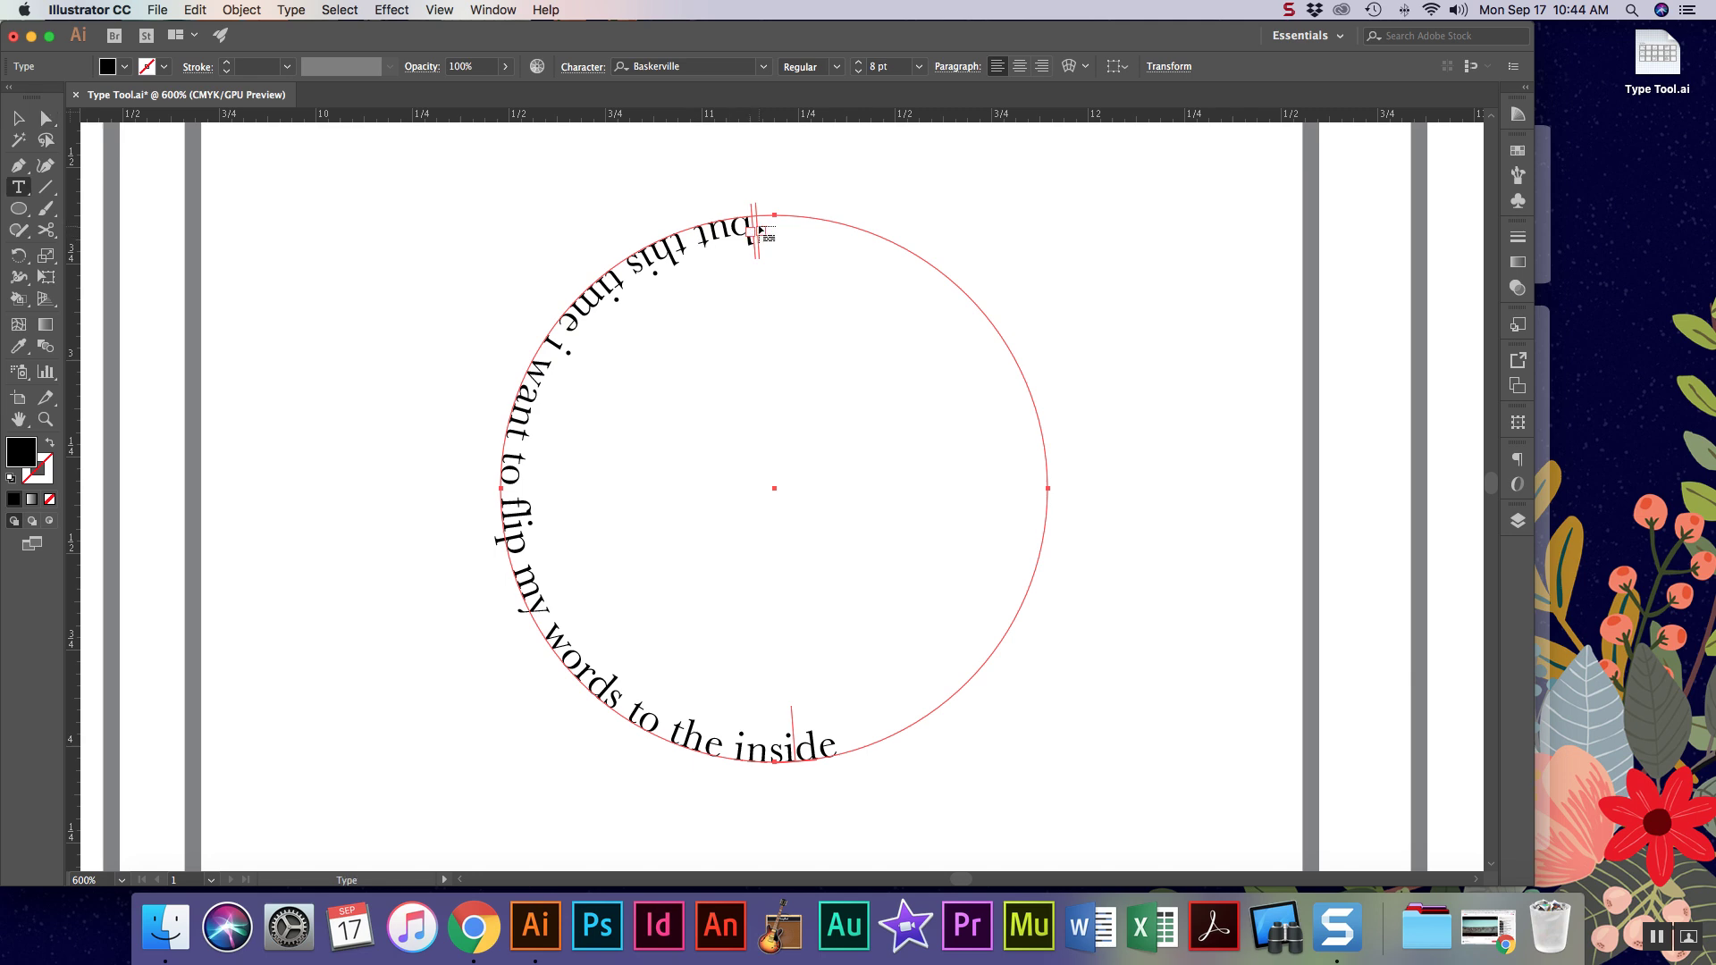
{"action": "key", "text": "a"}
{"action": "left_click_drag", "start_coordinate": [754, 237], "coordinate": [561, 469]}
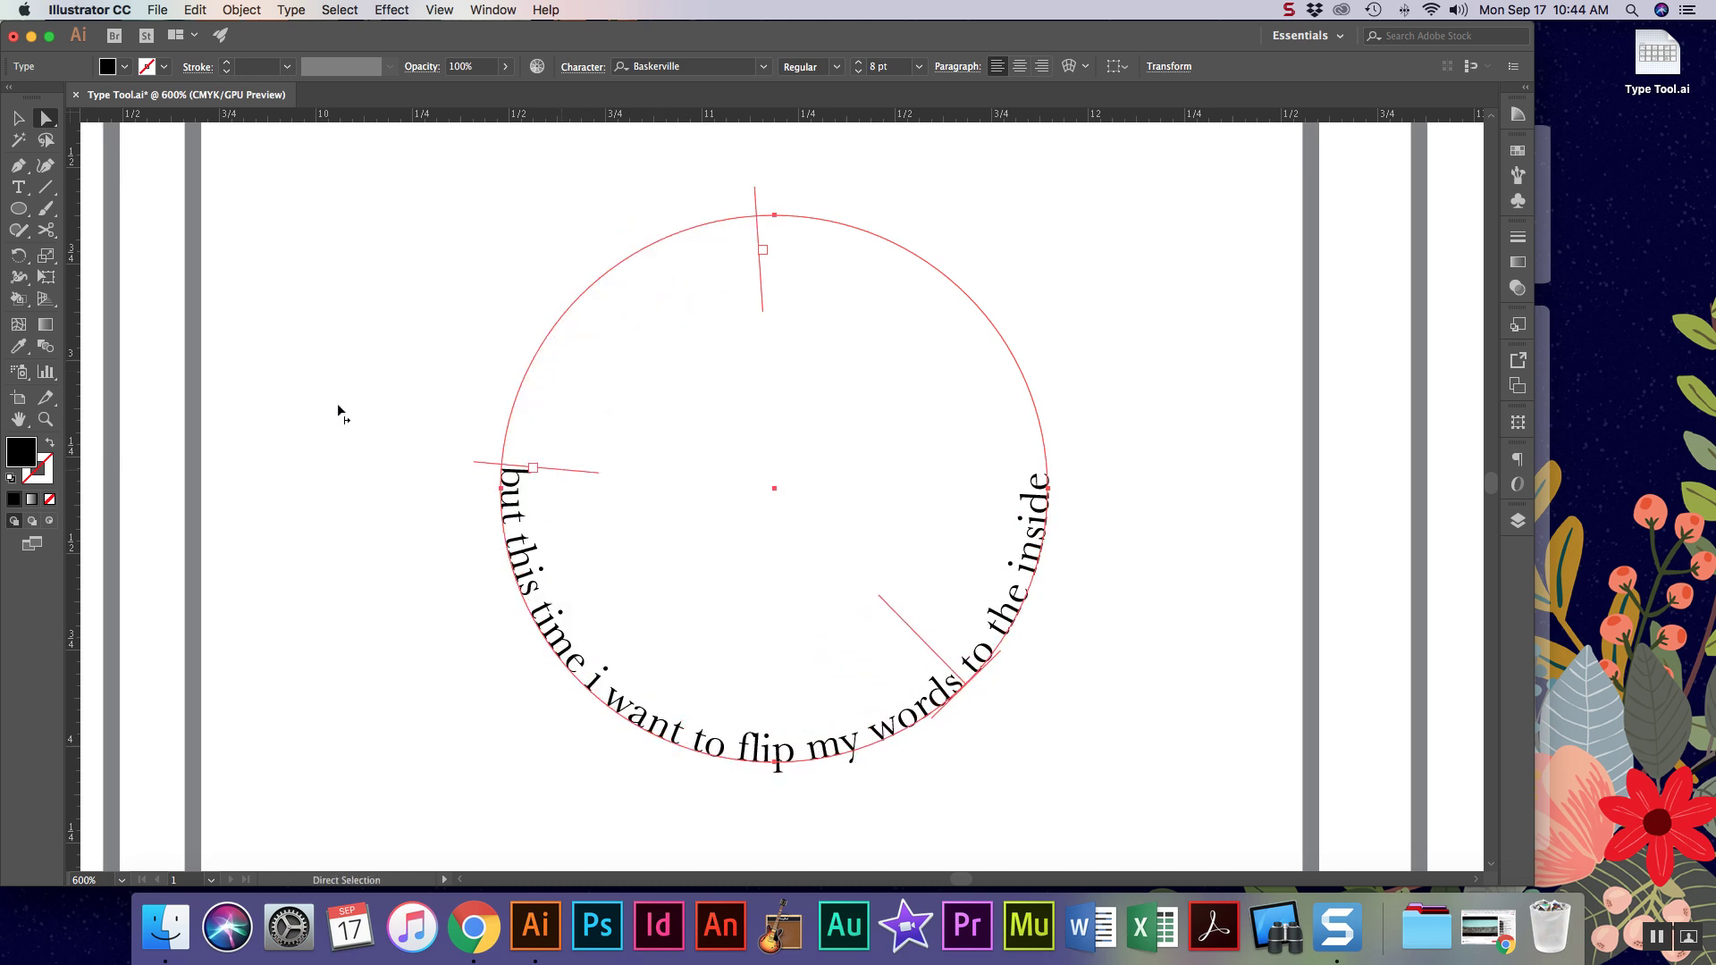
{"action": "key", "text": "v"}
{"action": "left_click", "coordinate": [456, 366]}
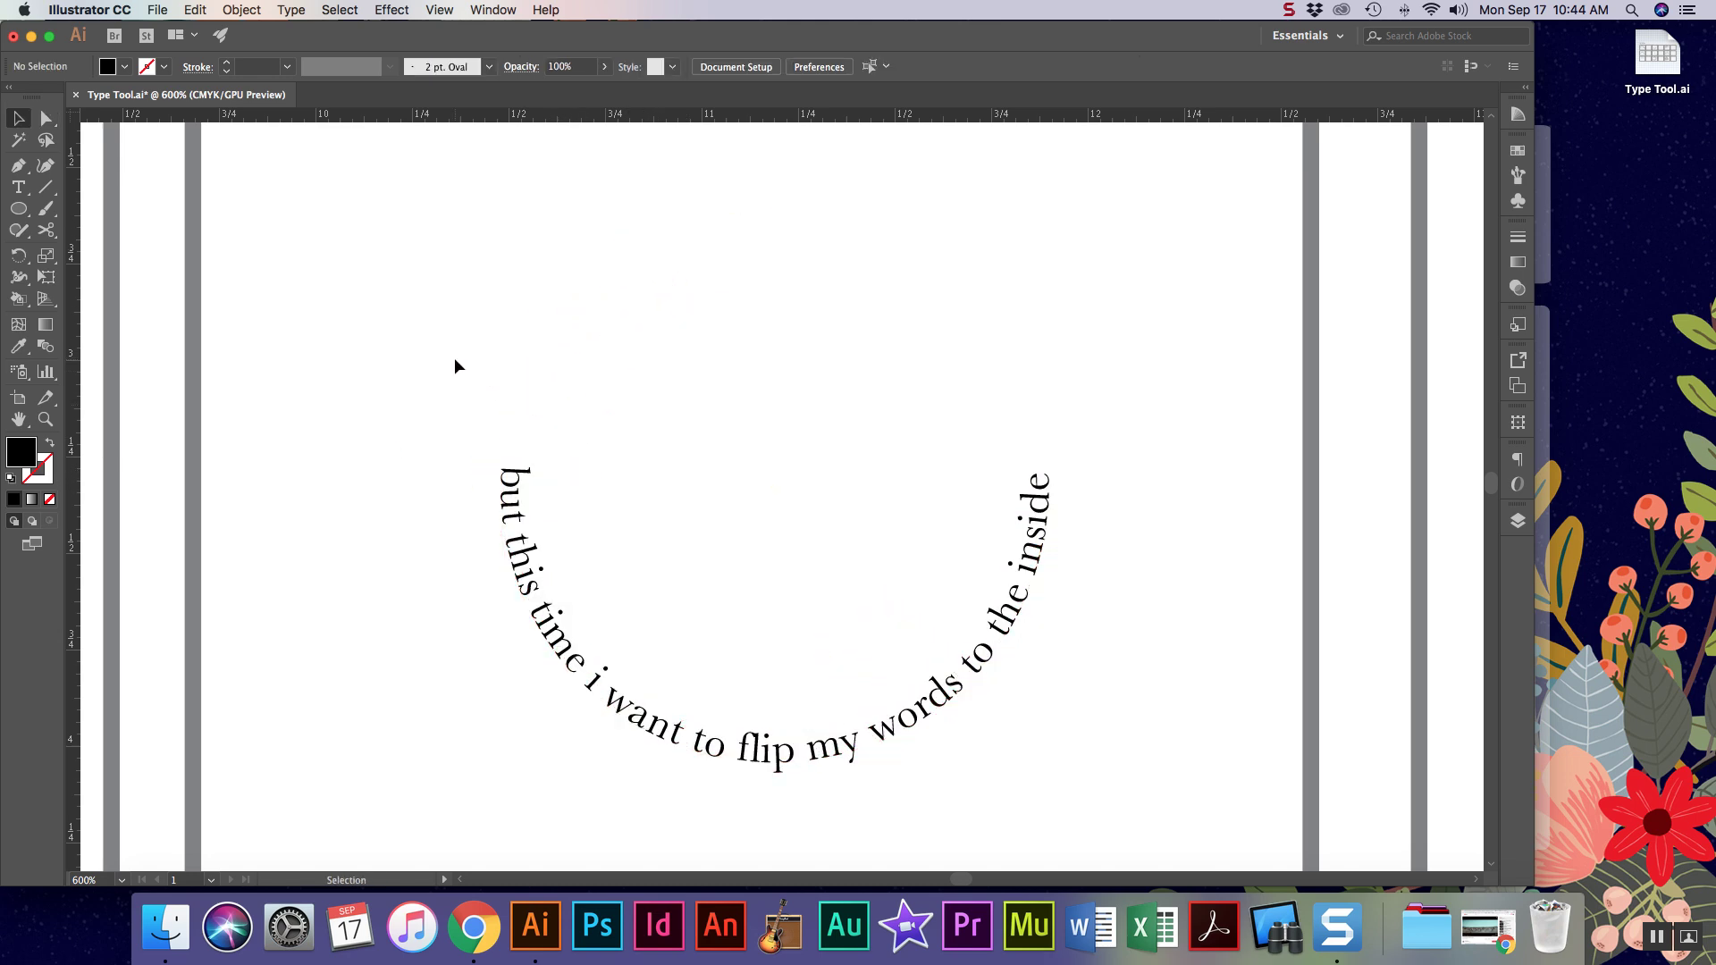
Create a vertical type area in the Vertical Type YOURS box reading "and we type into your going that that my font is going a different way, vertically".
{"action": "key", "text": "super+minus"}
{"action": "key", "text": "super+minus"}
{"action": "key", "text": "super+minus"}
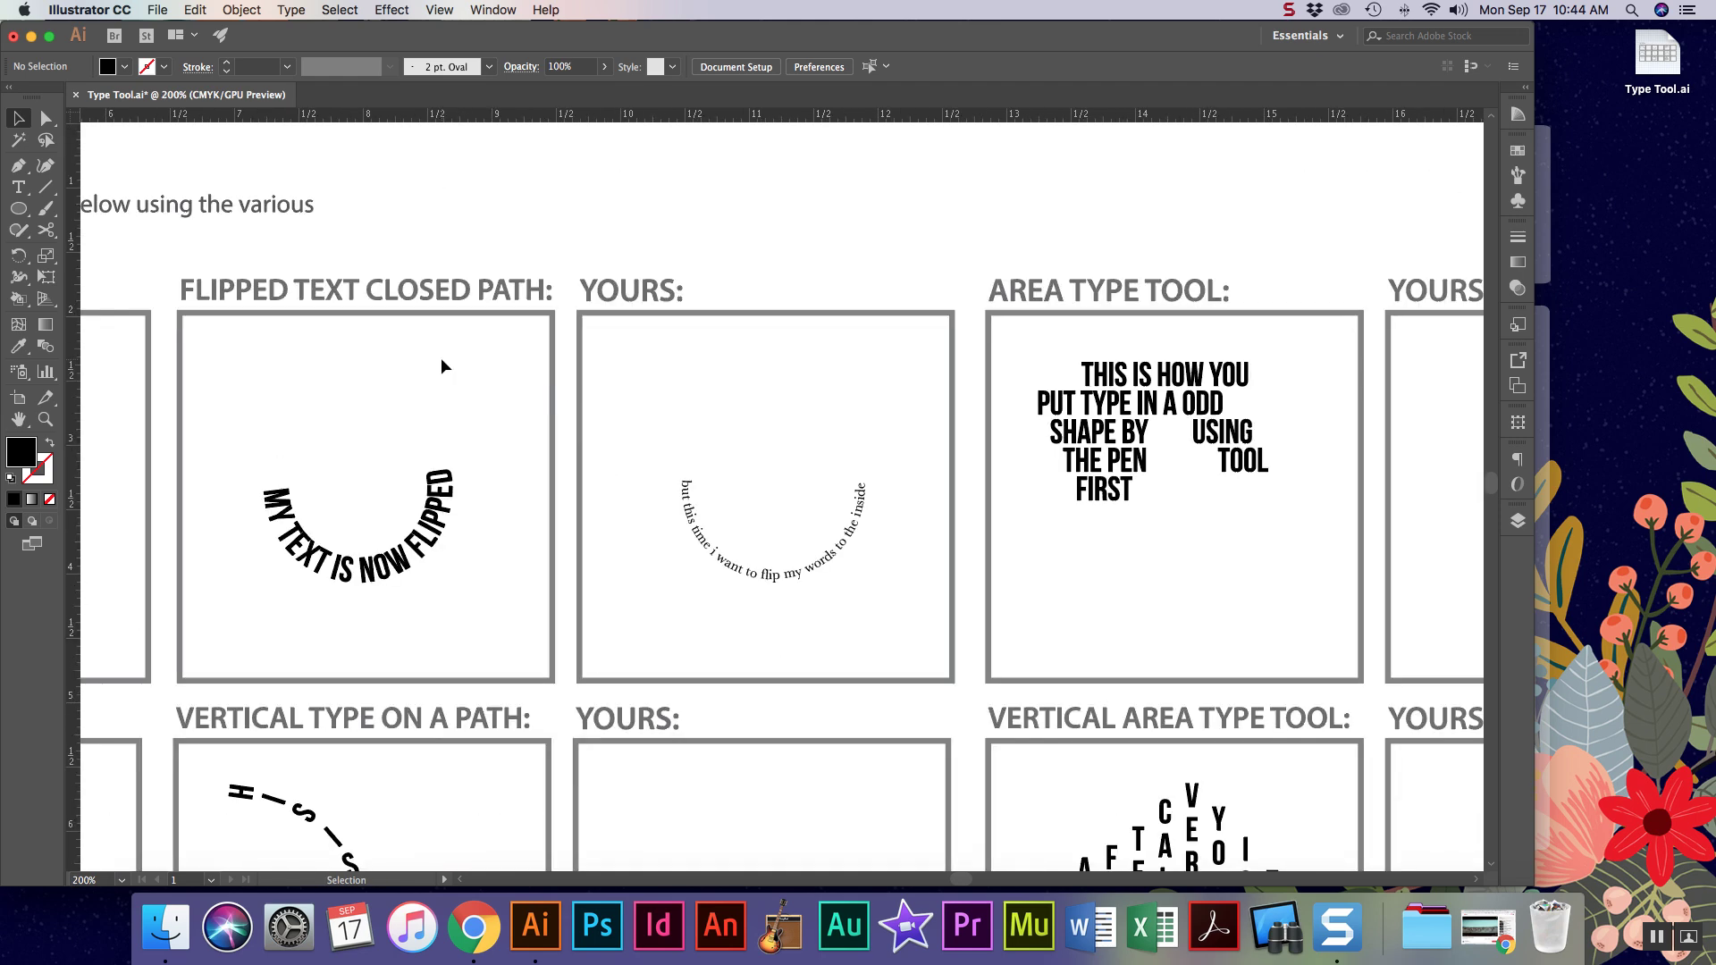
{"action": "scroll", "coordinate": [442, 358], "scroll_direction": "down", "scroll_amount": 6}
{"action": "scroll", "coordinate": [442, 358], "scroll_direction": "left", "scroll_amount": 7}
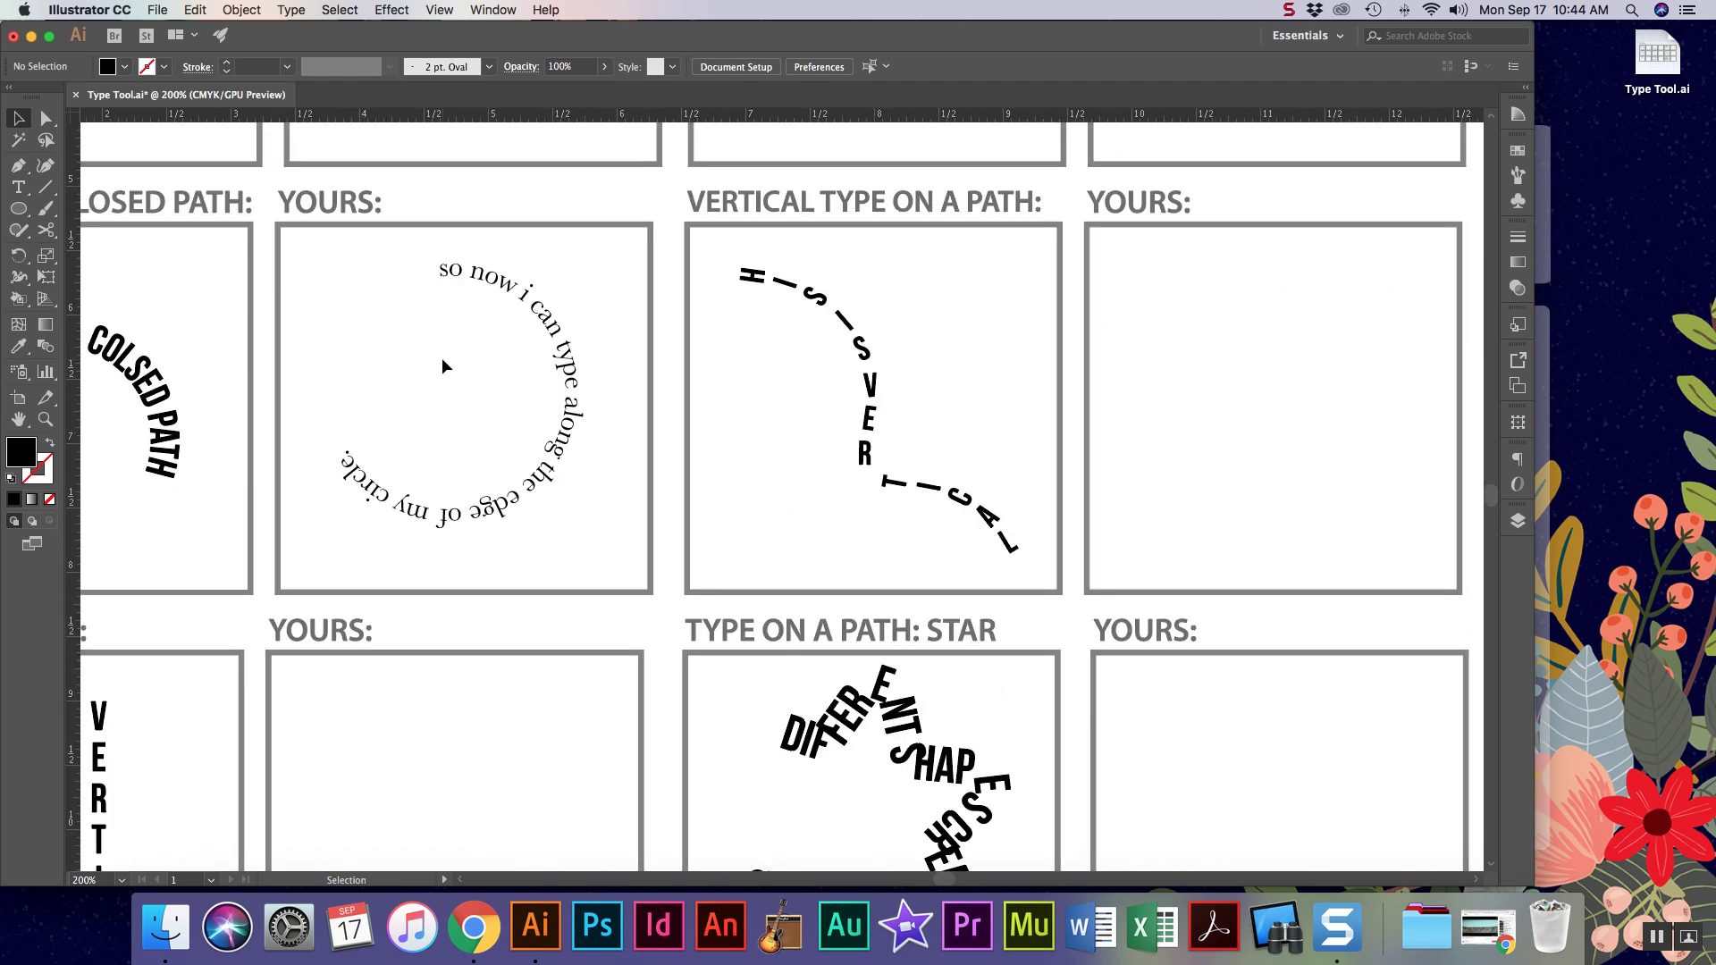
{"action": "scroll", "coordinate": [441, 358], "scroll_direction": "down", "scroll_amount": 3}
{"action": "scroll", "coordinate": [442, 357], "scroll_direction": "left", "scroll_amount": 2}
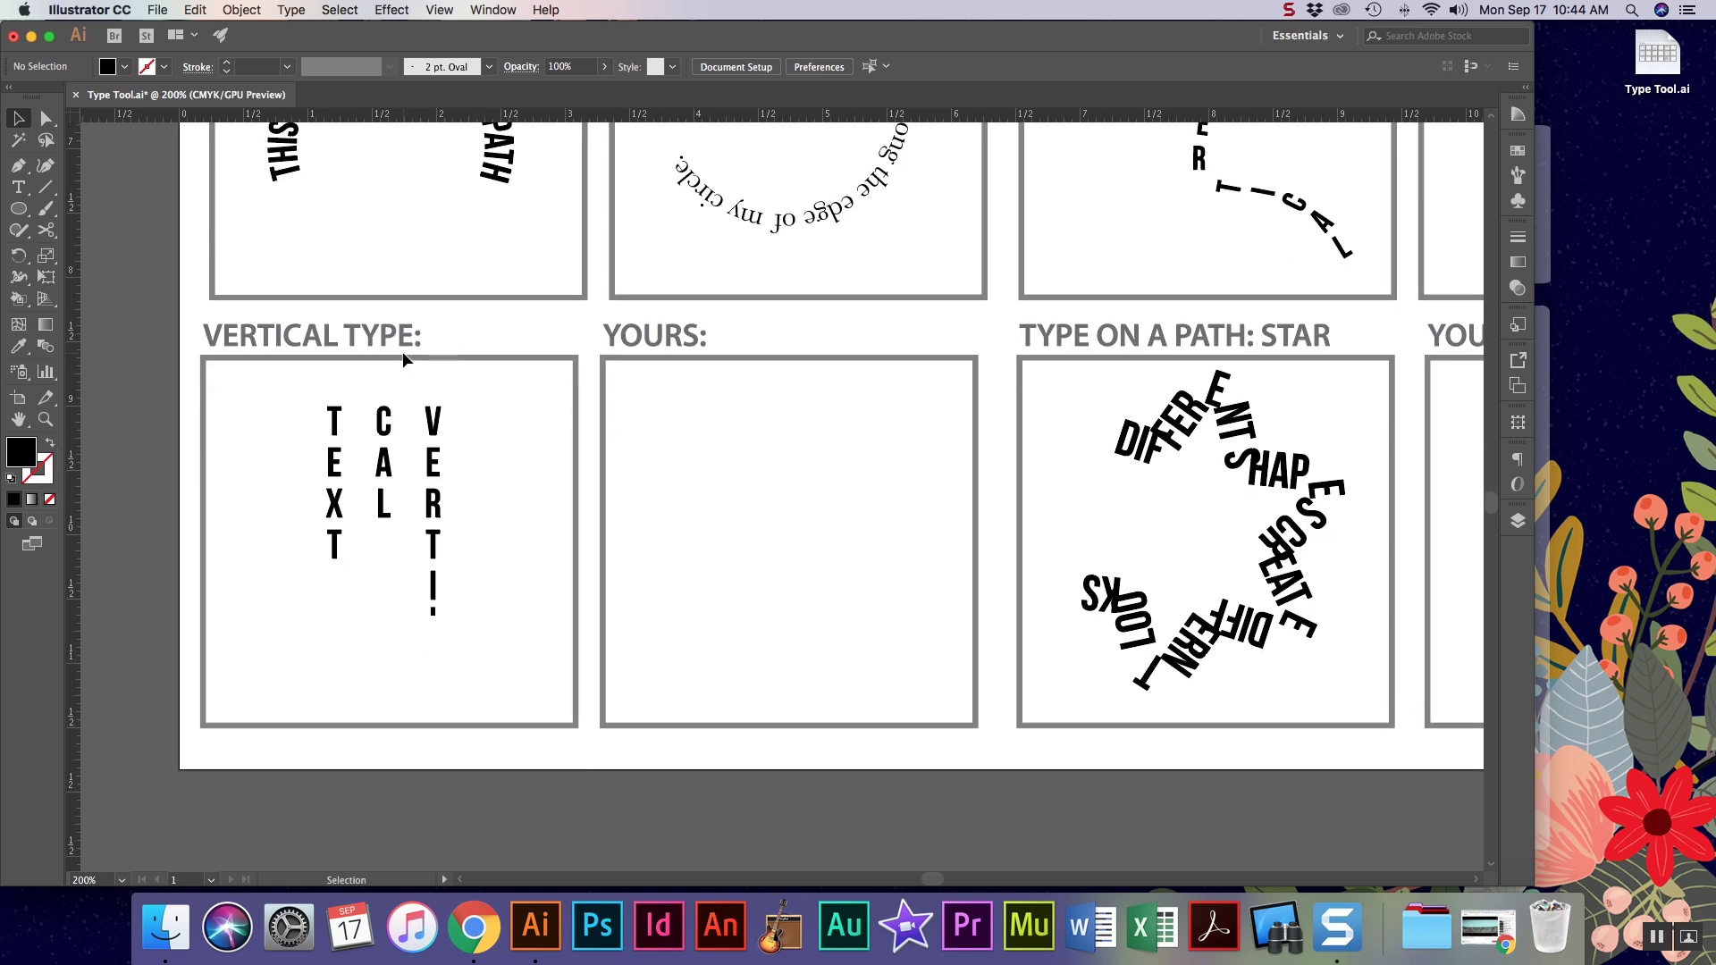
{"action": "left_click", "coordinate": [18, 187]}
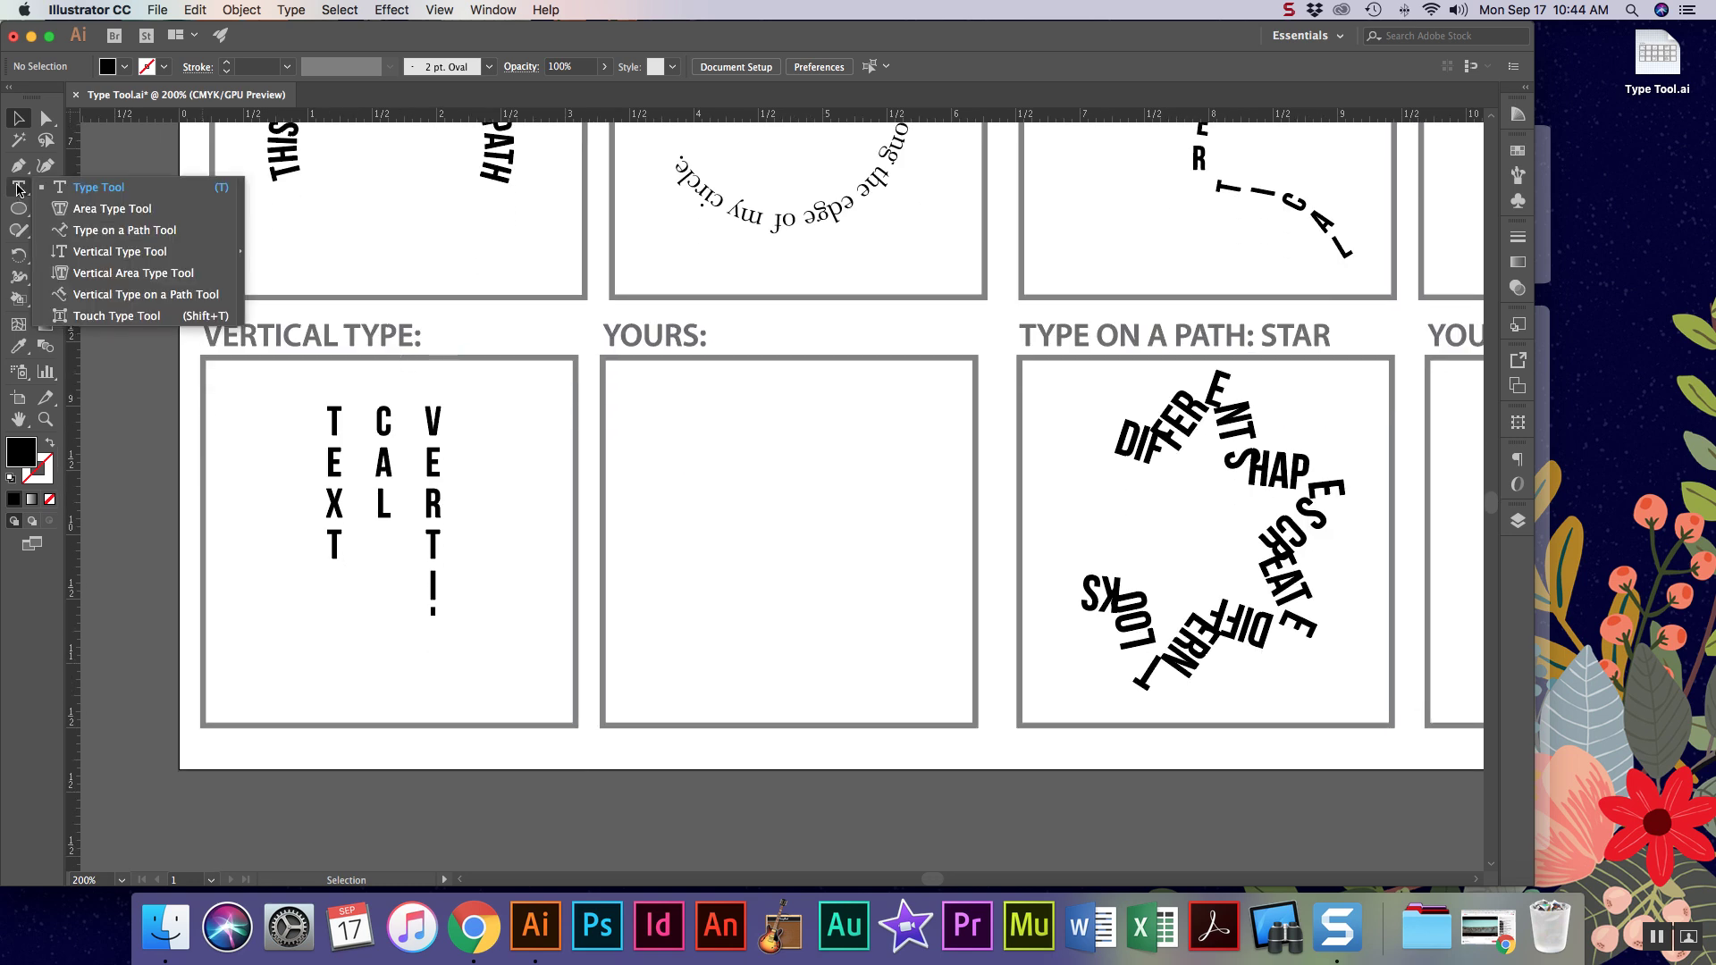
{"action": "left_click", "coordinate": [89, 252]}
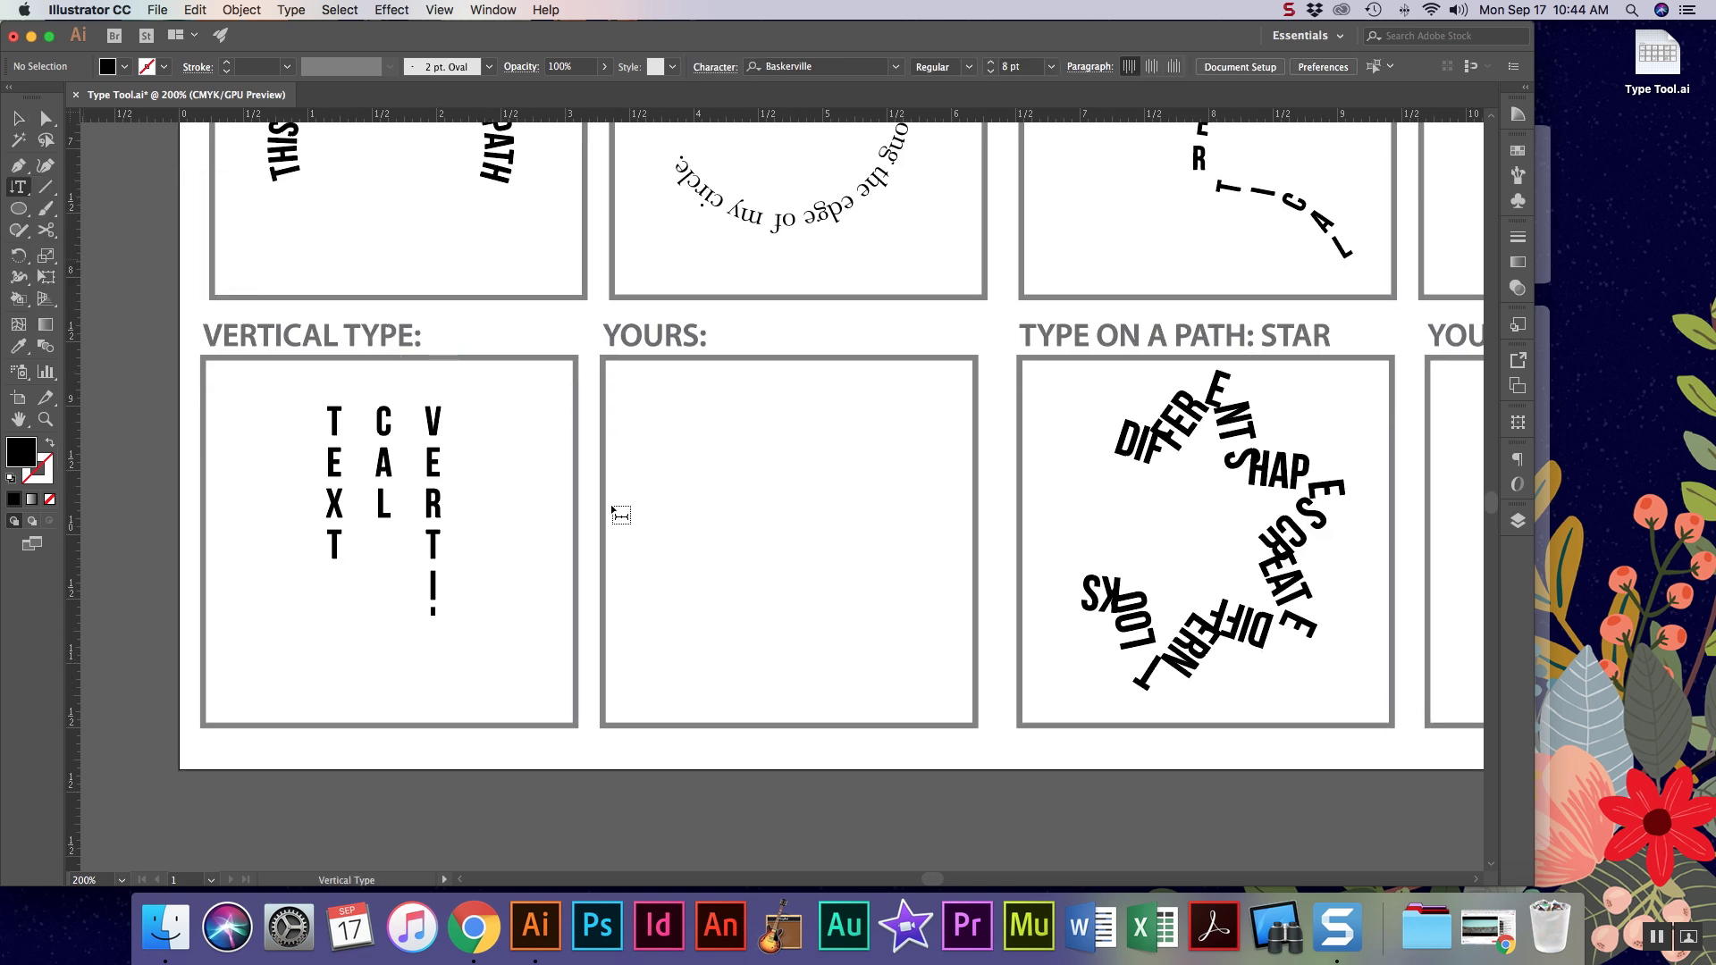
{"action": "left_click_drag", "start_coordinate": [668, 399], "coordinate": [922, 646]}
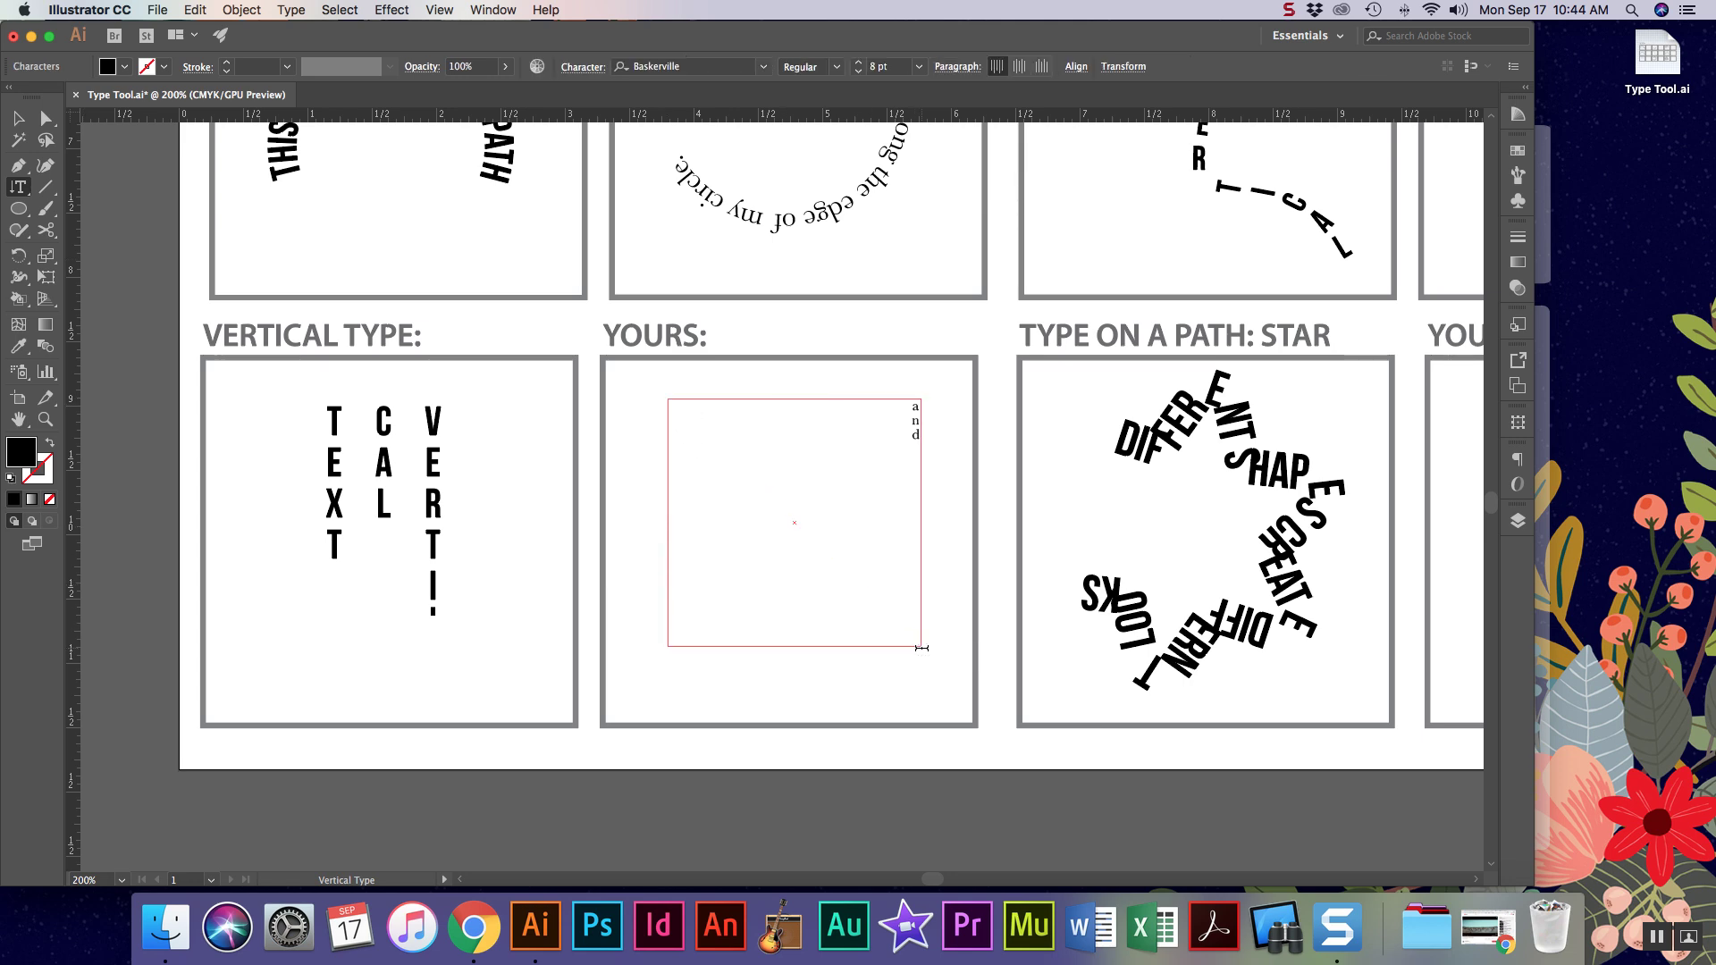
{"action": "type", "text": "and we type into your going that that"}
{"action": "key", "text": "BackSpace"}
{"action": "type", "text": "going a different way, "}
{"action": "type", "text": "vertically"}
Set the font size of the whole vertical text to 10 pt.
{"action": "triple_click", "coordinate": [823, 515]}
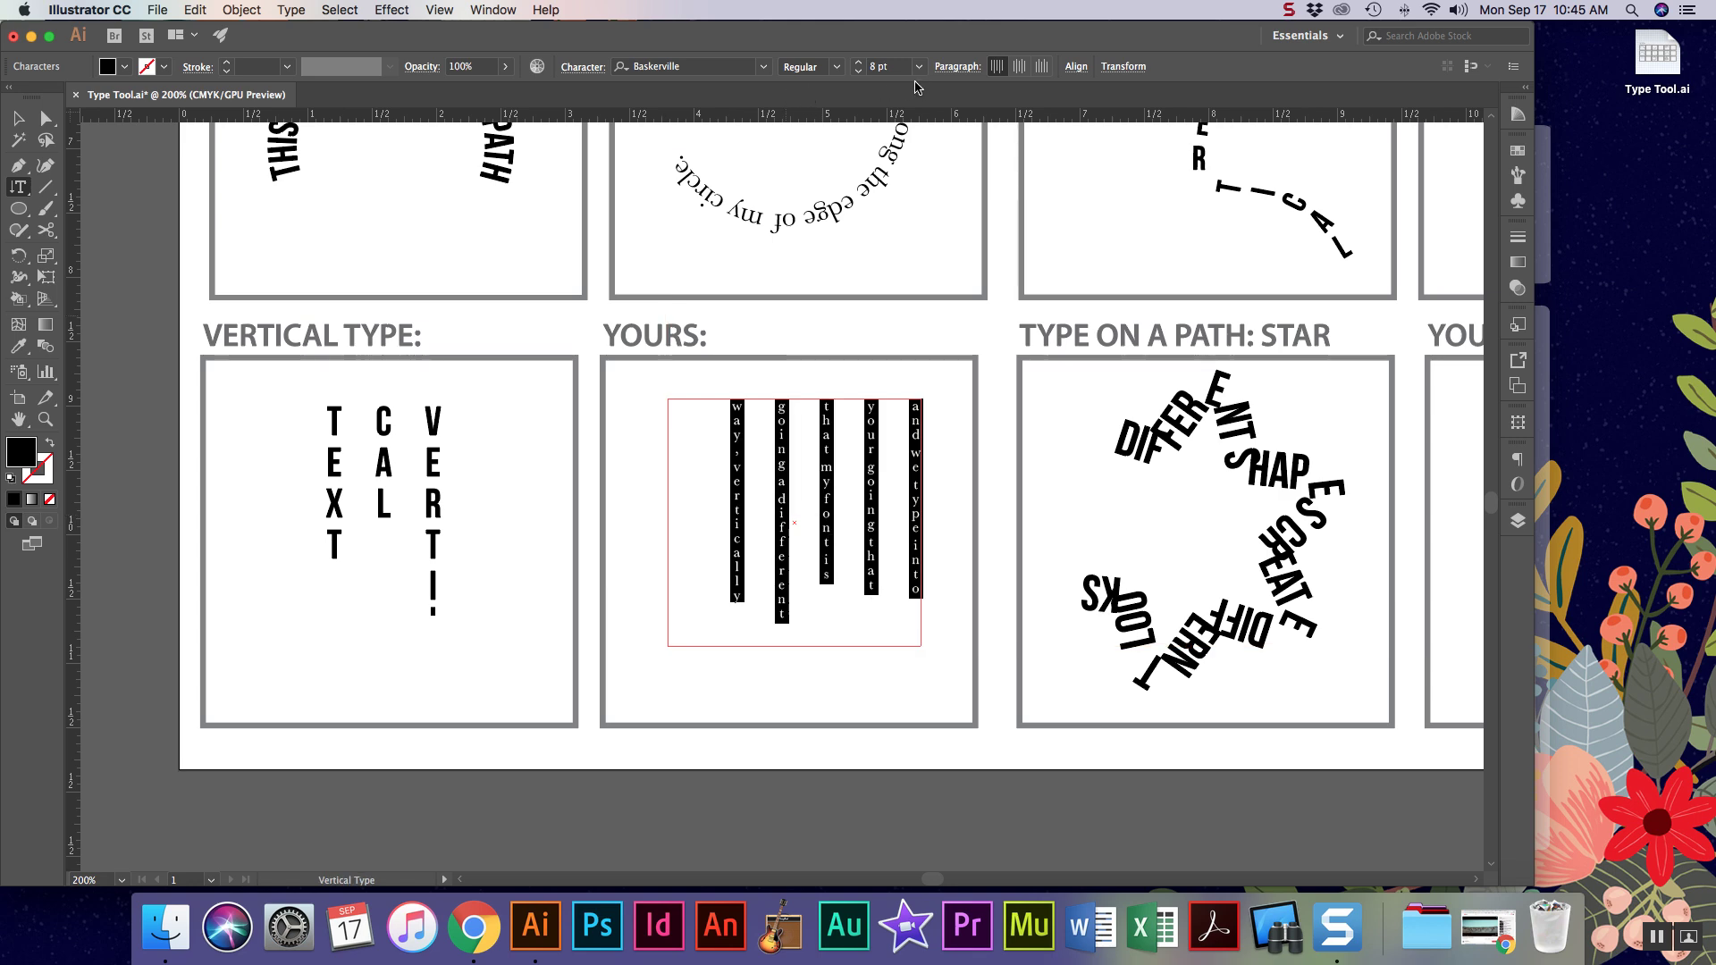
{"action": "left_click", "coordinate": [857, 64]}
{"action": "left_click", "coordinate": [856, 63]}
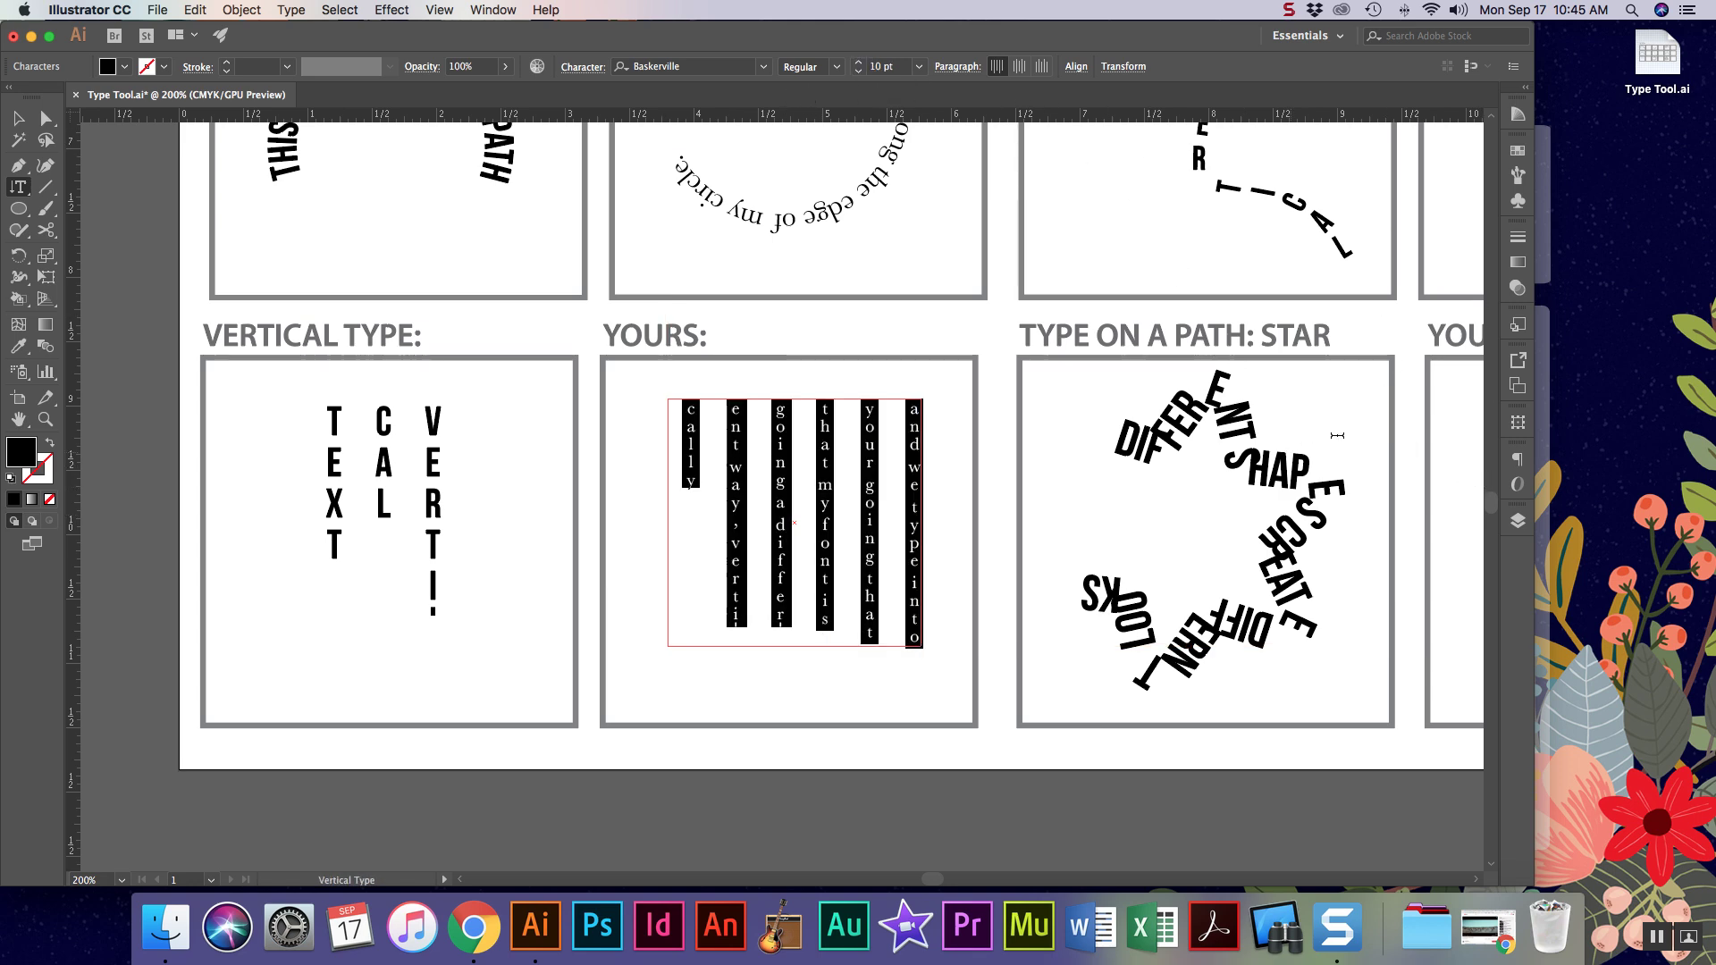
Show the Character settings and reduce the vertical text's leading to 11 pt to bring its columns closer together.
{"action": "left_click", "coordinate": [505, 10]}
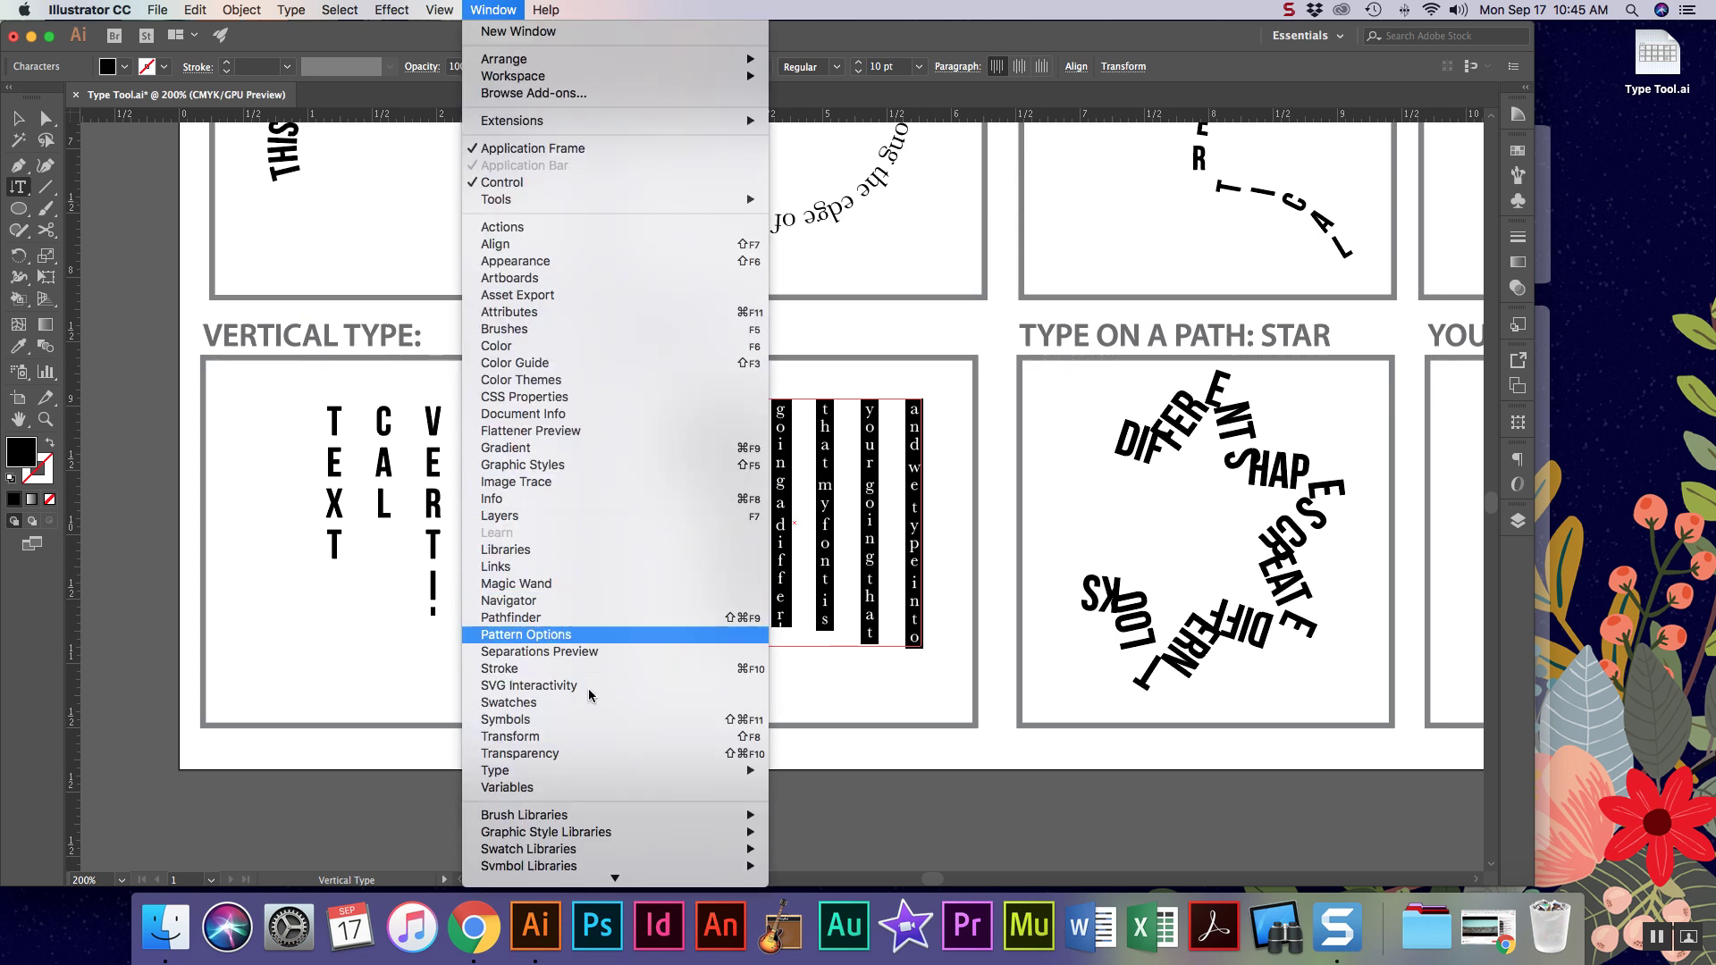
{"action": "mouse_move", "coordinate": [563, 771]}
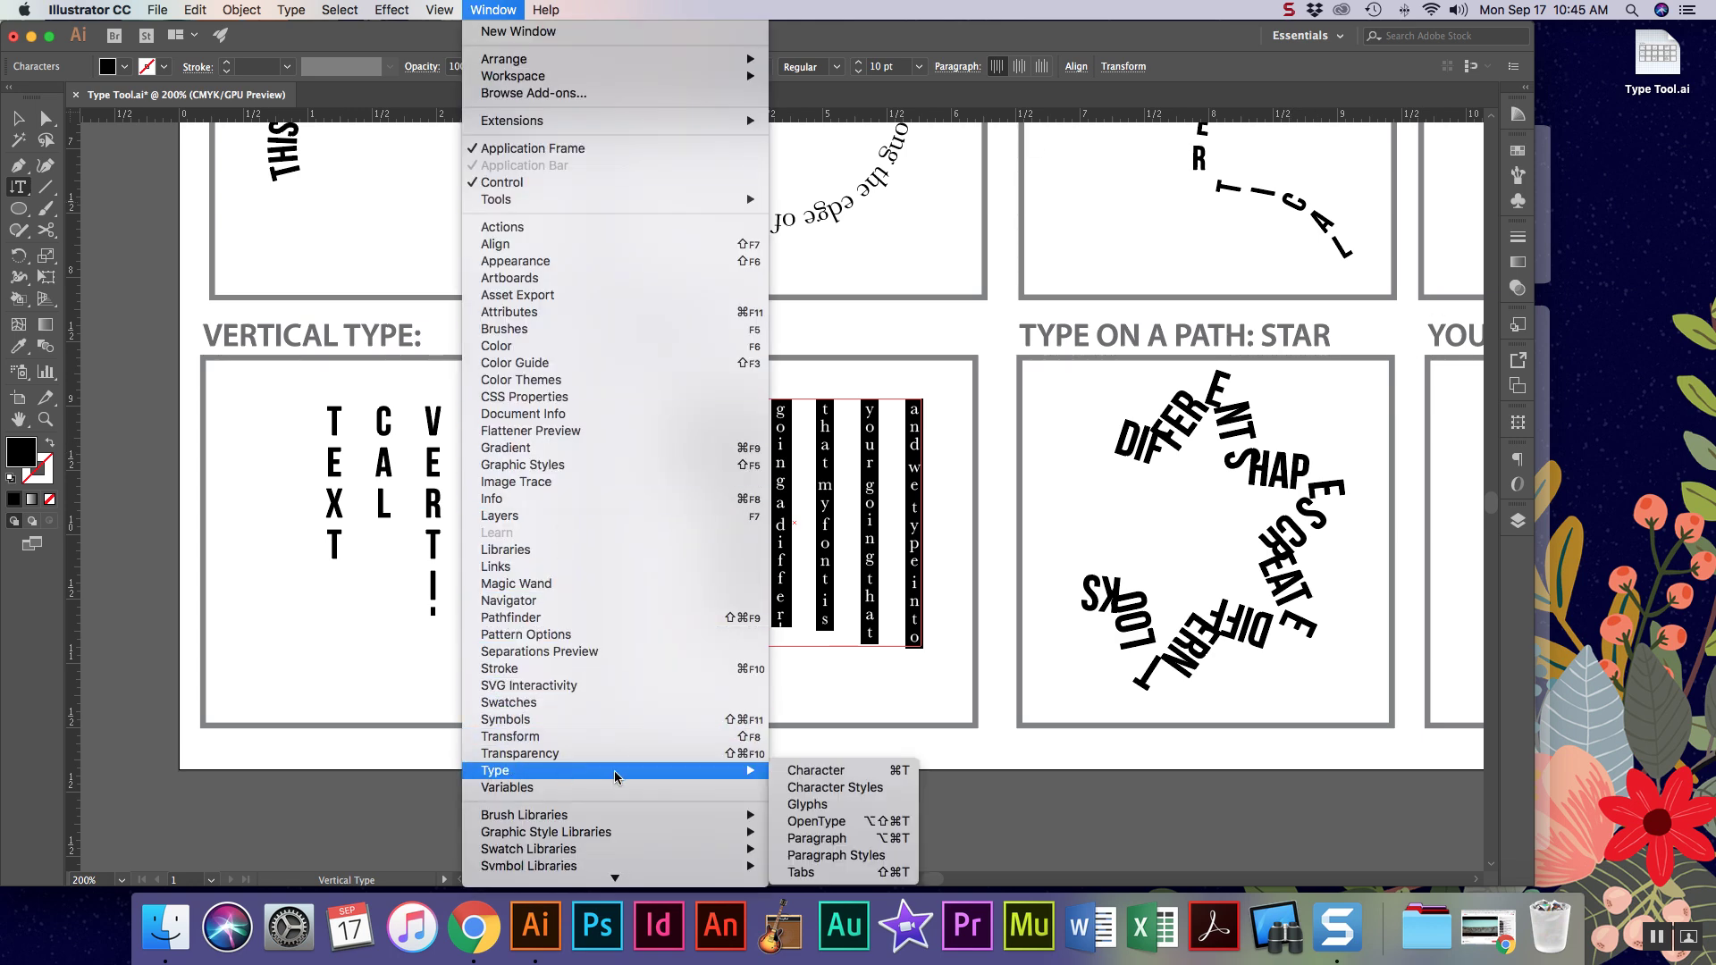
{"action": "left_click", "coordinate": [868, 773]}
{"action": "left_click", "coordinate": [1249, 272]}
{"action": "left_click", "coordinate": [1248, 272]}
{"action": "left_click", "coordinate": [1249, 271]}
{"action": "left_click", "coordinate": [1249, 272]}
{"action": "left_click", "coordinate": [1249, 272]}
{"action": "left_click", "coordinate": [1249, 272]}
{"action": "left_click", "coordinate": [1249, 272]}
{"action": "left_click", "coordinate": [1249, 272]}
{"action": "left_click", "coordinate": [1249, 271]}
{"action": "left_click", "coordinate": [1249, 271]}
{"action": "left_click", "coordinate": [1249, 272]}
{"action": "left_click", "coordinate": [1249, 272]}
{"action": "left_click", "coordinate": [1249, 272]}
{"action": "left_click", "coordinate": [1249, 272]}
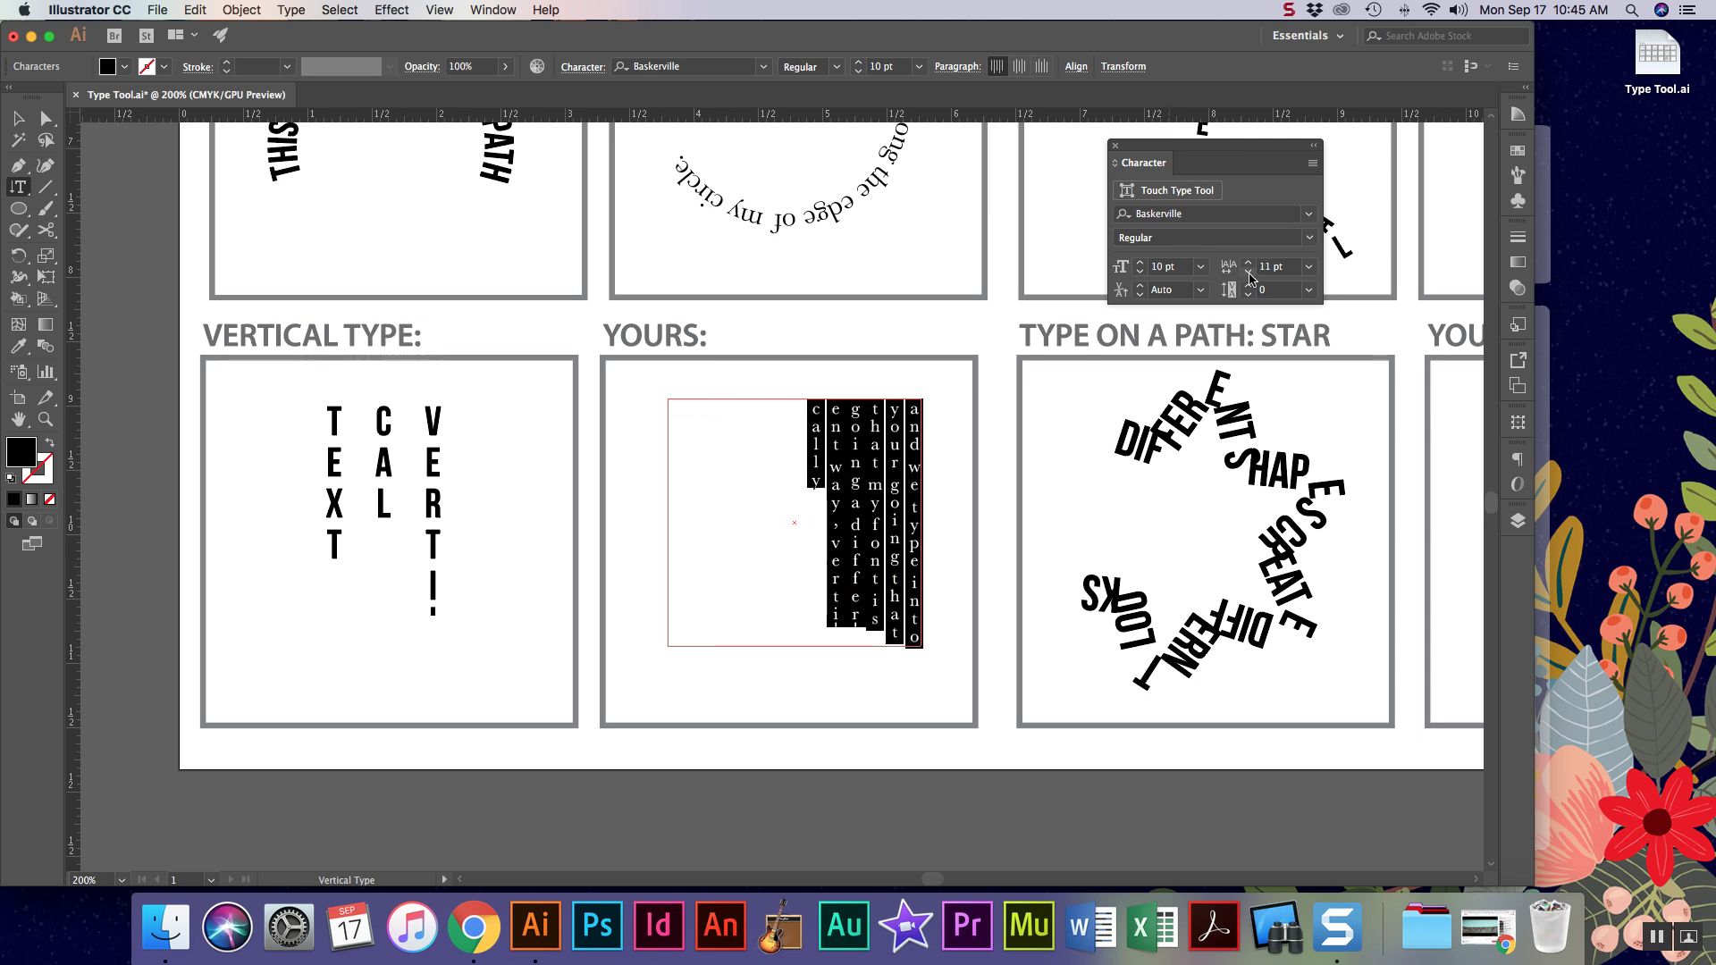
Increase the vertical text's tracking to 62 and deselect the text.
{"action": "left_click", "coordinate": [1250, 293]}
{"action": "left_click", "coordinate": [1250, 286]}
{"action": "left_click", "coordinate": [1250, 286]}
{"action": "left_click", "coordinate": [1250, 286]}
{"action": "left_click", "coordinate": [1250, 286]}
{"action": "left_click", "coordinate": [1249, 286]}
{"action": "left_click", "coordinate": [1250, 286]}
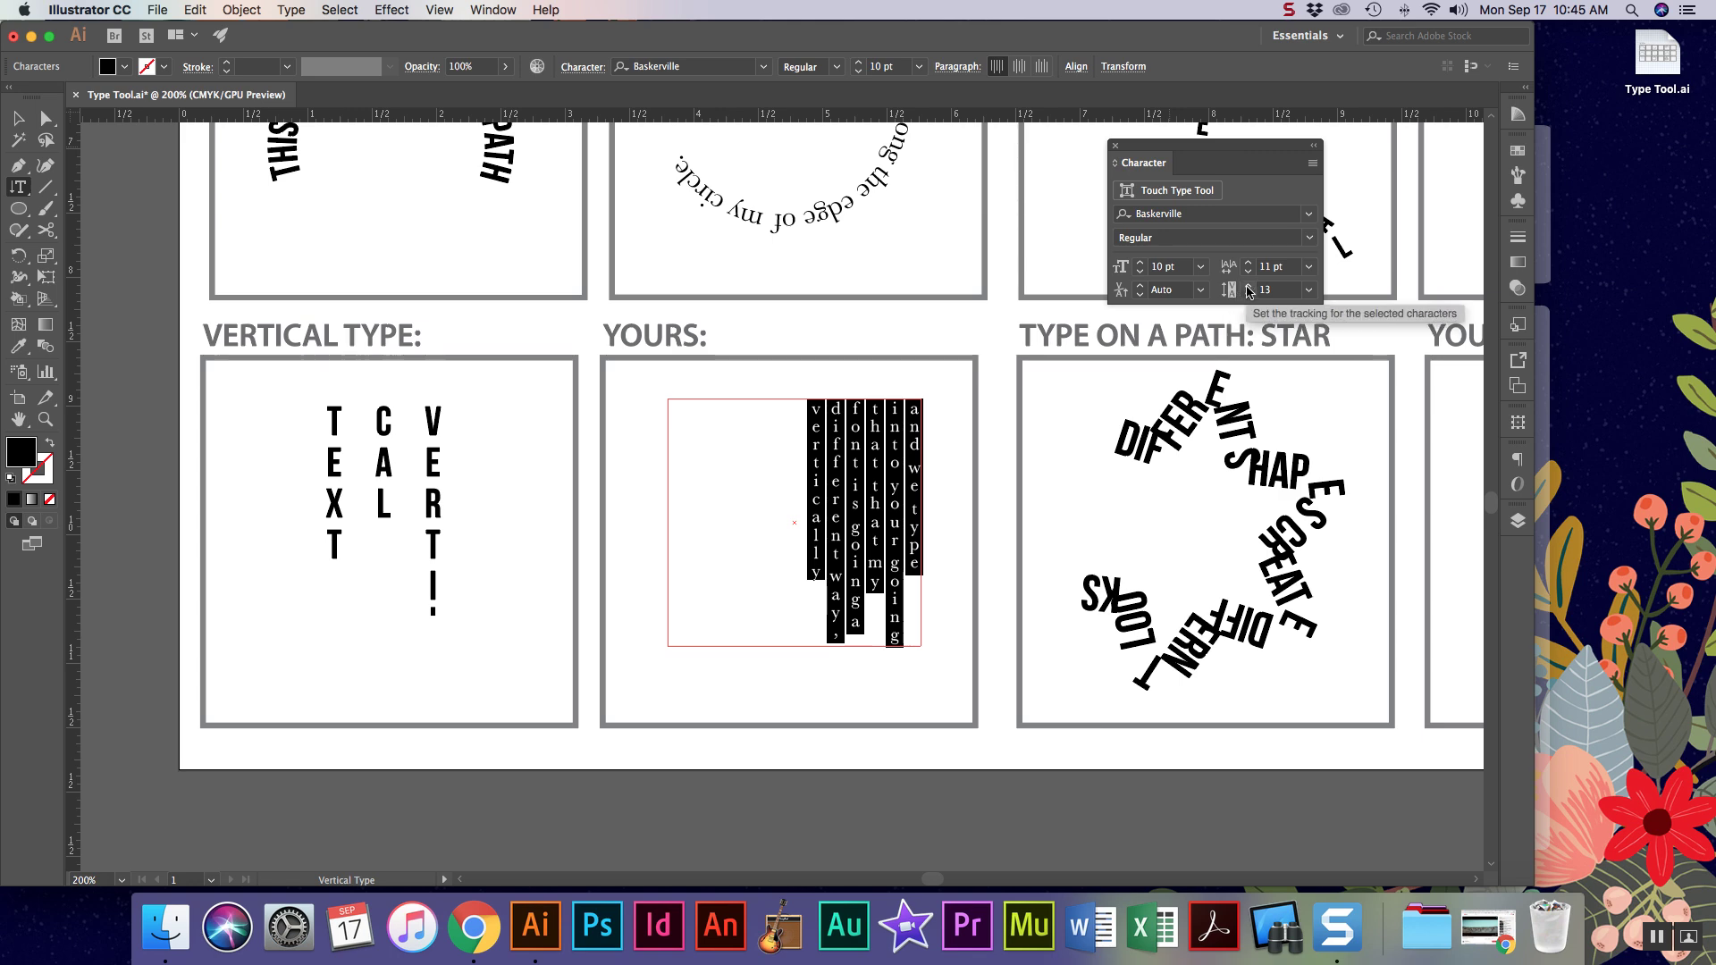
{"action": "left_click", "coordinate": [1249, 286]}
{"action": "left_click", "coordinate": [1248, 286]}
{"action": "left_click", "coordinate": [1249, 286]}
{"action": "left_click", "coordinate": [1249, 286]}
{"action": "left_click", "coordinate": [1249, 286]}
{"action": "left_click", "coordinate": [1249, 286]}
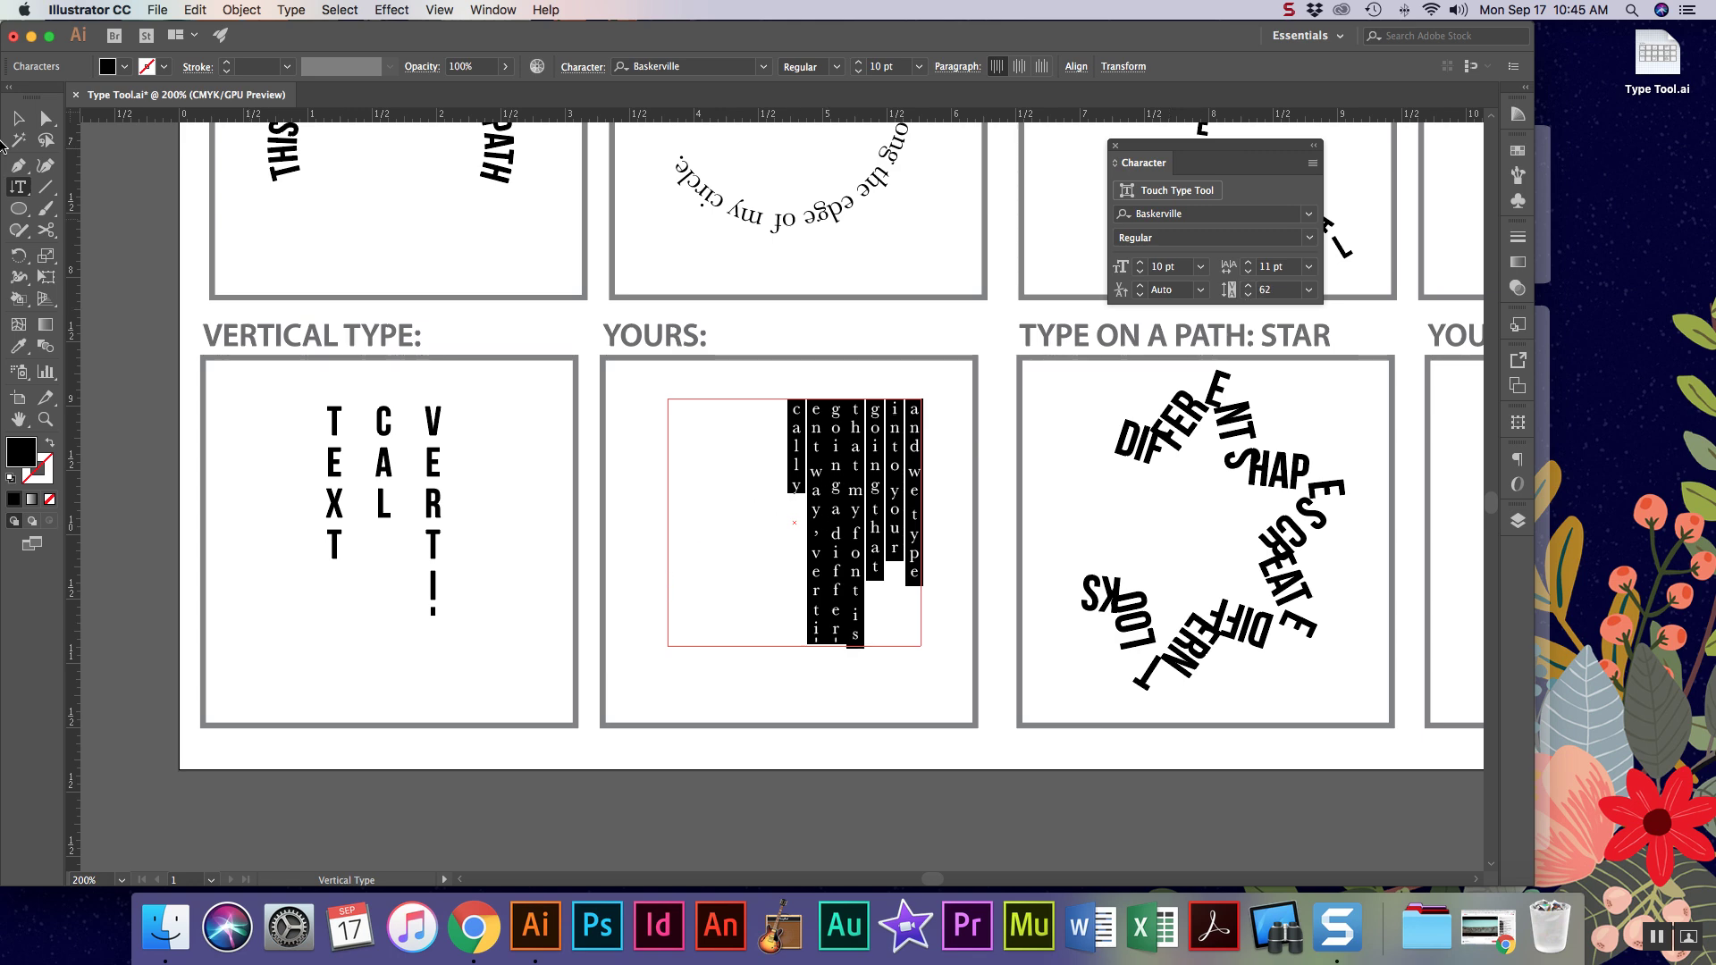
{"action": "left_click", "coordinate": [18, 117]}
{"action": "left_click", "coordinate": [630, 497]}
Draw a wavy open path about 2 in wide with the Pen tool in the Vertical Type on a Path YOURS box.
{"action": "scroll", "coordinate": [811, 577], "scroll_direction": "right", "scroll_amount": 10}
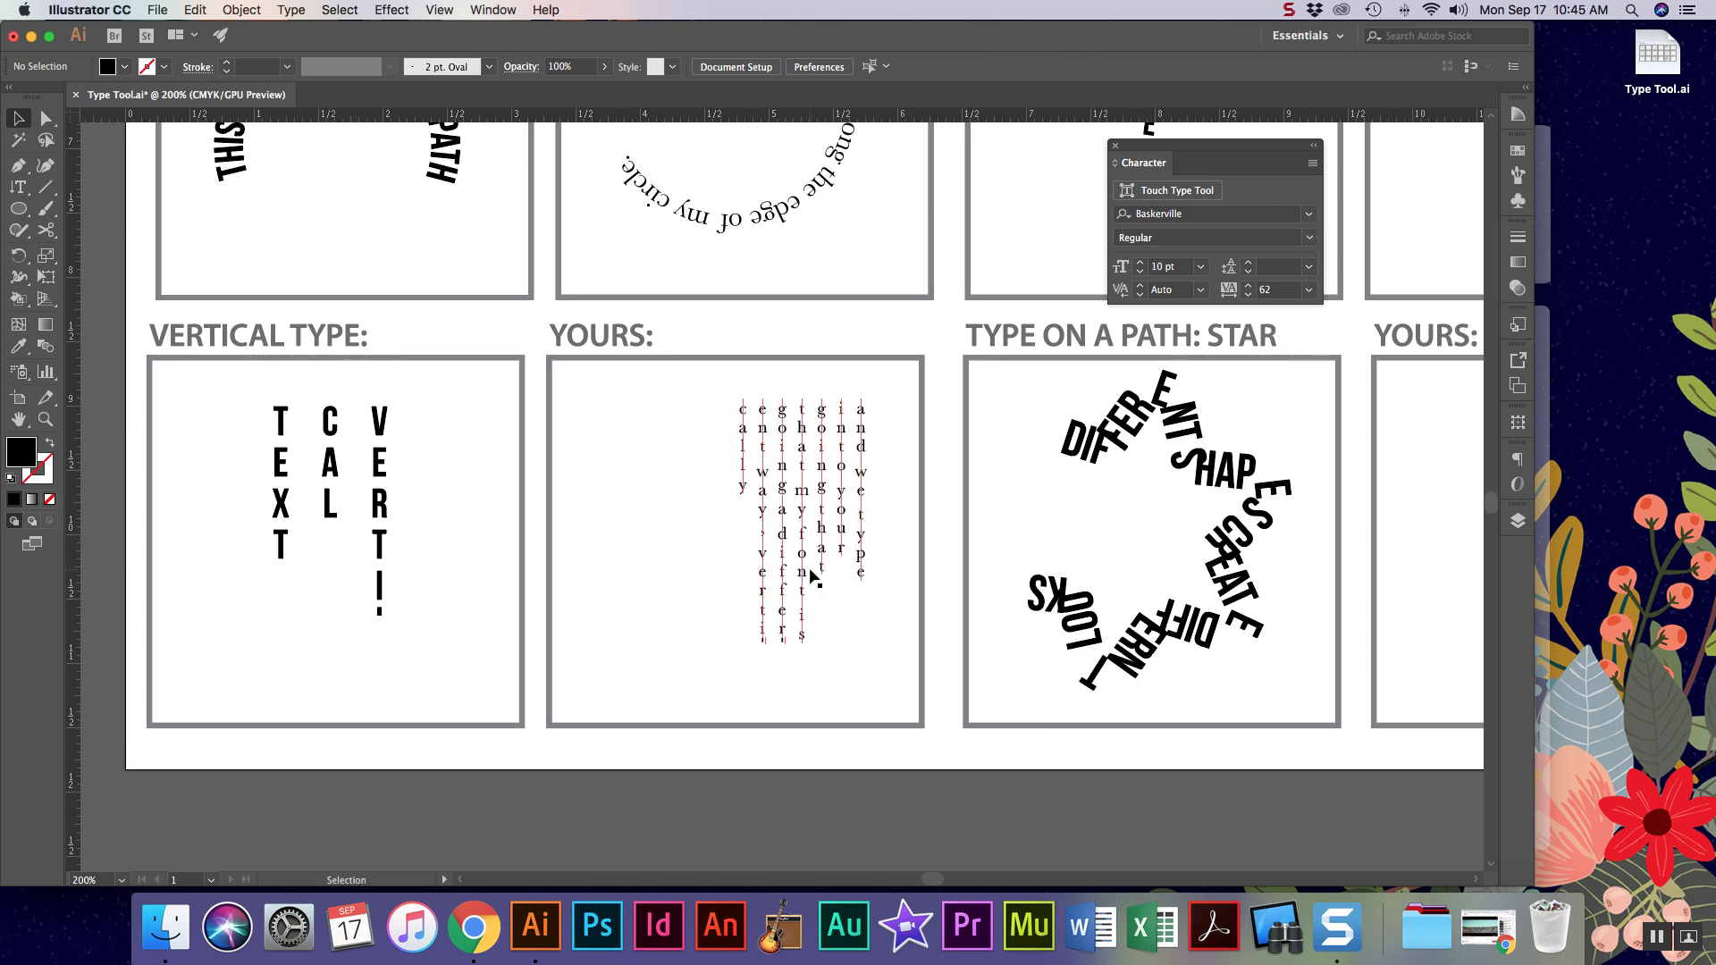
{"action": "scroll", "coordinate": [811, 576], "scroll_direction": "up", "scroll_amount": 3}
{"action": "scroll", "coordinate": [811, 576], "scroll_direction": "up", "scroll_amount": 5}
{"action": "scroll", "coordinate": [811, 576], "scroll_direction": "right", "scroll_amount": 3}
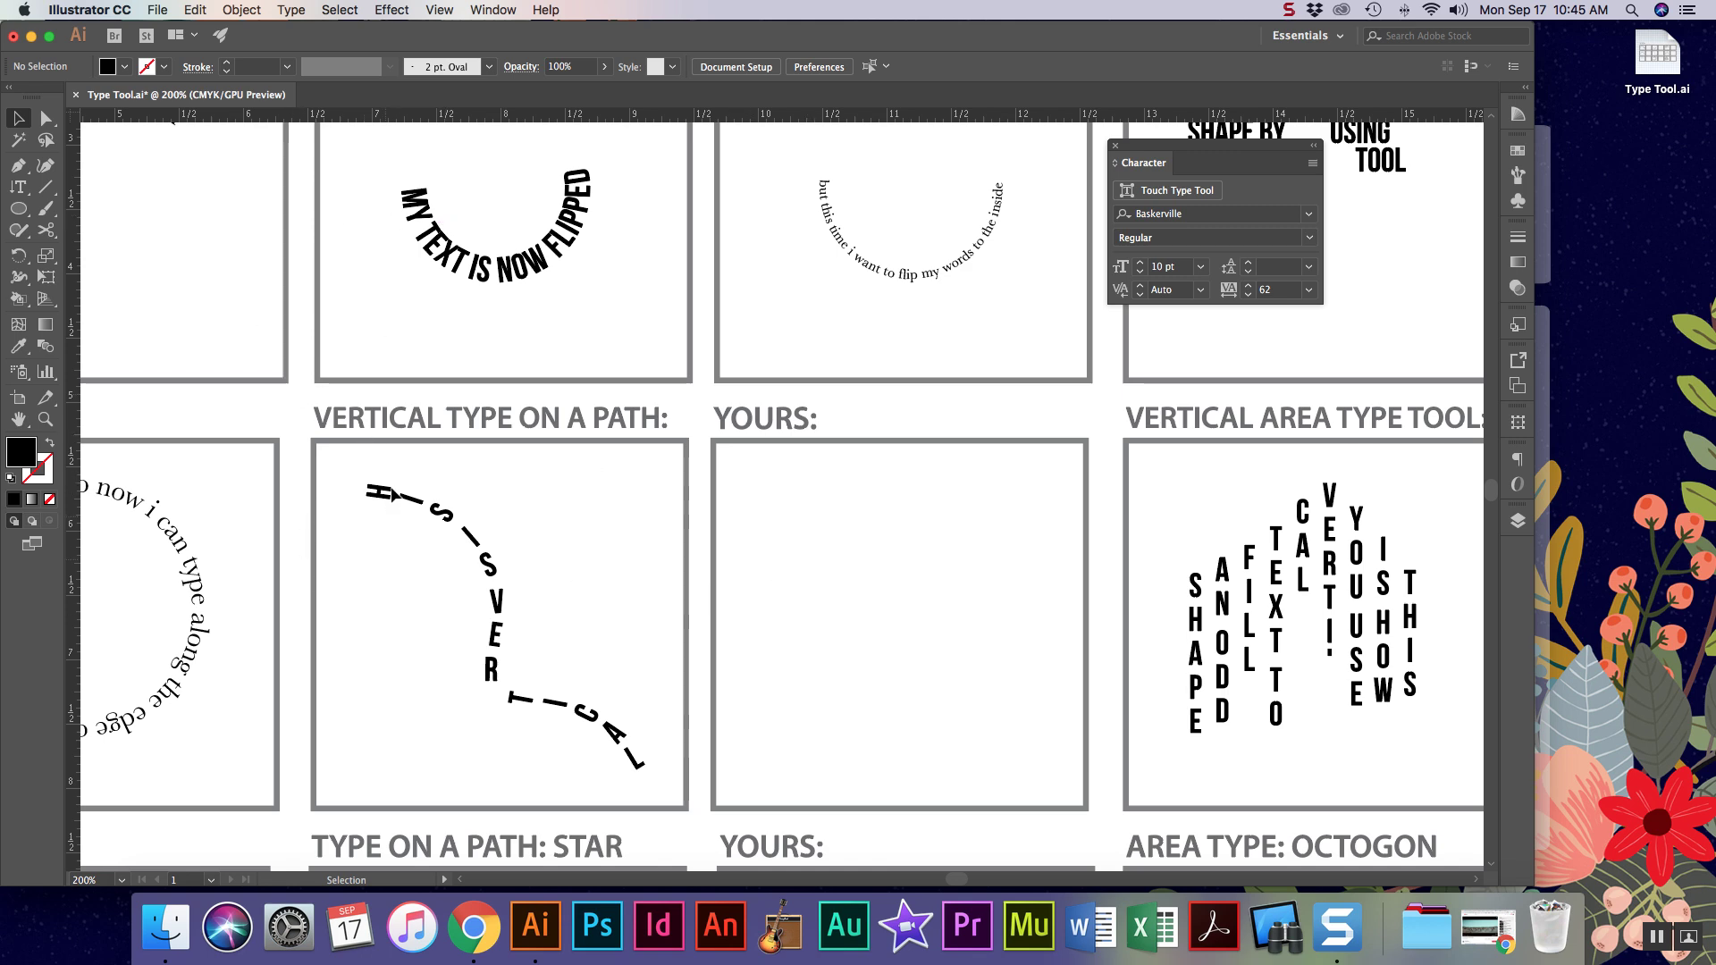
{"action": "left_click", "coordinate": [18, 166]}
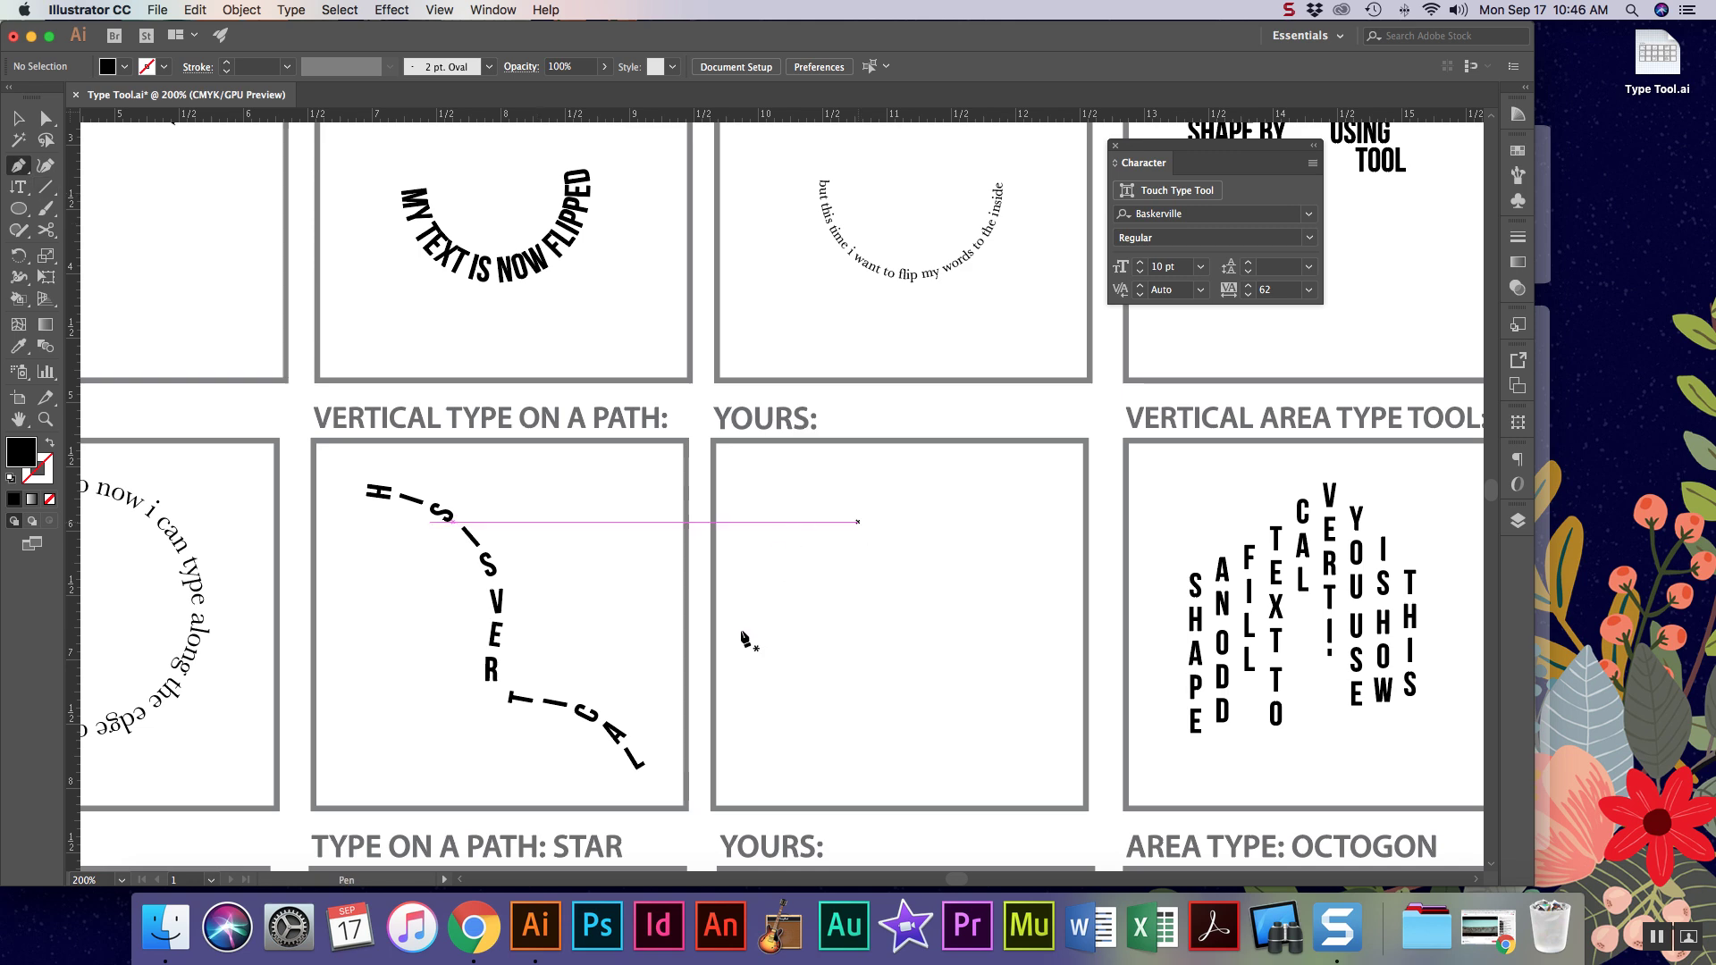
{"action": "left_click", "coordinate": [749, 732]}
{"action": "left_click_drag", "start_coordinate": [848, 584], "coordinate": [916, 631]}
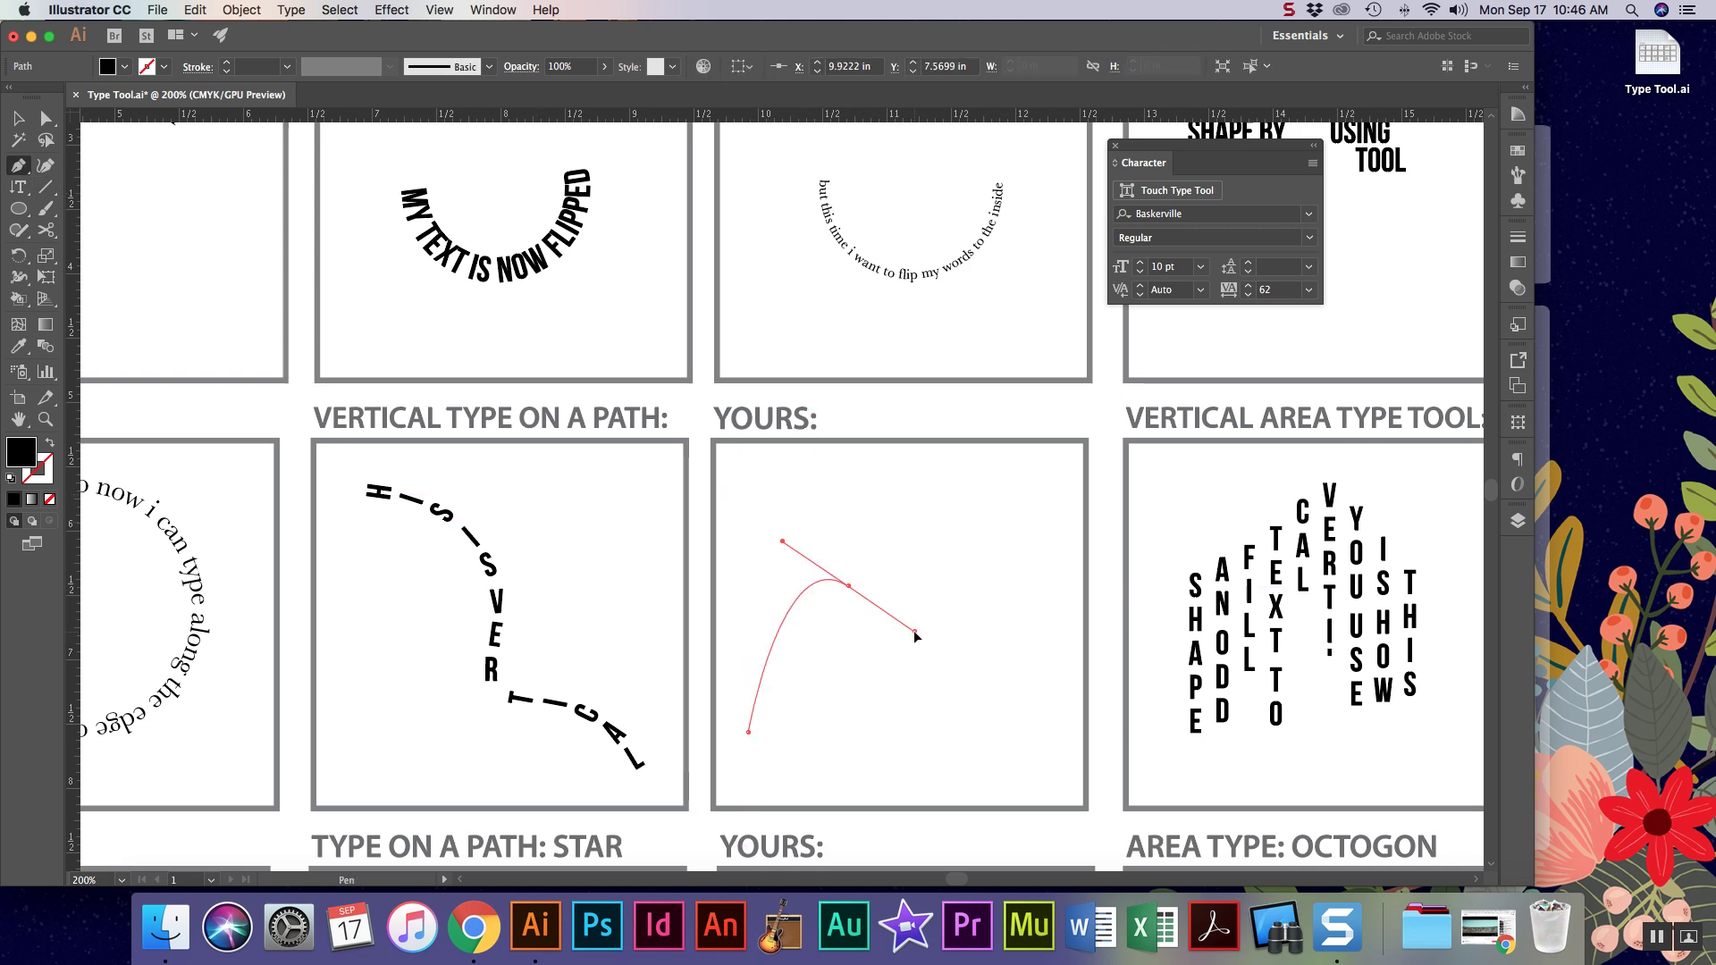
{"action": "left_click_drag", "start_coordinate": [1006, 758], "coordinate": [1049, 653]}
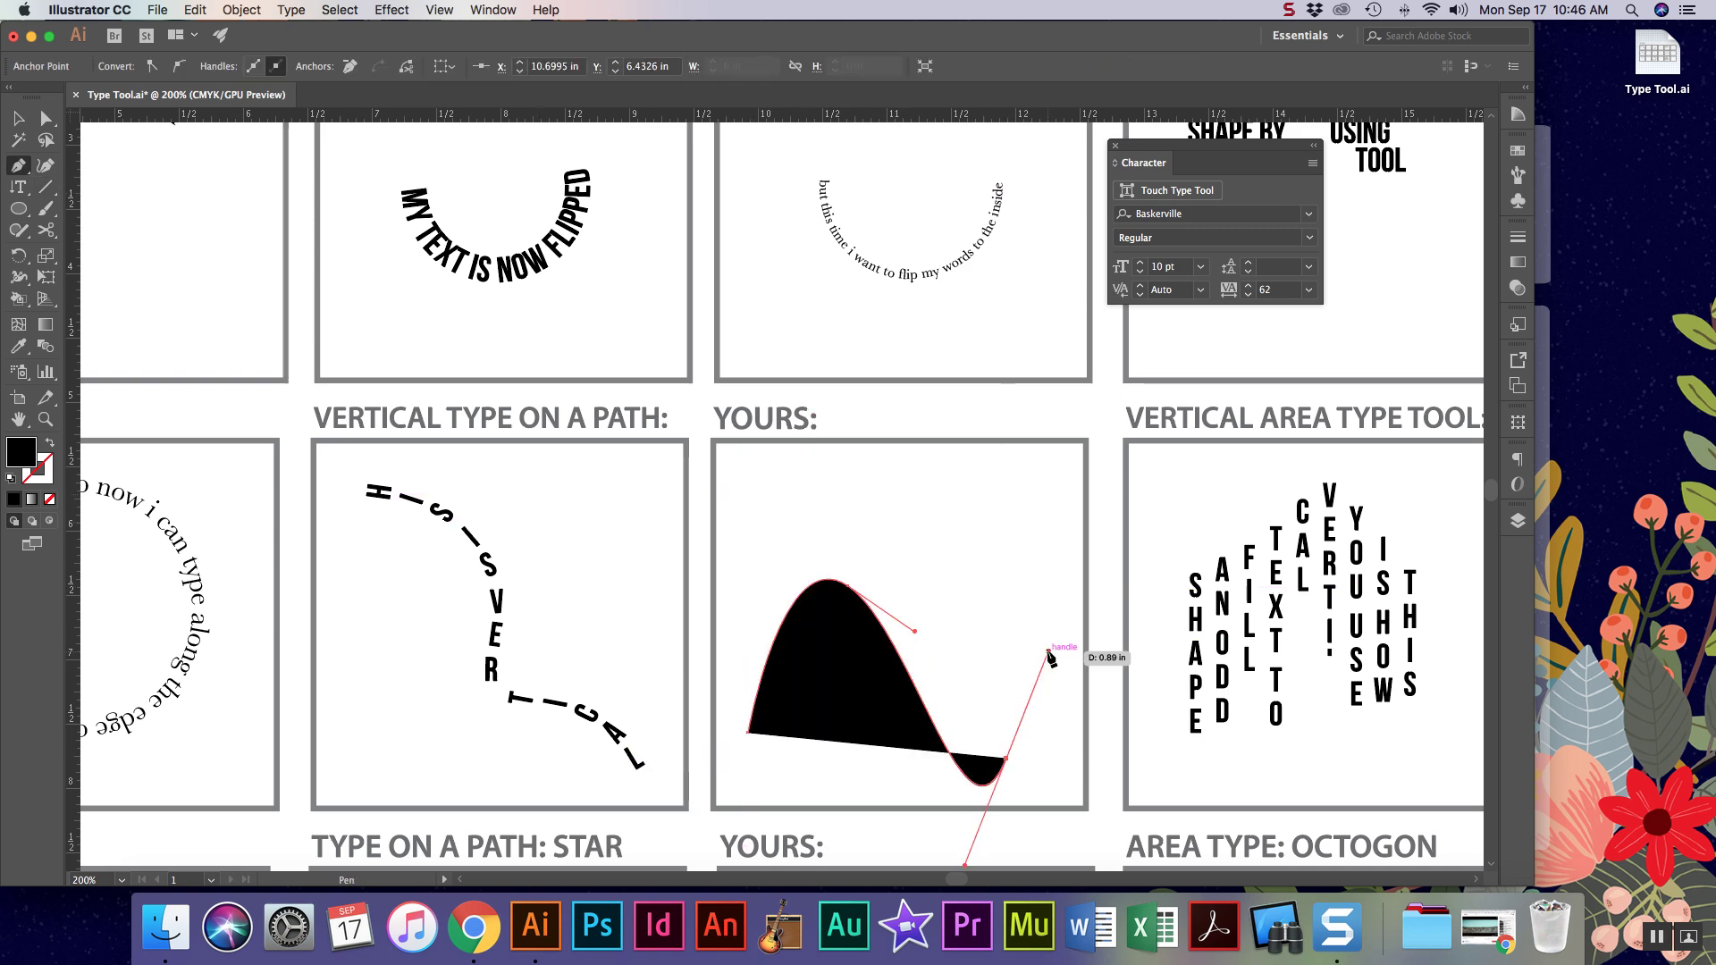
Enter "type vertically on my path" as vertical type on the wavy path and move it up to centre it in its box.
{"action": "left_click", "coordinate": [18, 188]}
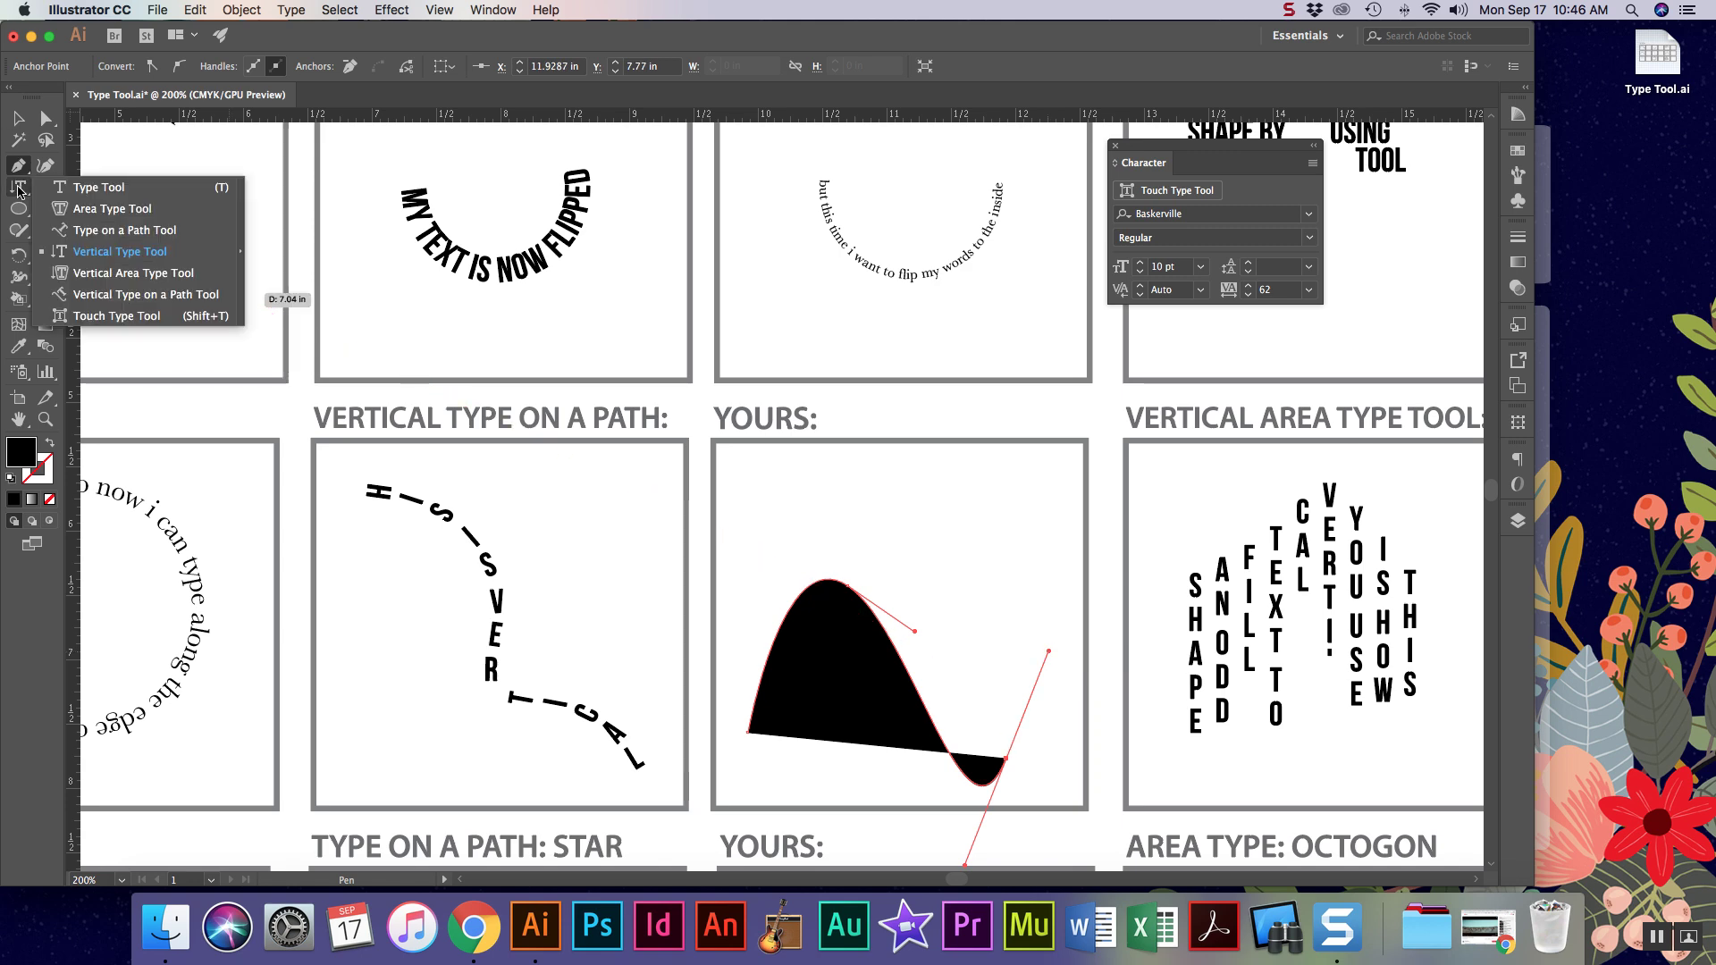
{"action": "left_click", "coordinate": [103, 295]}
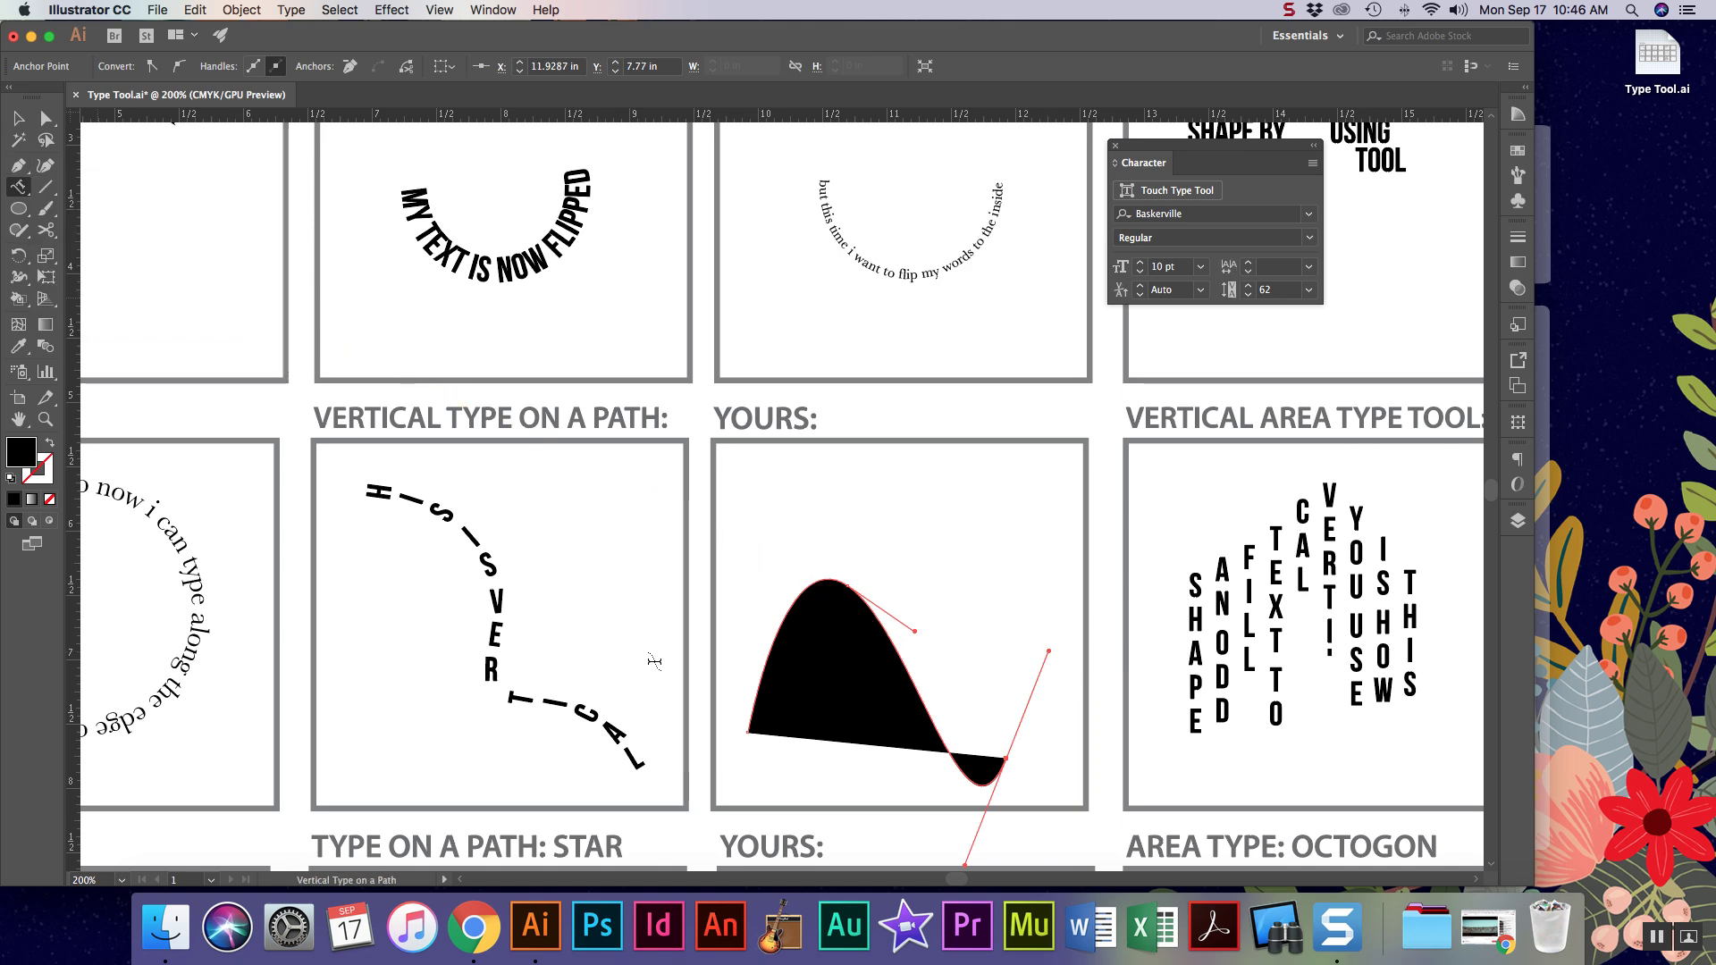
{"action": "left_click", "coordinate": [751, 717]}
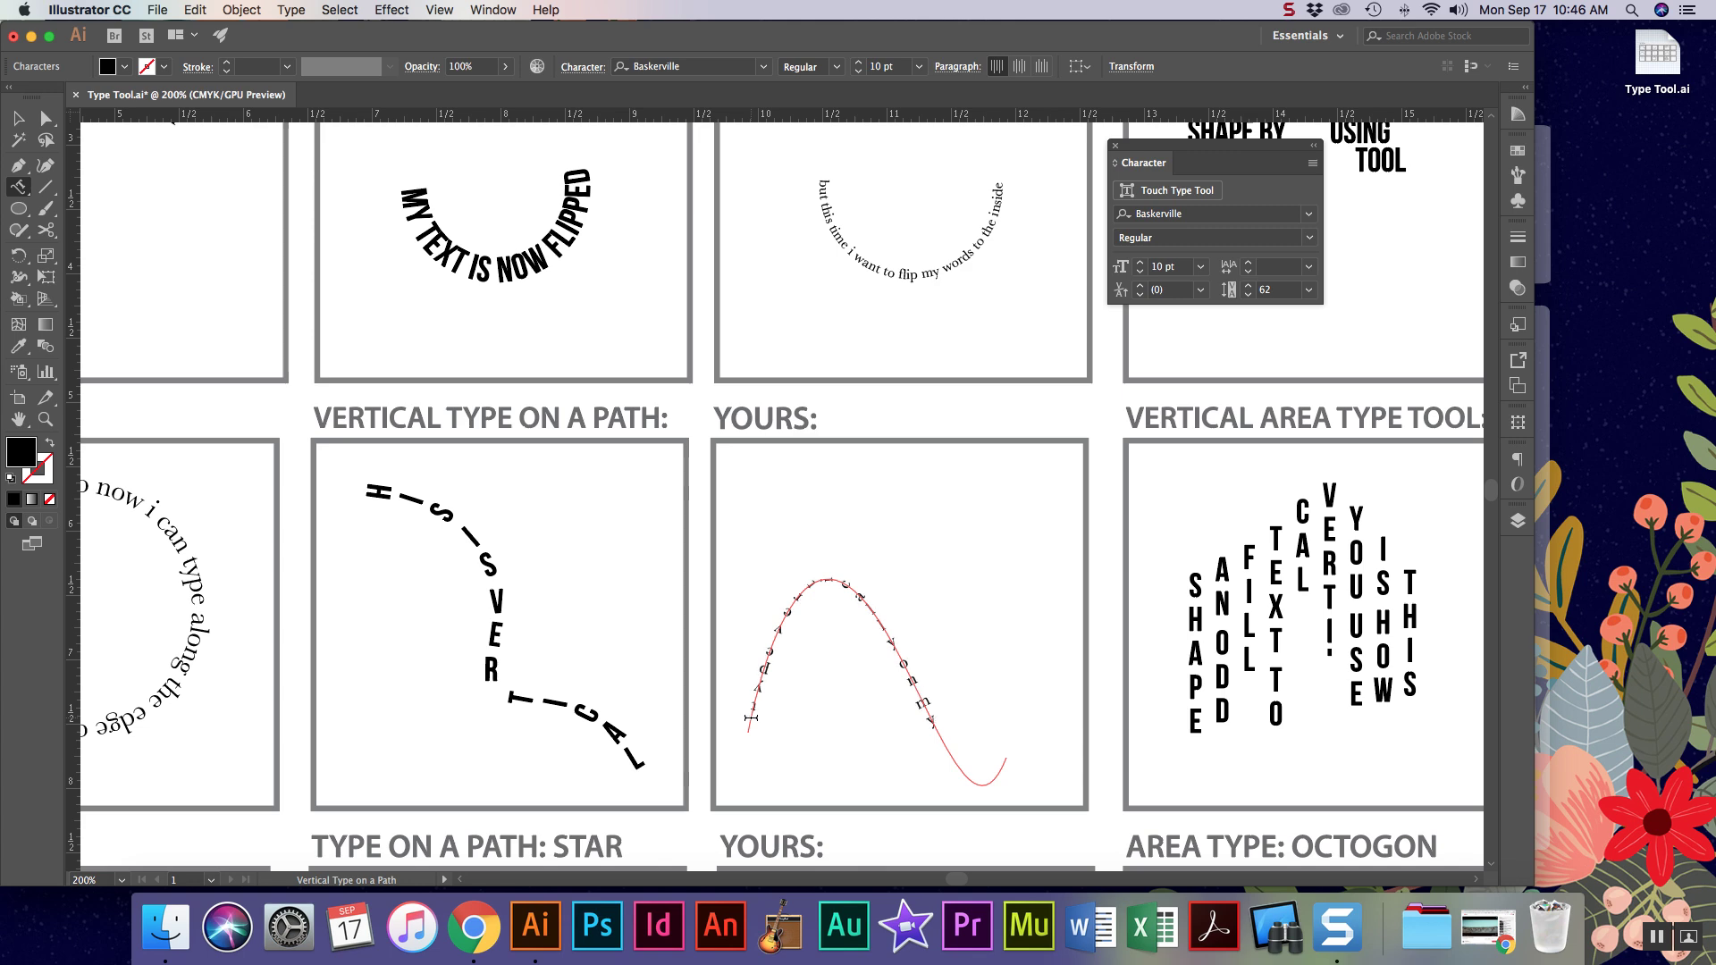
{"action": "type", "text": "pa"}
{"action": "left_click", "coordinate": [18, 120]}
{"action": "left_click", "coordinate": [943, 605]}
{"action": "left_click_drag", "start_coordinate": [865, 614], "coordinate": [892, 522]}
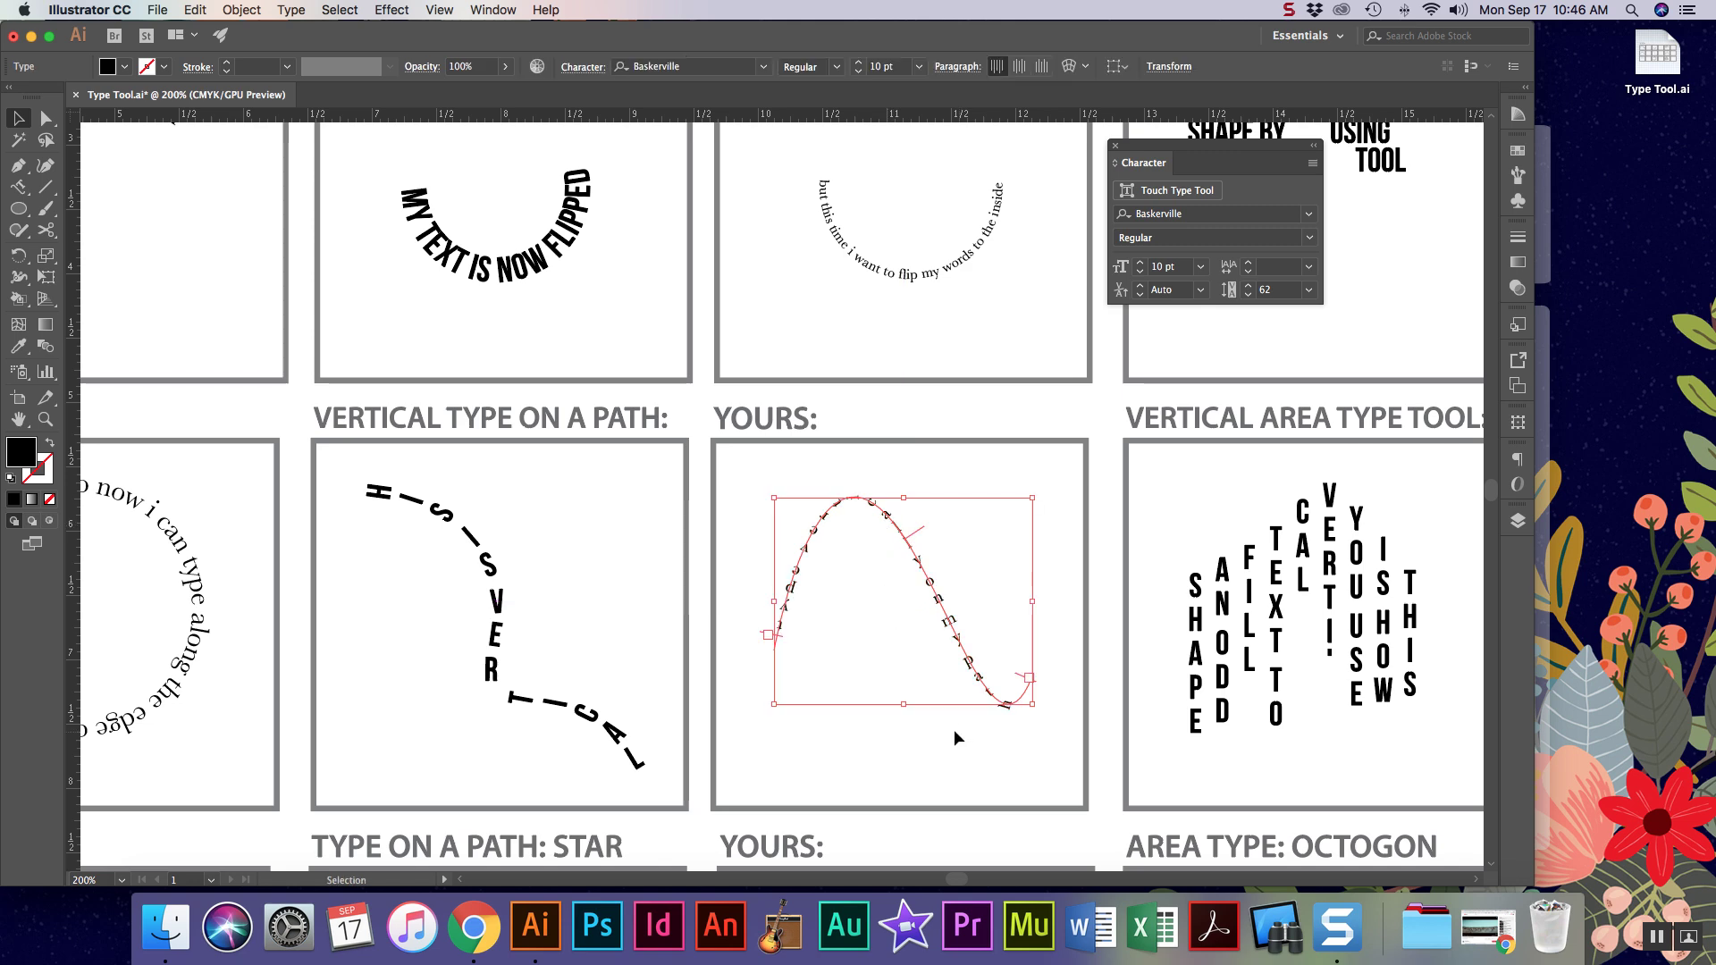
Try flipping the vertical text to the other side of the wavy path and return it to its original side.
{"action": "key", "text": "super+equal"}
{"action": "key", "text": "super+equal"}
{"action": "key", "text": "super+equal"}
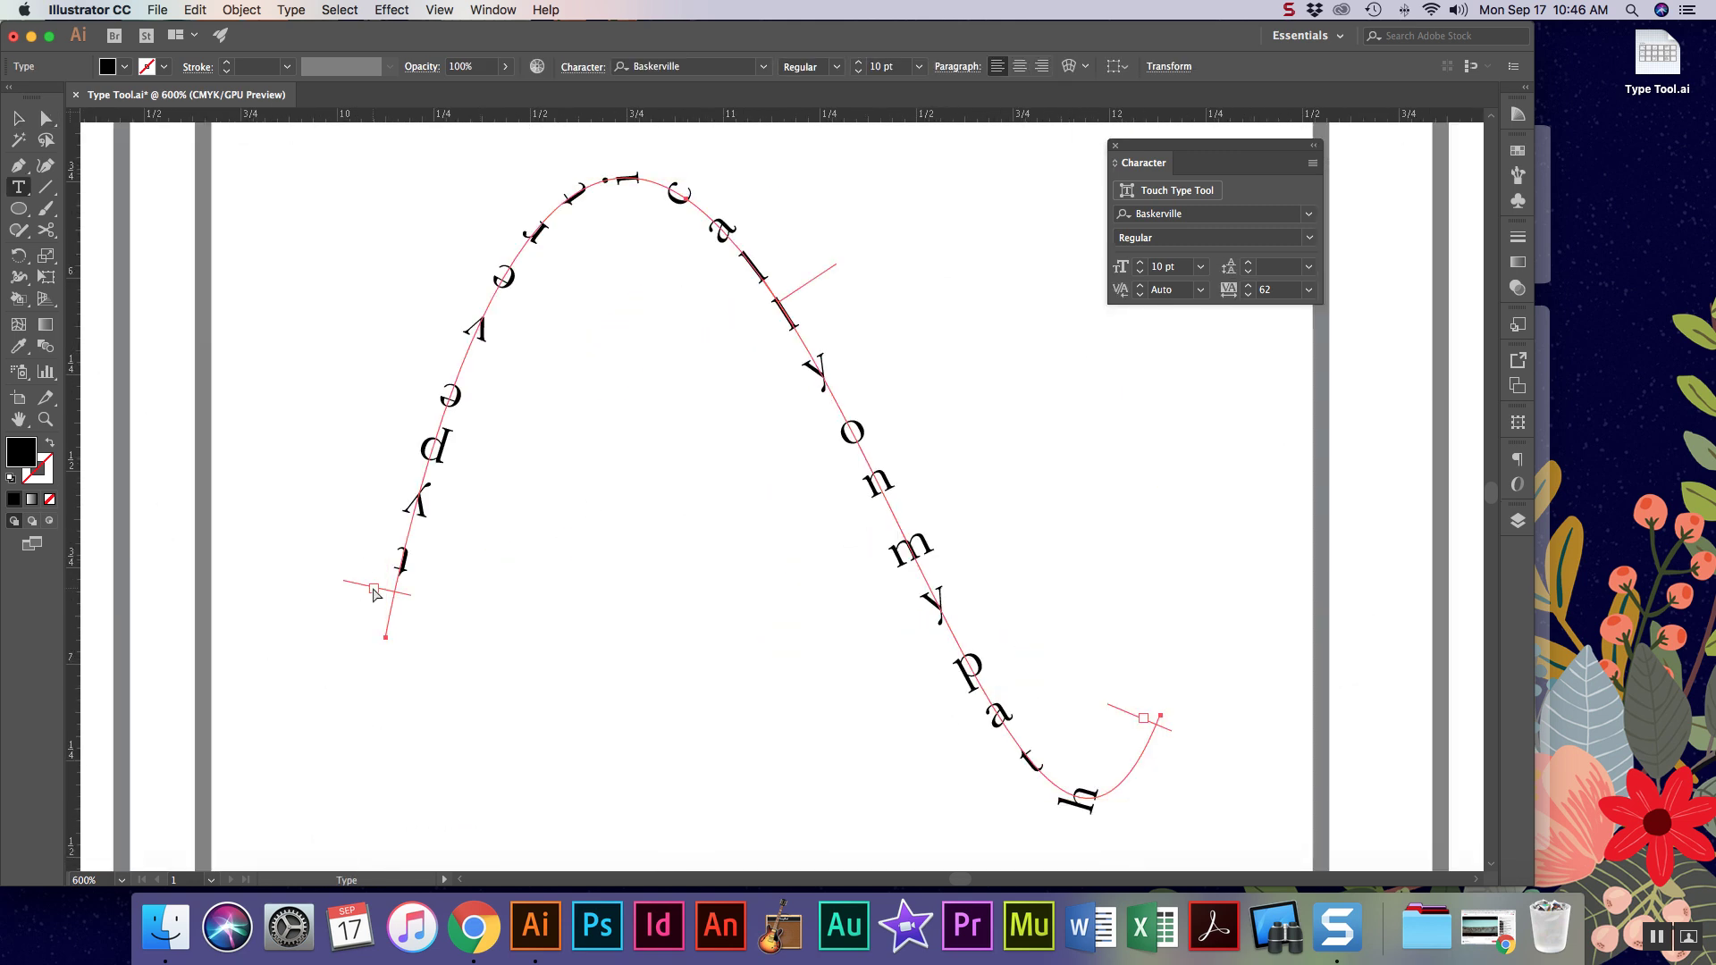
{"action": "mouse_move", "coordinate": [375, 594]}
{"action": "left_mouse_down"}
{"action": "mouse_move", "coordinate": [386, 537]}
{"action": "mouse_move", "coordinate": [367, 583]}
{"action": "left_mouse_up"}
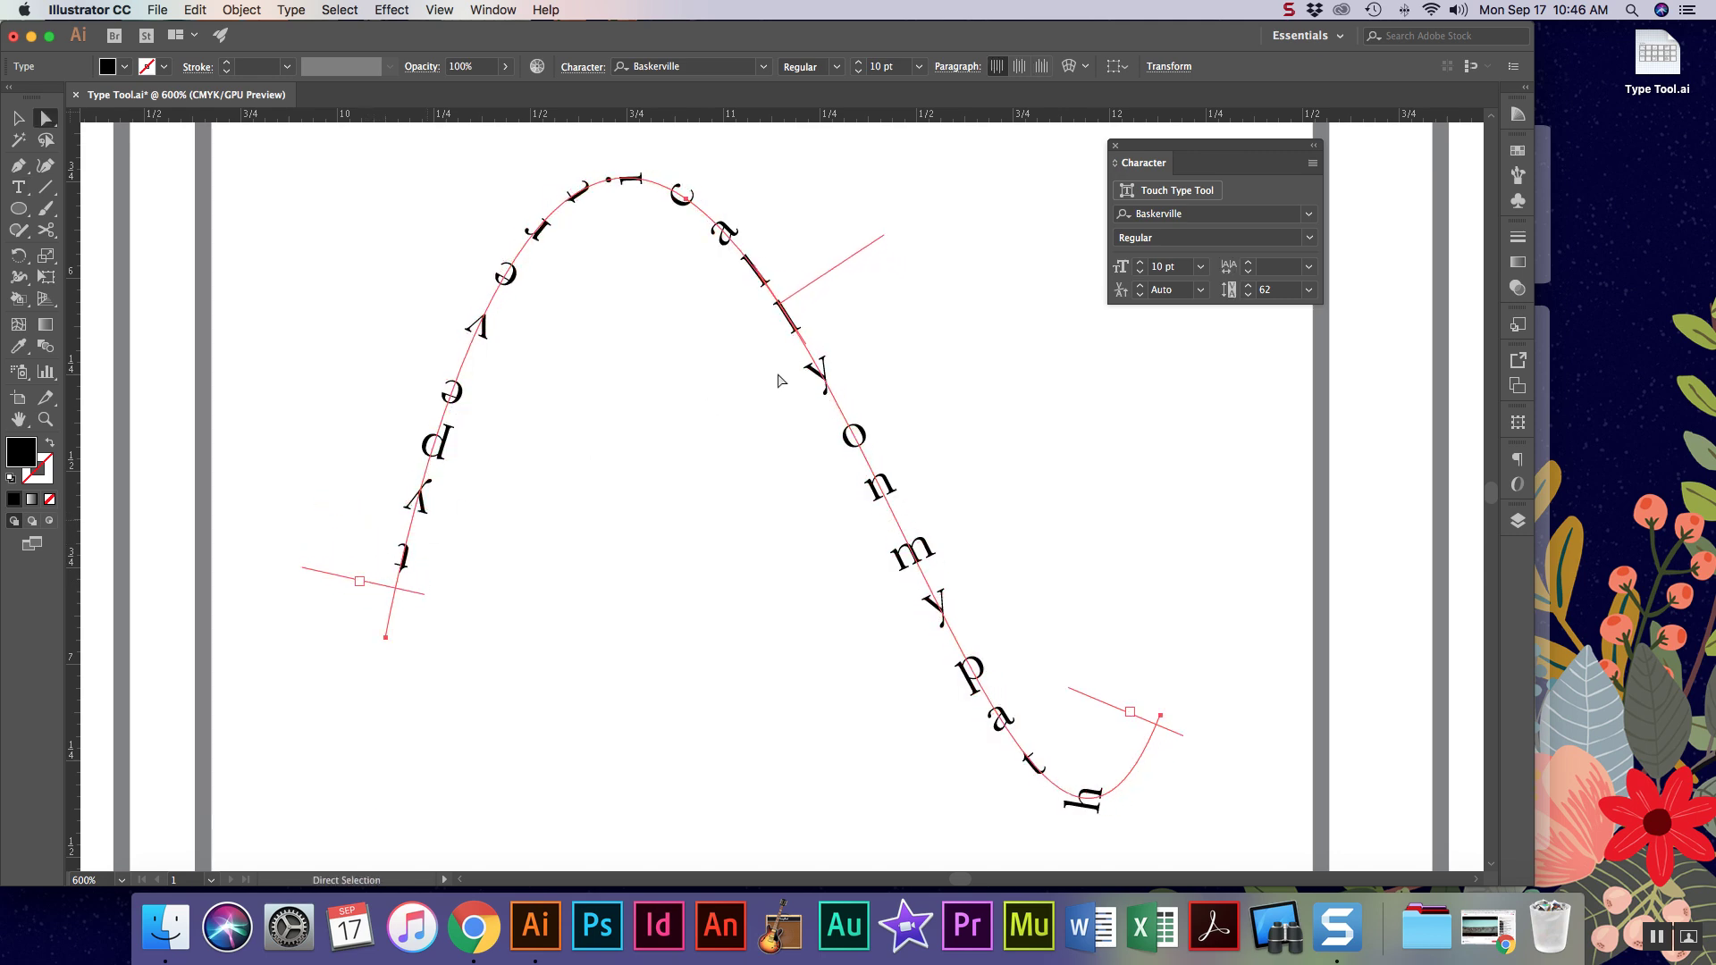
{"action": "left_click_drag", "start_coordinate": [794, 302], "coordinate": [720, 320]}
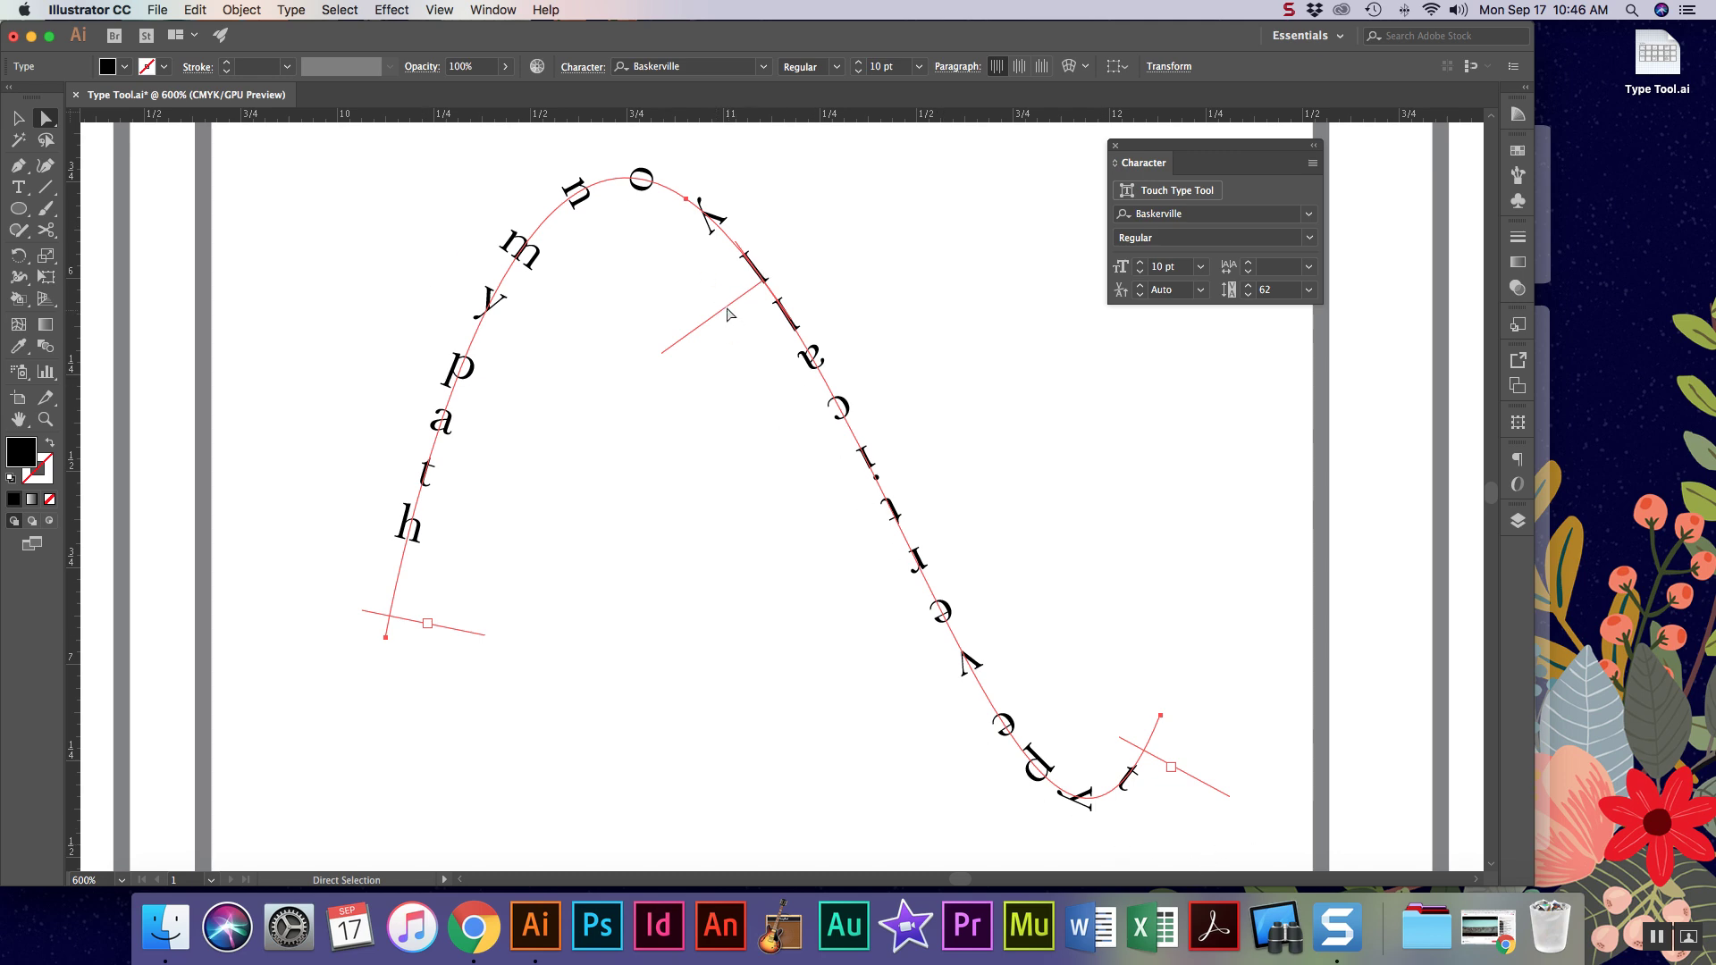
{"action": "left_click_drag", "start_coordinate": [730, 308], "coordinate": [802, 277]}
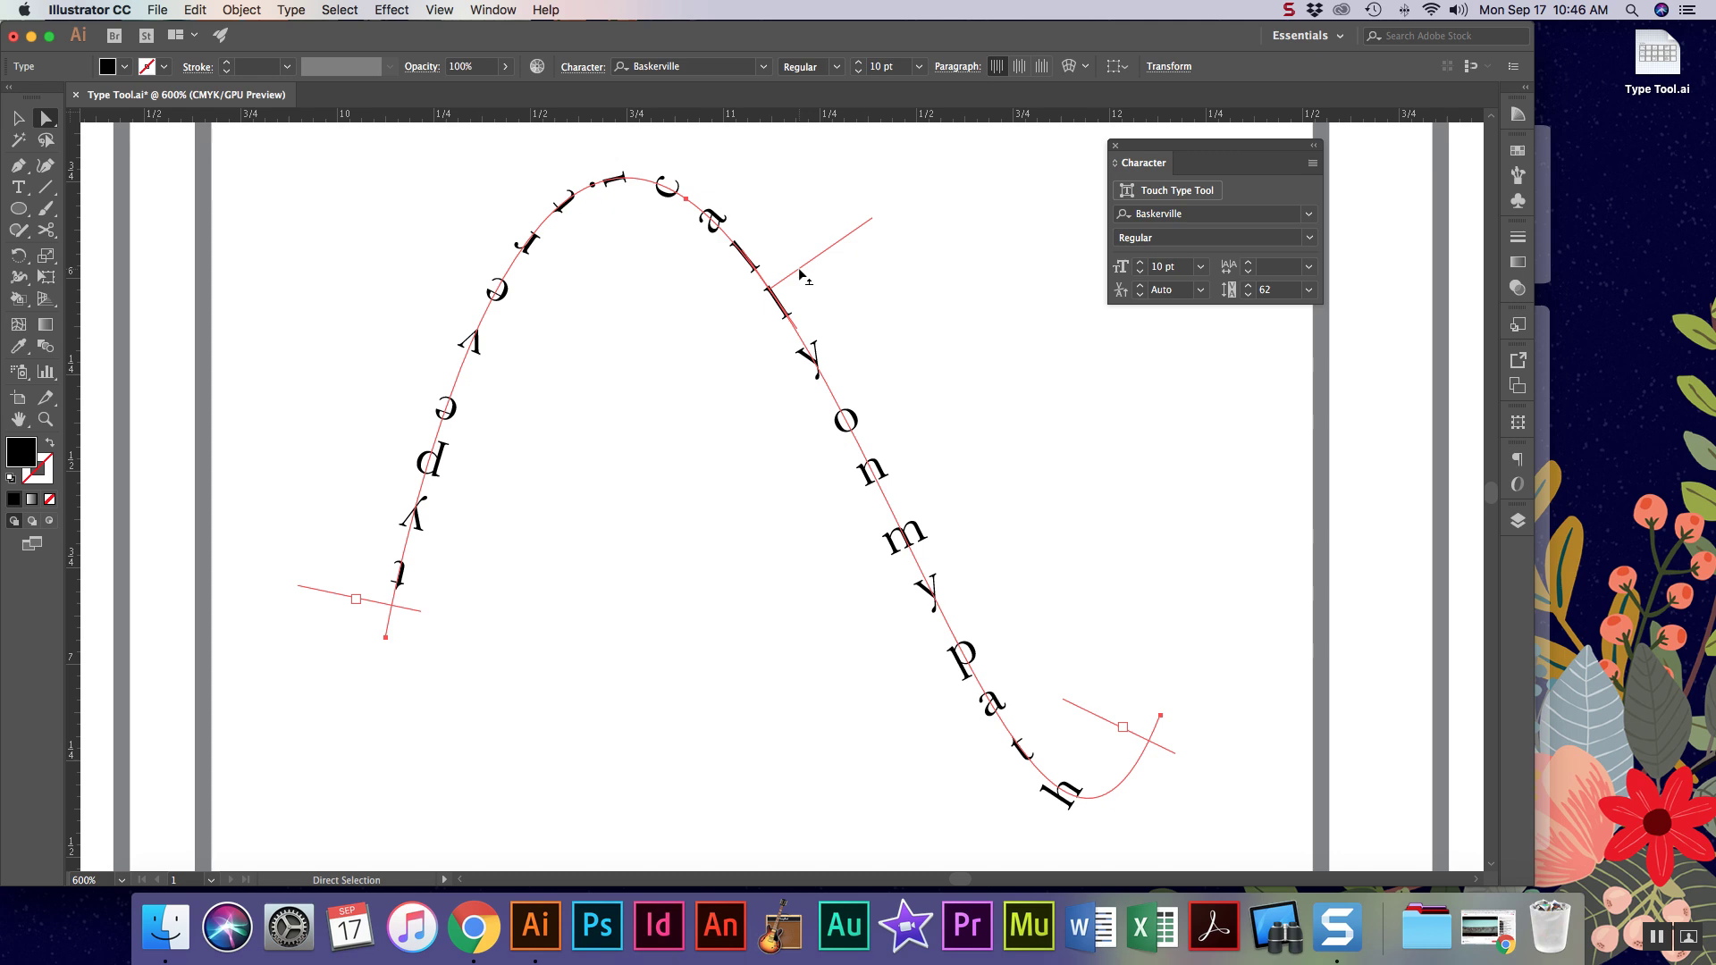
{"action": "key", "text": "super+minus"}
{"action": "key", "text": "super+minus"}
{"action": "key", "text": "super+minus"}
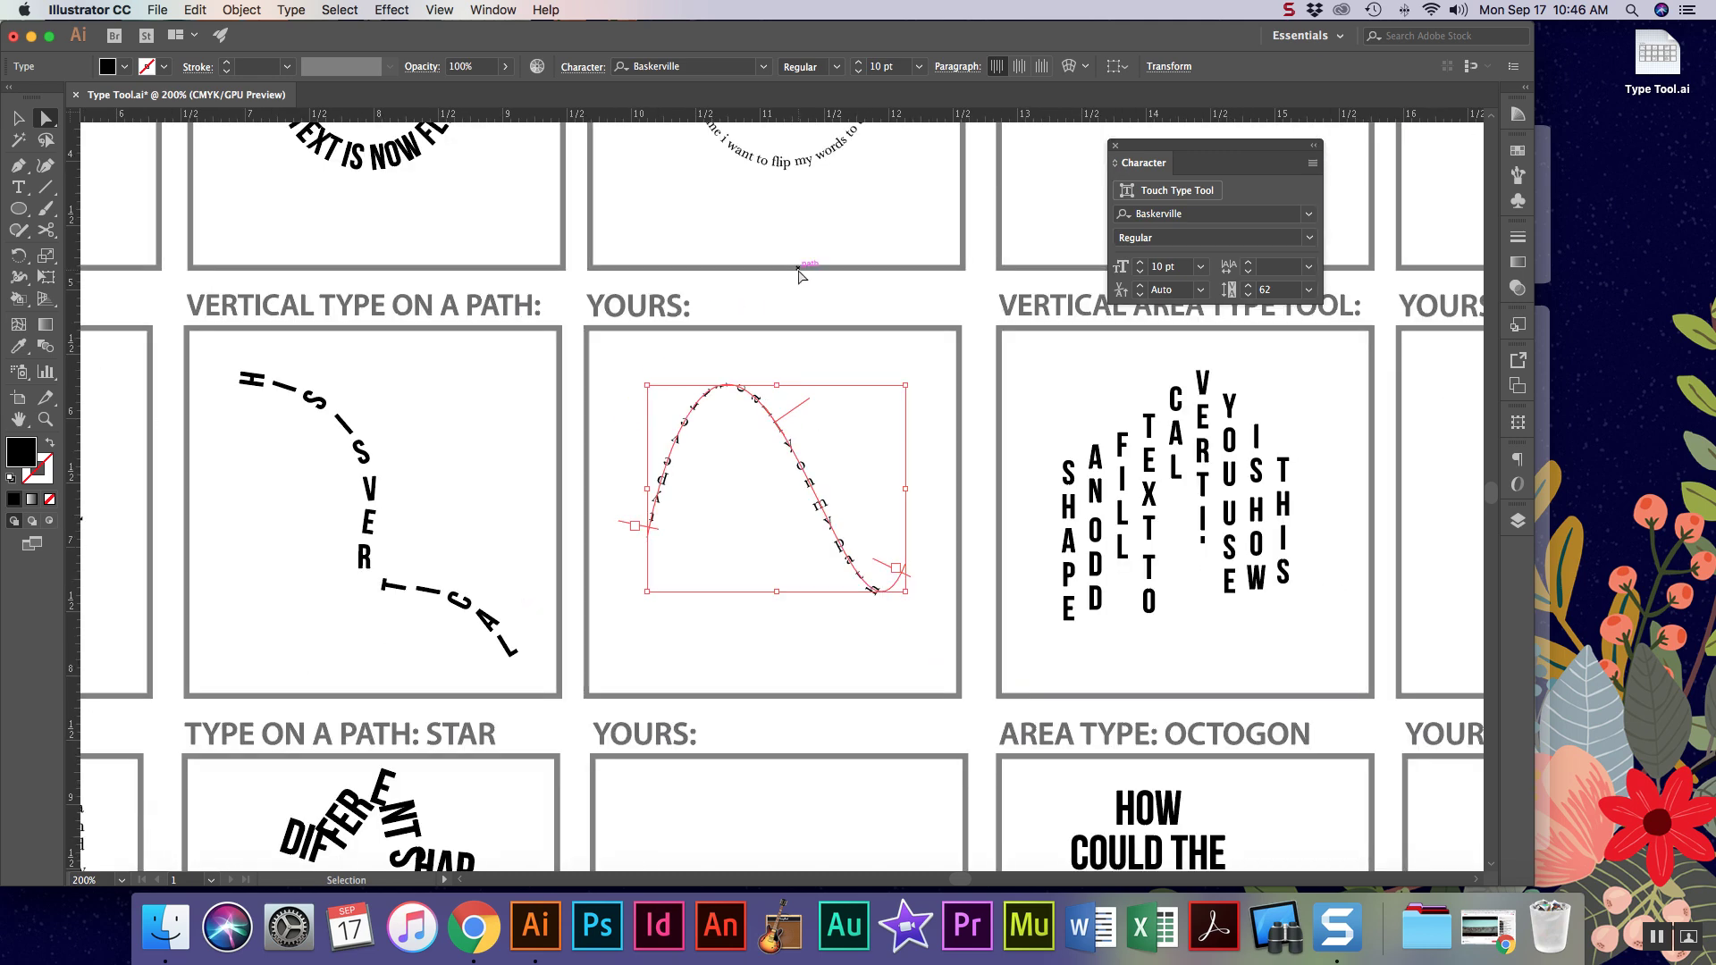
Create an 8-point star with radii of 0.3472 in and 0.6944 in inside the Type on a Path: Star YOURS box.
{"action": "scroll", "coordinate": [800, 277], "scroll_direction": "right", "scroll_amount": 5}
{"action": "scroll", "coordinate": [800, 277], "scroll_direction": "down", "scroll_amount": 4}
{"action": "scroll", "coordinate": [800, 277], "scroll_direction": "left", "scroll_amount": 5}
{"action": "scroll", "coordinate": [798, 277], "scroll_direction": "down", "scroll_amount": 4}
{"action": "scroll", "coordinate": [500, 590], "scroll_direction": "left", "scroll_amount": 1}
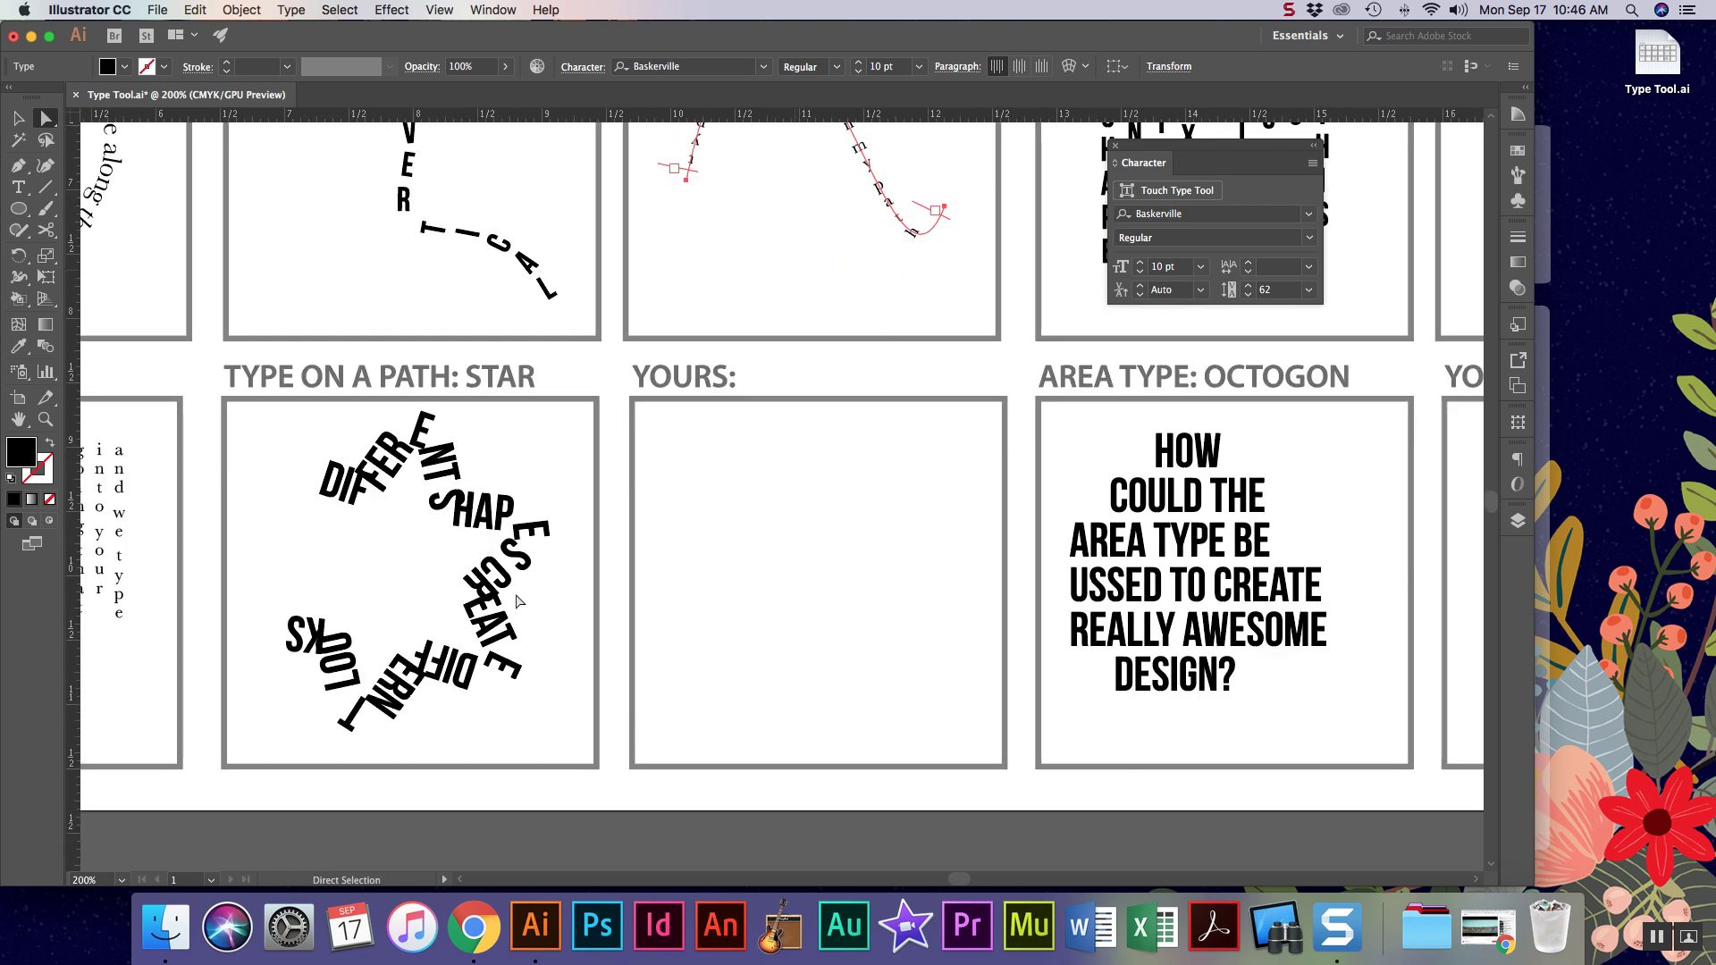
{"action": "left_click", "coordinate": [17, 207]}
{"action": "left_click", "coordinate": [95, 294]}
{"action": "left_click", "coordinate": [838, 588]}
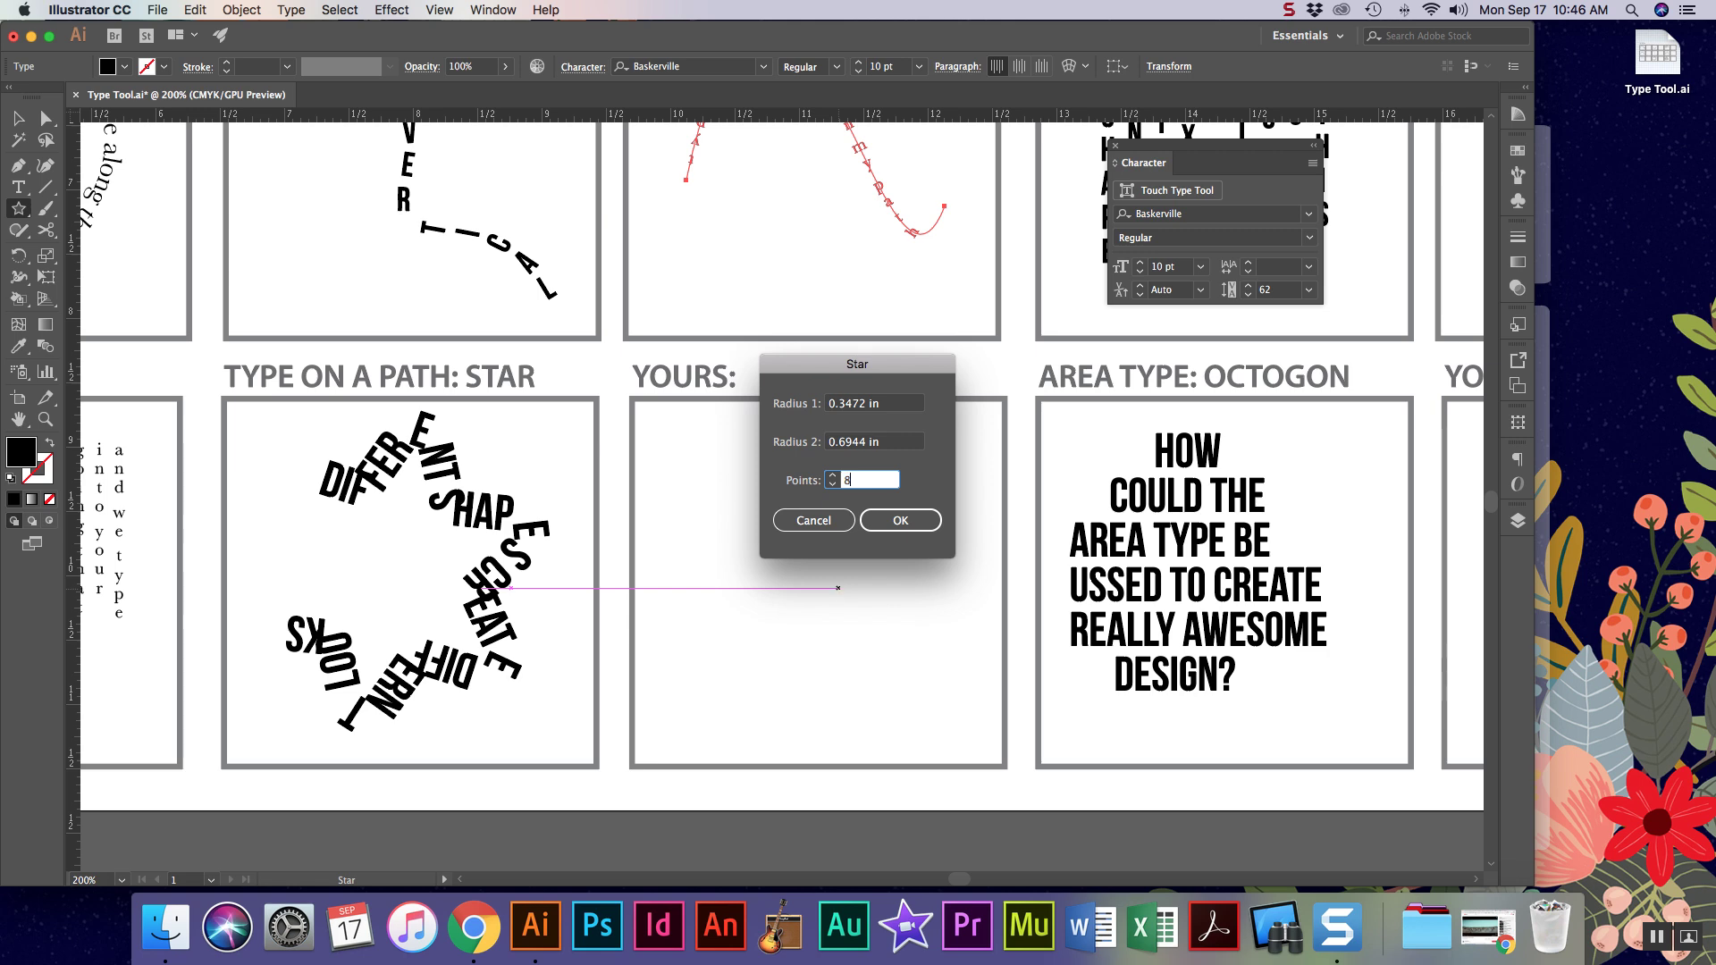
{"action": "left_click", "coordinate": [894, 518]}
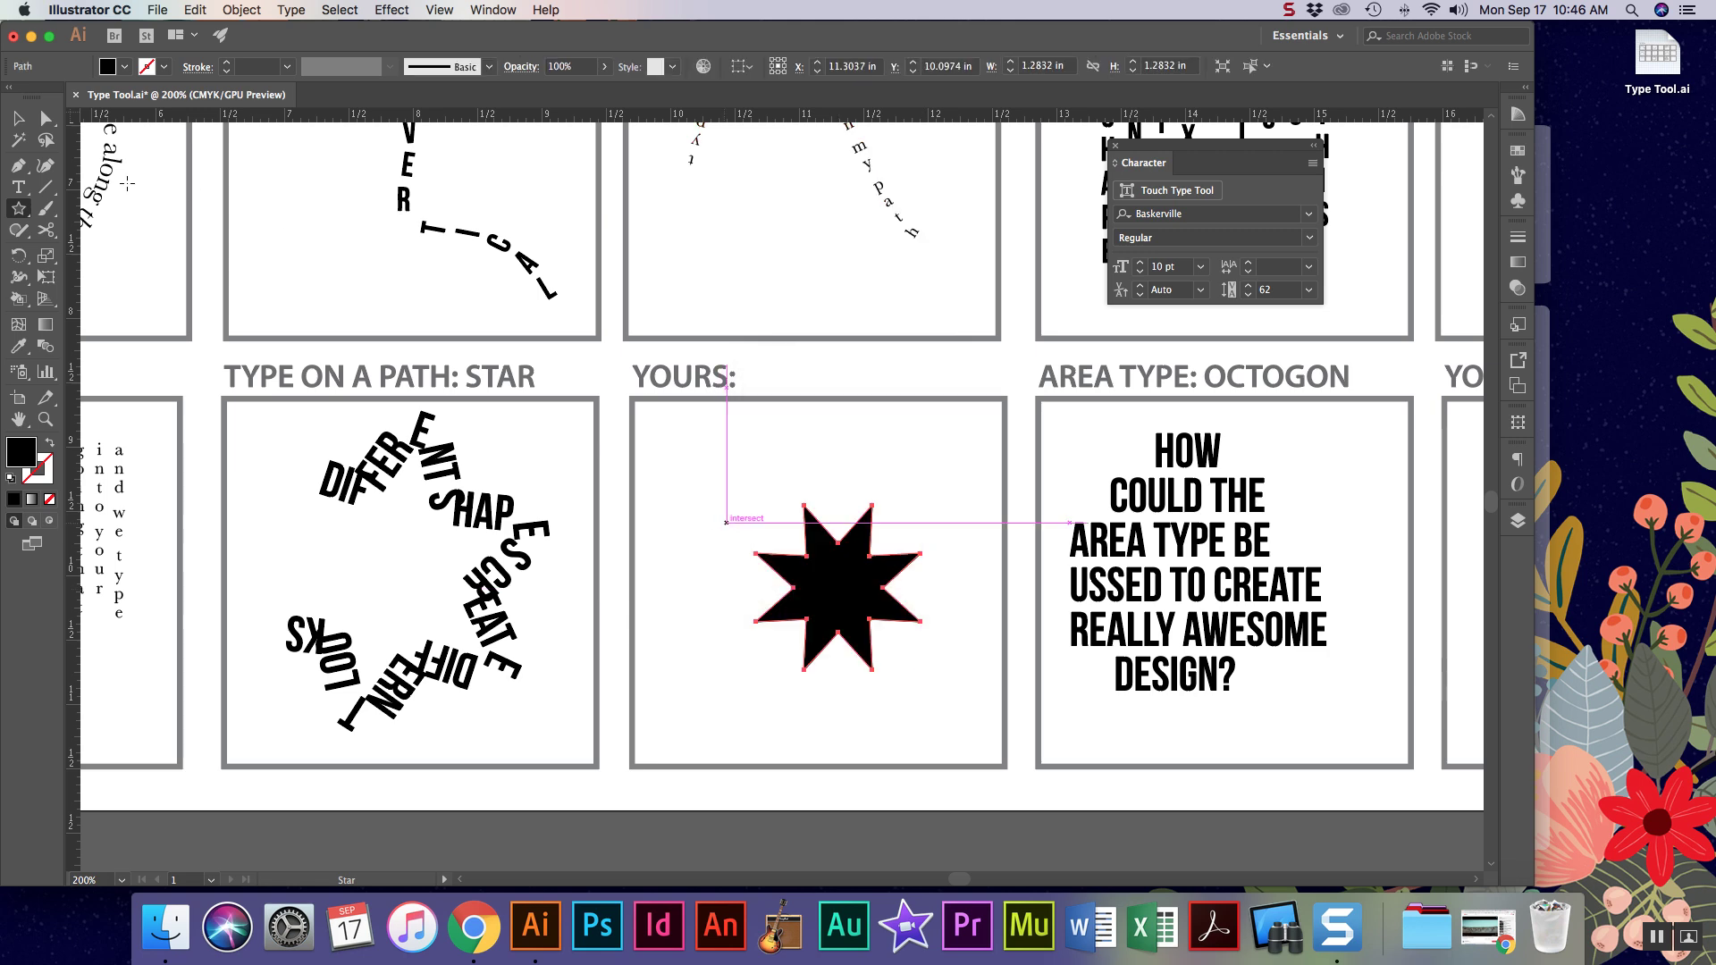
Add the path text "the shape is a littel more funky to work with" along the star's outline and deselect it.
{"action": "left_click_drag", "start_coordinate": [18, 195], "coordinate": [82, 238]}
{"action": "left_click", "coordinate": [773, 554]}
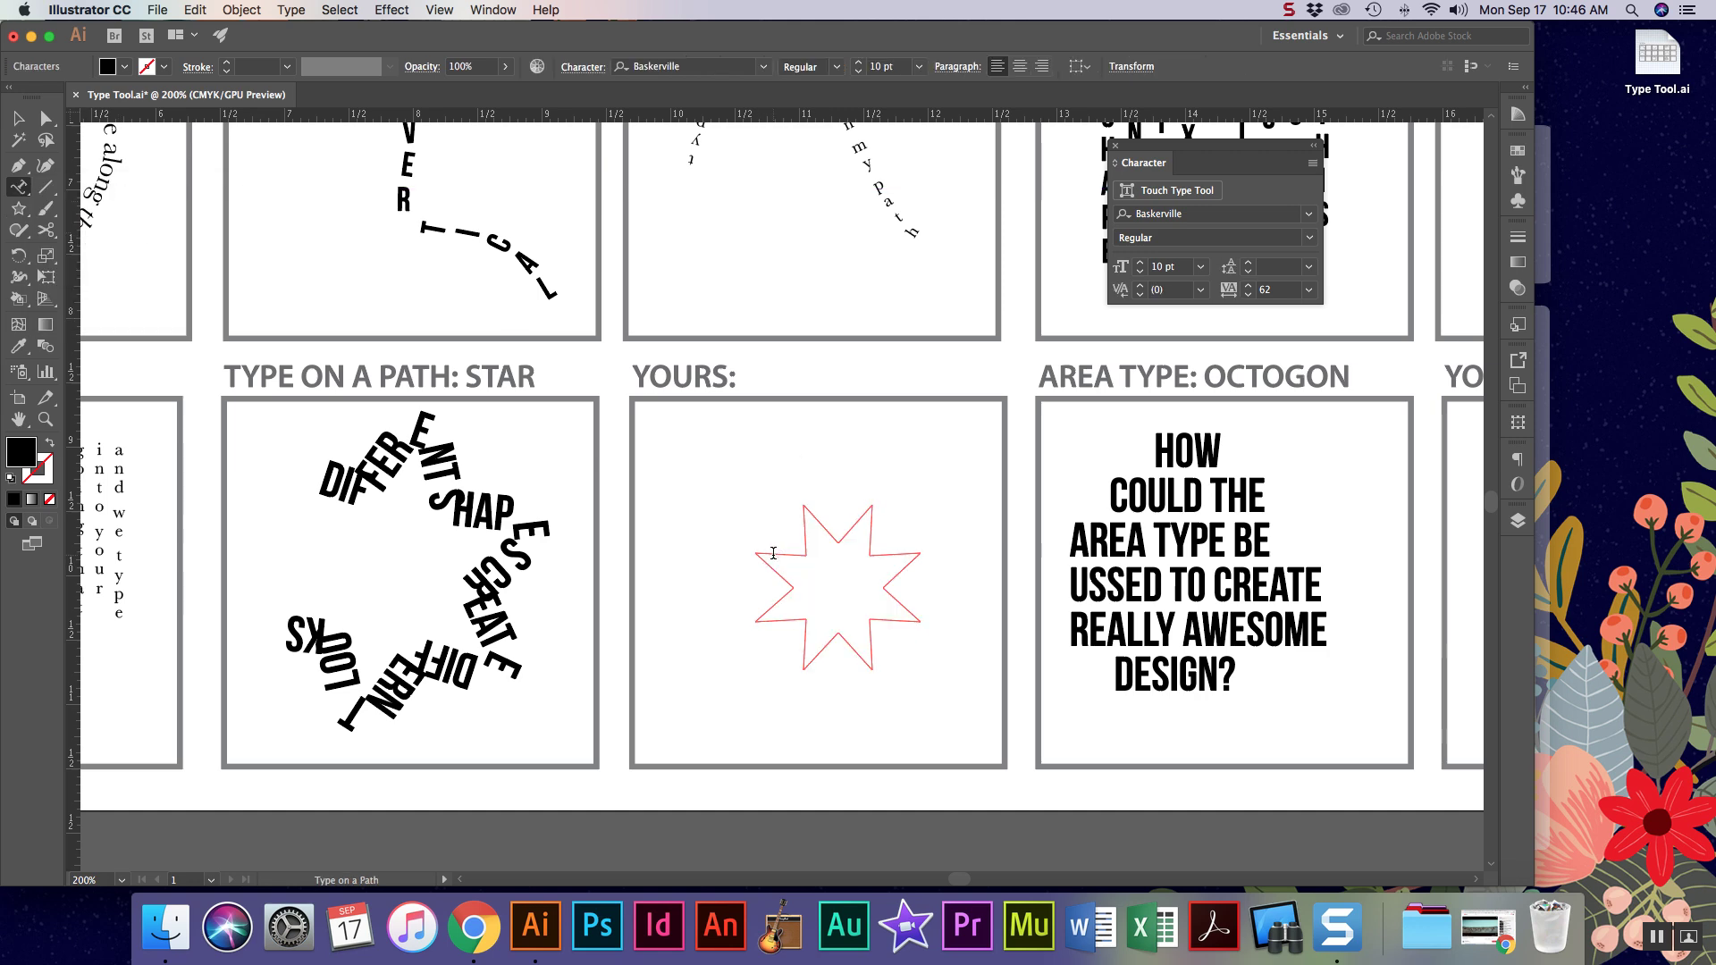
{"action": "type", "text": "the shape is a little more funky to work with"}
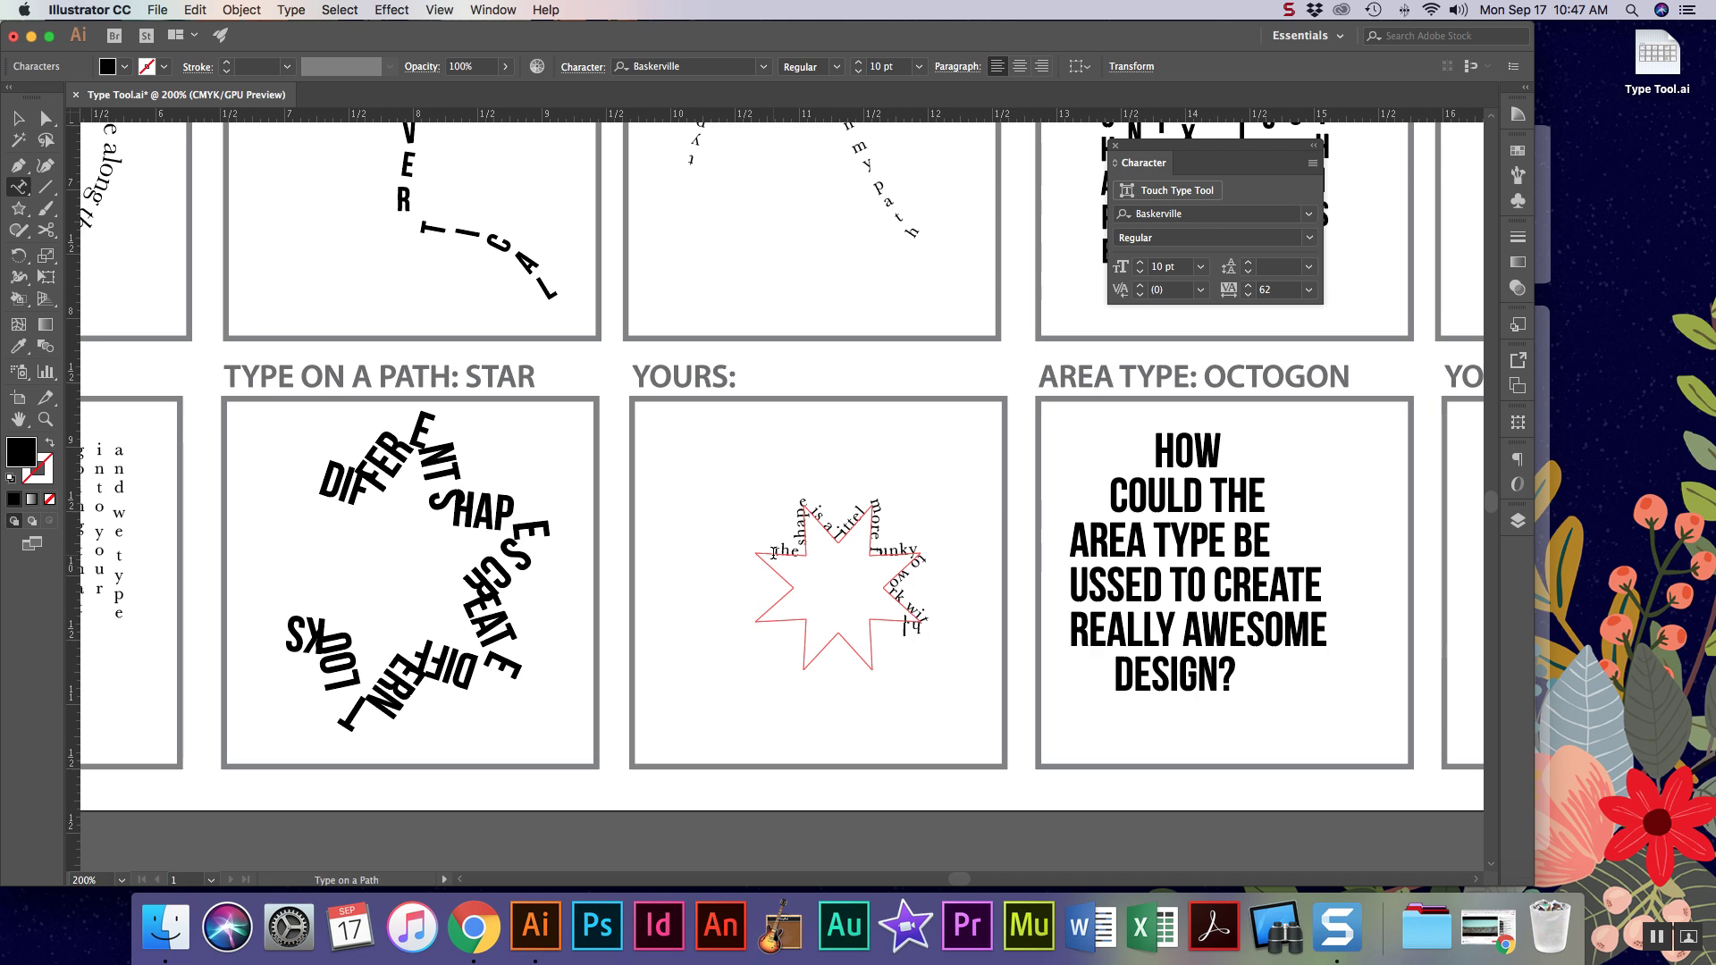
{"action": "key", "text": "Escape"}
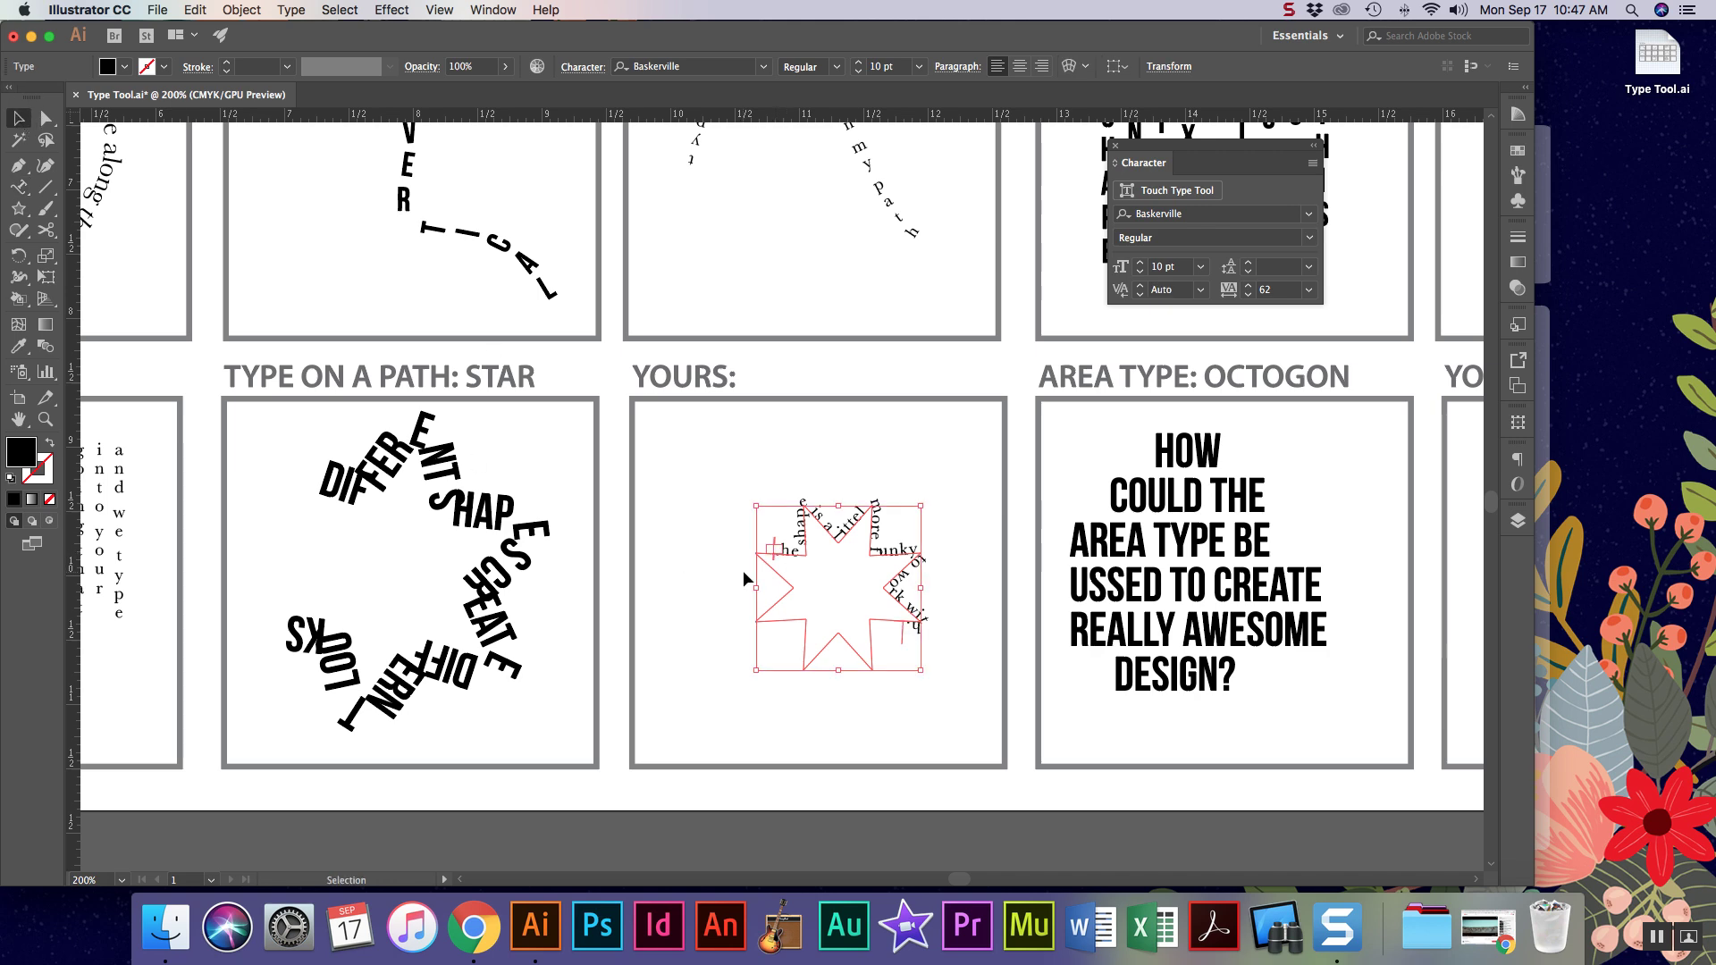
{"action": "left_click", "coordinate": [701, 572]}
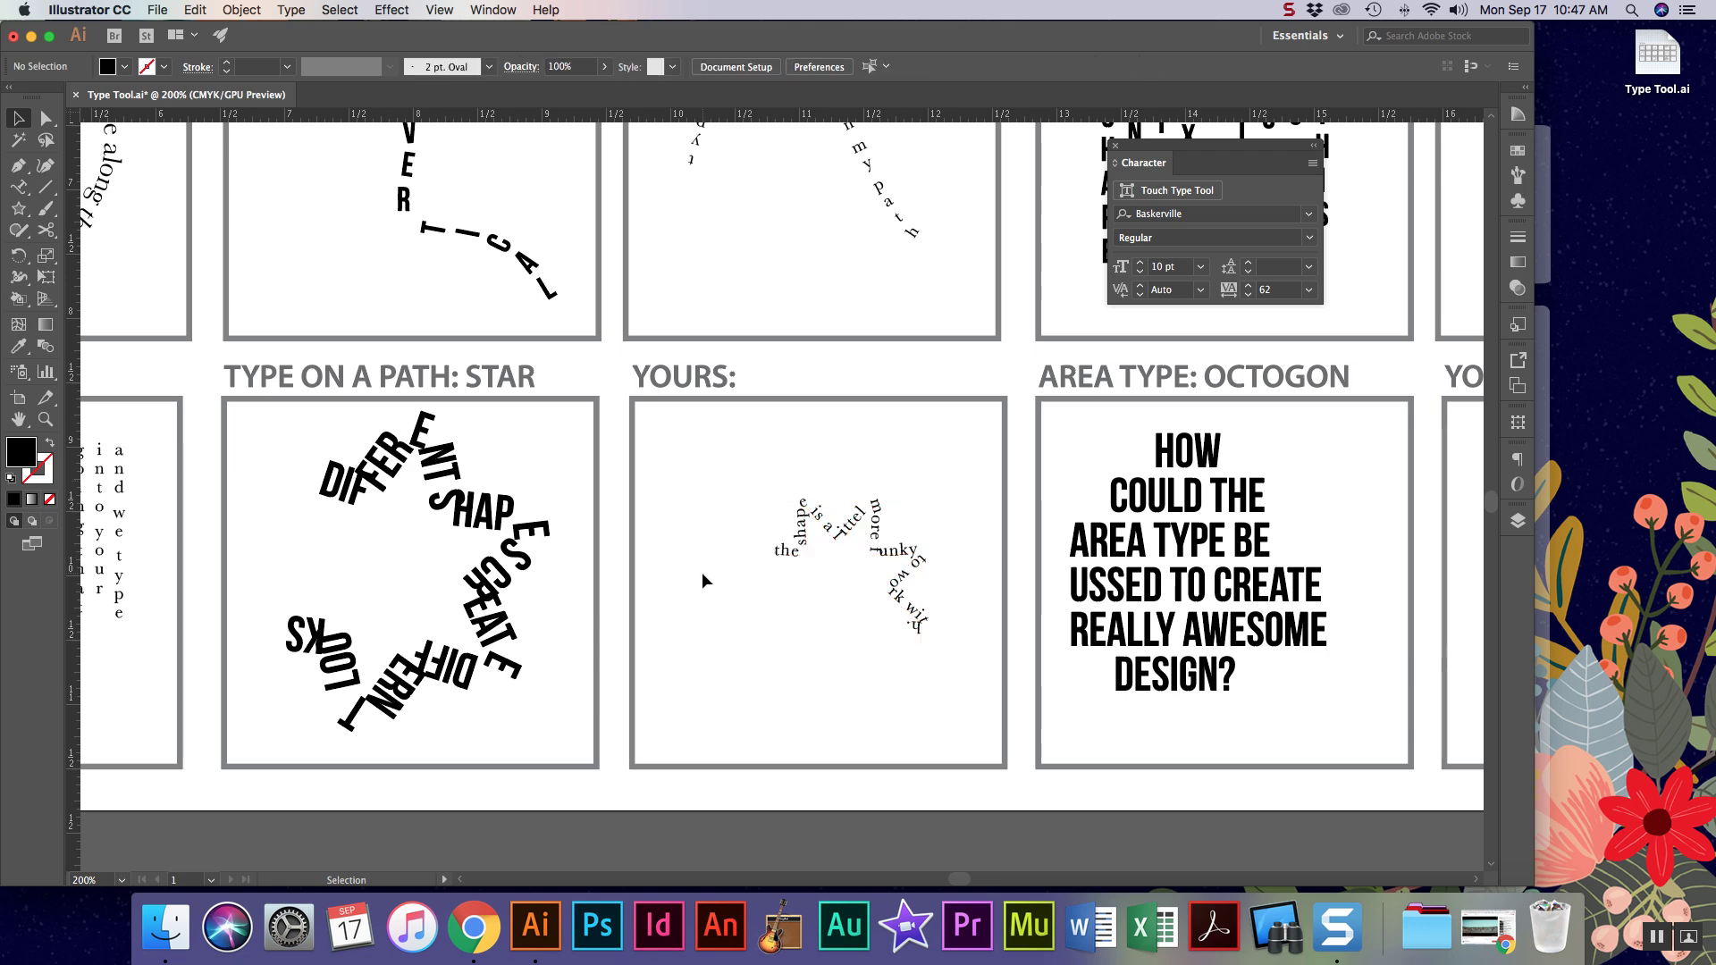
{"action": "left_click", "coordinate": [893, 621]}
{"action": "left_click", "coordinate": [685, 674]}
Draw a closed two-peaked shape about 3 in wide and 3 in high with the Pen tool over the Area Type Tool YOURS box.
{"action": "scroll", "coordinate": [860, 666], "scroll_direction": "up", "scroll_amount": 10}
{"action": "scroll", "coordinate": [860, 667], "scroll_direction": "right", "scroll_amount": 15}
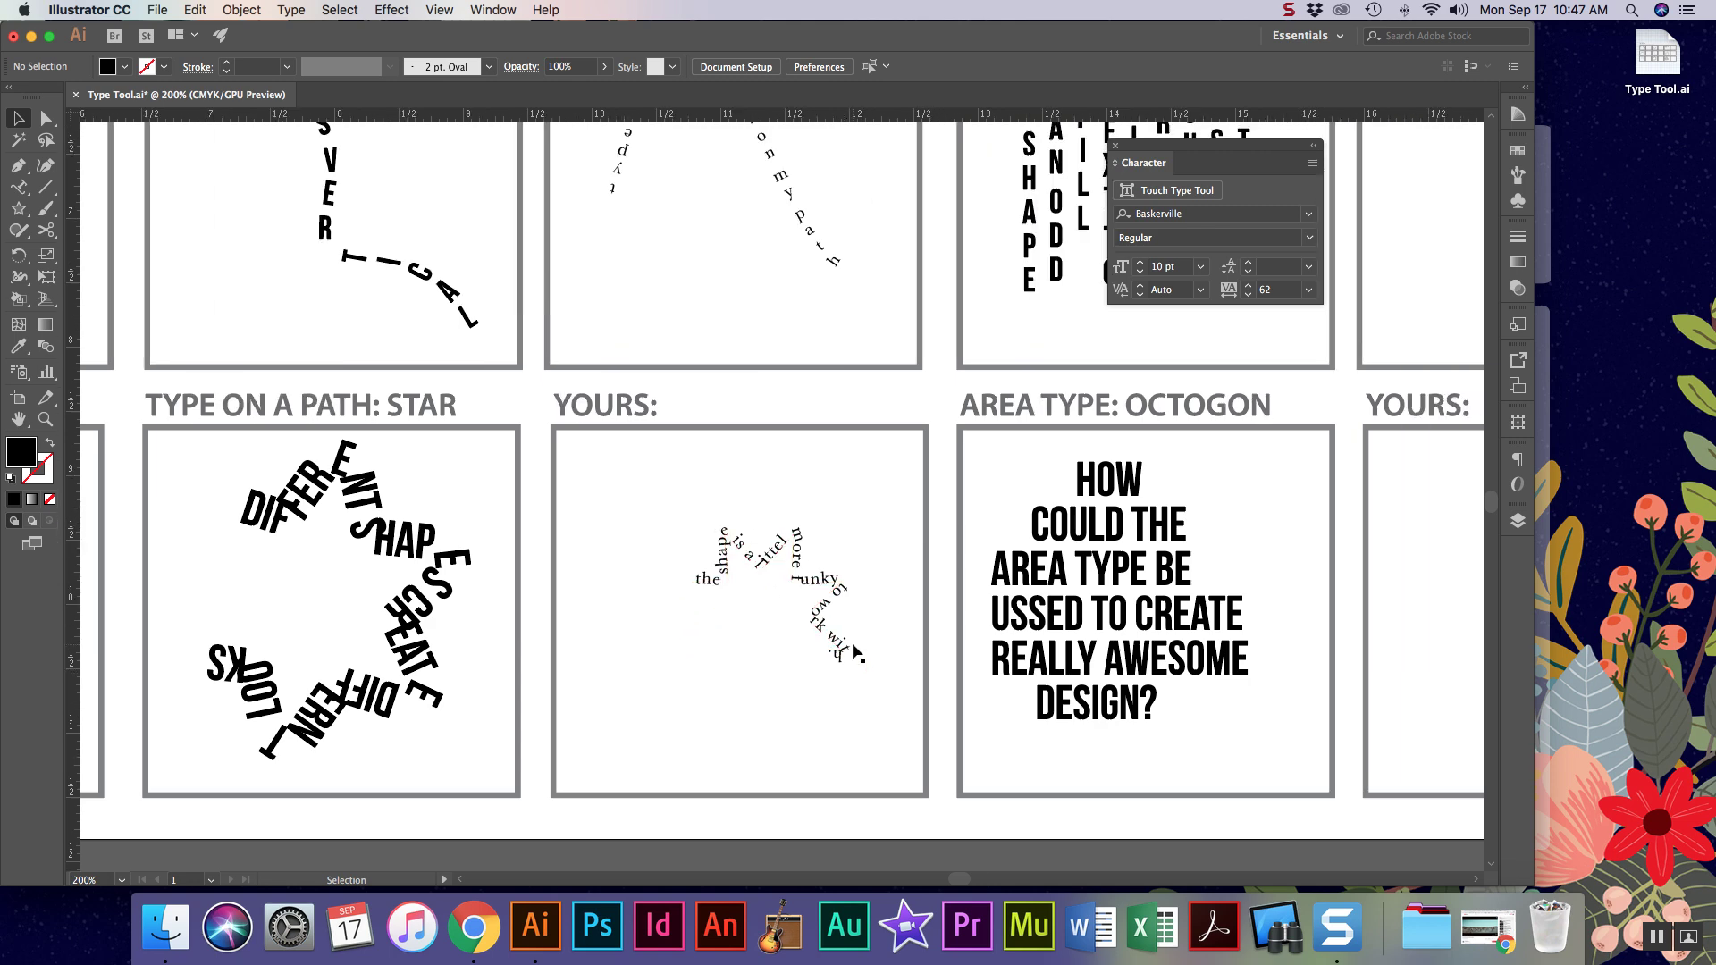
{"action": "scroll", "coordinate": [854, 646], "scroll_direction": "up", "scroll_amount": 5}
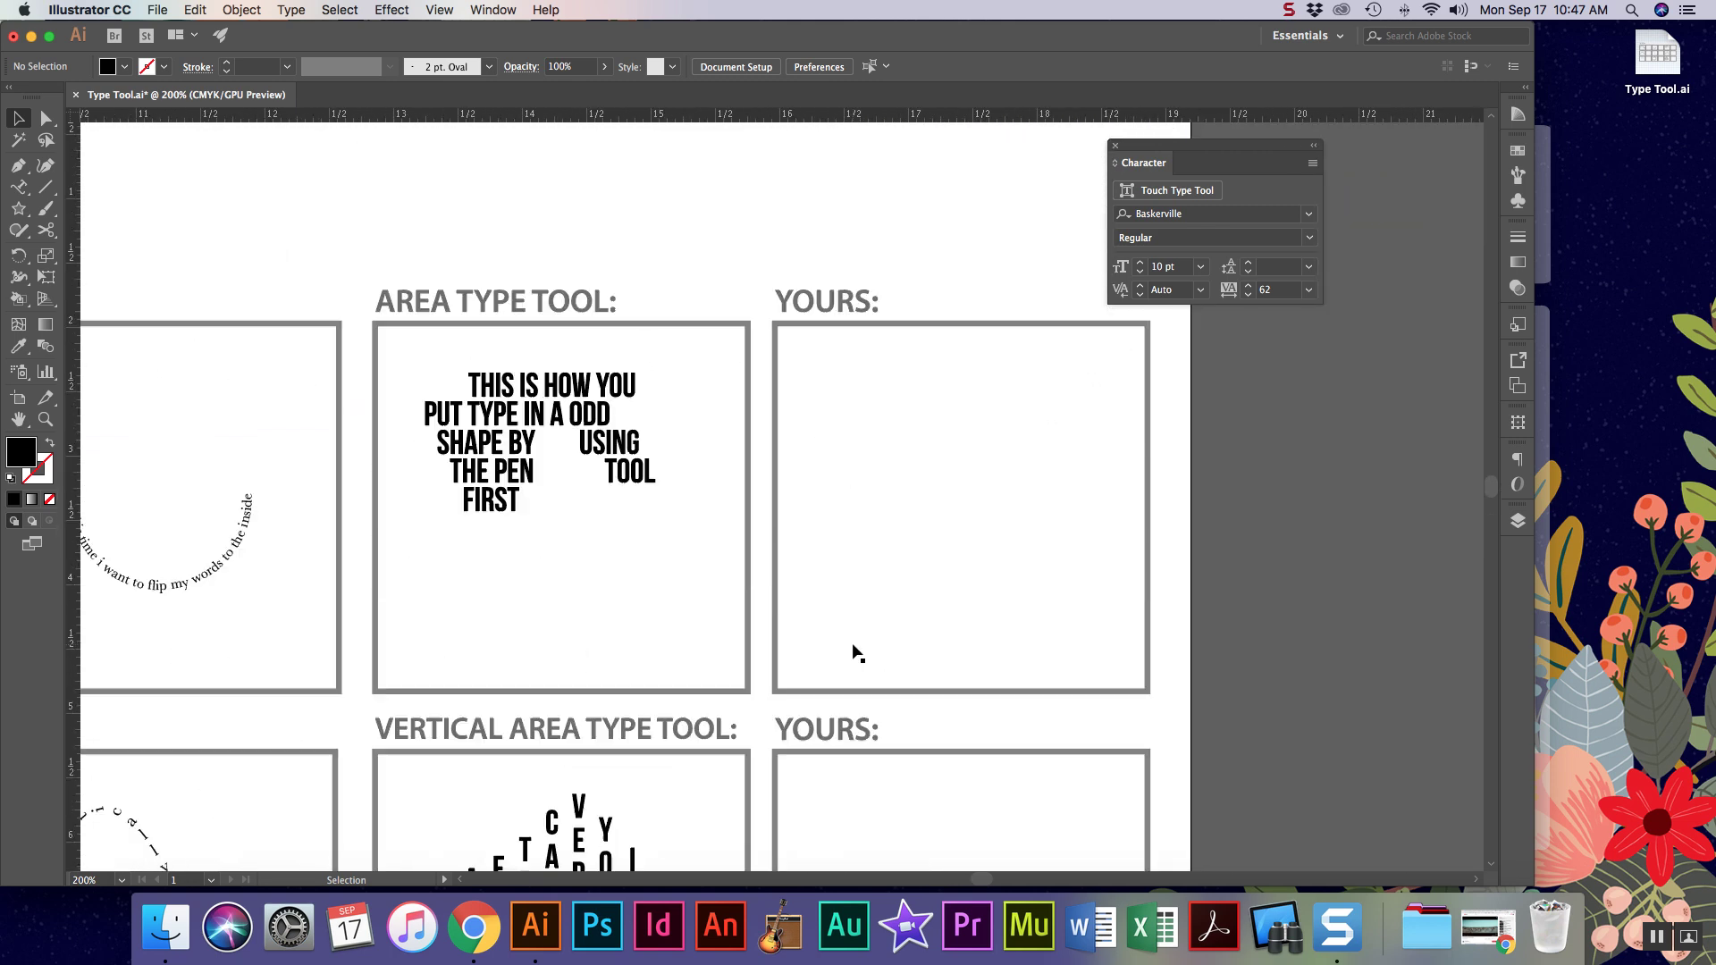
{"action": "scroll", "coordinate": [698, 492], "scroll_direction": "down", "scroll_amount": 3}
{"action": "scroll", "coordinate": [733, 505], "scroll_direction": "right", "scroll_amount": 2}
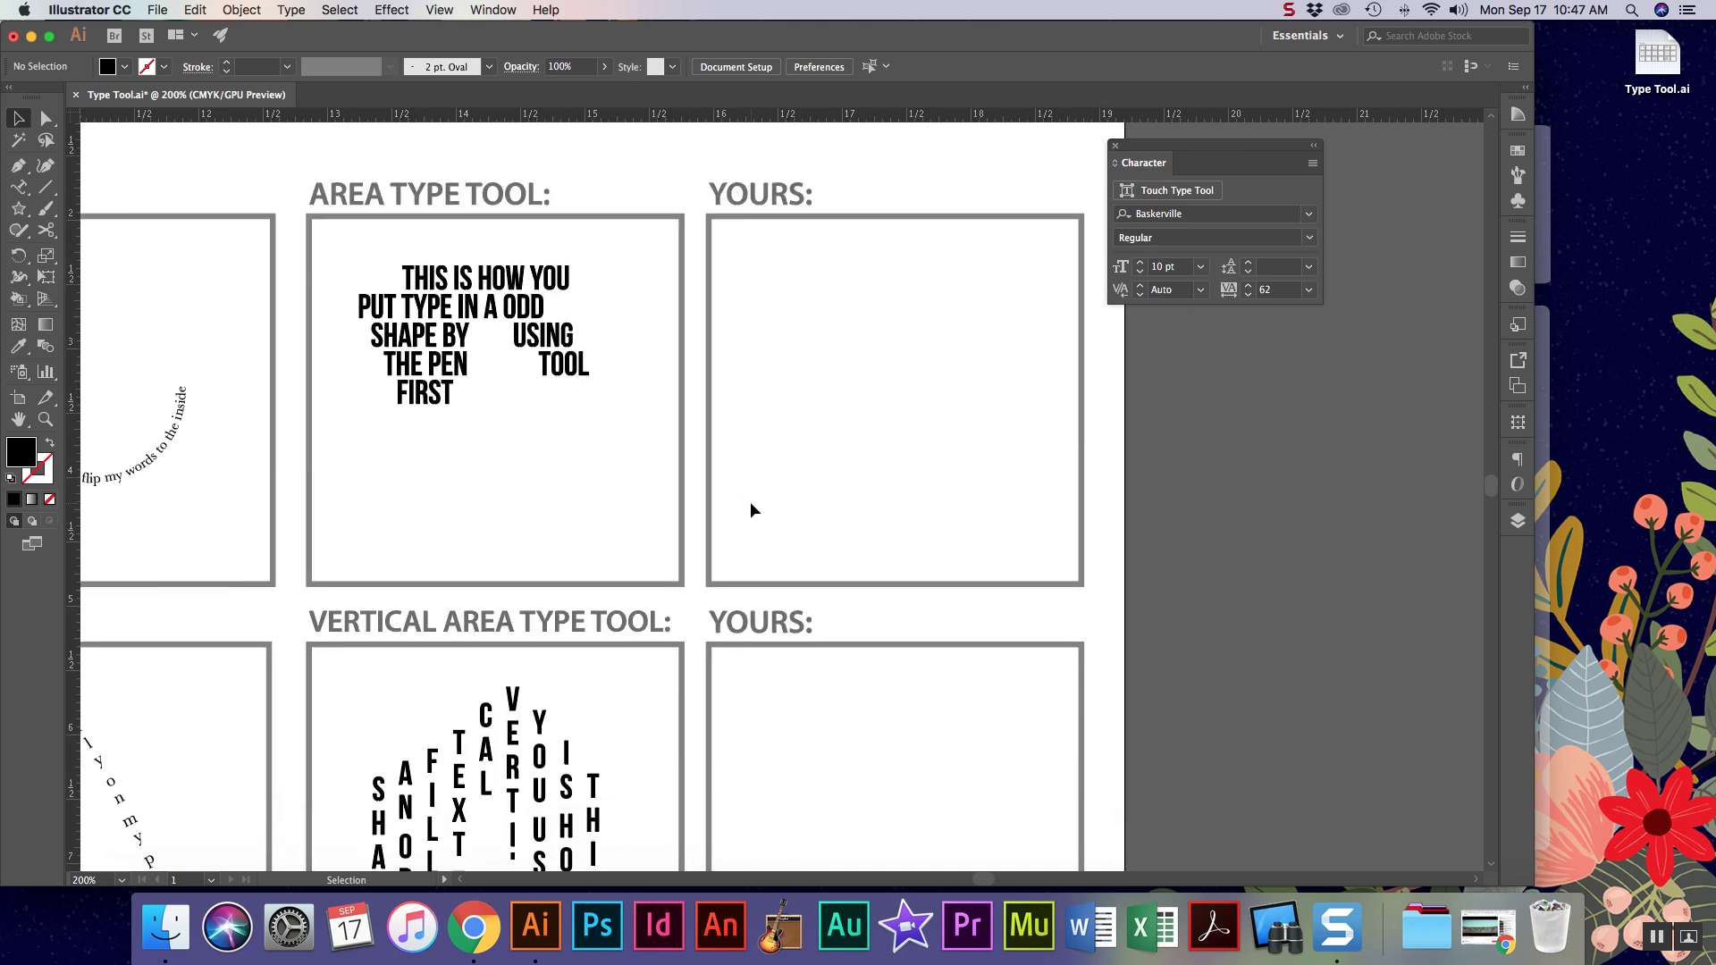
{"action": "left_click", "coordinate": [17, 165]}
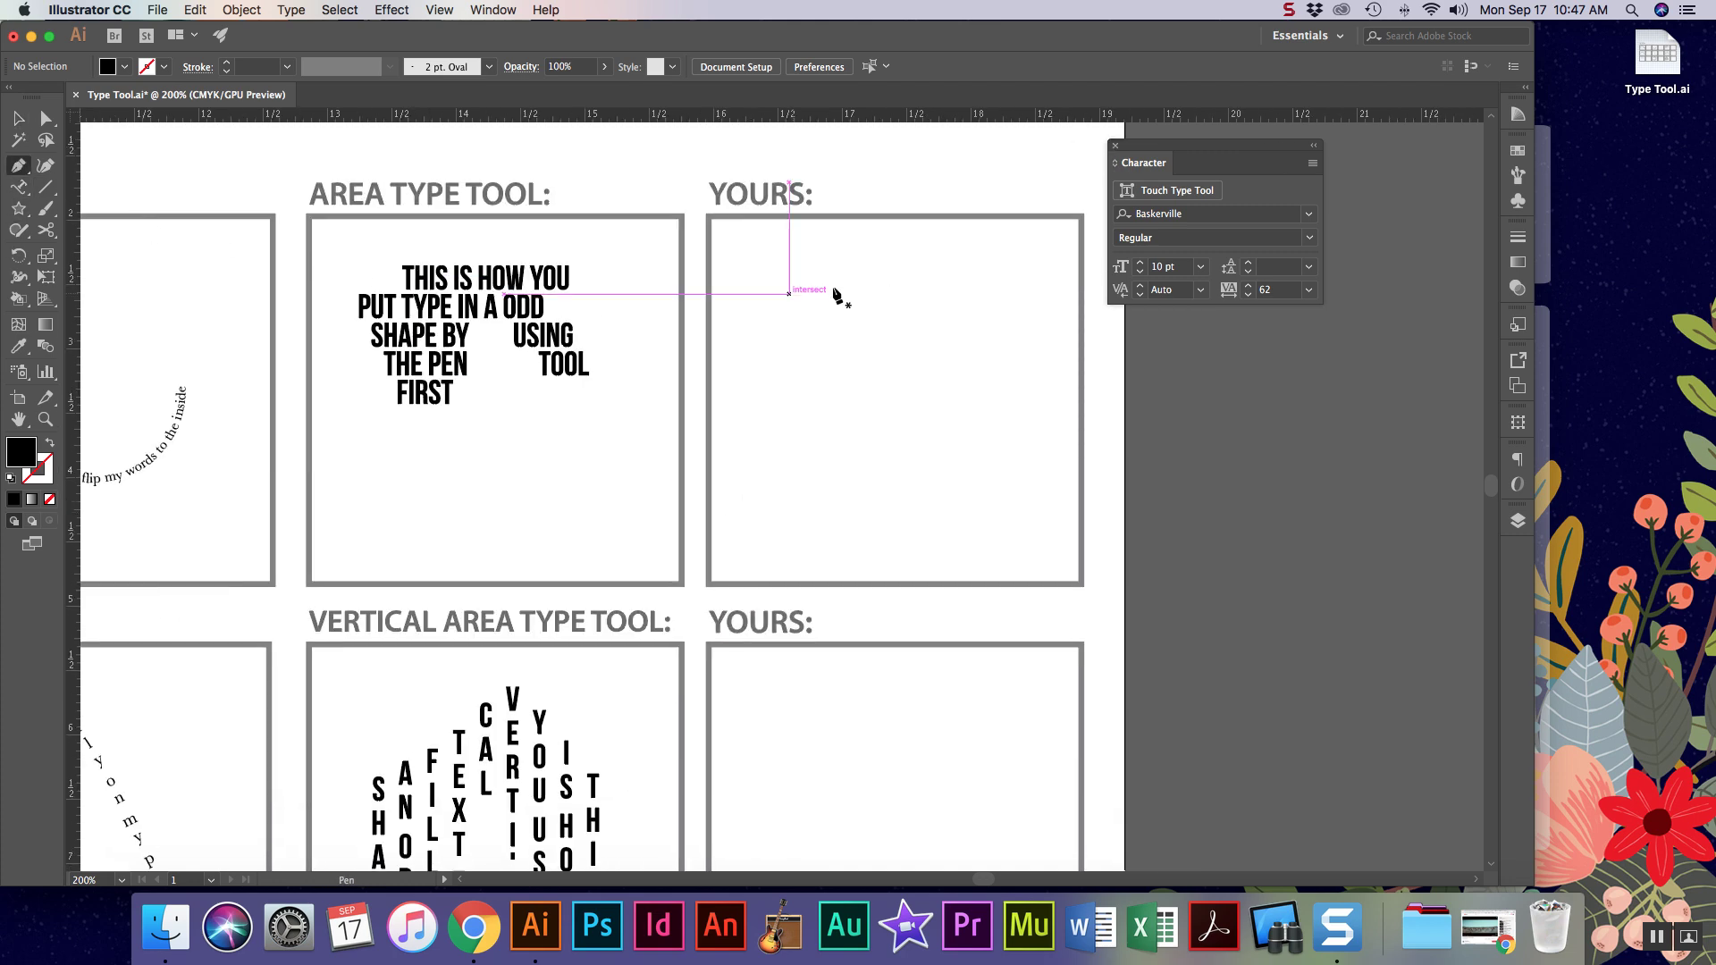
{"action": "left_click", "coordinate": [758, 442]}
{"action": "left_click_drag", "start_coordinate": [858, 247], "coordinate": [828, 565]}
{"action": "left_click", "coordinate": [828, 565]}
{"action": "left_click", "coordinate": [758, 442]}
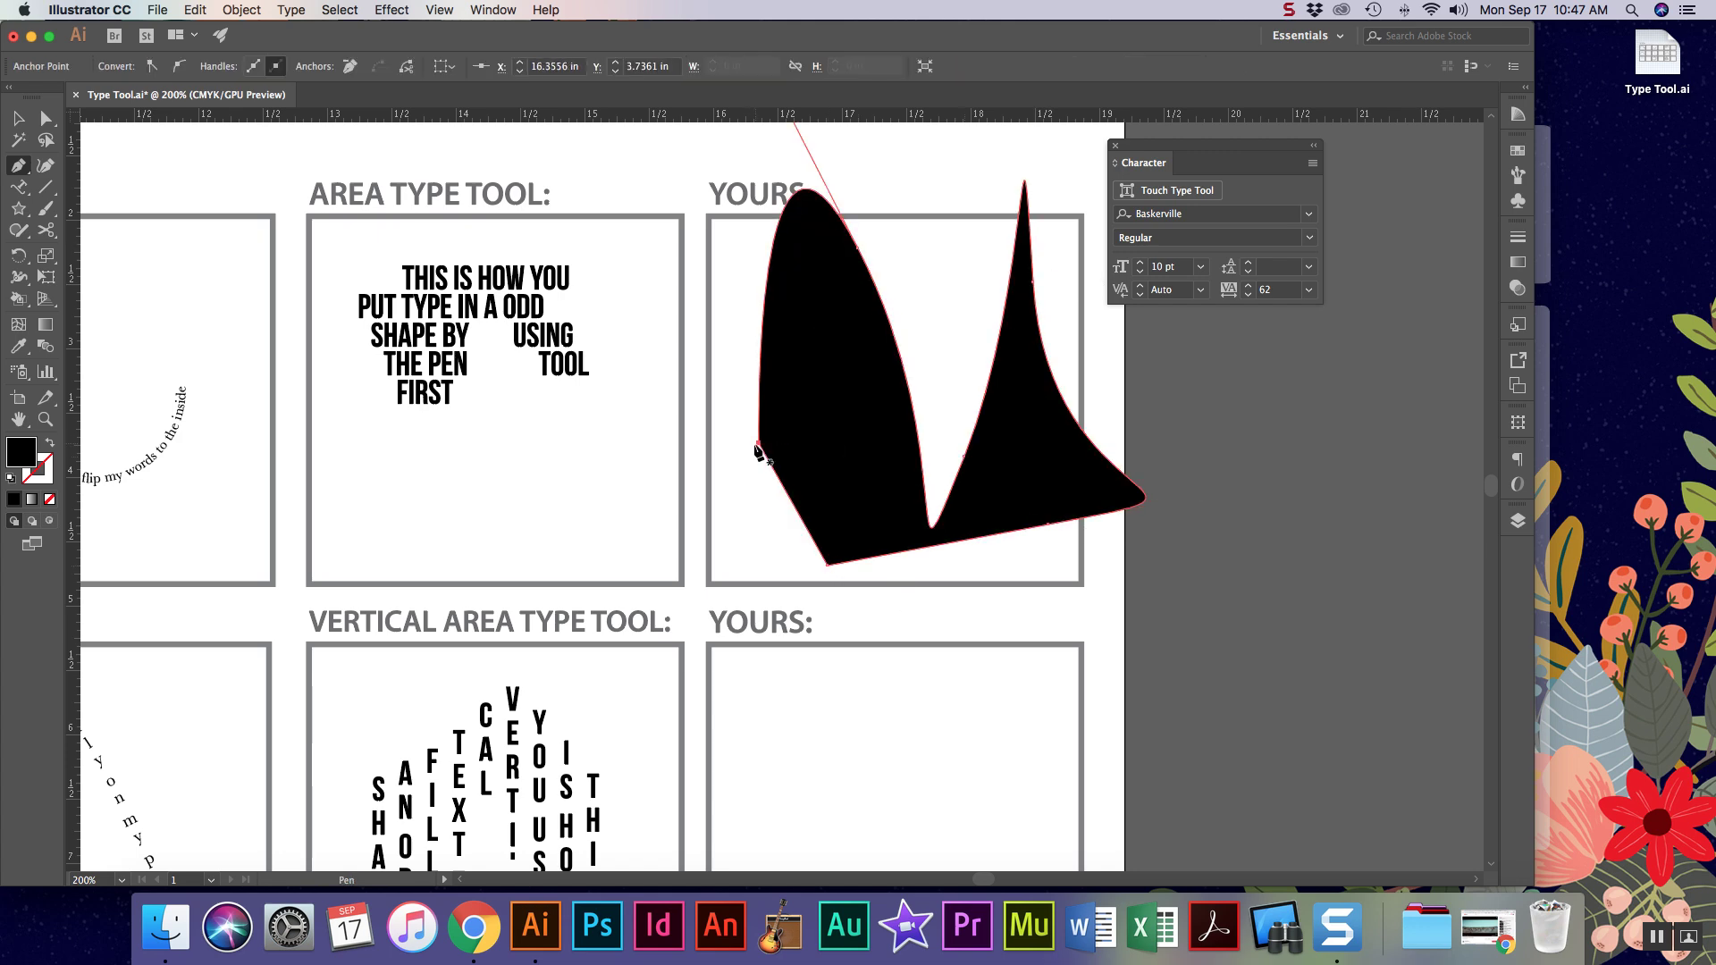
Fill the two-peaked shape with area type reading "now my font is going to fill the shape that I just created. Now when you use this".
{"action": "left_click_drag", "start_coordinate": [22, 188], "coordinate": [67, 210]}
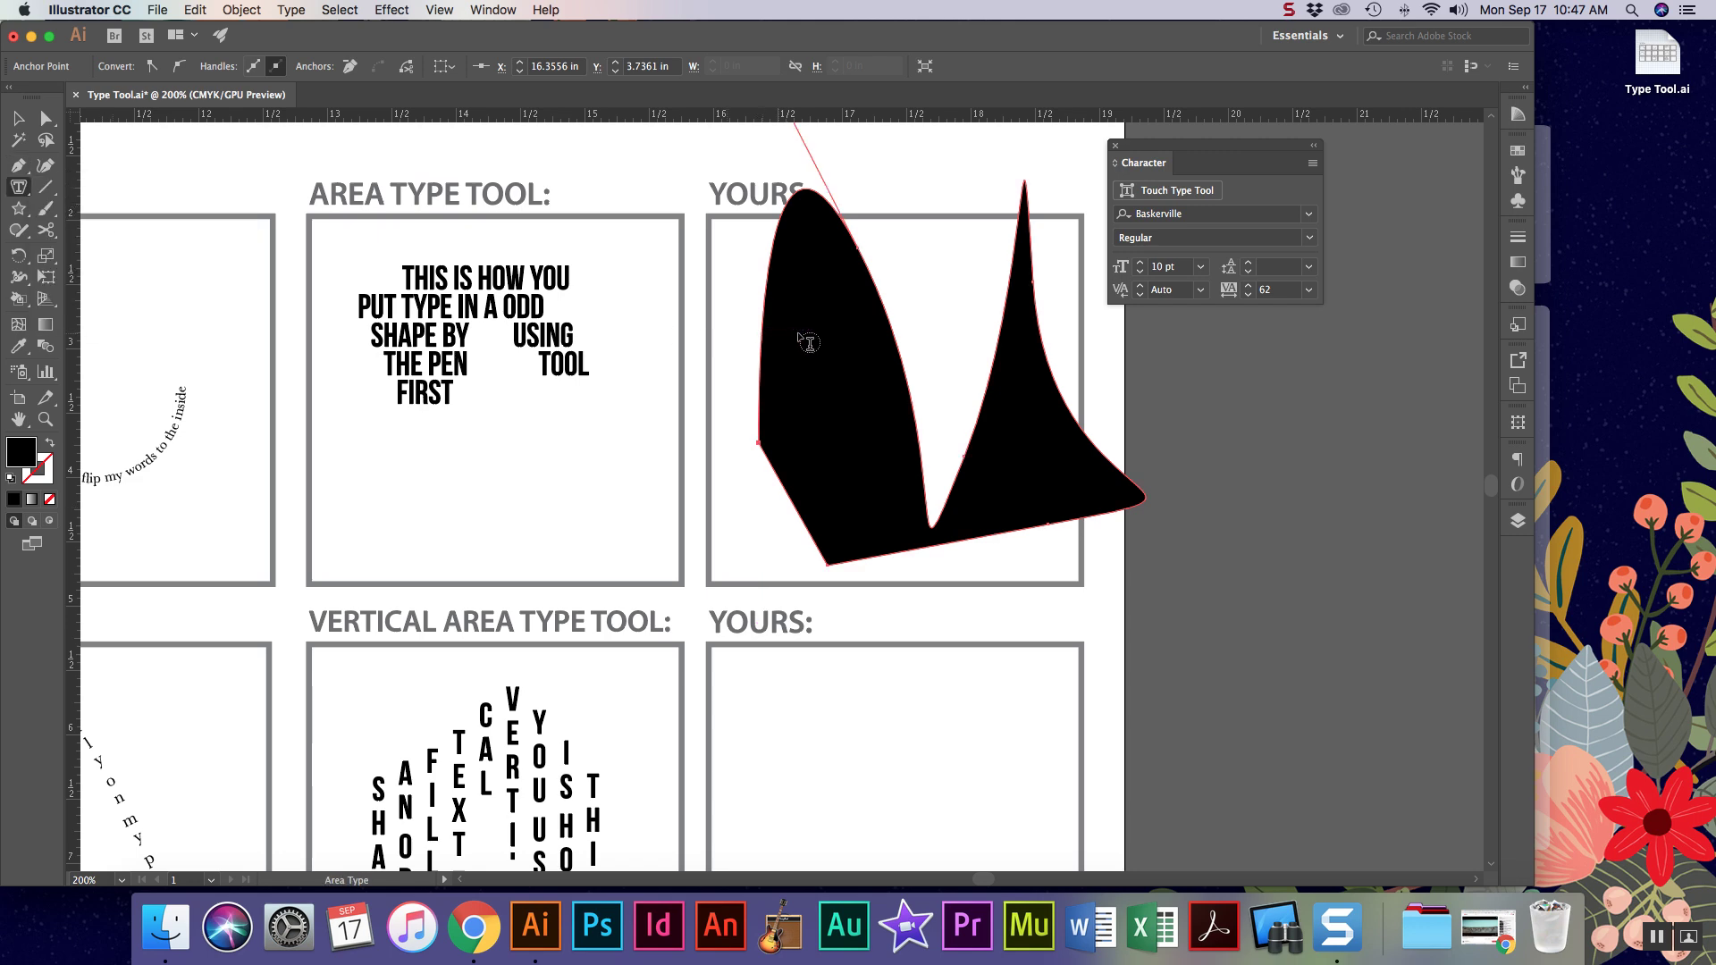
{"action": "left_click", "coordinate": [770, 338]}
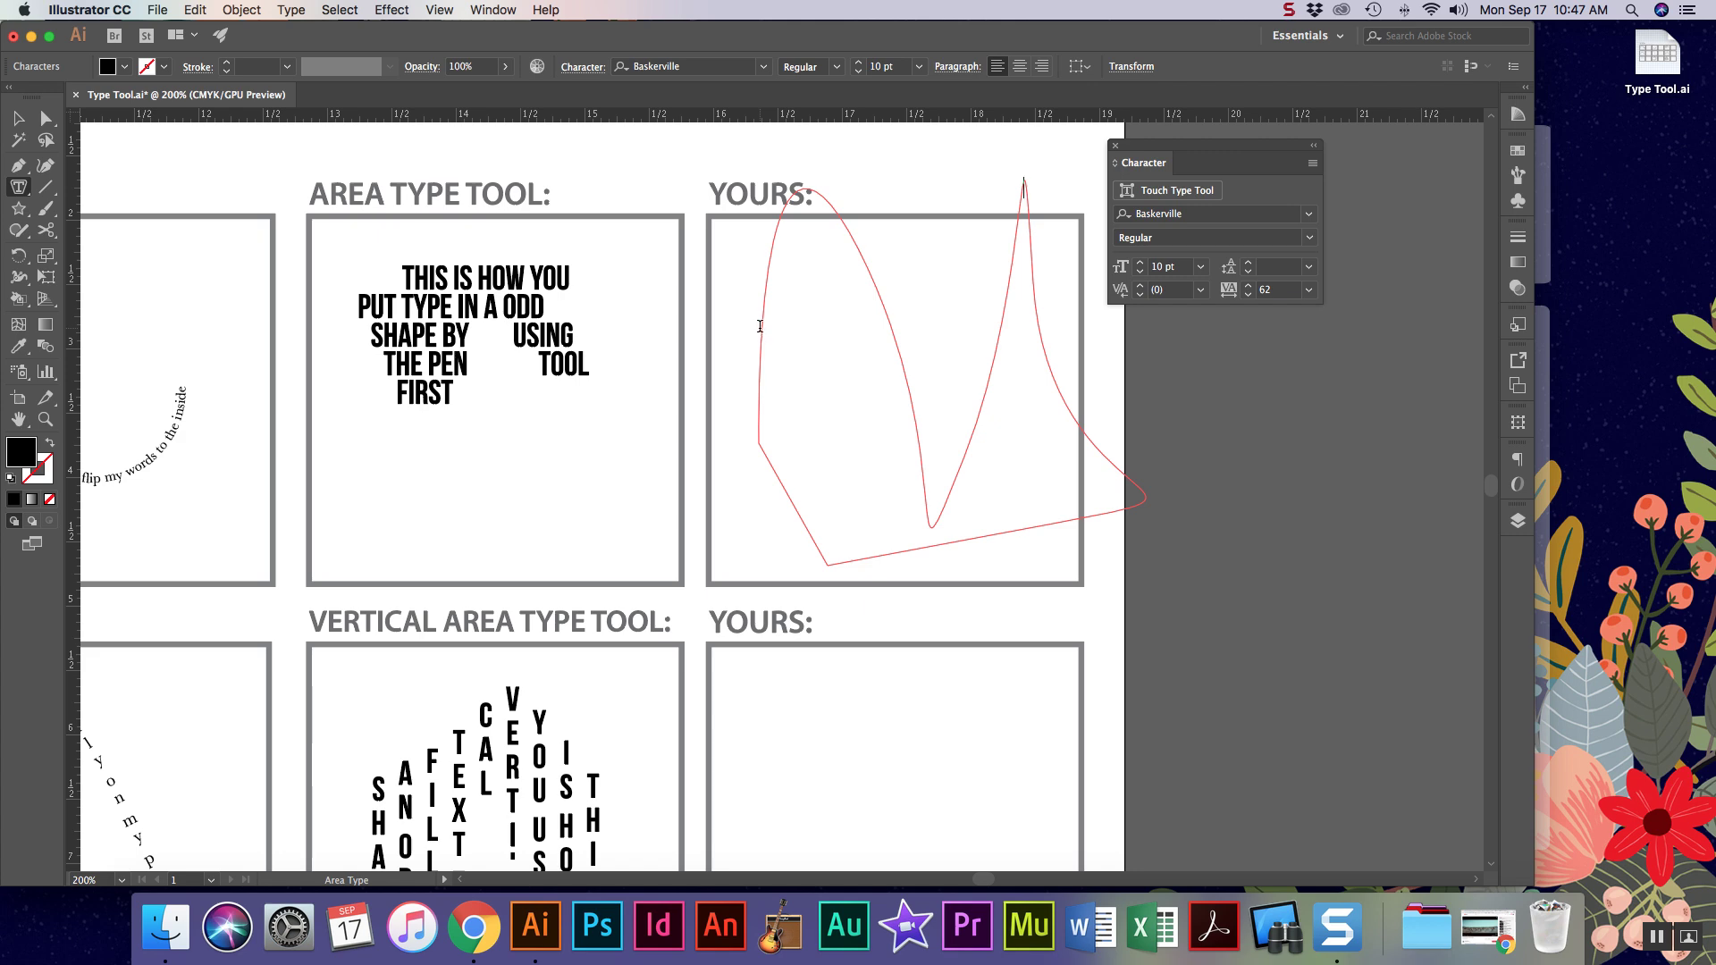
{"action": "type", "text": "how my font is going to fill the shape that I just c"}
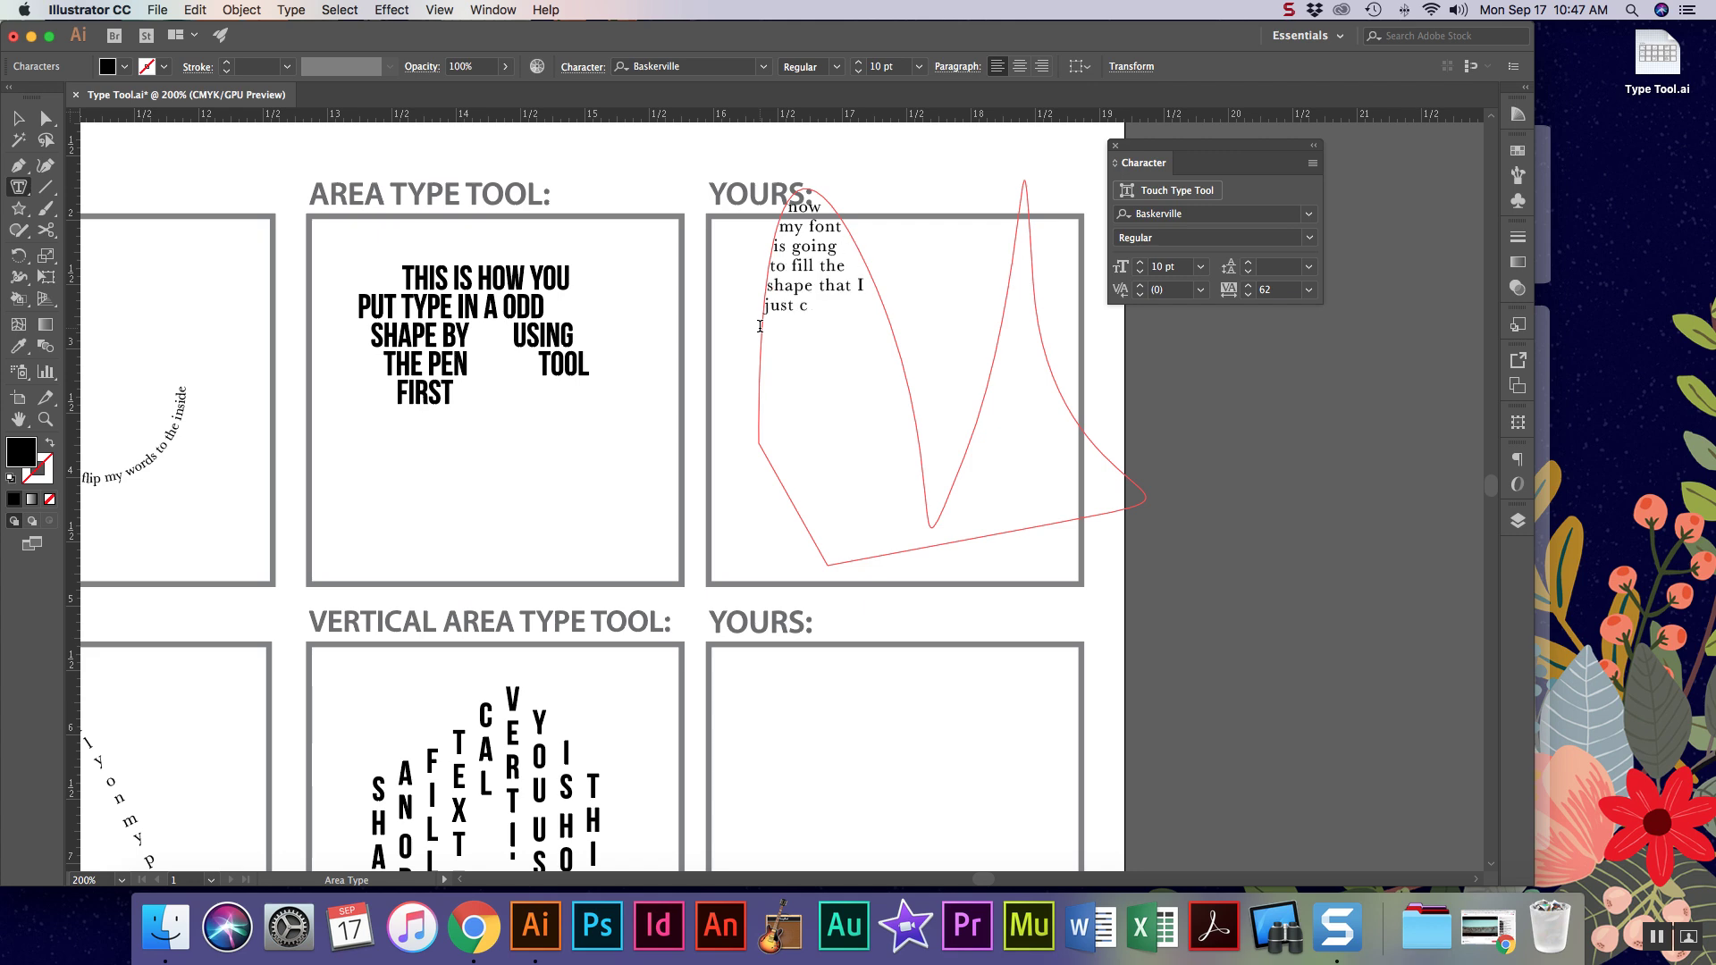
{"action": "type", "text": "reated. Now when you use this"}
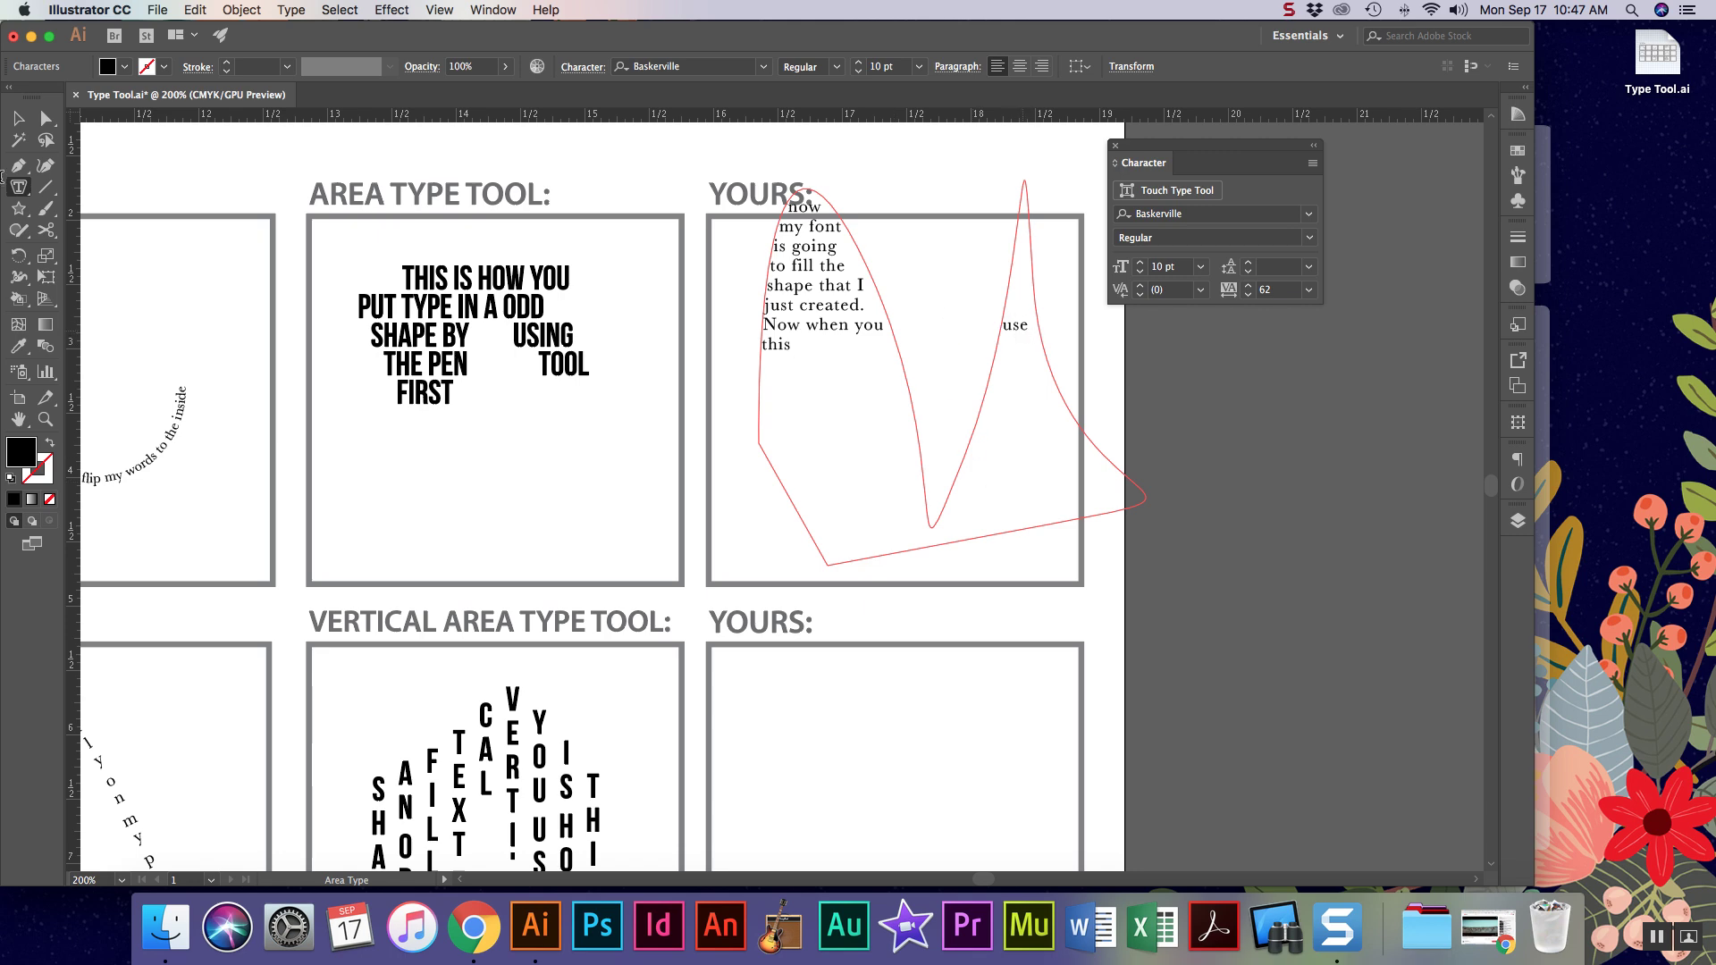
Reshape the area type's outline by adjusting a curve handle and deleting the anchor point in the valley between its peaks.
{"action": "left_click", "coordinate": [43, 117]}
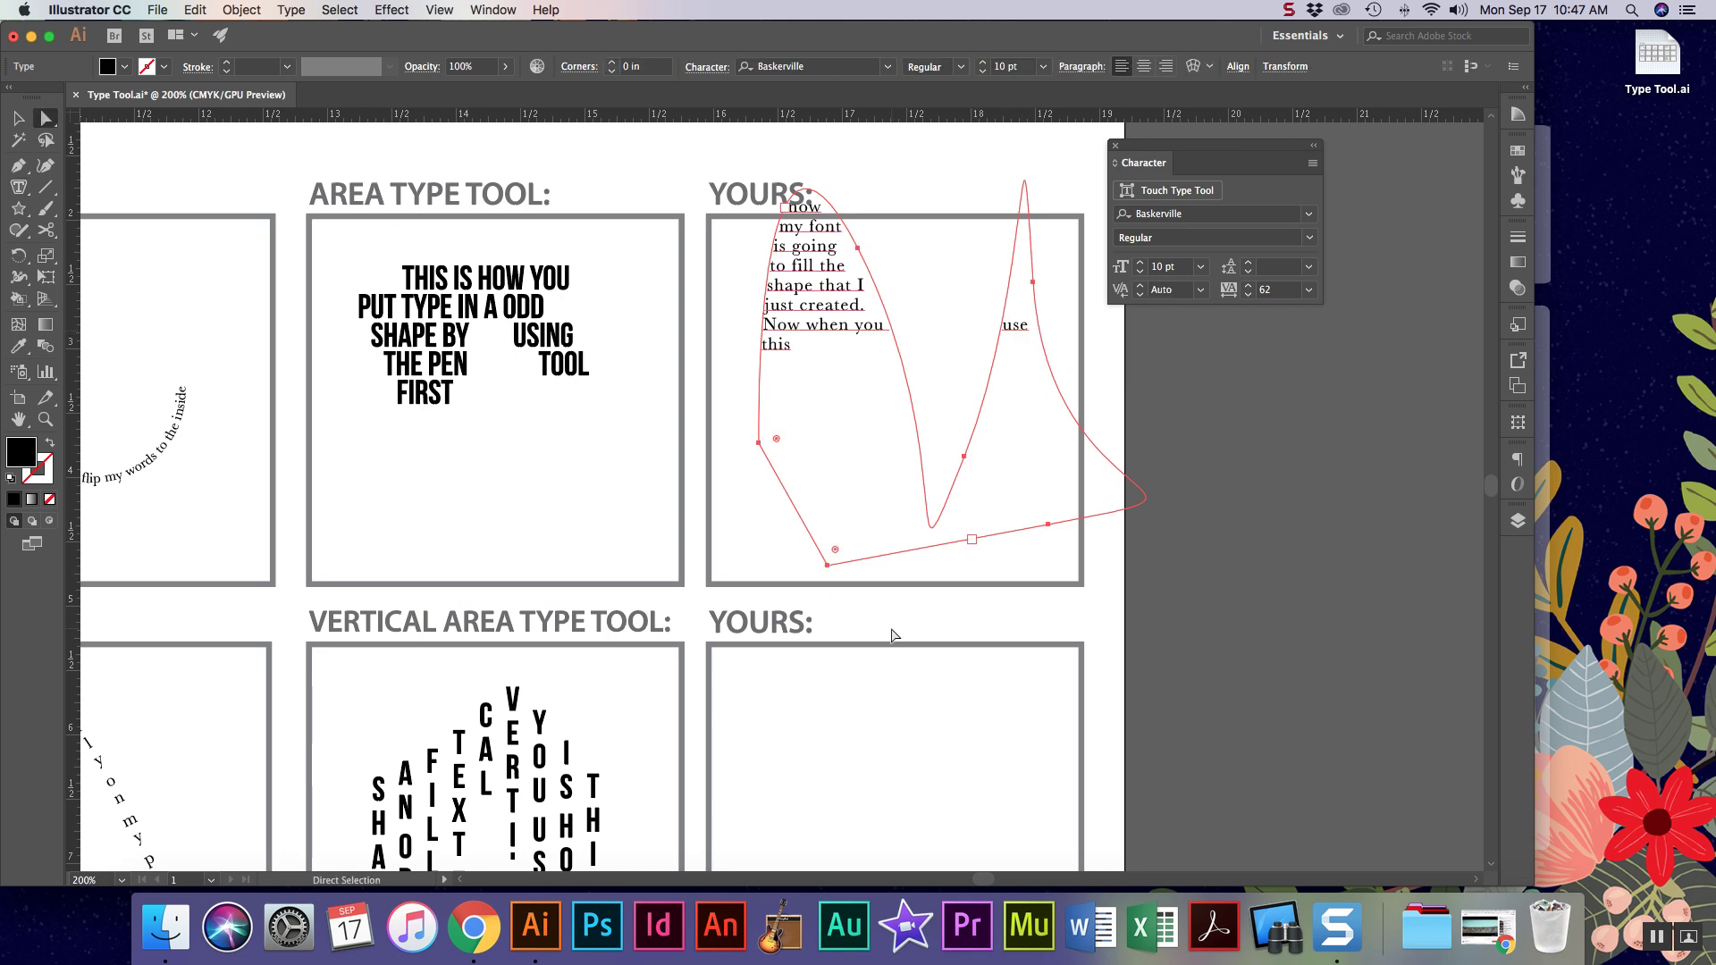
{"action": "left_click", "coordinate": [965, 456]}
{"action": "left_click", "coordinate": [964, 456]}
{"action": "left_click_drag", "start_coordinate": [964, 456], "coordinate": [941, 334]}
{"action": "left_click_drag", "start_coordinate": [18, 165], "coordinate": [107, 212]}
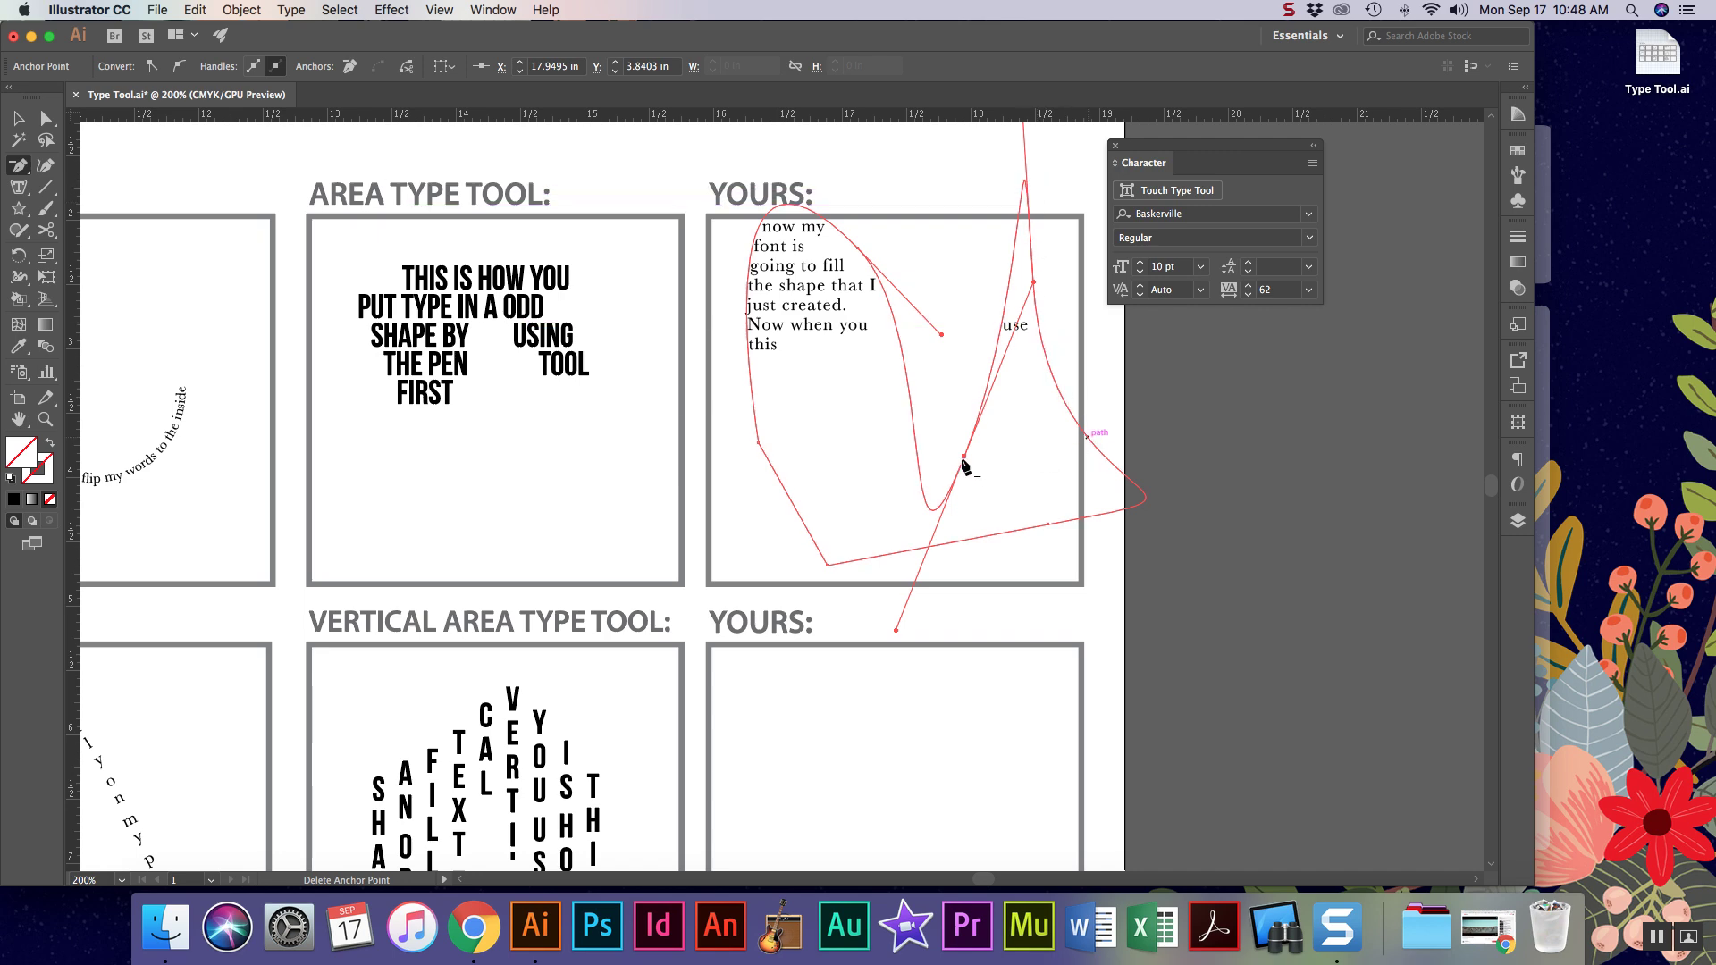
{"action": "left_click", "coordinate": [964, 457]}
Scale the area type shape to about 1.6 in wide and 2.1 in high, place it inside its YOURS box and deselect it.
{"action": "left_click", "coordinate": [18, 119]}
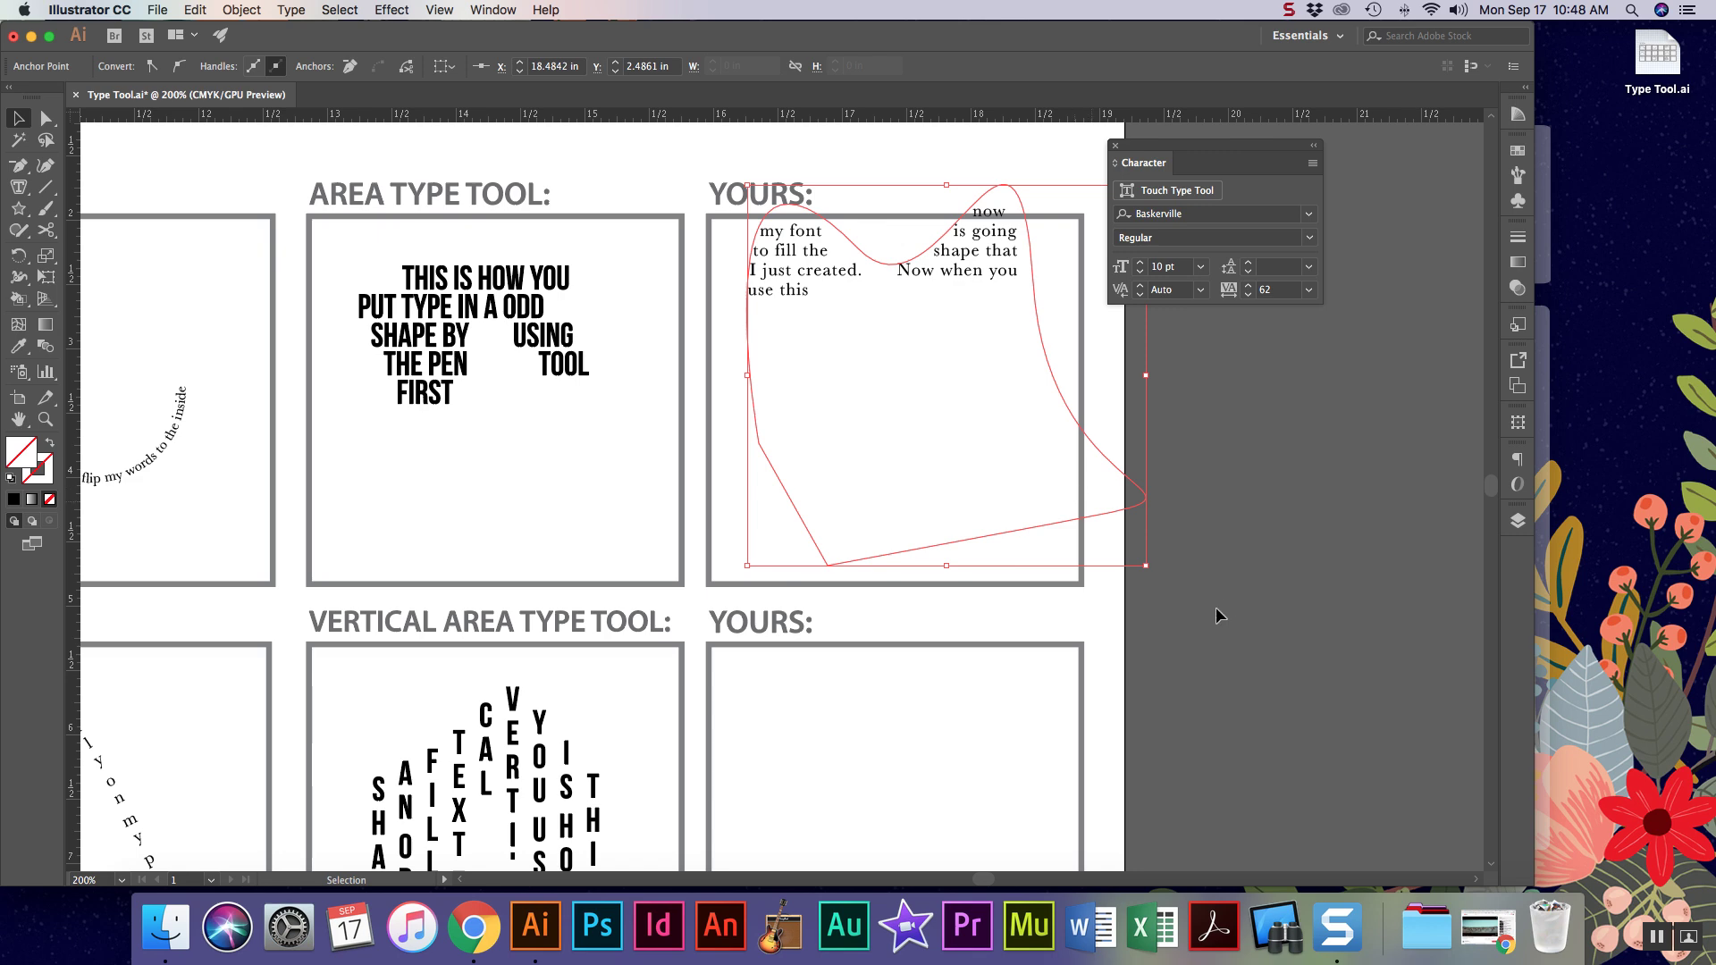
{"action": "left_click_drag", "start_coordinate": [1146, 566], "coordinate": [1037, 484]}
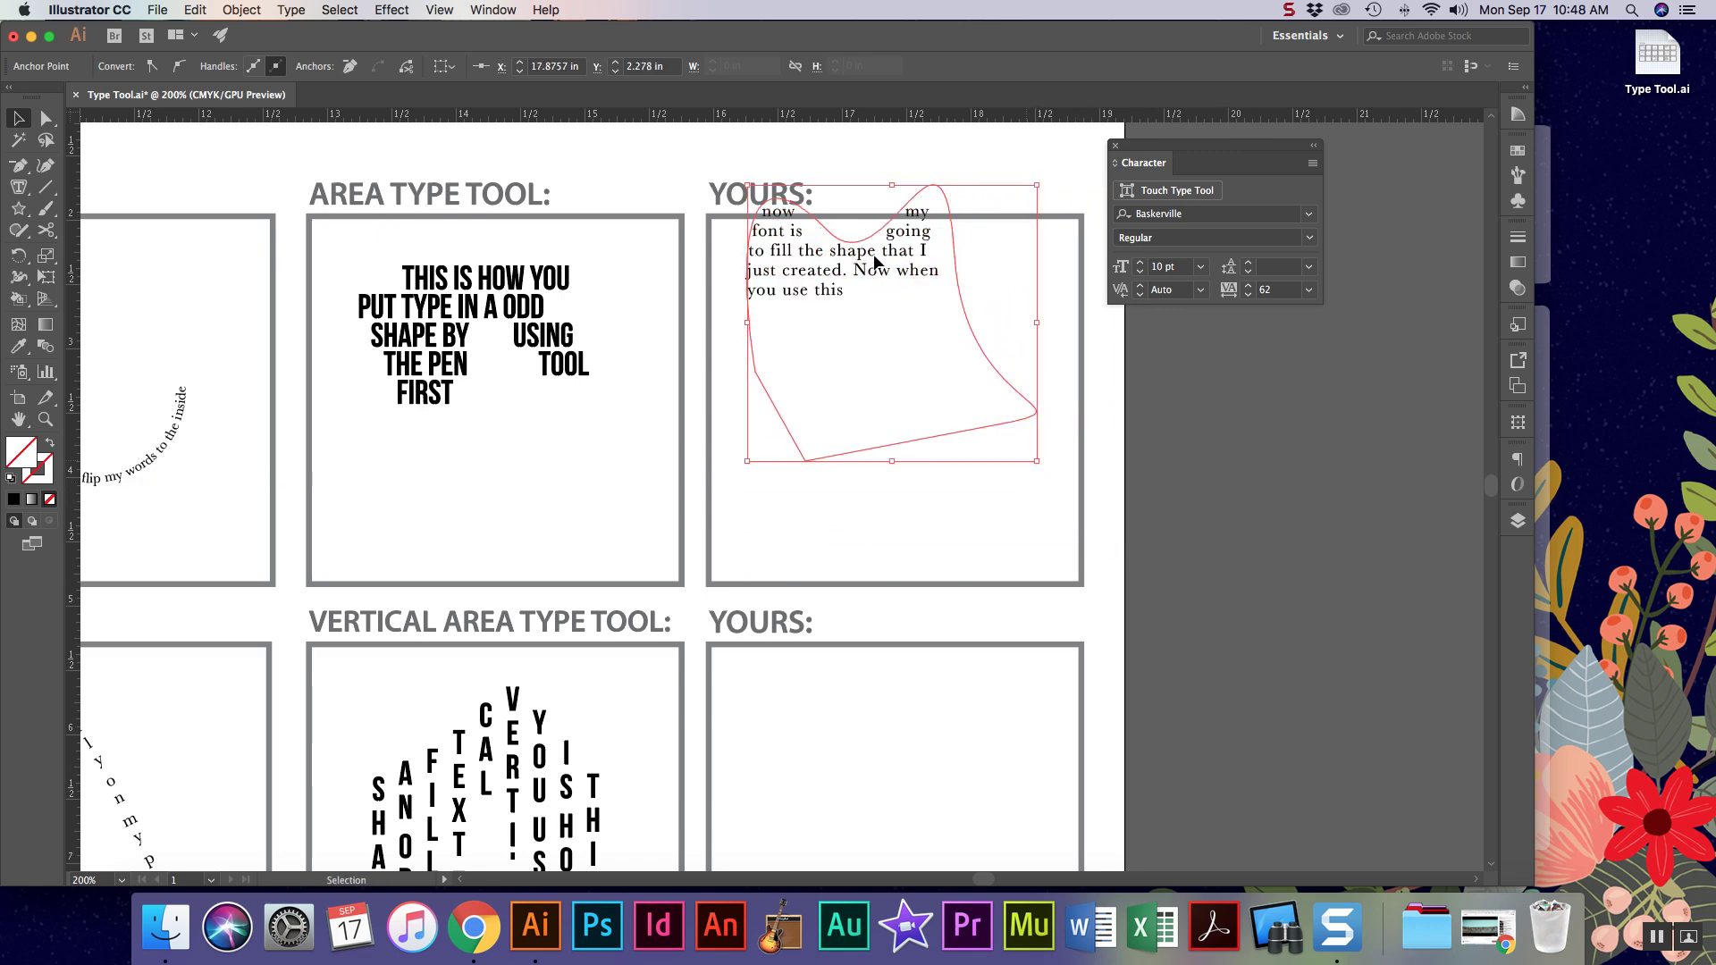
{"action": "left_click_drag", "start_coordinate": [863, 295], "coordinate": [876, 351]}
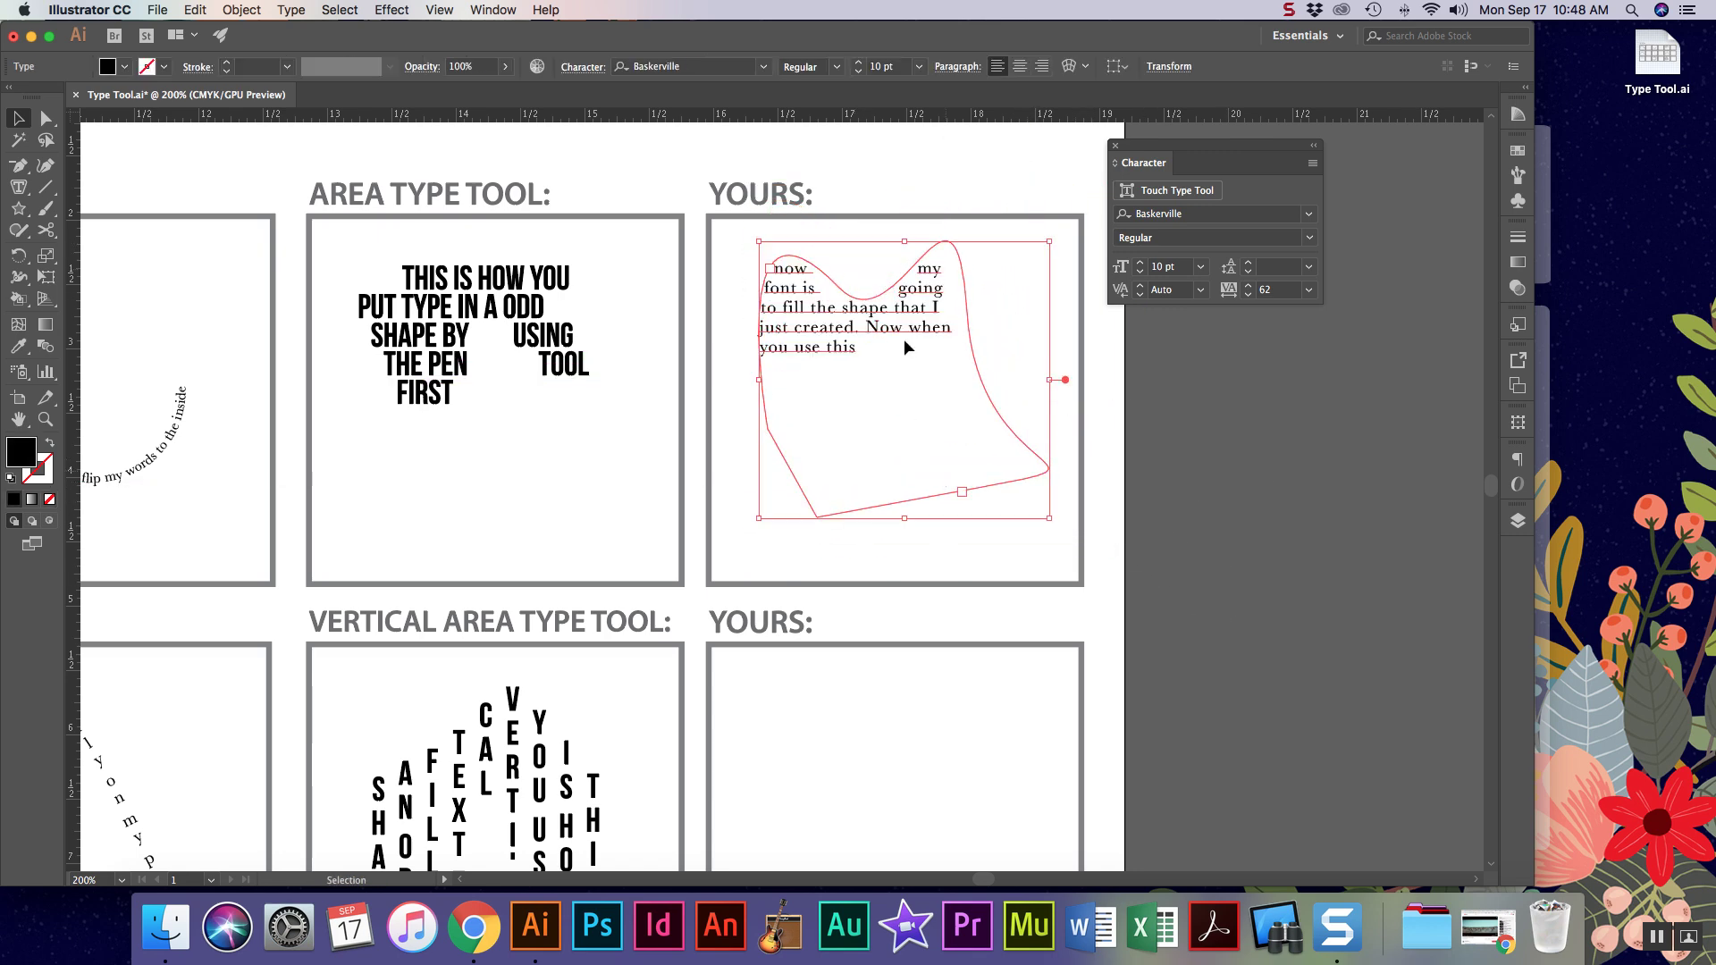
{"action": "left_click_drag", "start_coordinate": [1055, 379], "coordinate": [959, 379]}
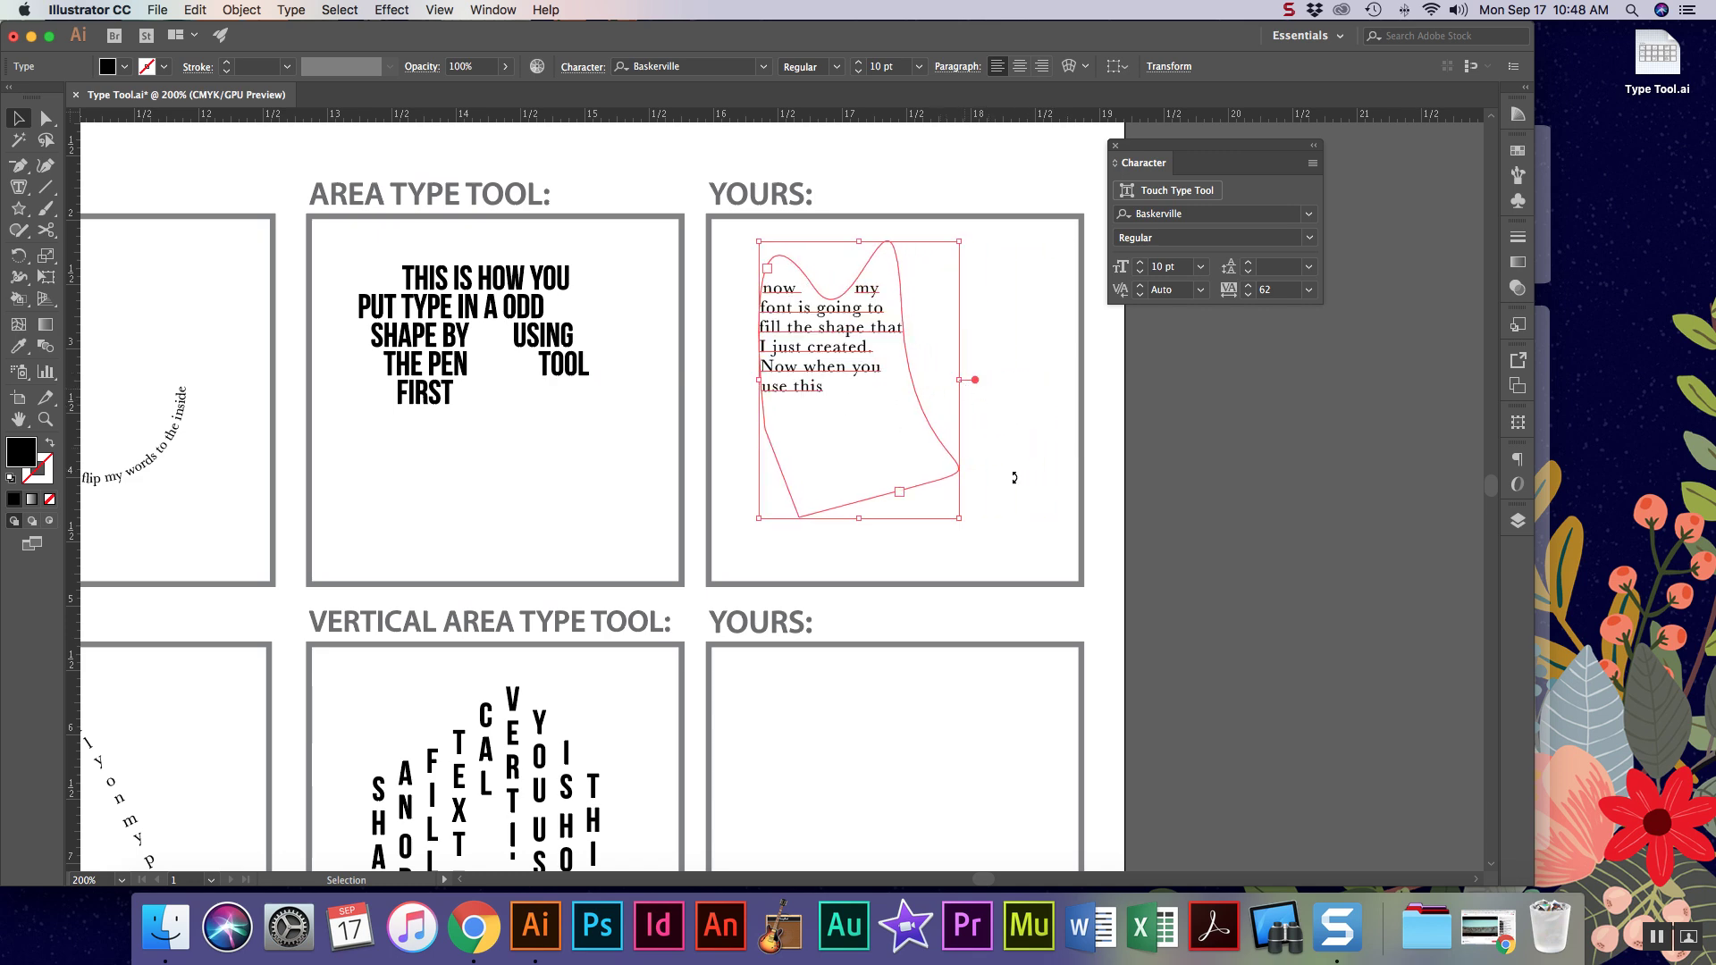
{"action": "left_click", "coordinate": [1018, 522]}
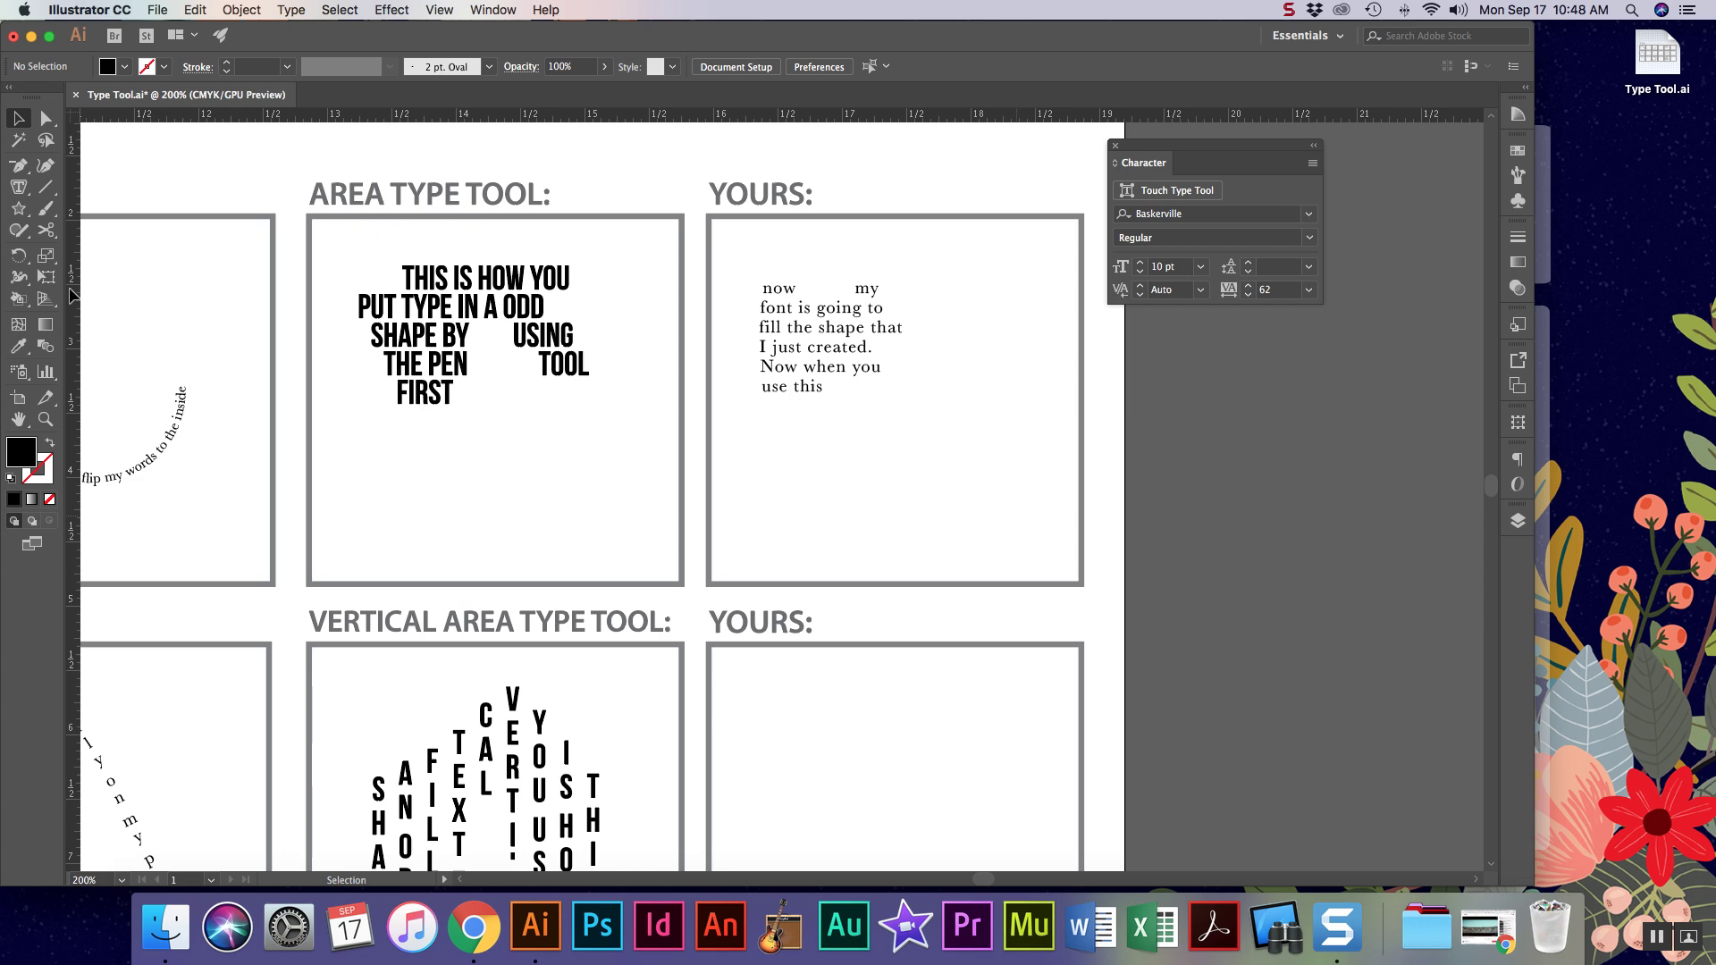
Draw a closed angular shape with a notch in its lower edge, about 1.8 in wide and 1.9 in high, in the Vertical Area Type Tool YOURS box using the Pen tool.
{"action": "scroll", "coordinate": [766, 605], "scroll_direction": "down", "scroll_amount": 5}
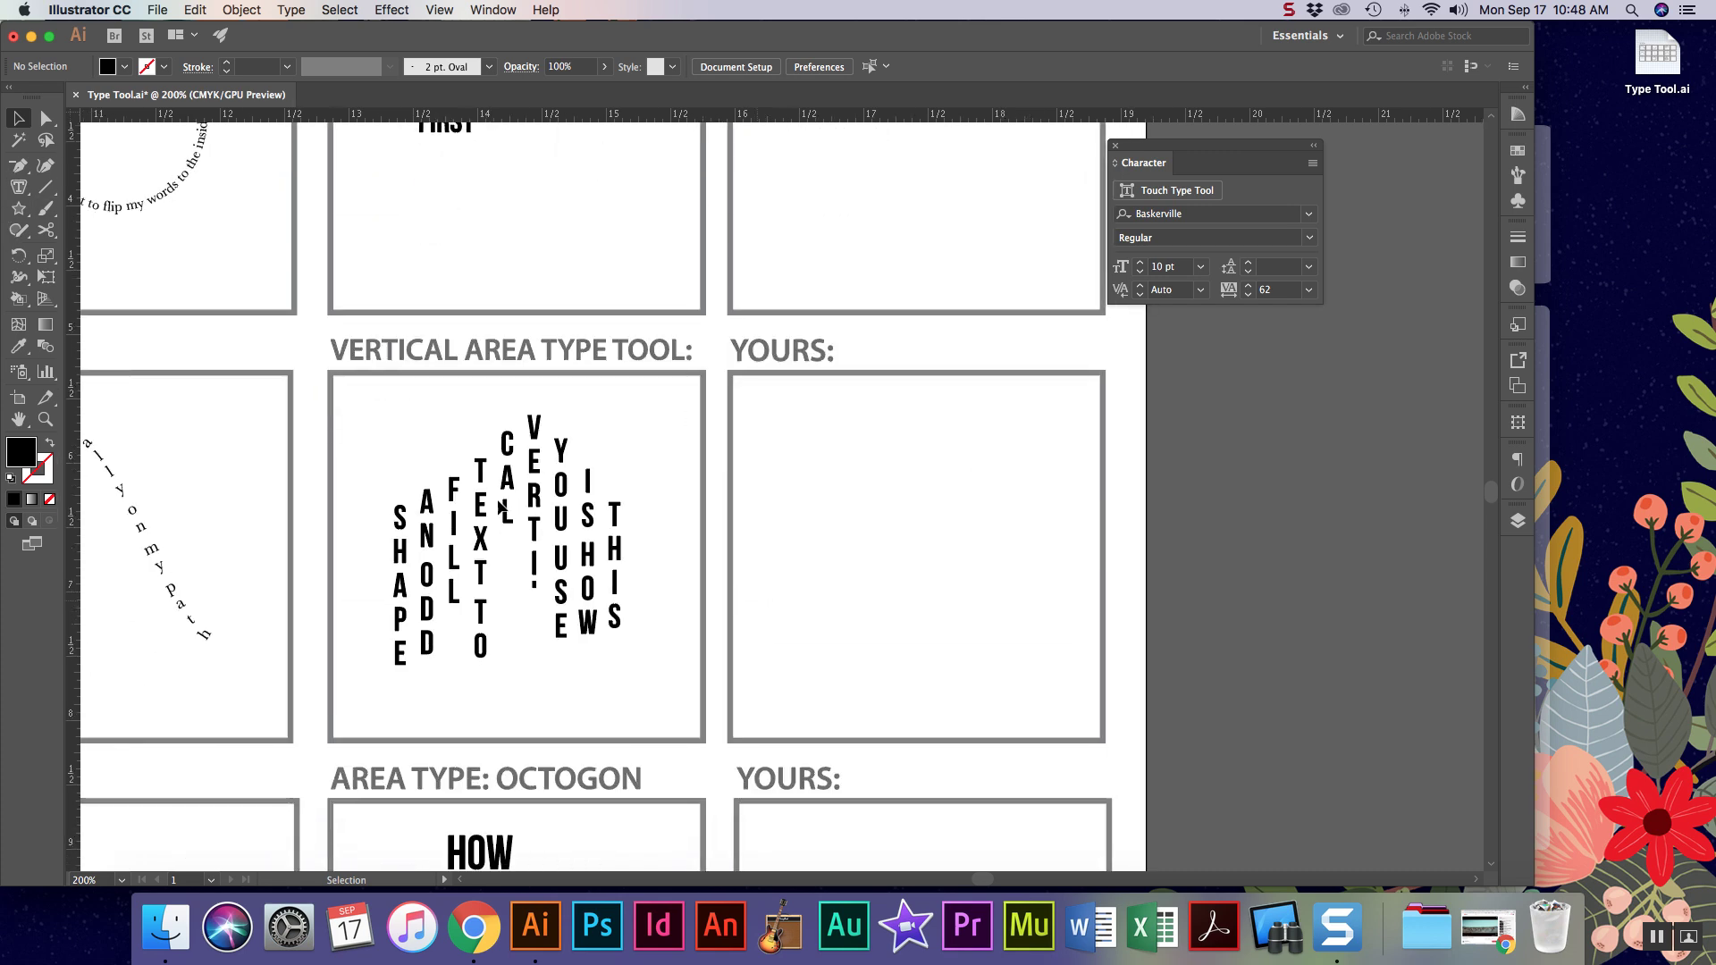
{"action": "left_click", "coordinate": [16, 187]}
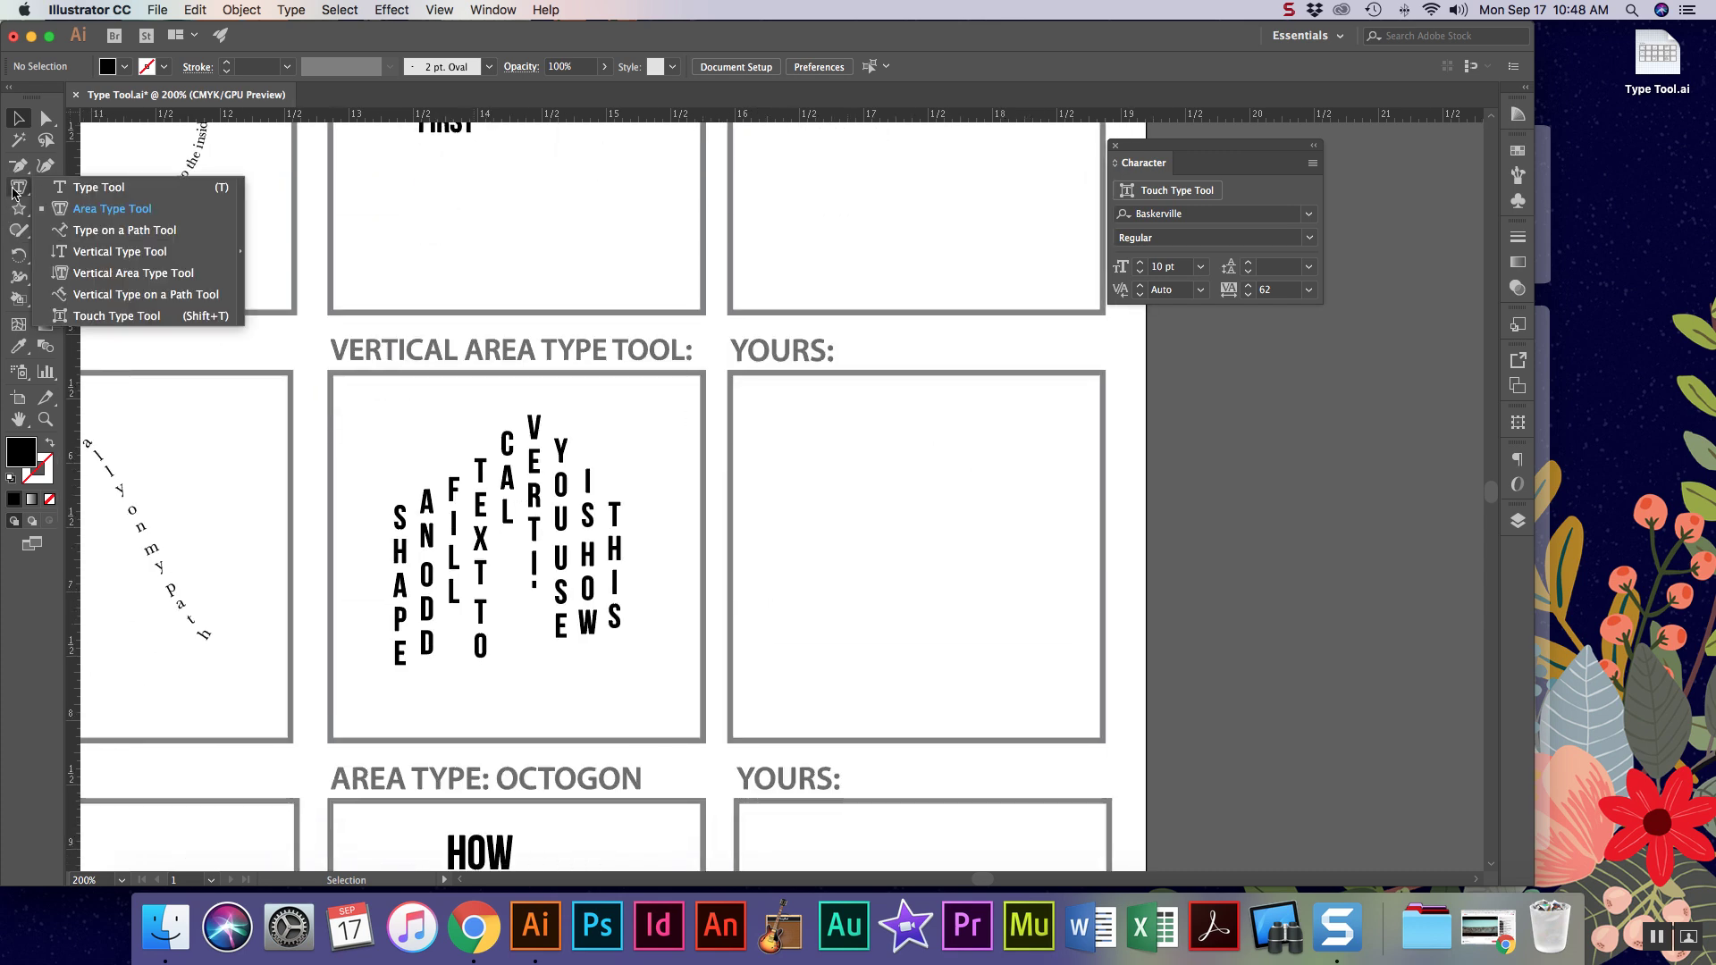
{"action": "left_click", "coordinate": [16, 184]}
{"action": "left_click", "coordinate": [18, 166]}
{"action": "left_click", "coordinate": [76, 165]}
{"action": "left_click", "coordinate": [813, 656]}
{"action": "left_click", "coordinate": [839, 437]}
{"action": "left_click", "coordinate": [980, 443]}
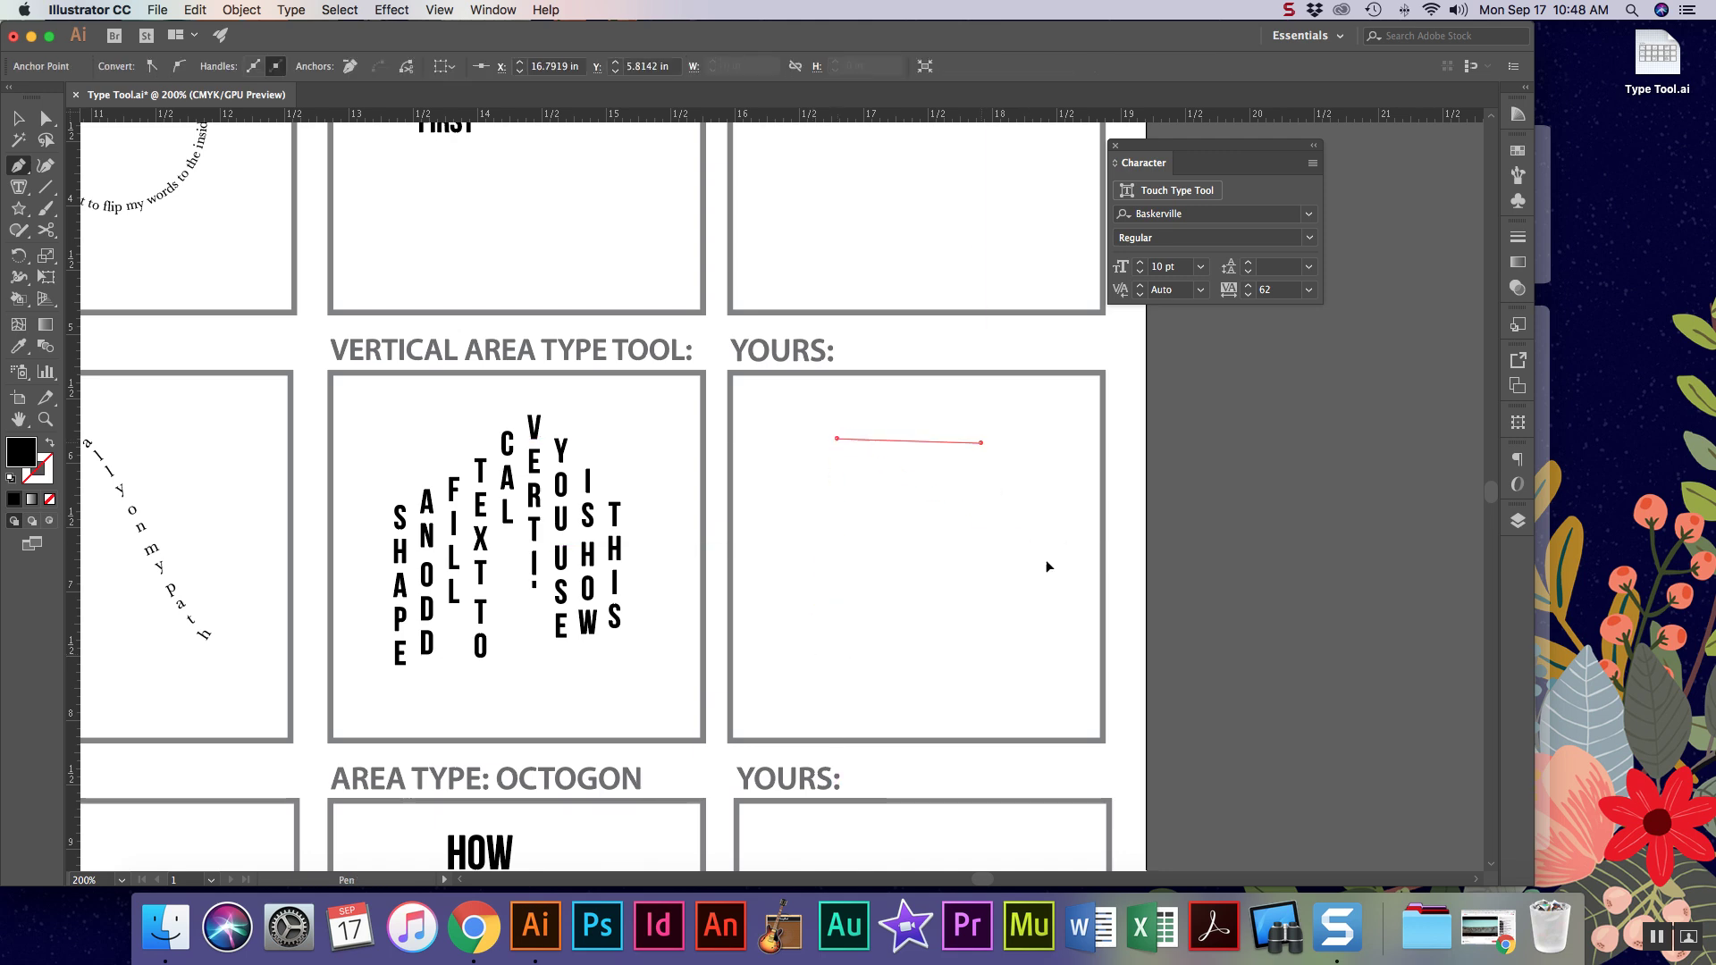
{"action": "left_click", "coordinate": [1049, 559]}
{"action": "left_click", "coordinate": [1002, 678]}
{"action": "left_click", "coordinate": [889, 685]}
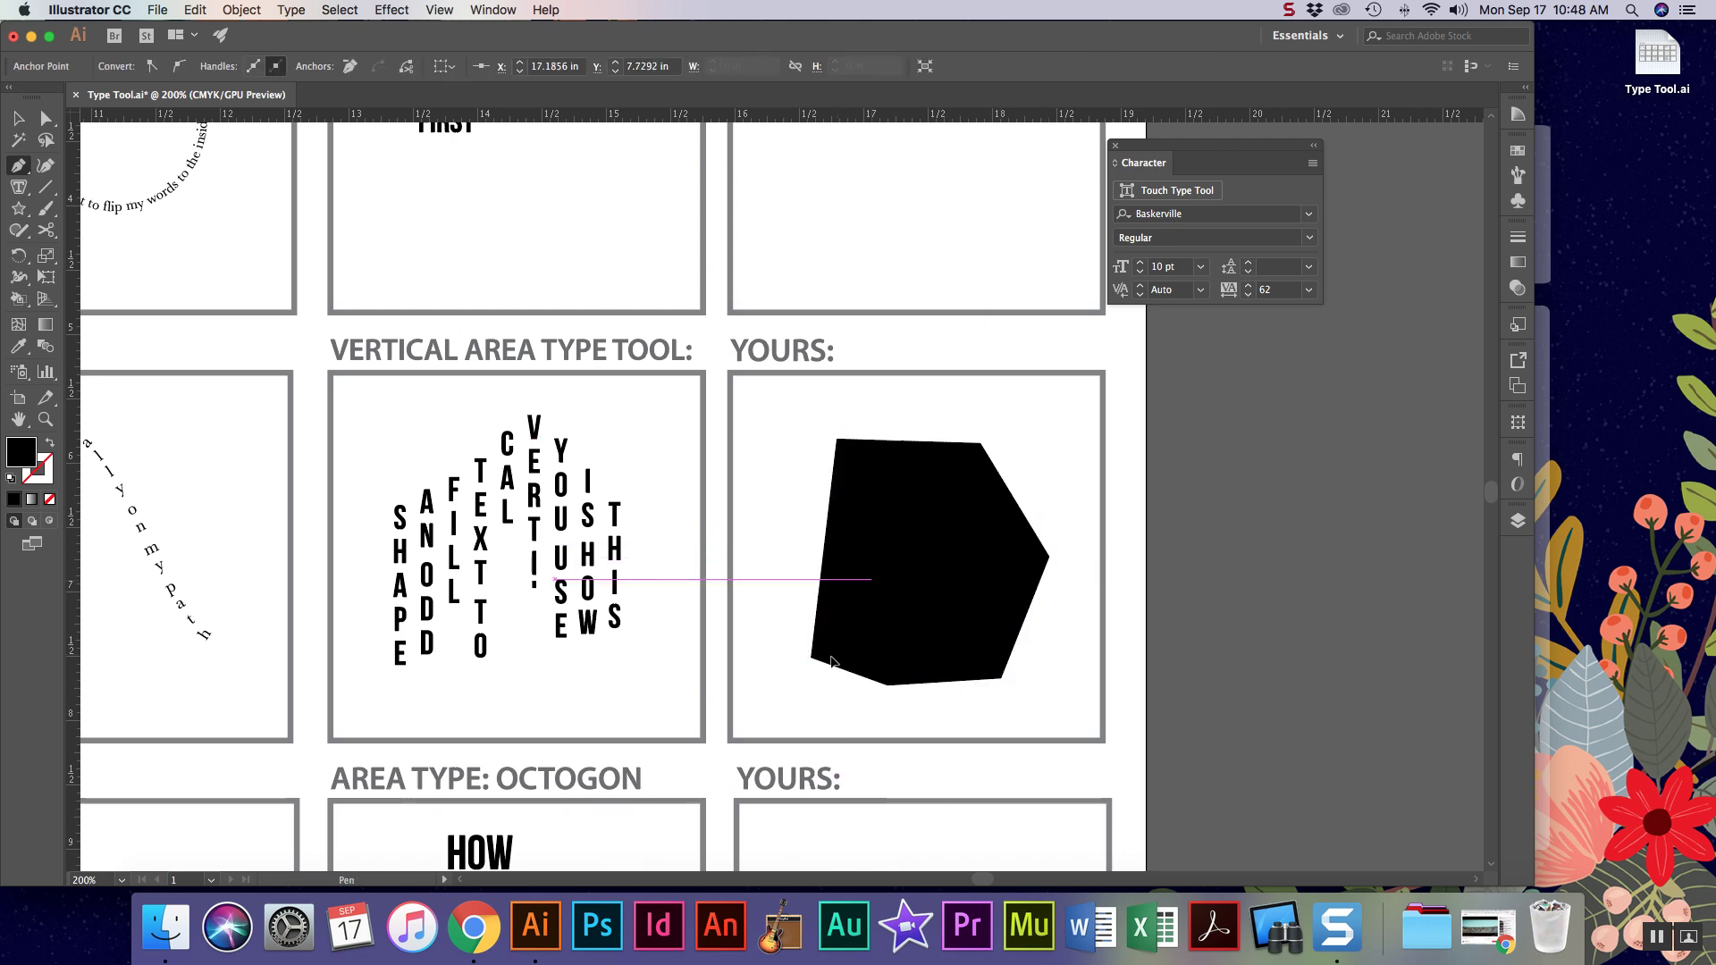
{"action": "left_click", "coordinate": [871, 579]}
{"action": "left_click", "coordinate": [812, 656]}
Fill the notched shape with vertical area type reading "but this time the font will be vertical~!".
{"action": "left_click_drag", "start_coordinate": [22, 186], "coordinate": [85, 274]}
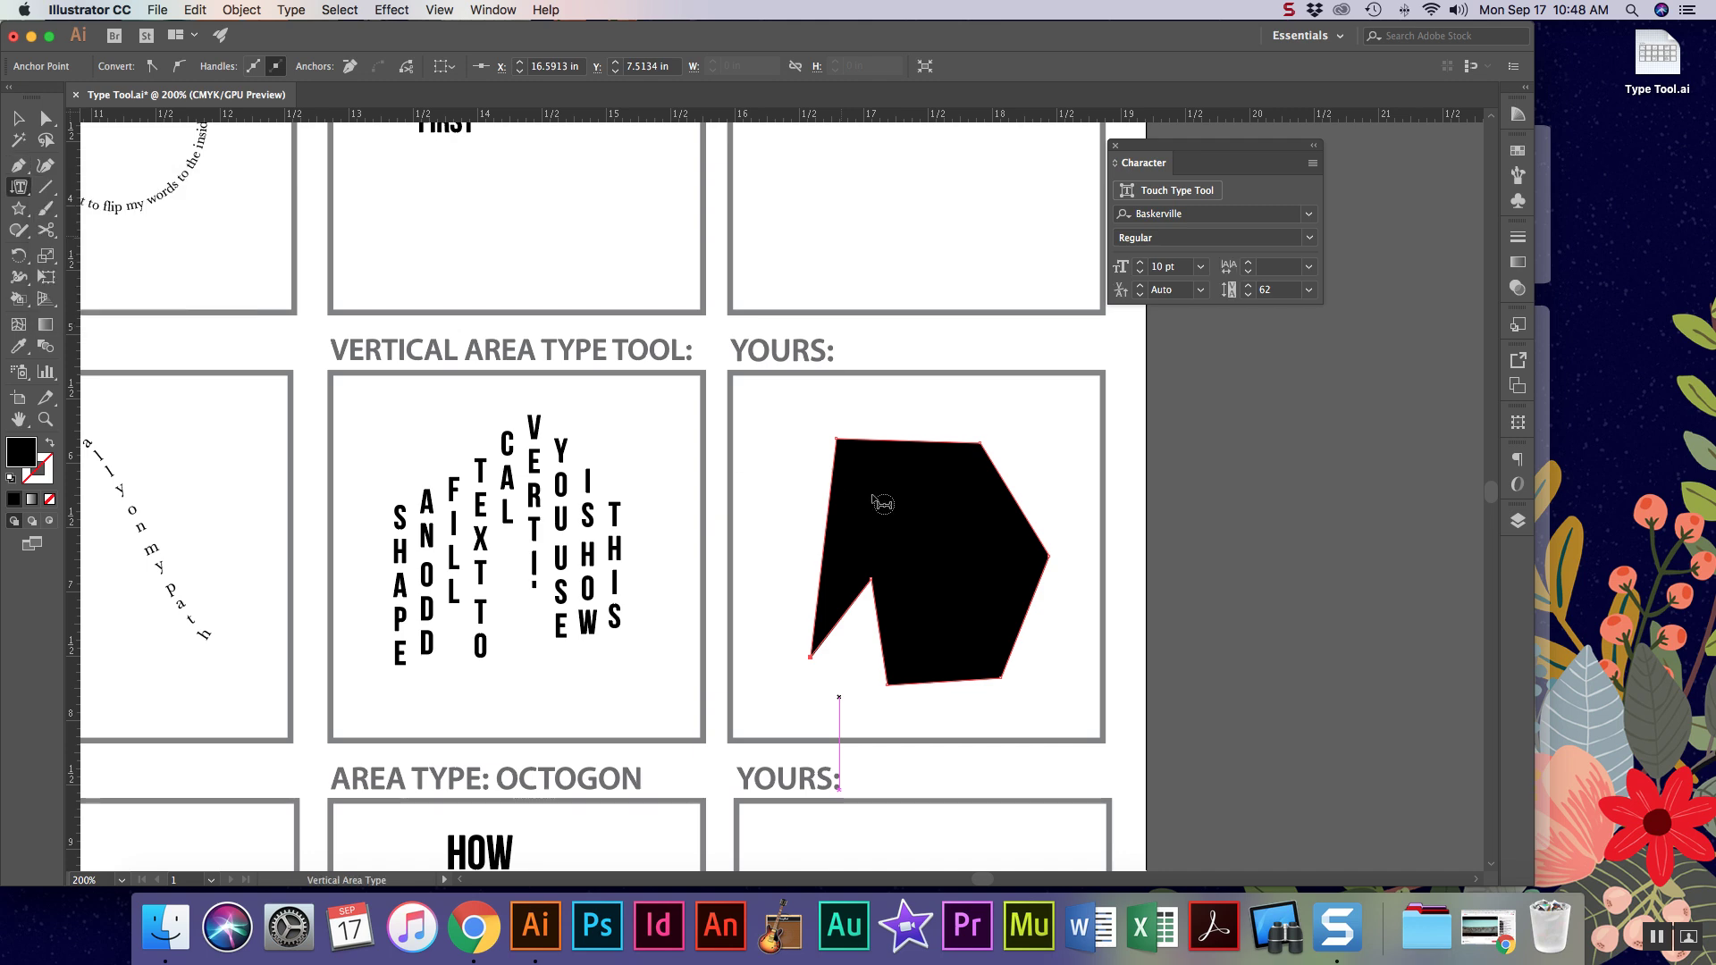
{"action": "left_click", "coordinate": [846, 443]}
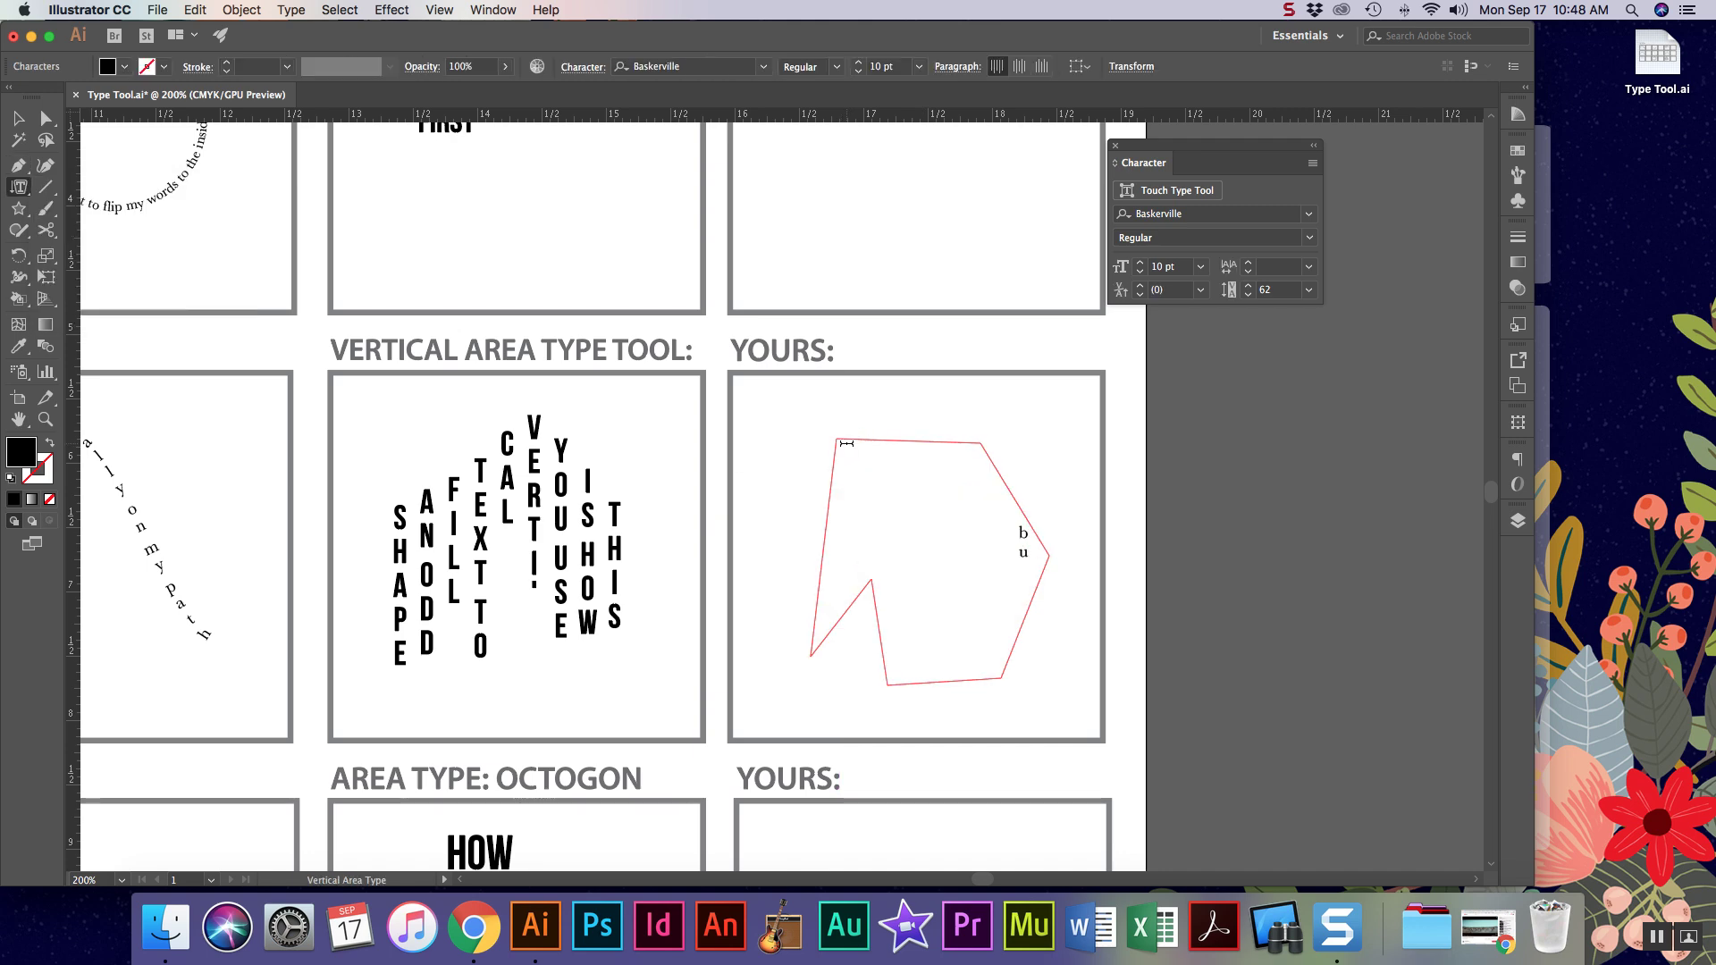
{"action": "type", "text": "but this time the font will be vertical~!"}
{"action": "left_click", "coordinate": [18, 118]}
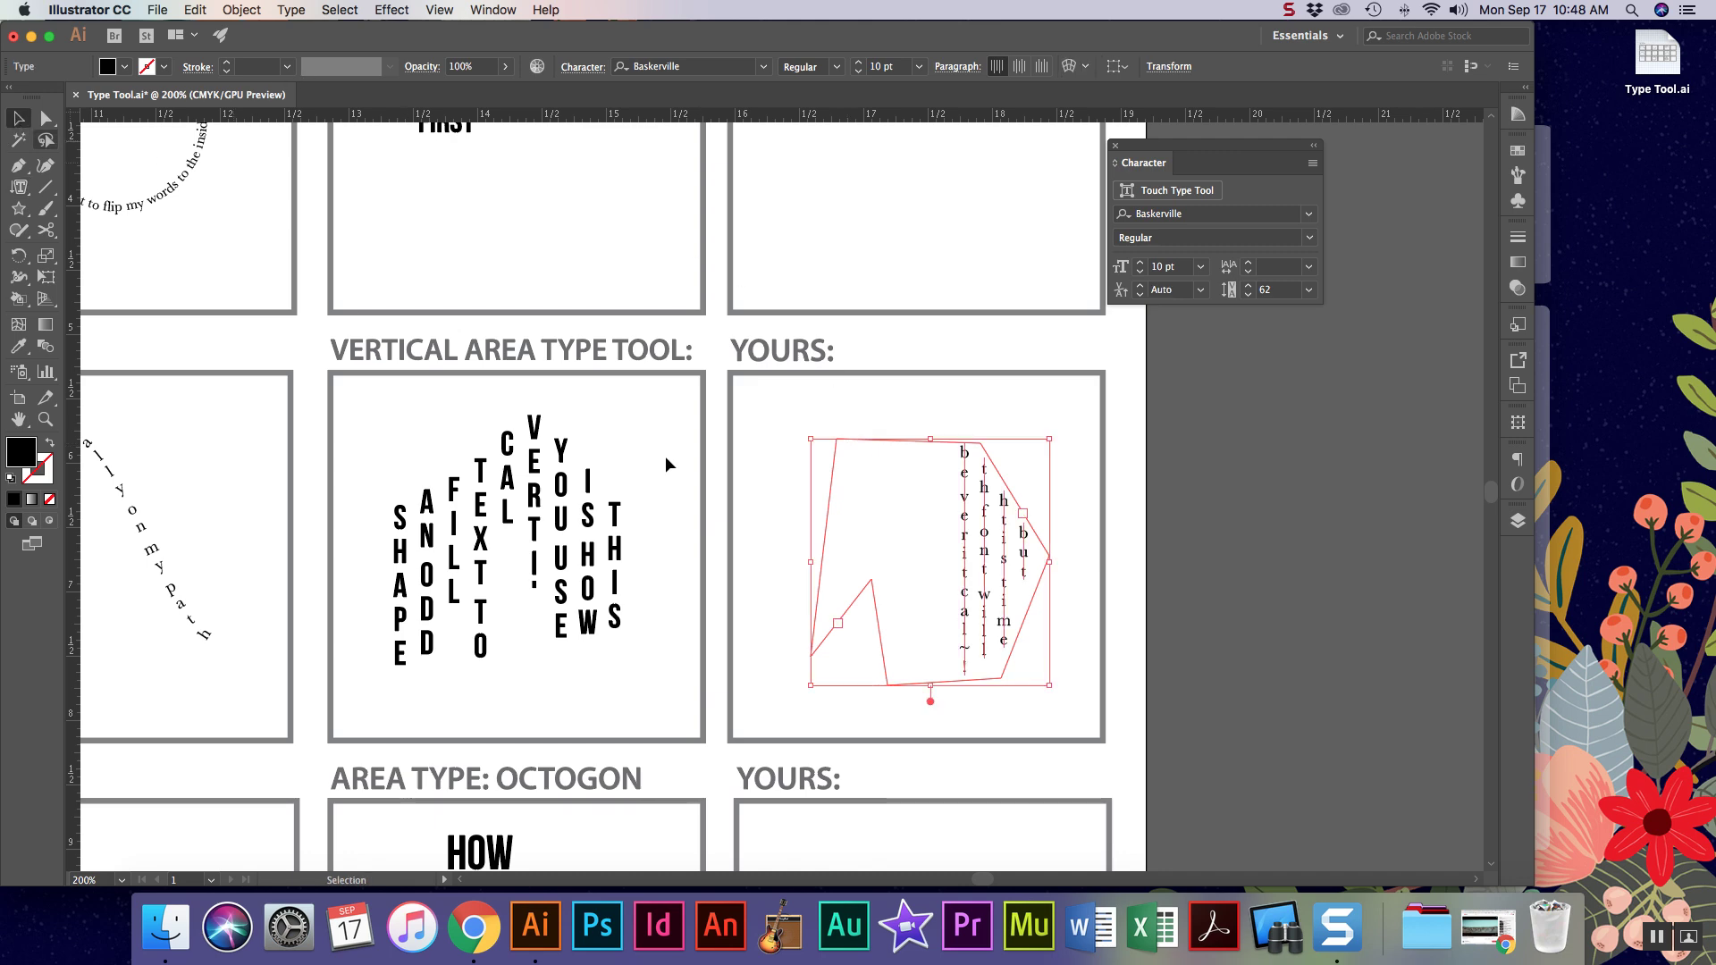
Examine the octagon area type example and the whole worksheet, leaving the vertical area type deselected.
{"action": "scroll", "coordinate": [924, 535], "scroll_direction": "down", "scroll_amount": 5}
{"action": "scroll", "coordinate": [924, 536], "scroll_direction": "down", "scroll_amount": 3}
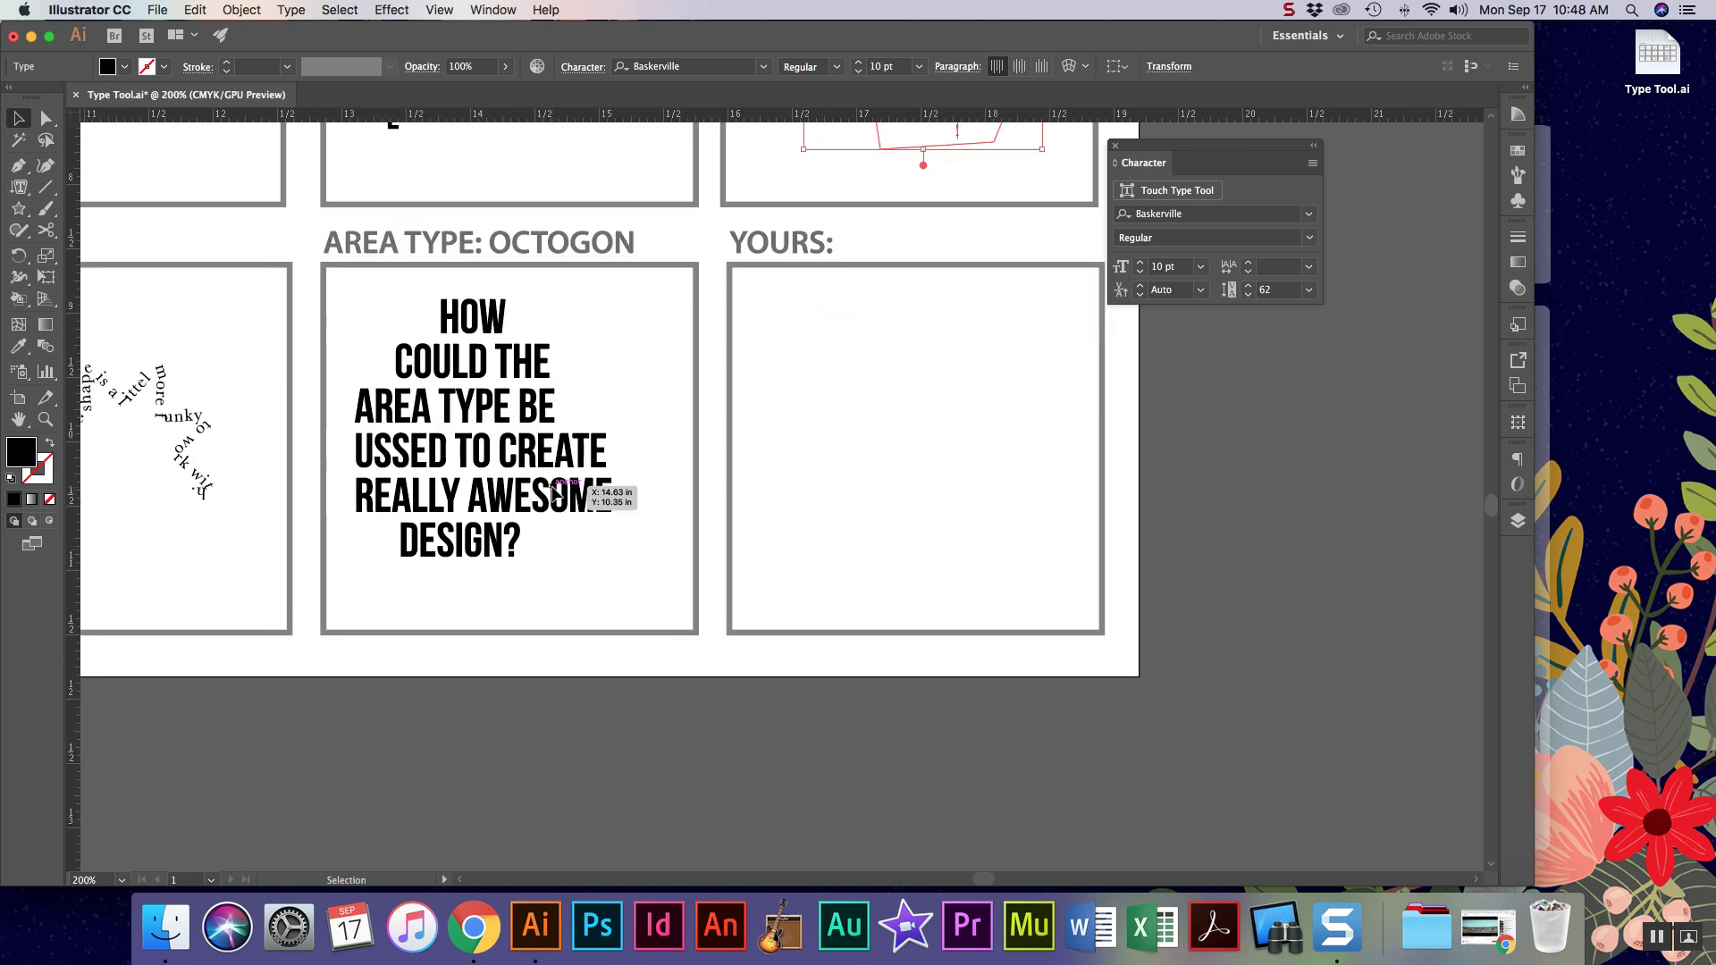
{"action": "left_click", "coordinate": [18, 187]}
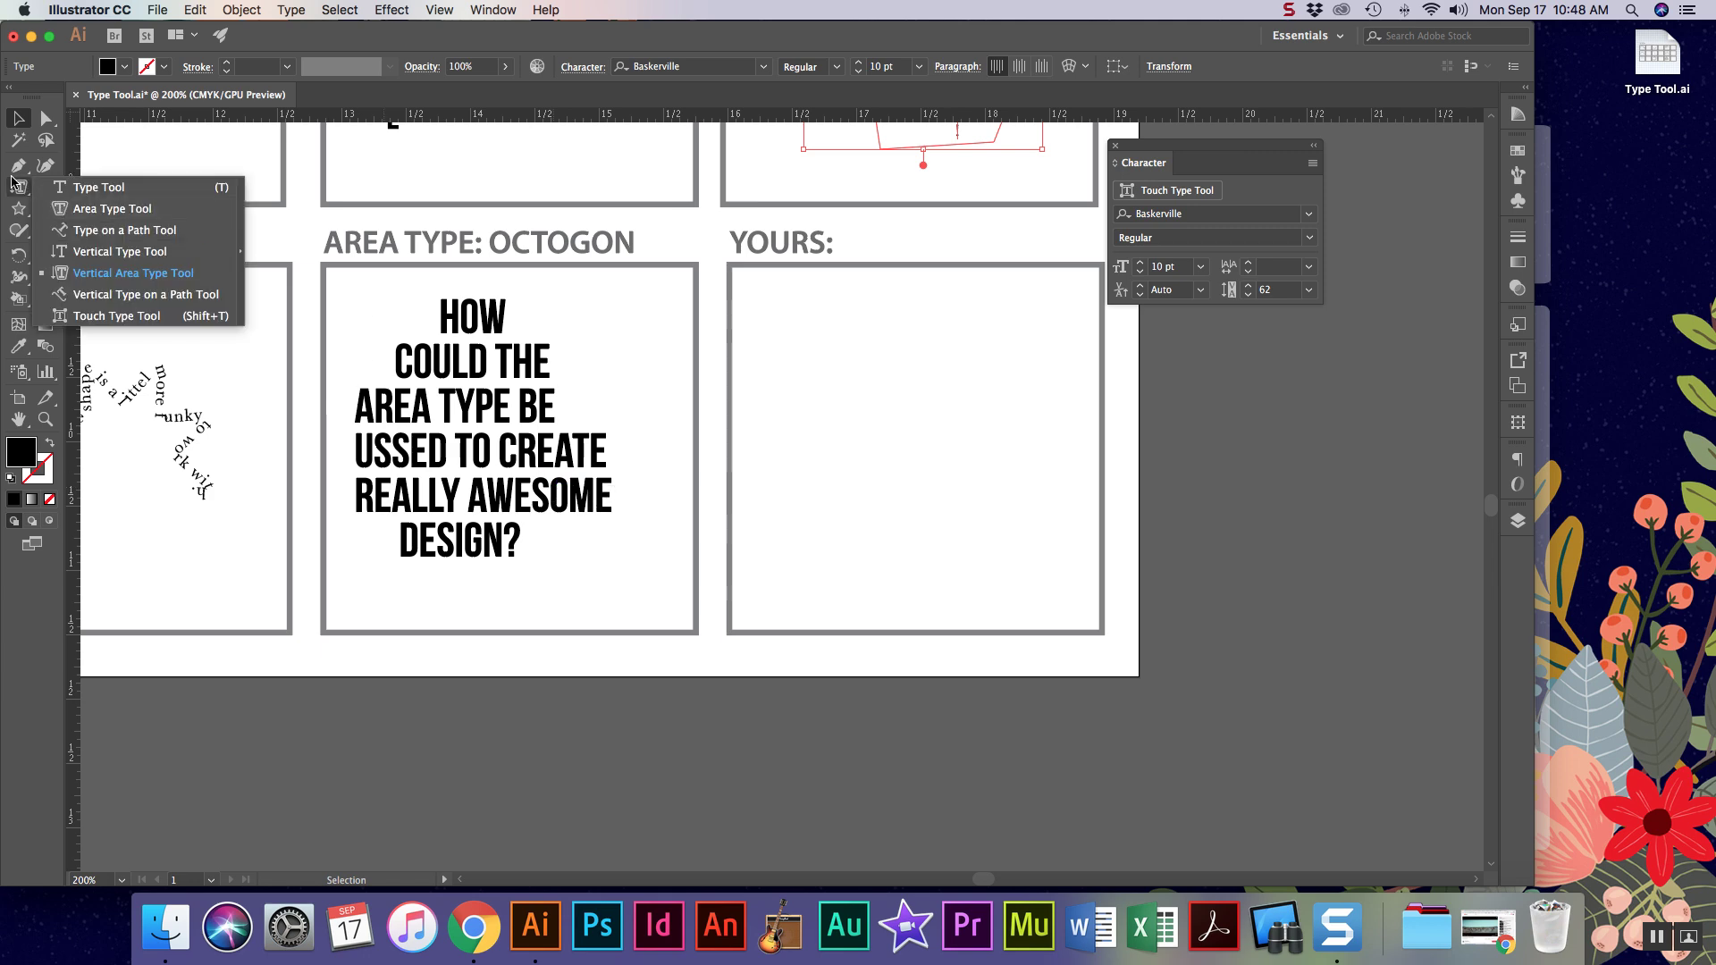
{"action": "left_click", "coordinate": [60, 211]}
{"action": "key", "text": "super+minus"}
{"action": "key", "text": "super+minus"}
{"action": "key", "text": "super+minus"}
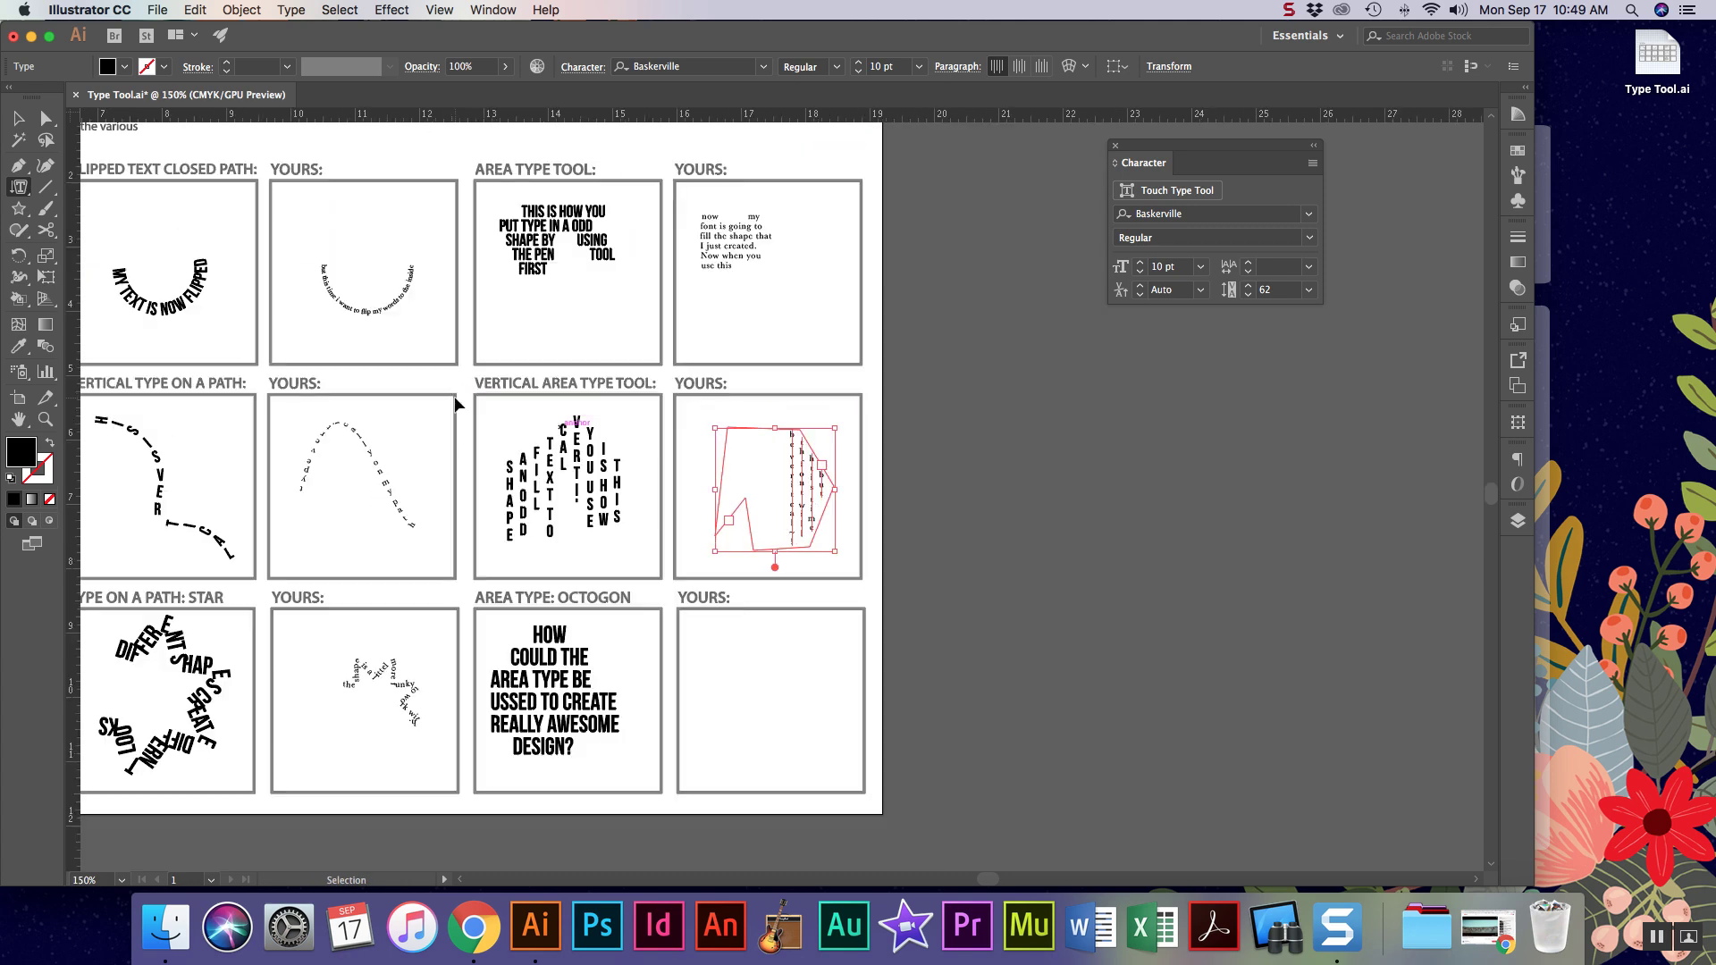
{"action": "scroll", "coordinate": [456, 402], "scroll_direction": "left", "scroll_amount": 4}
{"action": "scroll", "coordinate": [456, 402], "scroll_direction": "left", "scroll_amount": 3}
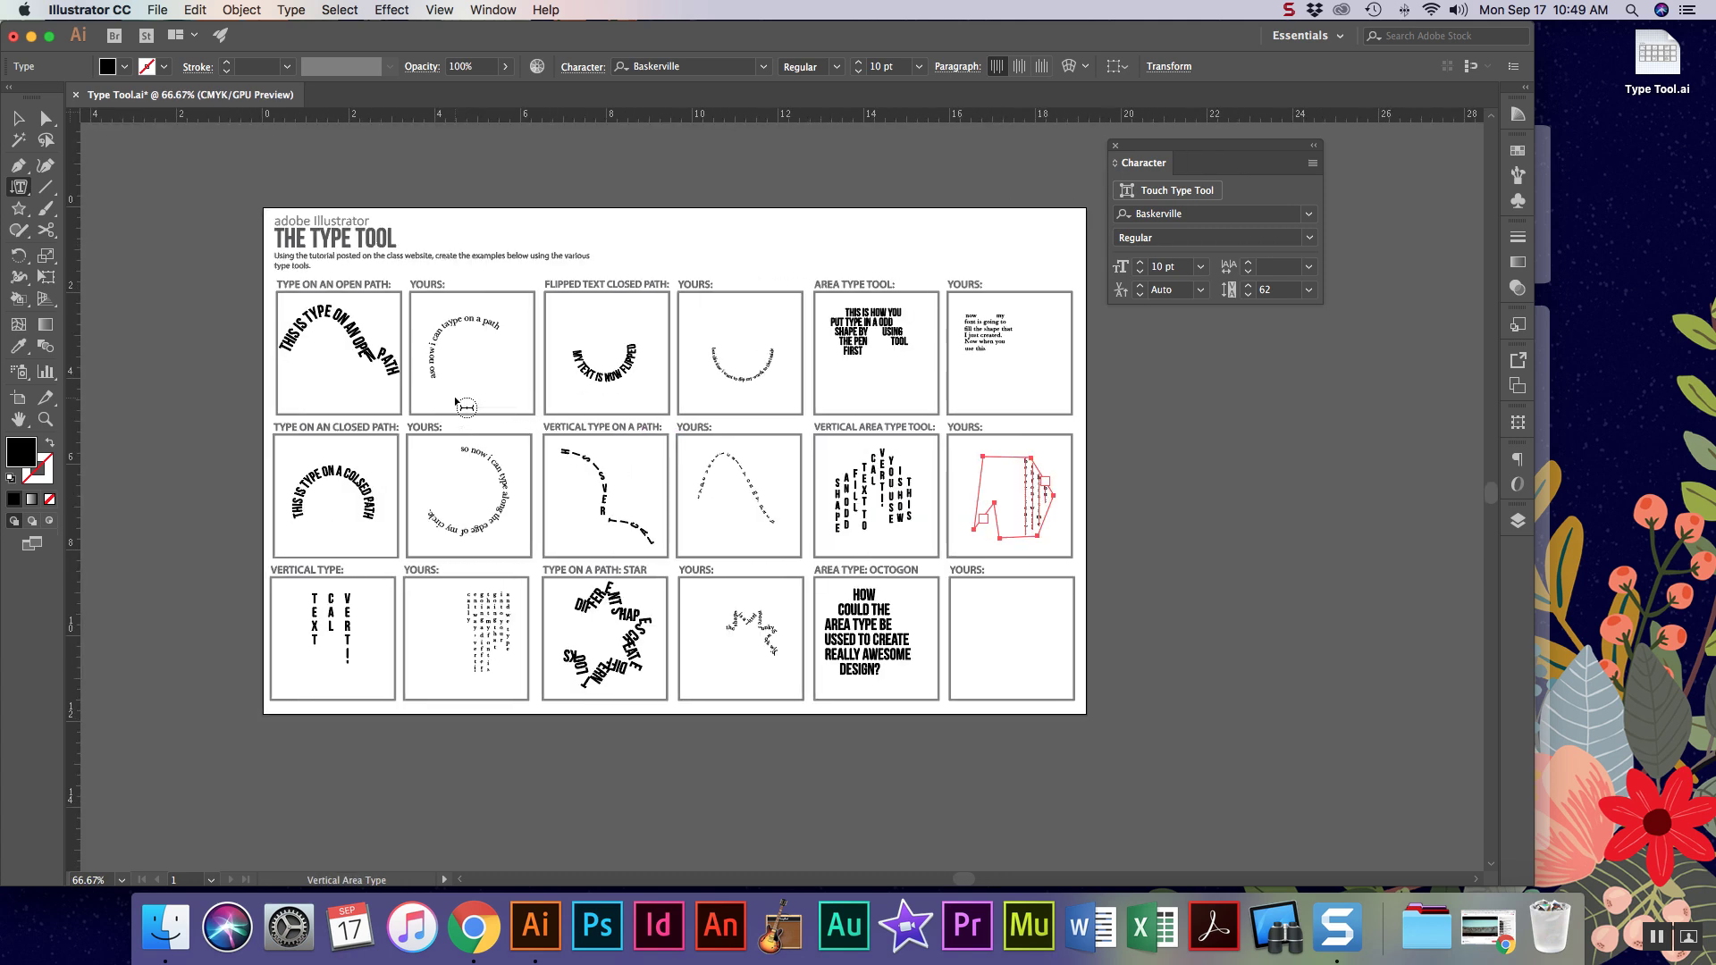
{"action": "left_click", "coordinate": [18, 119]}
{"action": "left_click", "coordinate": [387, 285]}
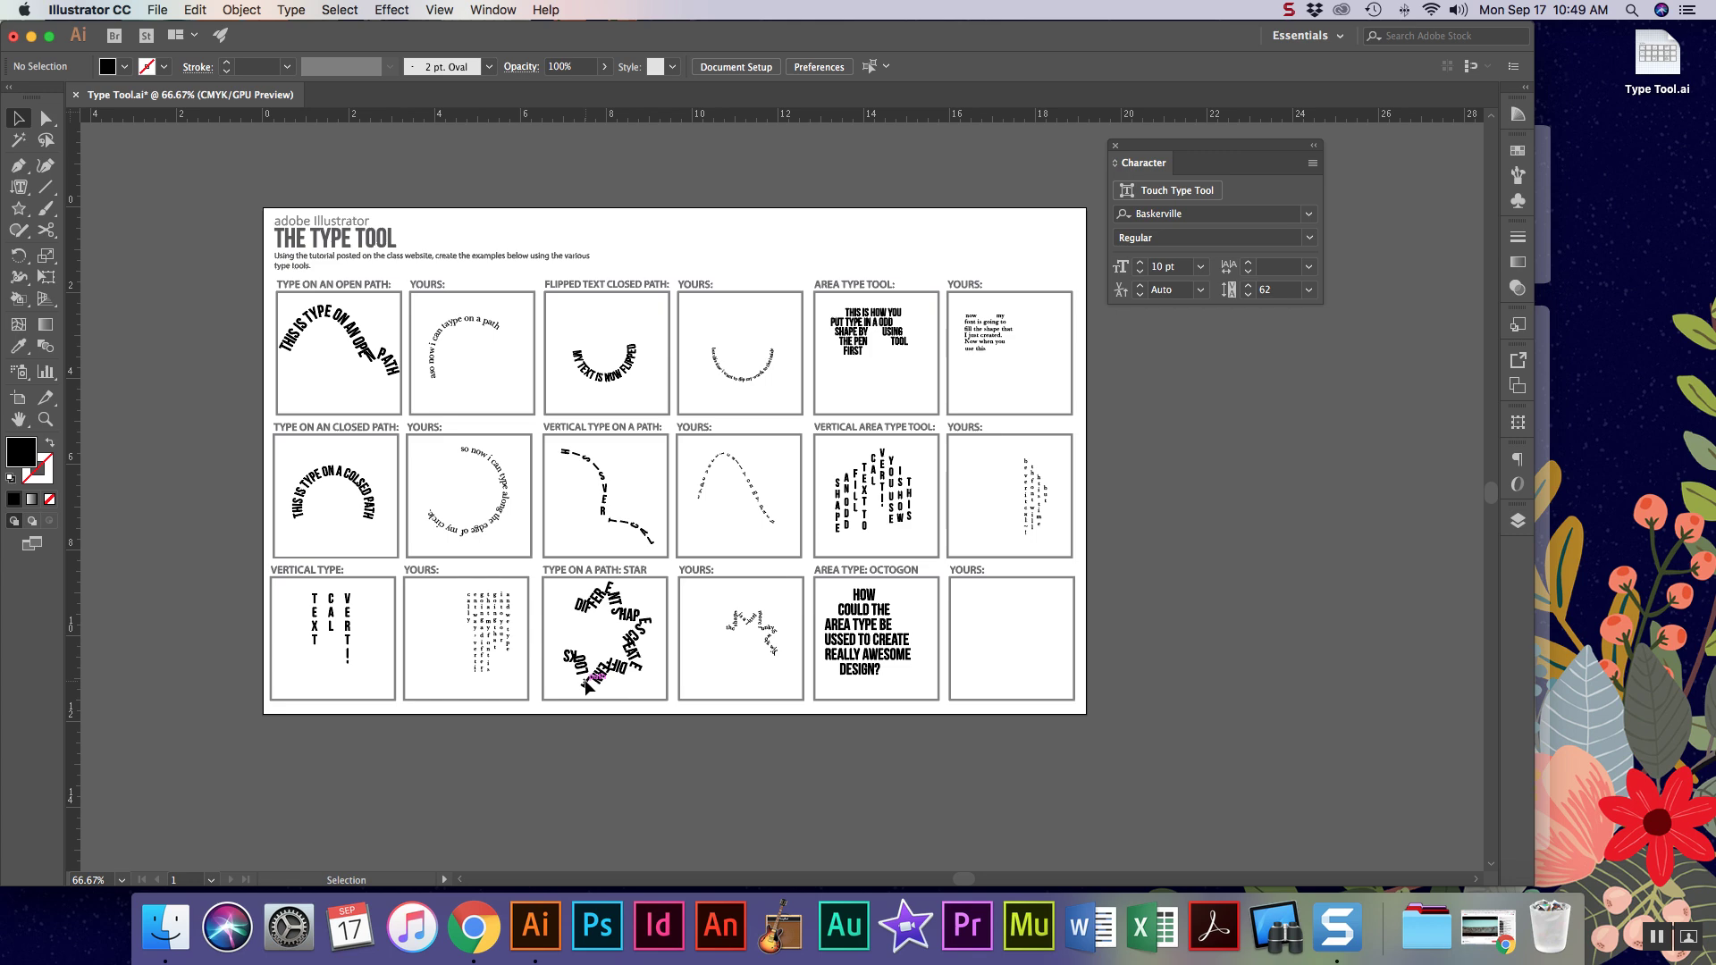
{"action": "key", "text": "super+v"}
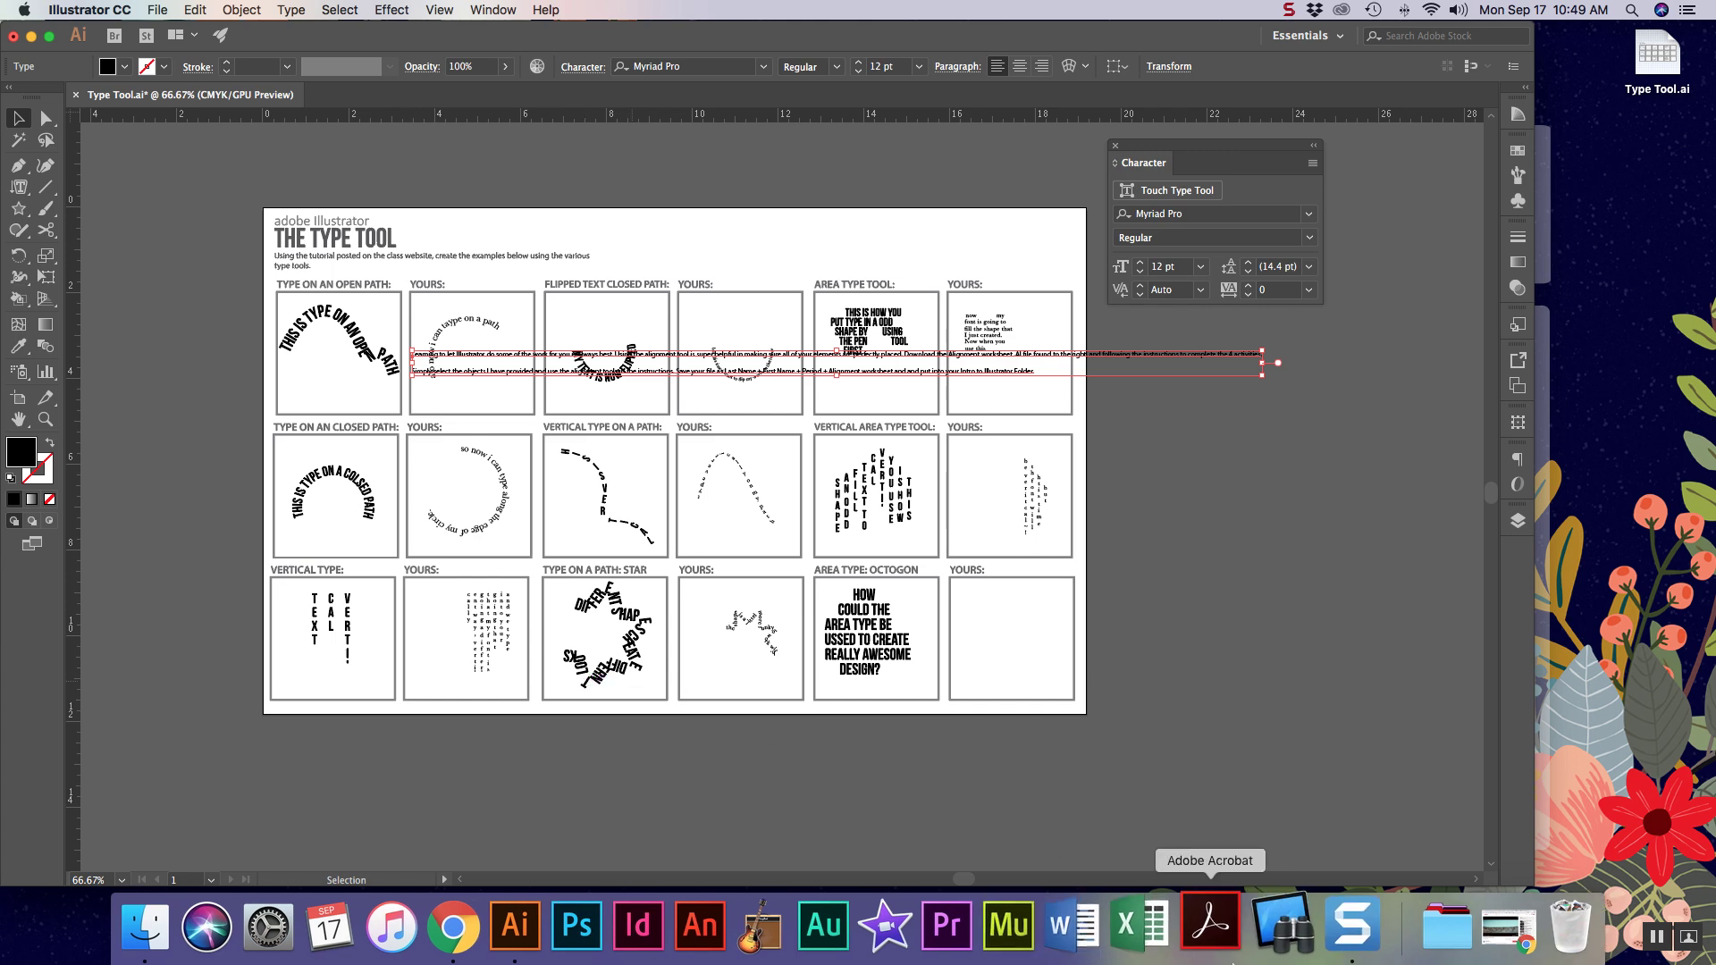
{"action": "left_click", "coordinate": [1337, 927]}
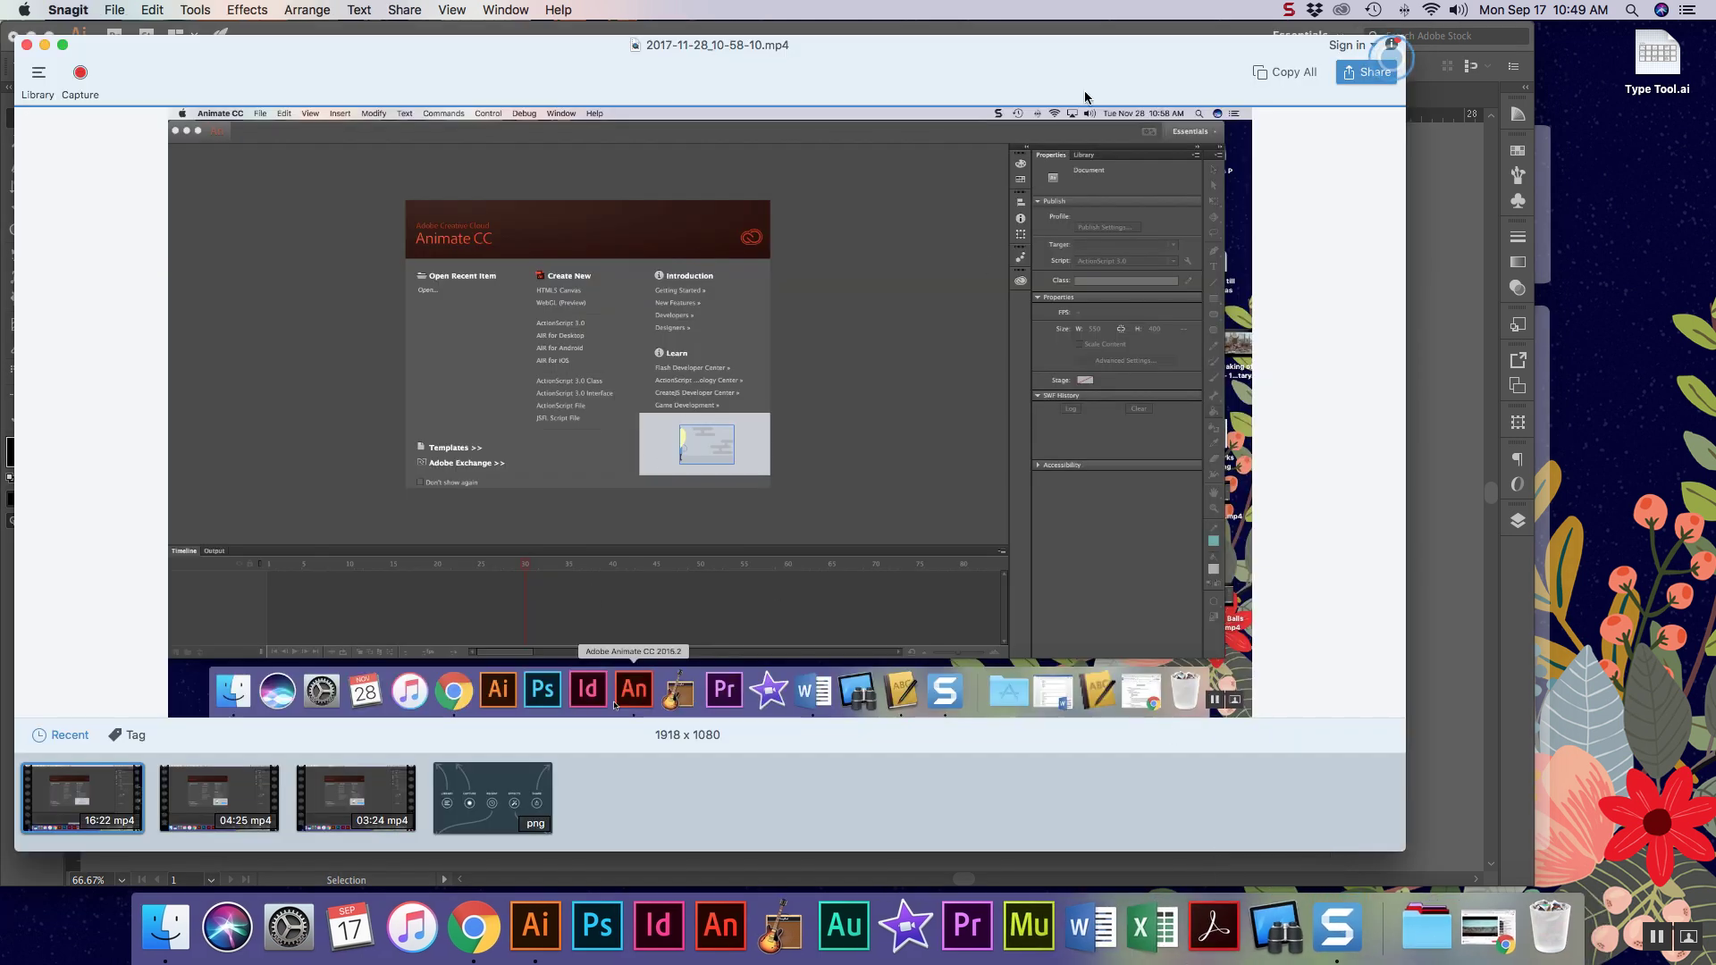
{"action": "left_click", "coordinate": [1288, 9]}
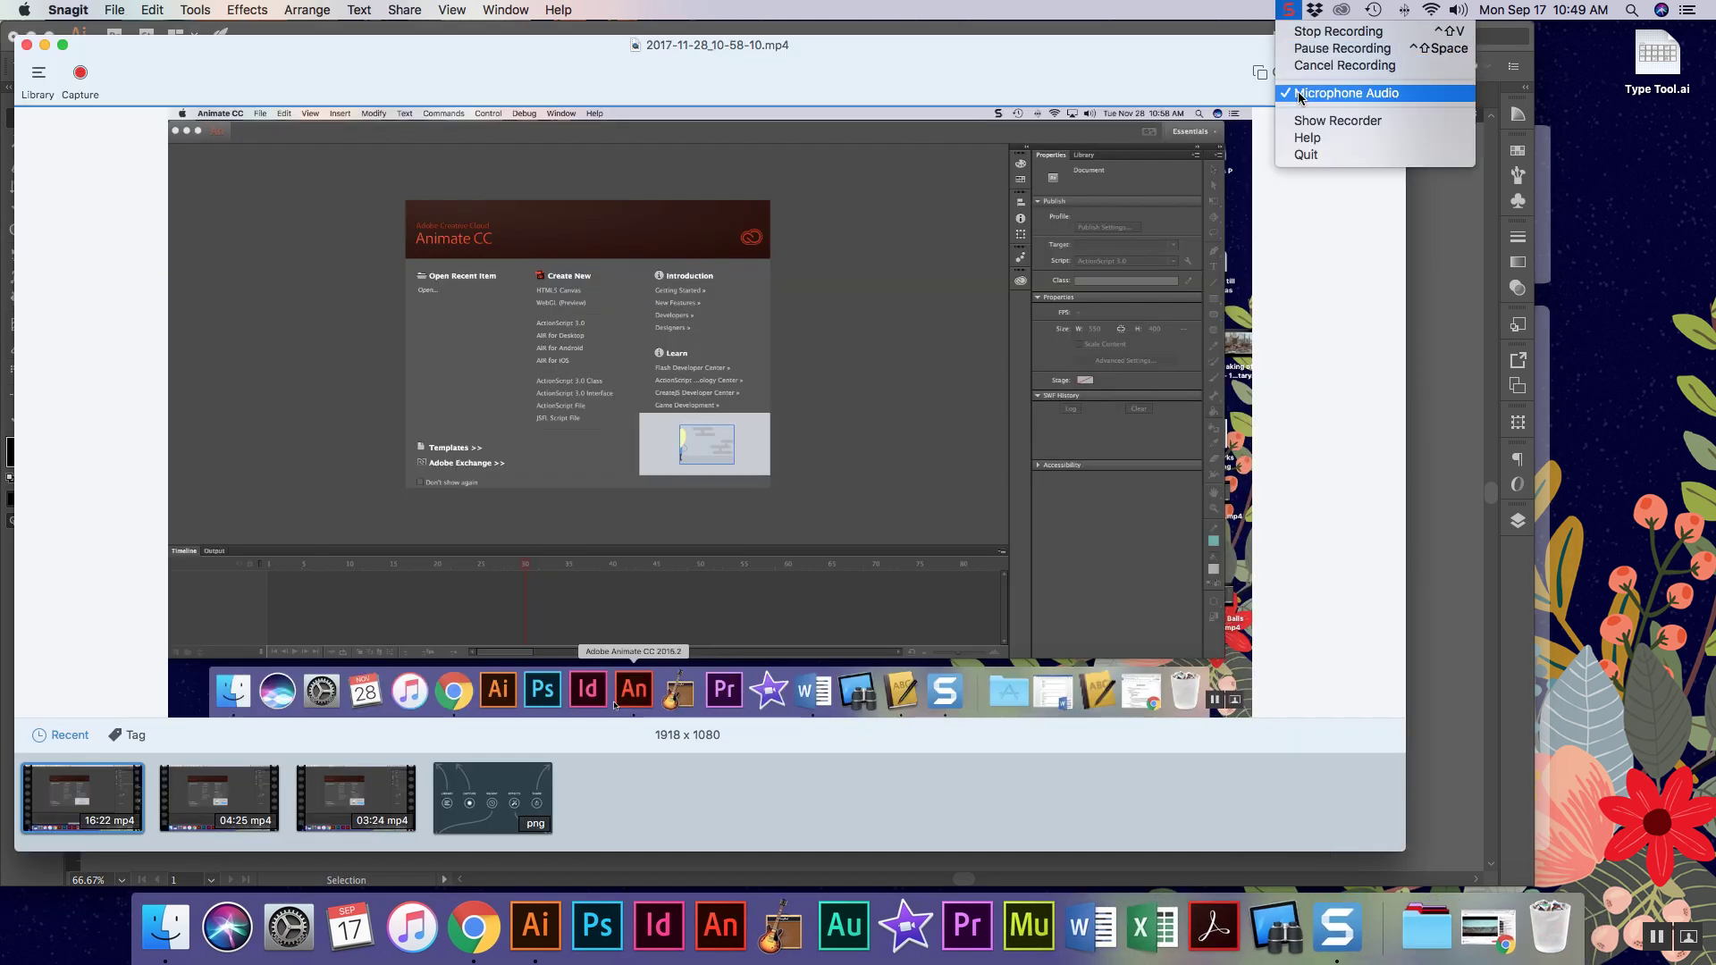